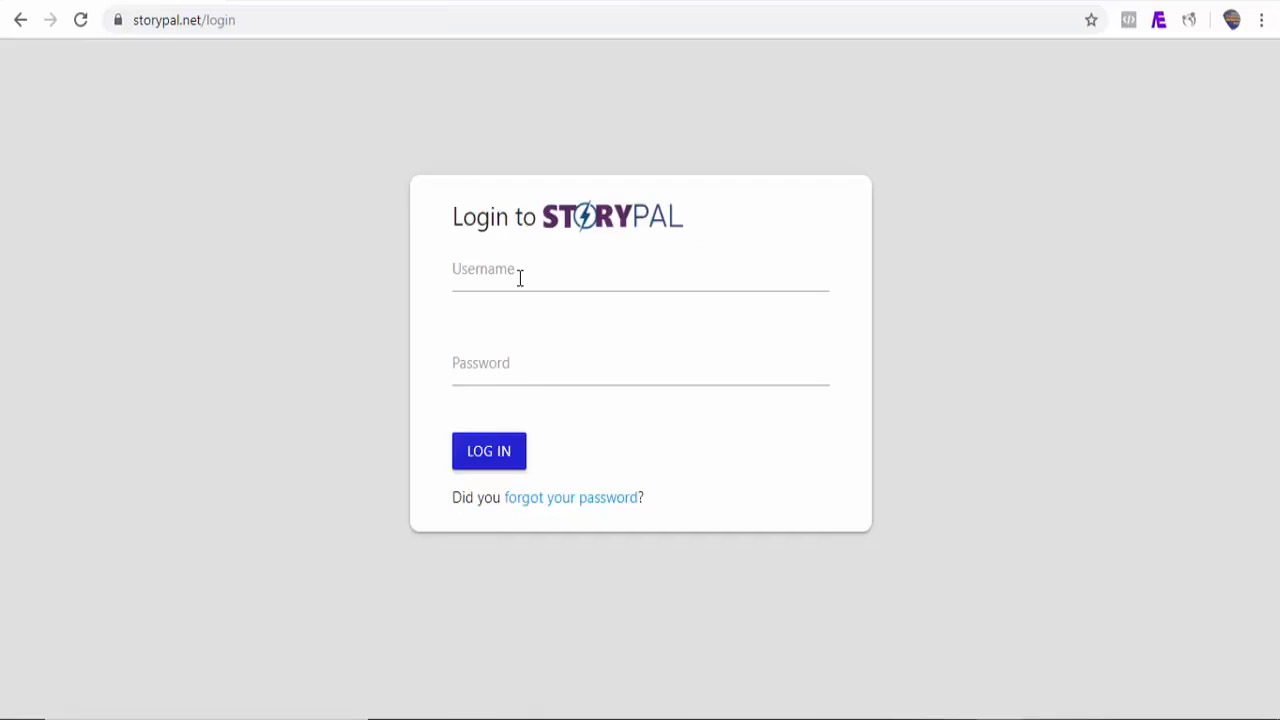
pyautogui.click(517, 277)
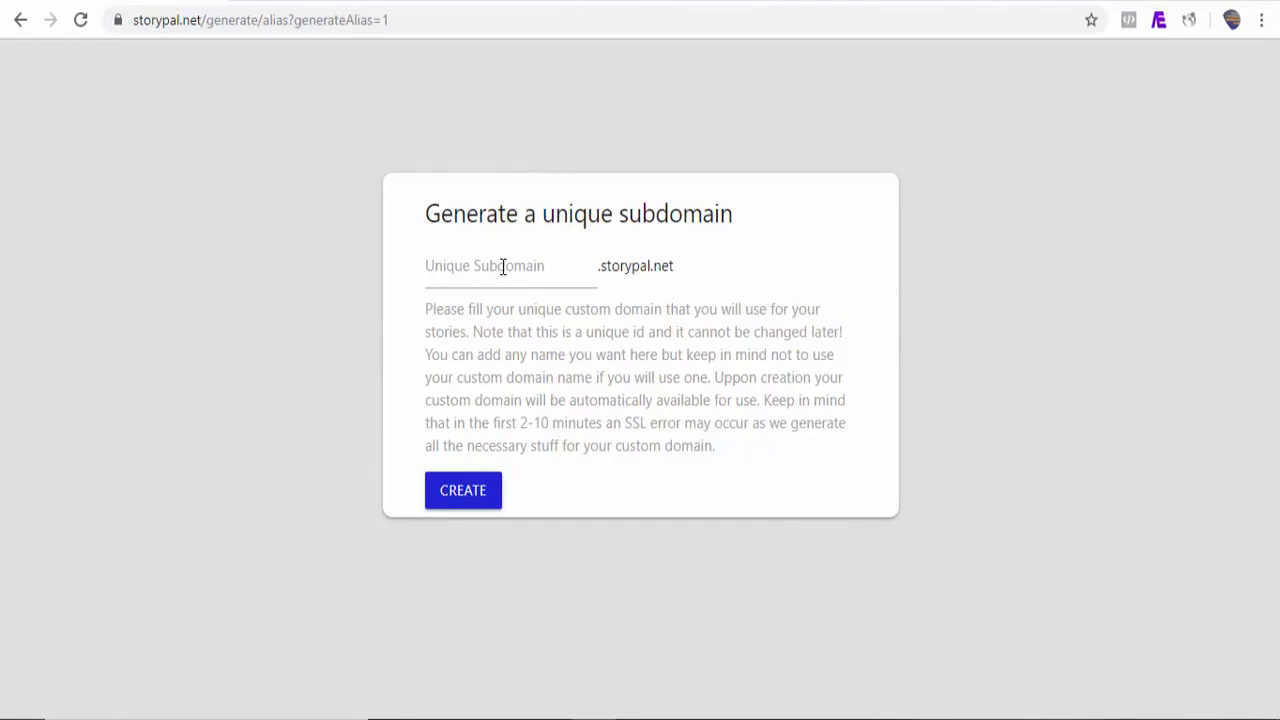
# Step: Create the unique subdomain demo.storypal.net
pyautogui.click(445, 270)
pyautogui.write('demo')
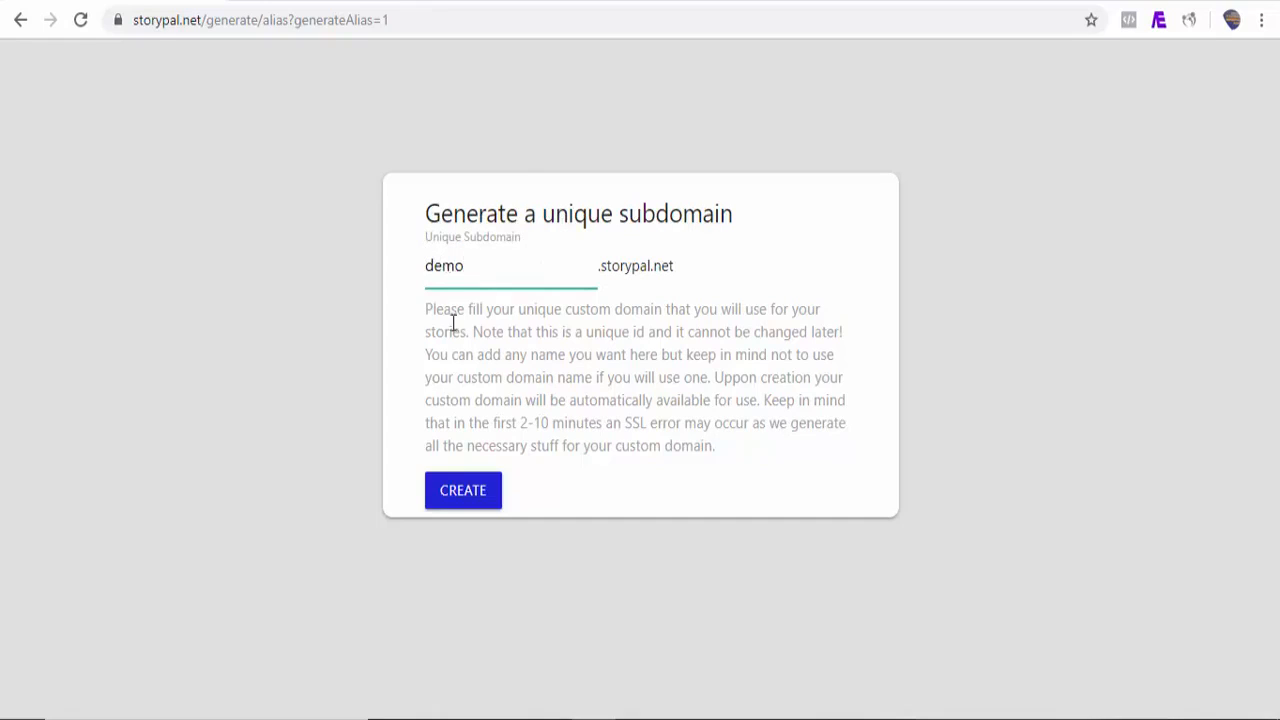
pyautogui.click(465, 487)
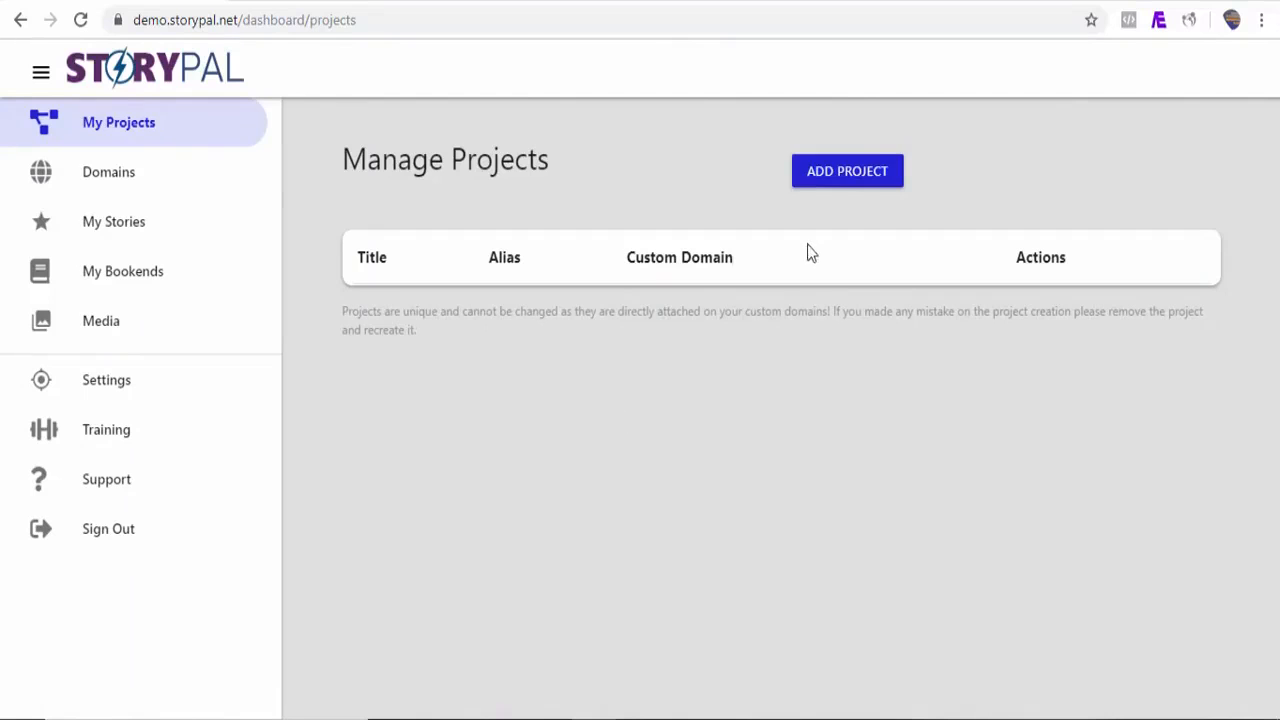
# Step: Add a new project titled My First Story with the project alias demo
pyautogui.click(835, 188)
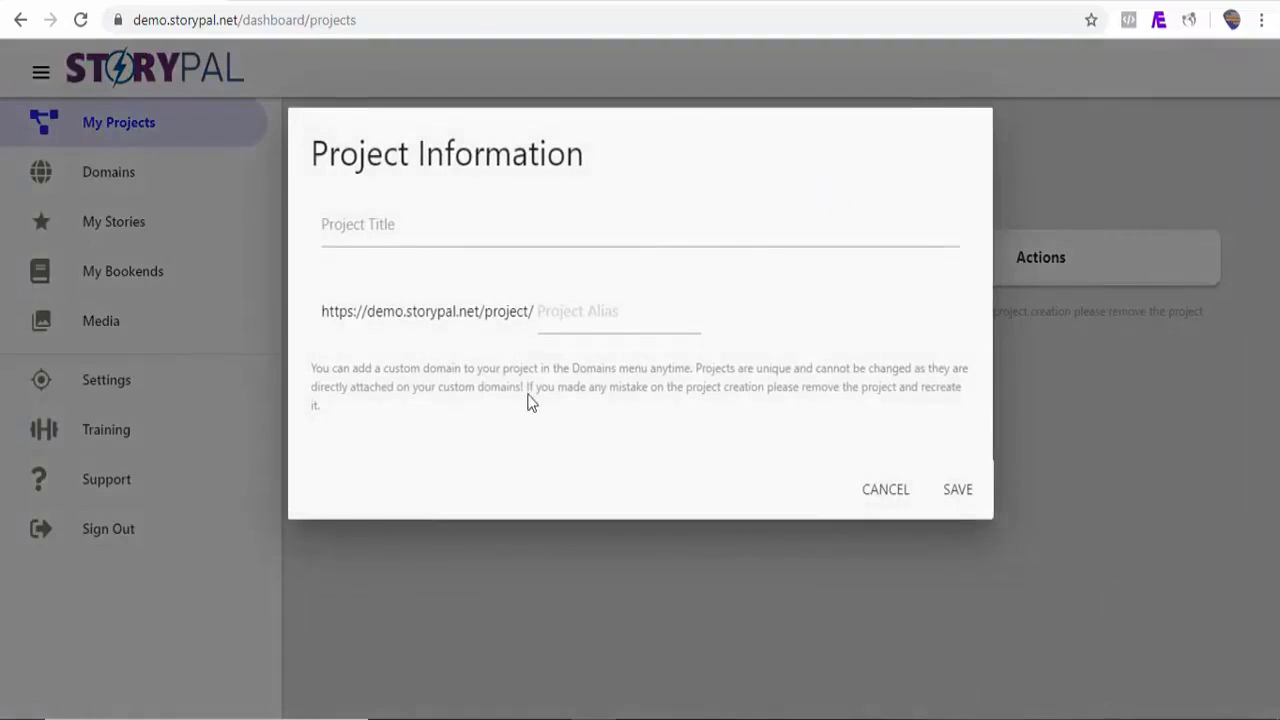
pyautogui.click(395, 233)
pyautogui.write('My First Story')
pyautogui.click(569, 313)
pyautogui.write('de')
pyautogui.press('BackSpace')
pyautogui.press('BackSpace')
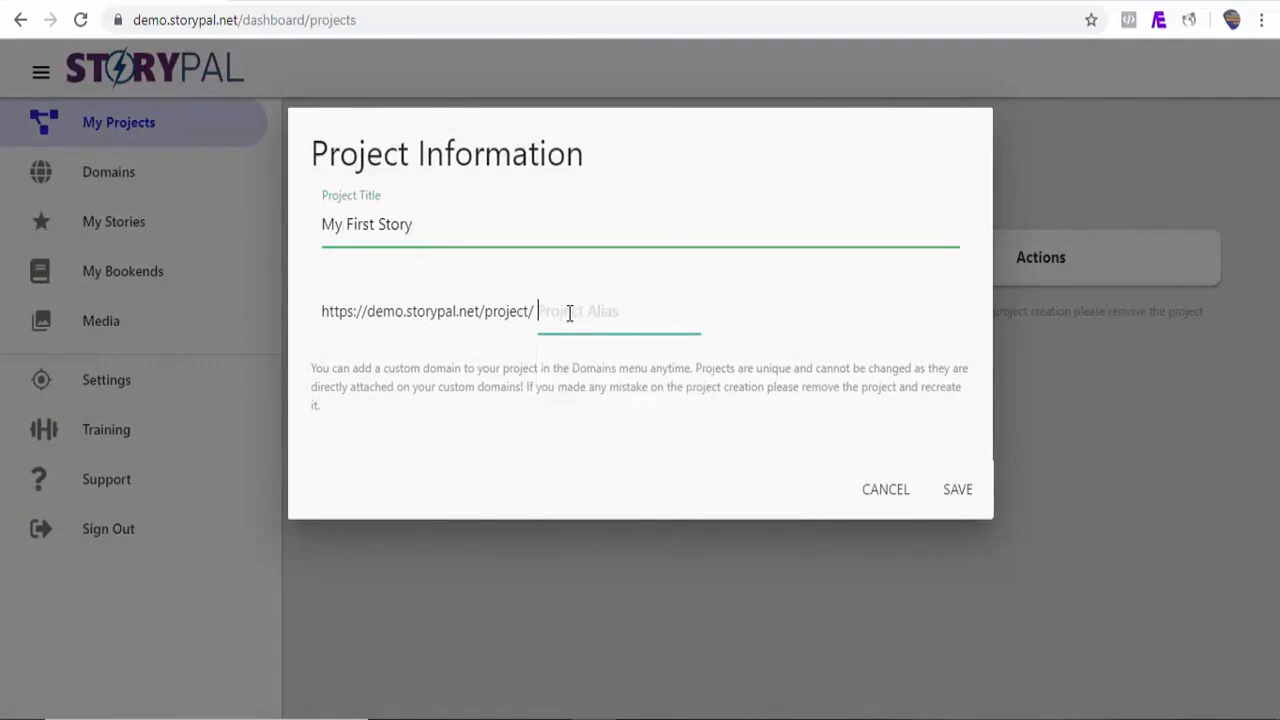
pyautogui.write('demo')
pyautogui.click(957, 489)
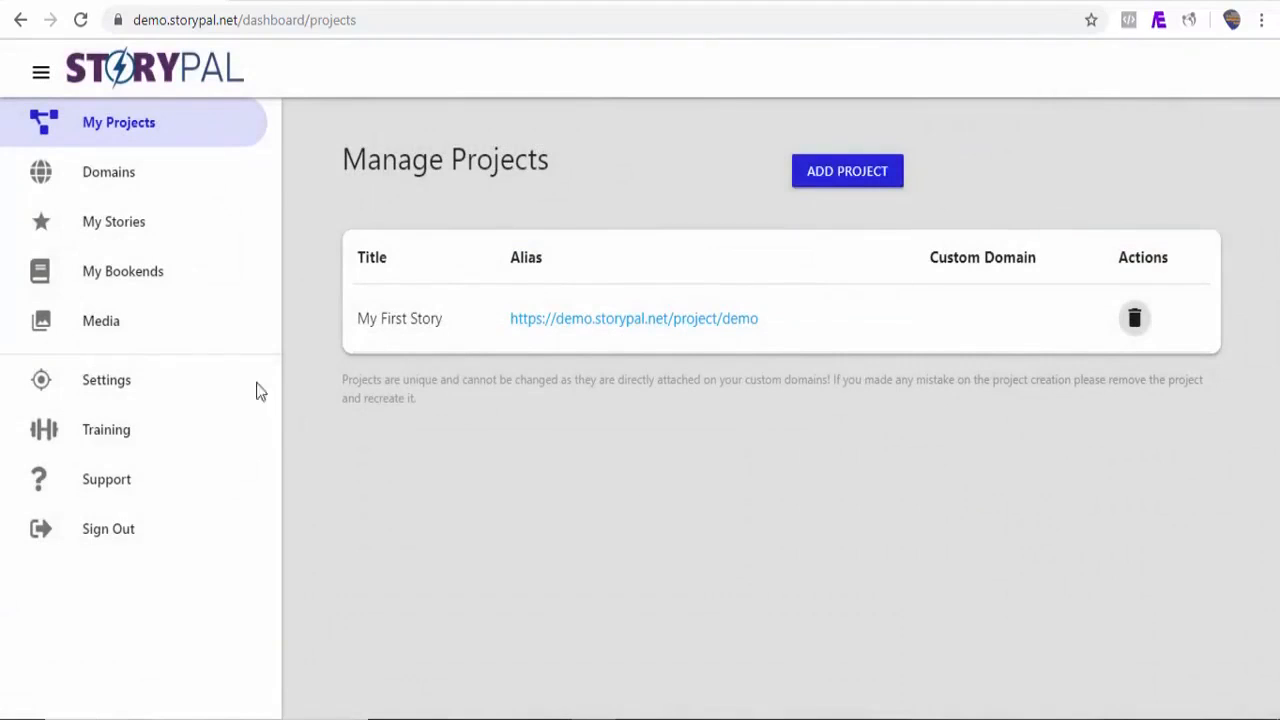
pyautogui.click(104, 188)
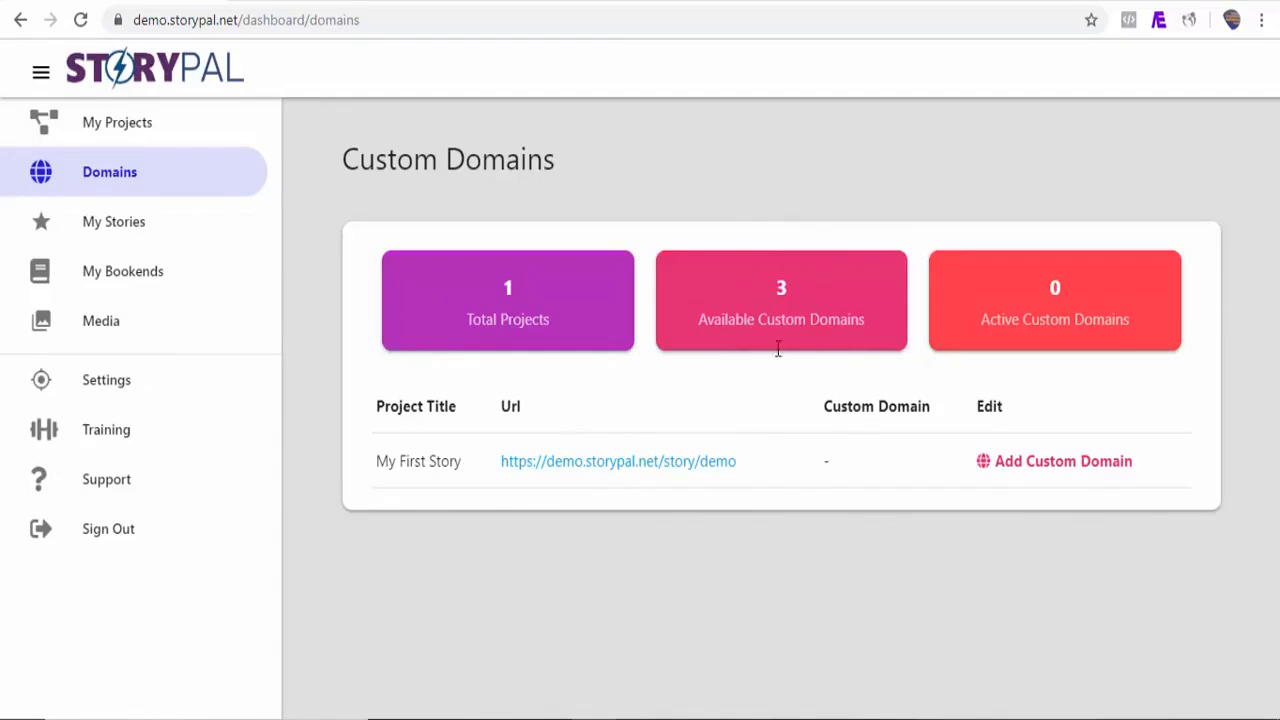
pyautogui.click(1037, 472)
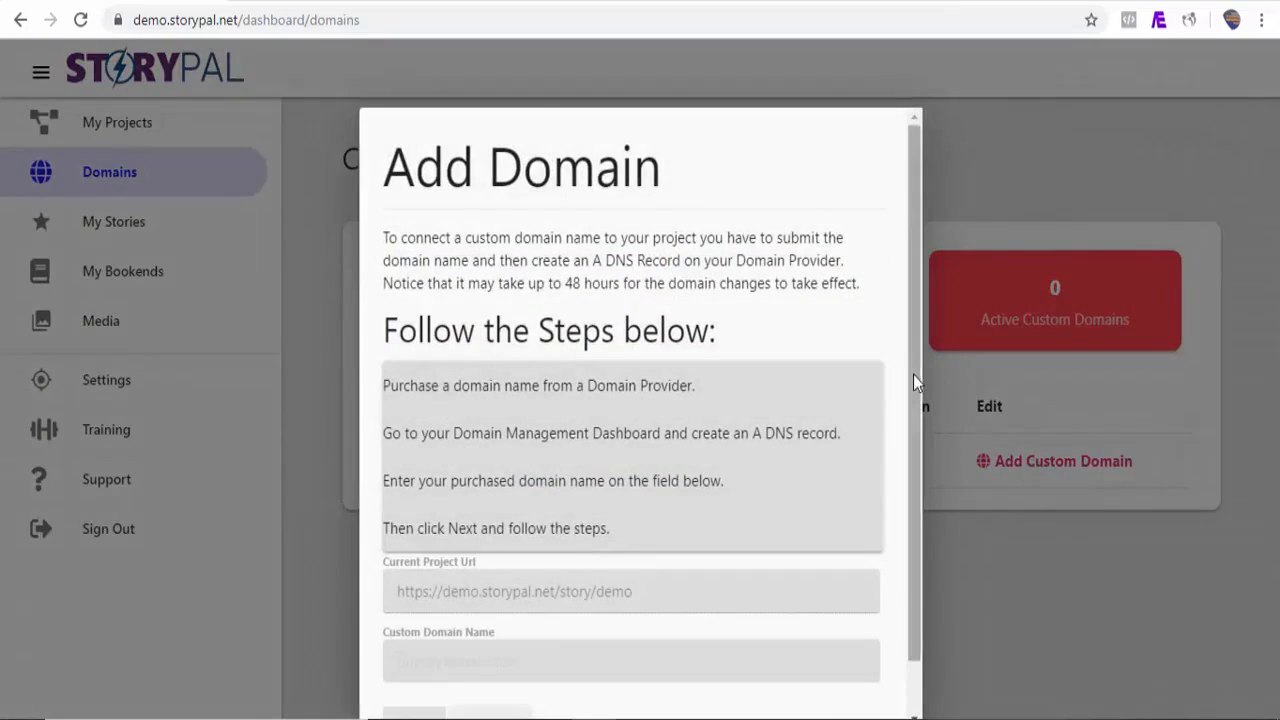
pyautogui.moveTo(913, 375); pyautogui.dragTo(910, 443)
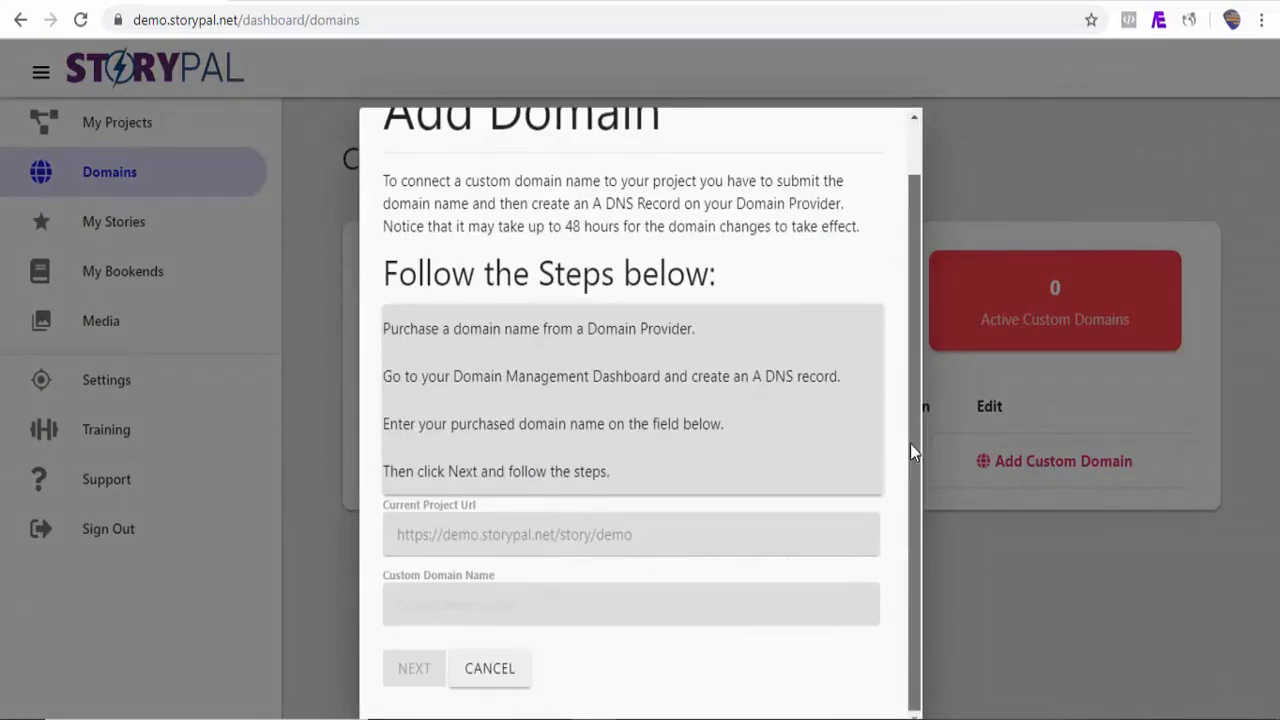
pyautogui.click(466, 605)
pyautogui.write('https://demo.storypal.io')
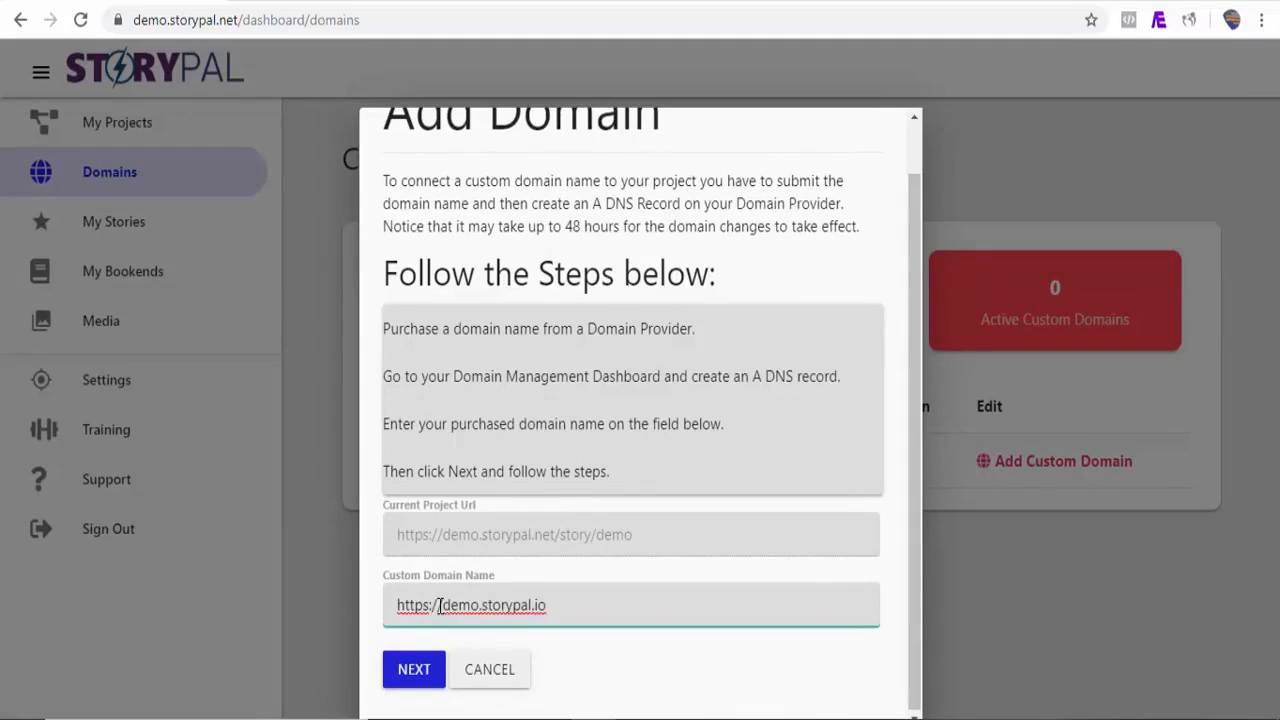
pyautogui.click(386, 677)
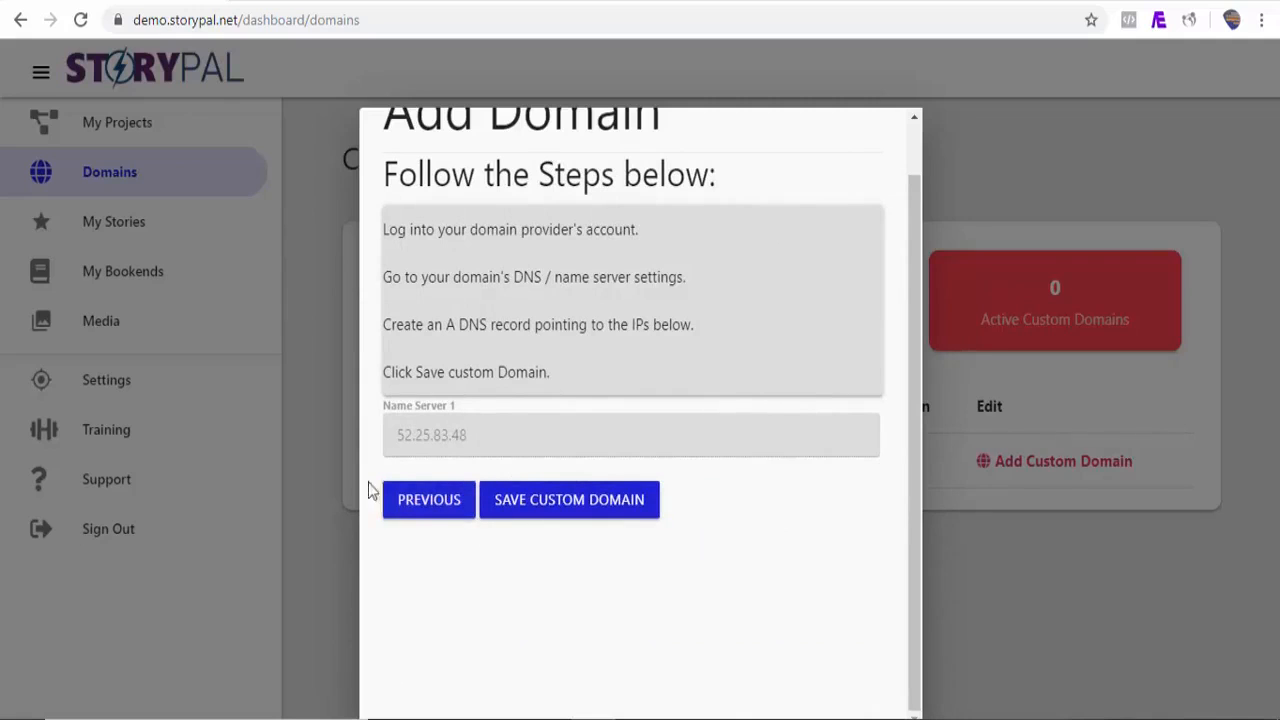
pyautogui.click(569, 499)
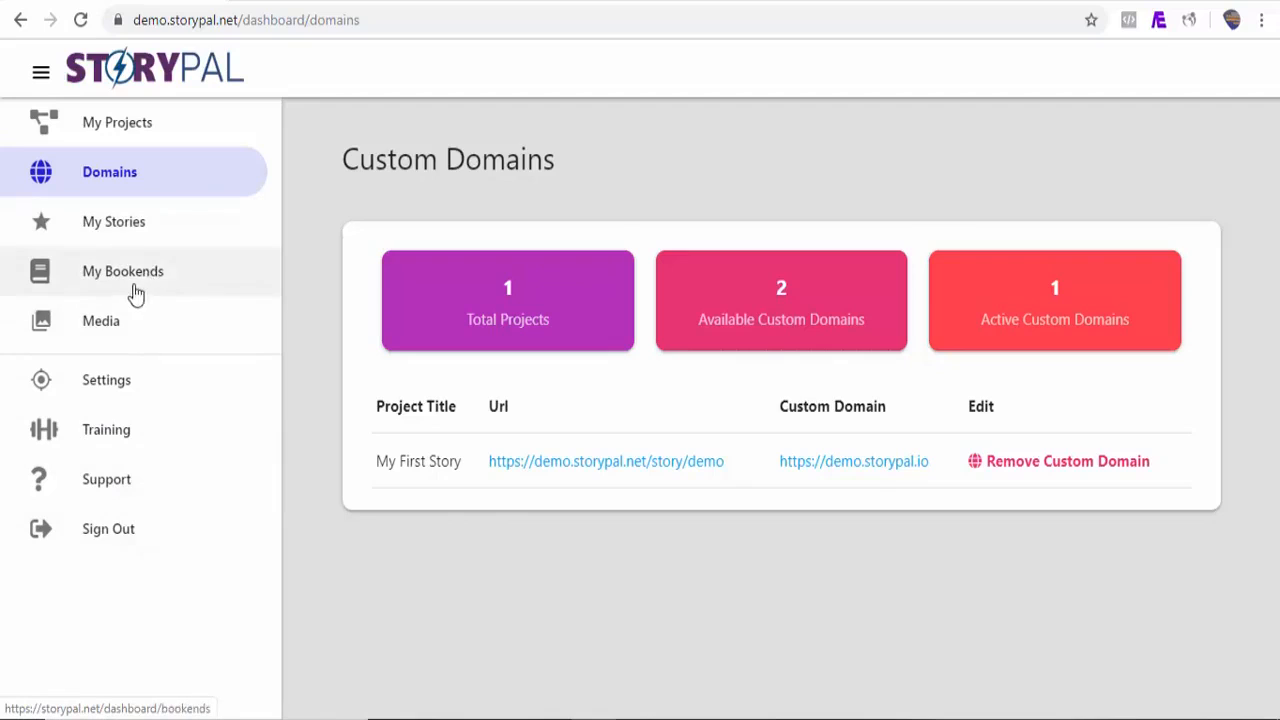
# Step: Start a new story and add its first story page as a Custom page
pyautogui.click(117, 230)
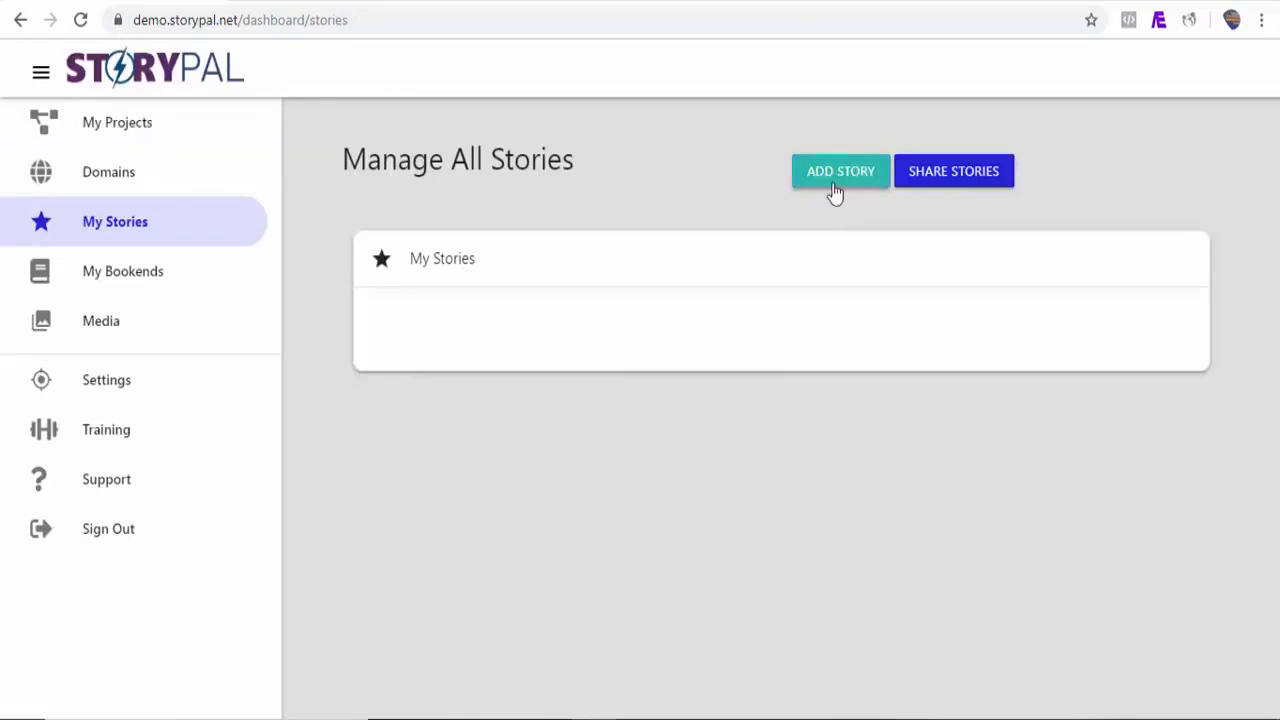
pyautogui.click(839, 186)
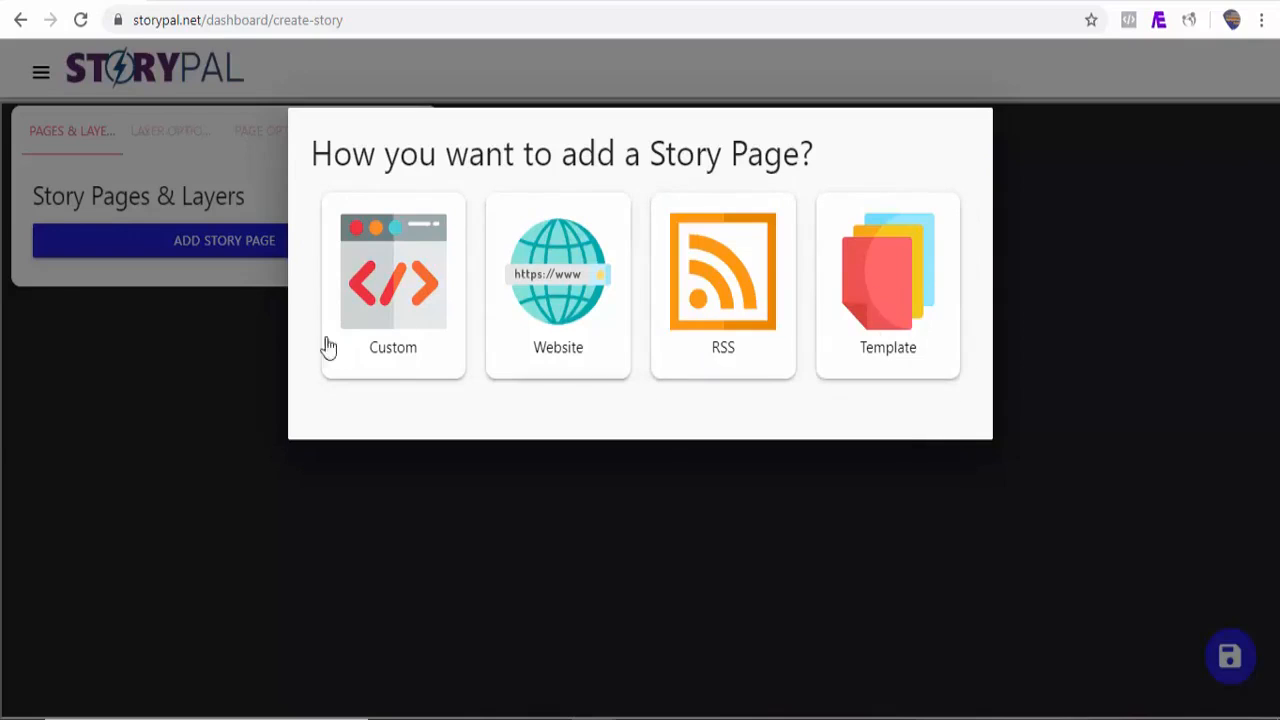
pyautogui.click(403, 345)
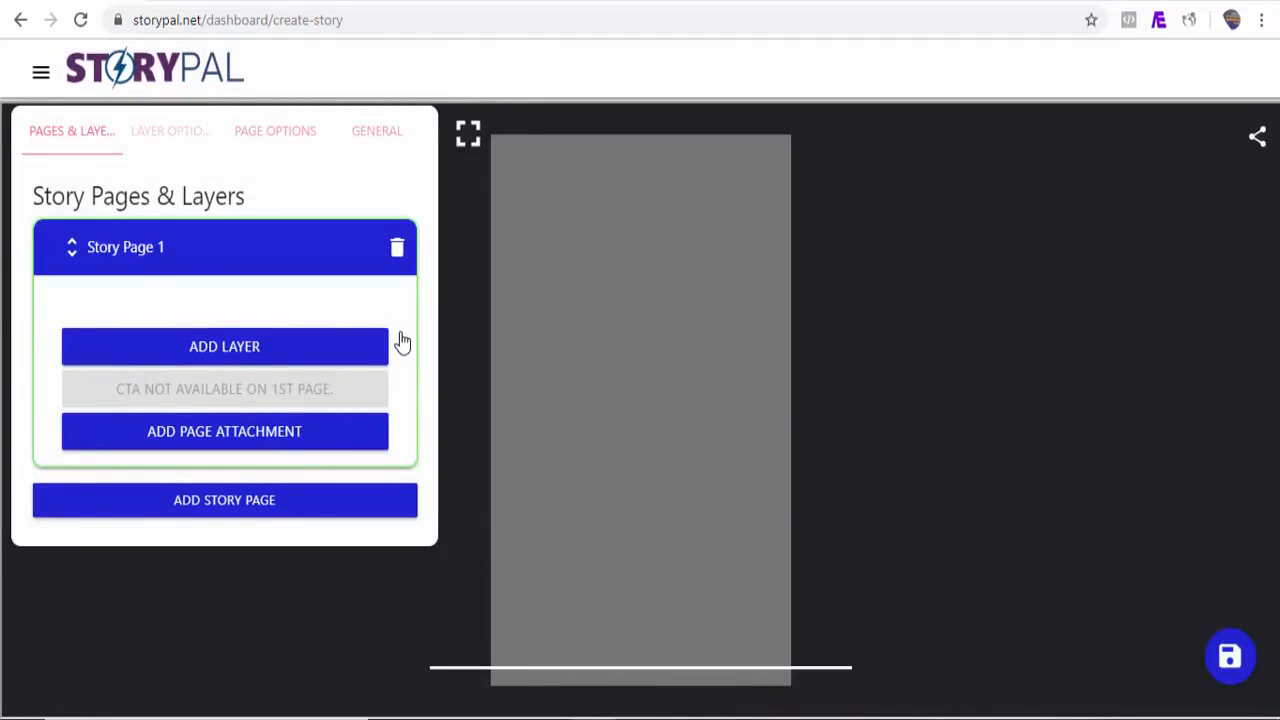
# Step: Add a Heading layer to Story Page 1
pyautogui.click(103, 500)
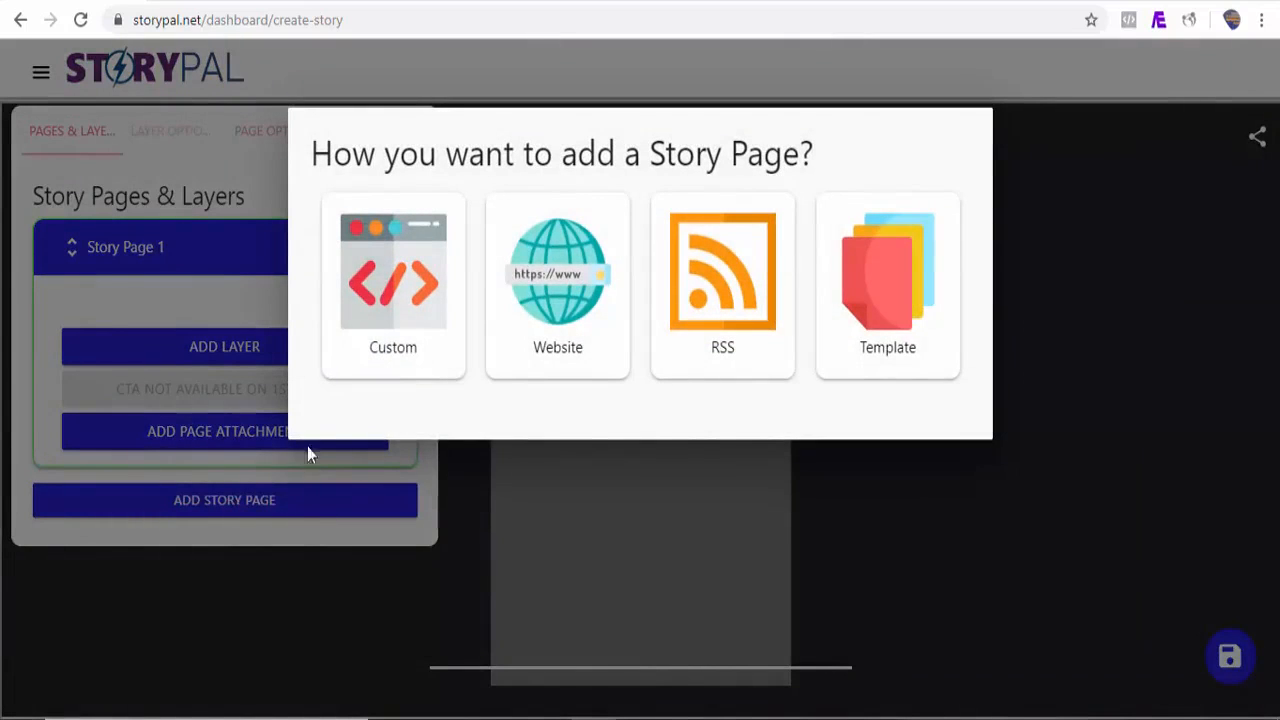
pyautogui.click(223, 352)
pyautogui.click(224, 352)
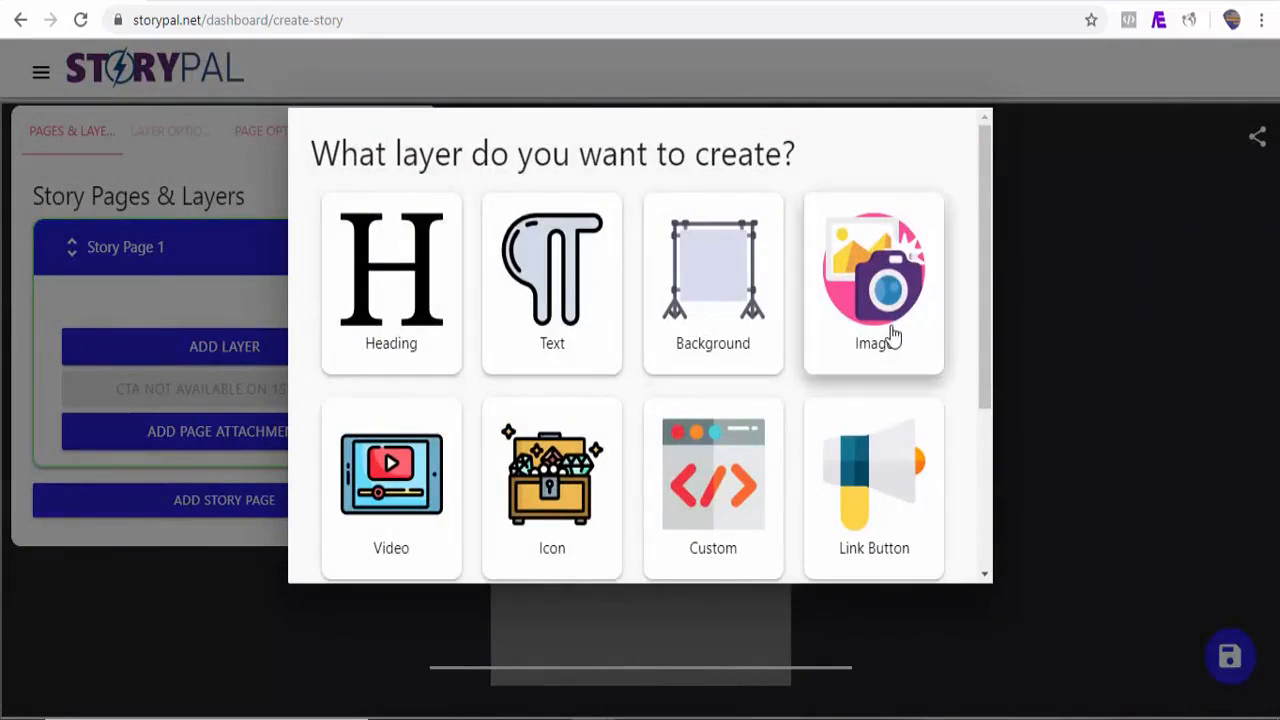
pyautogui.moveTo(986, 331); pyautogui.dragTo(410, 373)
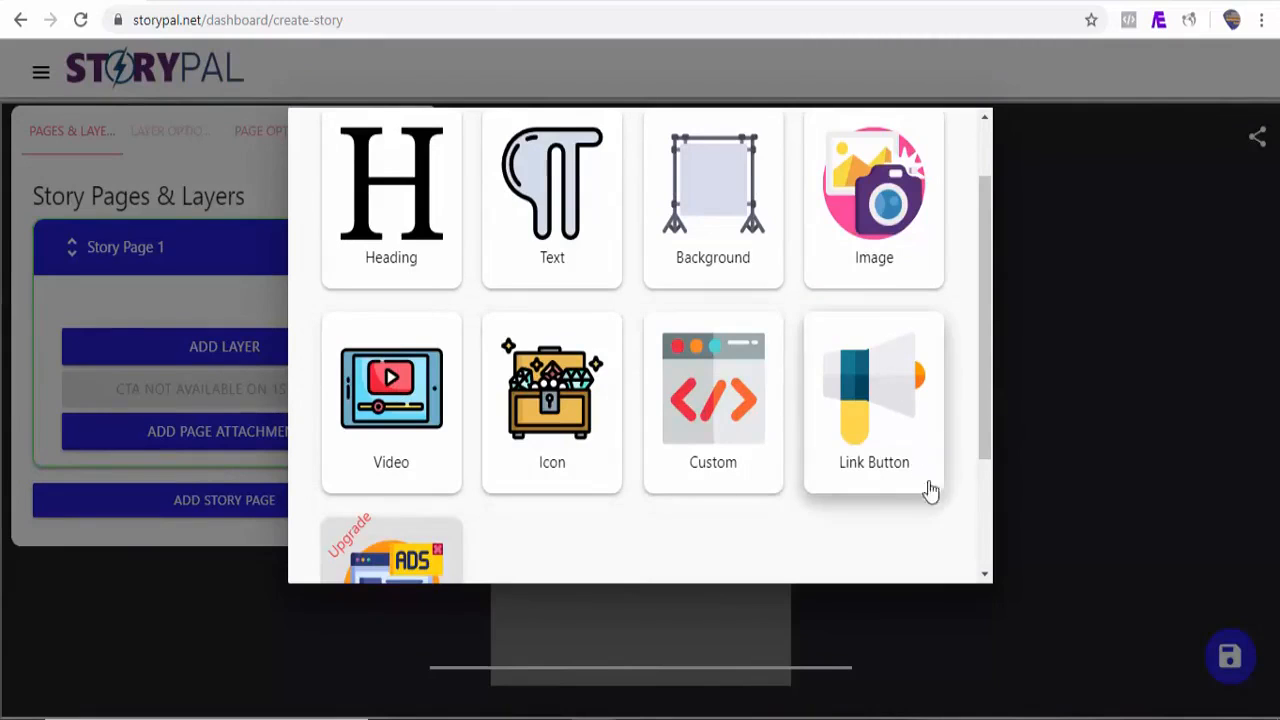
pyautogui.moveTo(988, 416); pyautogui.dragTo(987, 458)
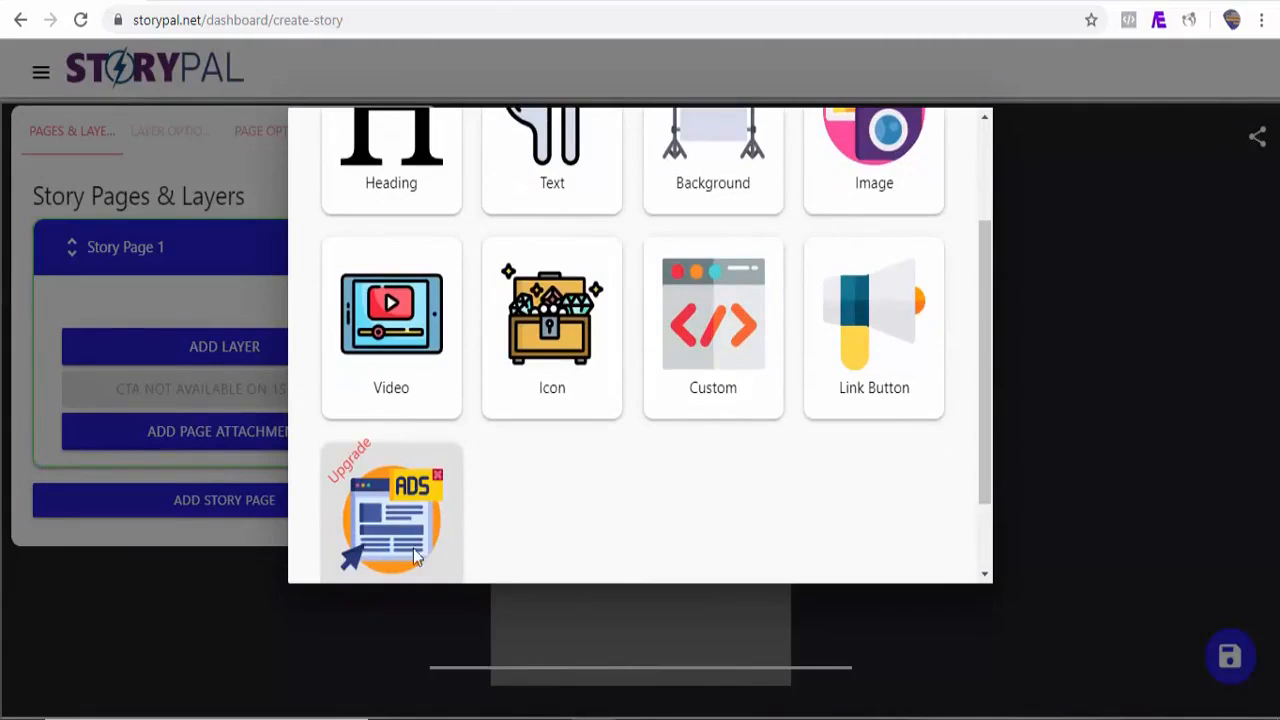
pyautogui.moveTo(986, 414); pyautogui.dragTo(974, 298)
pyautogui.click(397, 281)
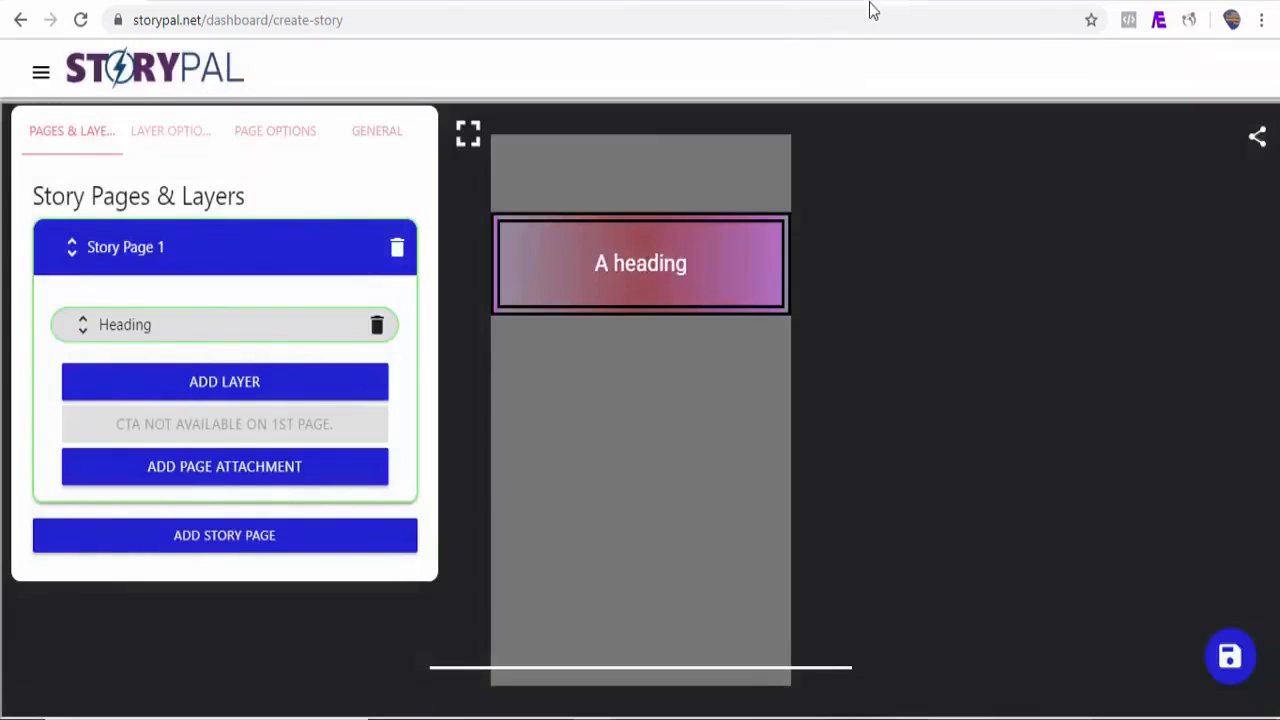
# Step: Switch to the StoryPal blog article tab and select the heading 'What Exactly Is Google AMP Story?'
pyautogui.click(870, 4)
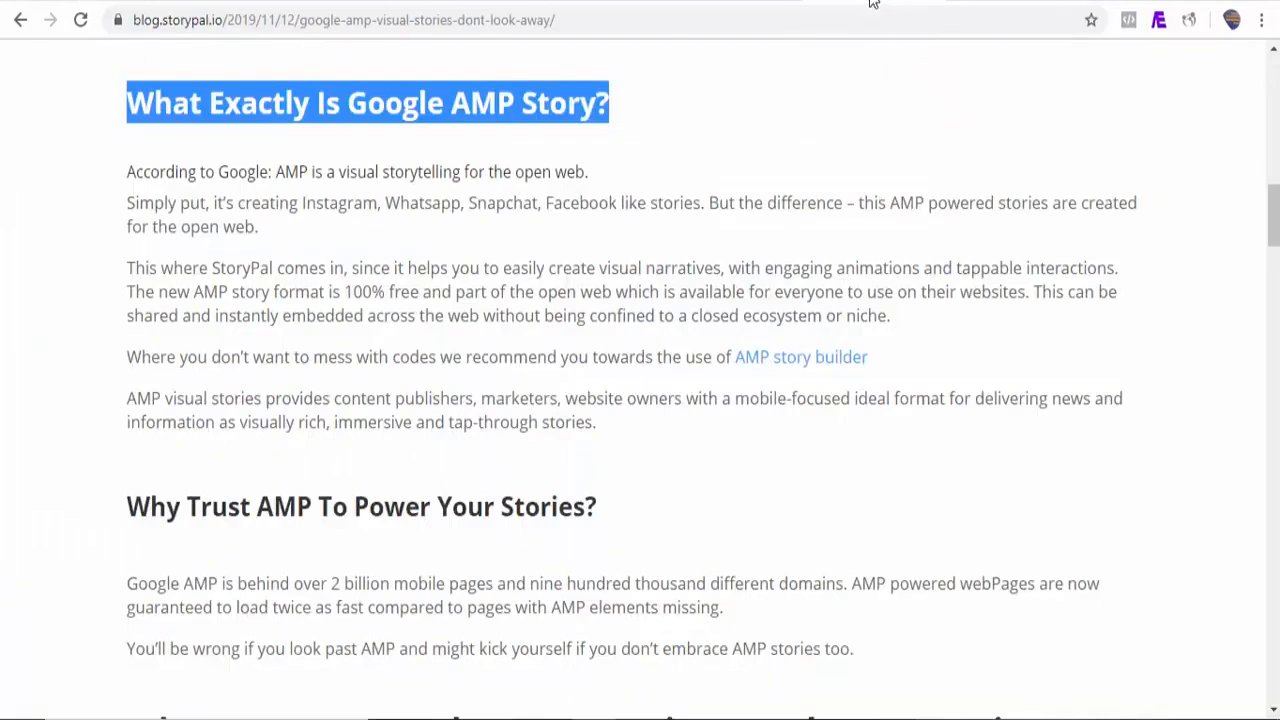
pyautogui.click(437, 163)
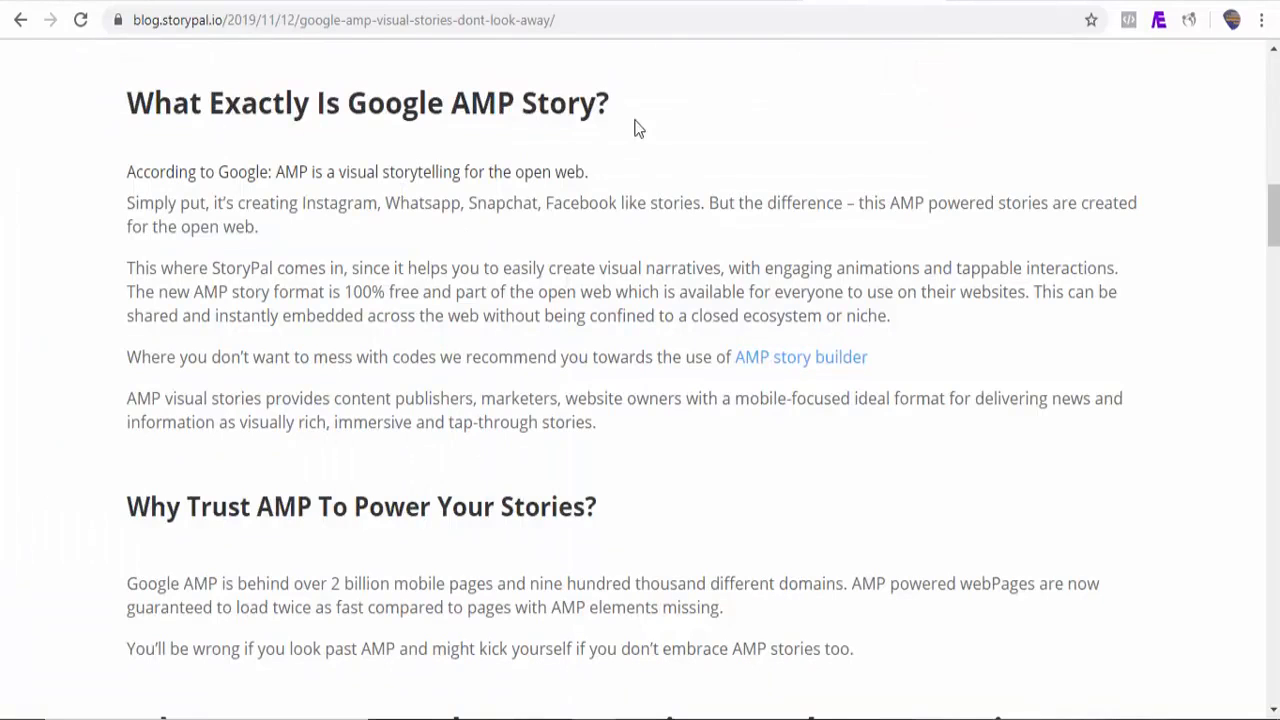
pyautogui.moveTo(613, 97); pyautogui.dragTo(170, 100)
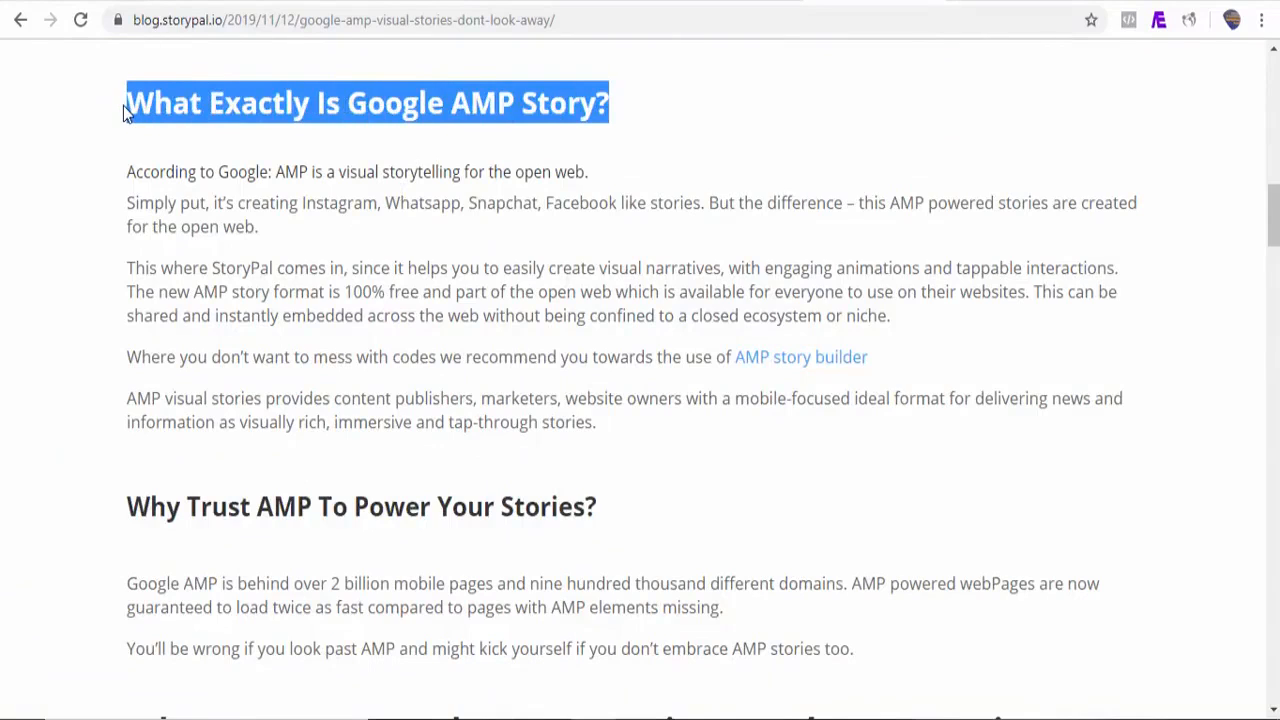
# Step: Replace the heading layer's text with the pasted 'What Exactly Is Google AMP Story?'
pyautogui.click(90, 3)
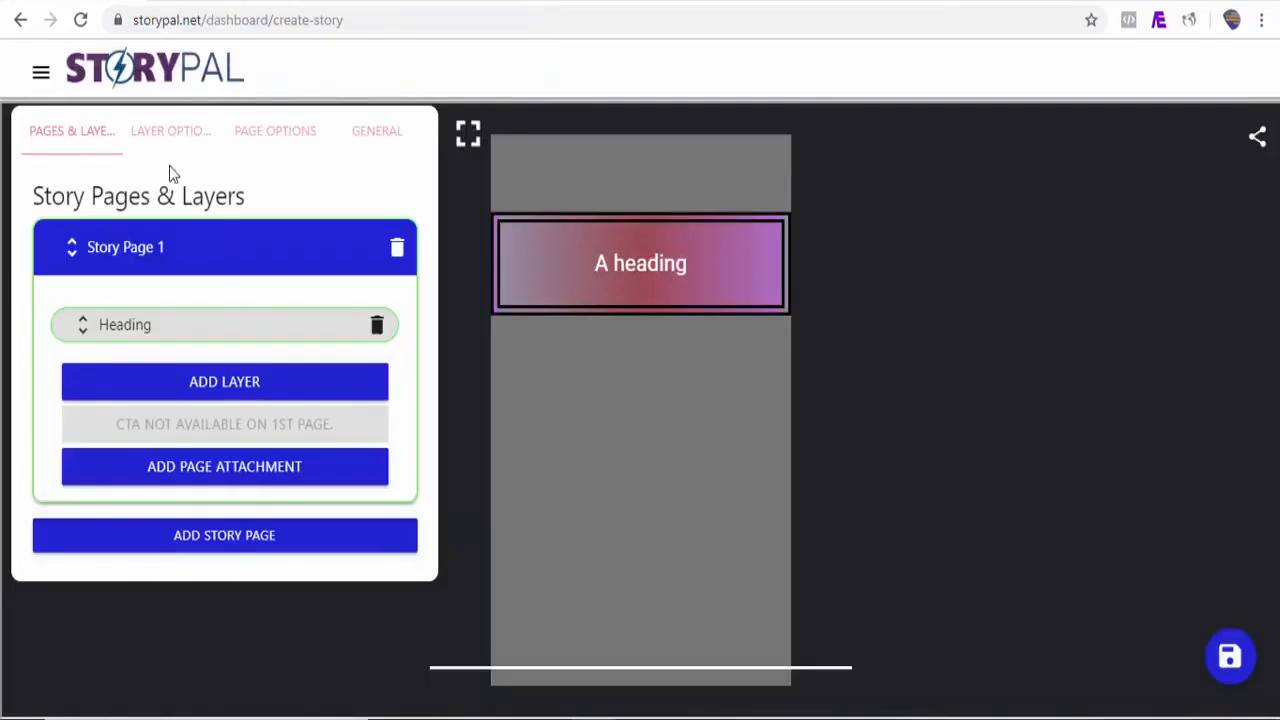
pyautogui.click(165, 138)
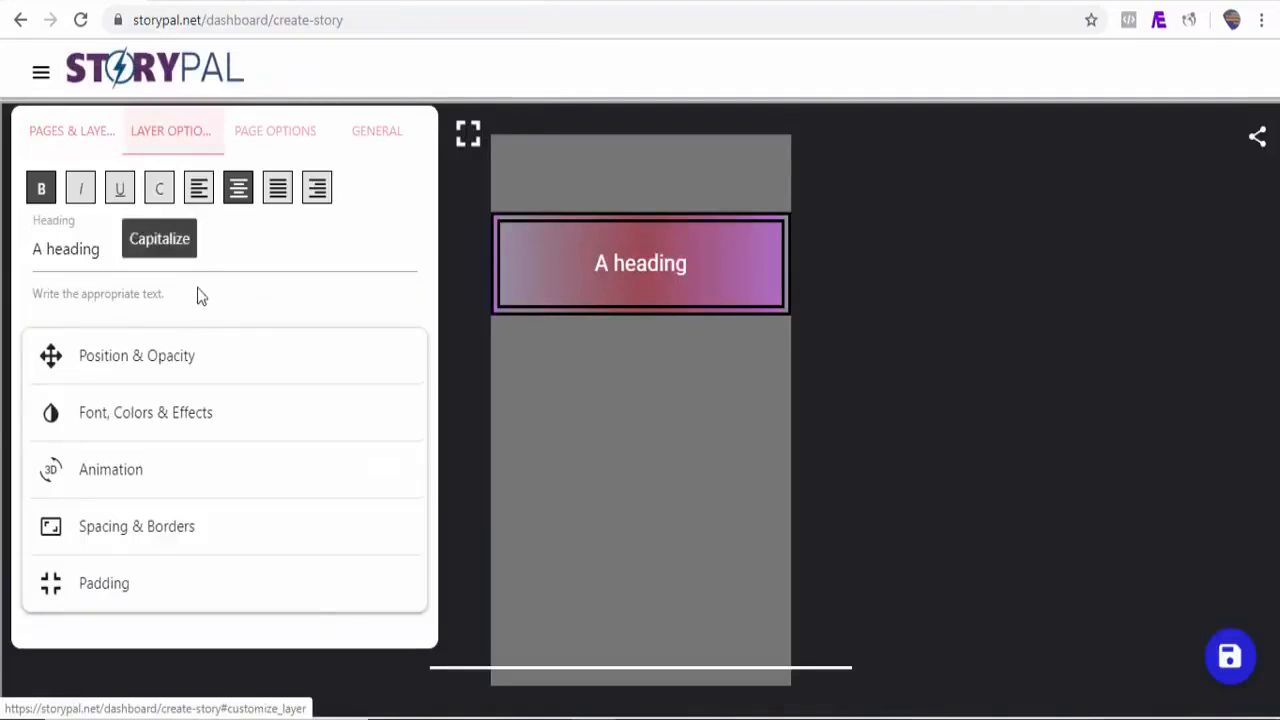
pyautogui.doubleClick(175, 264)
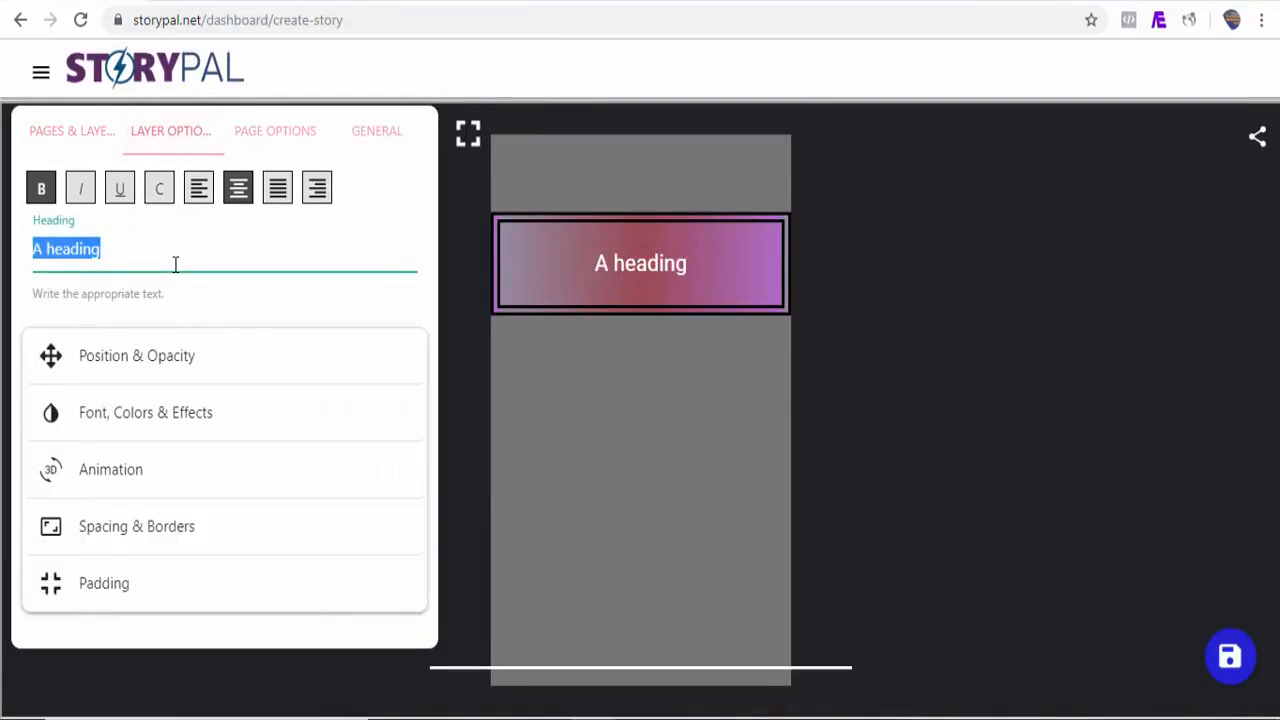
pyautogui.write('What Exactly Is Google AMP Story?')
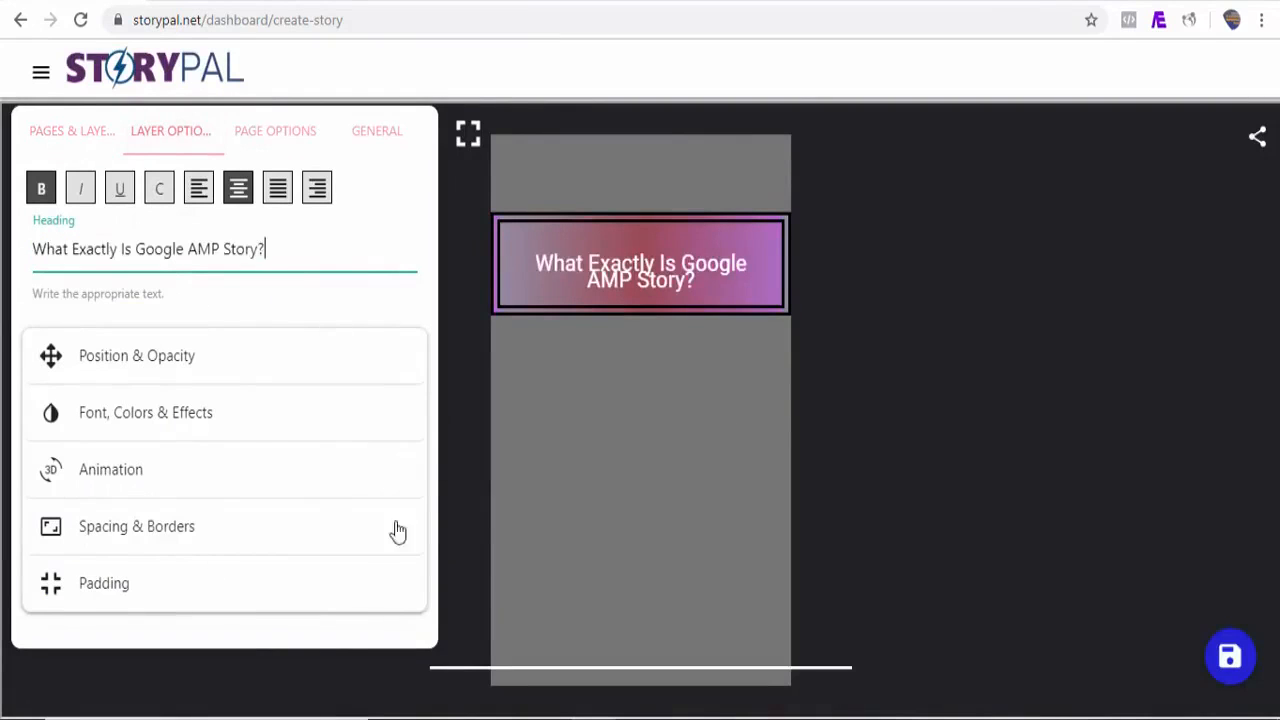
# Step: Set the heading's line height to 3.5rem in its spacing and border options
pyautogui.click(210, 538)
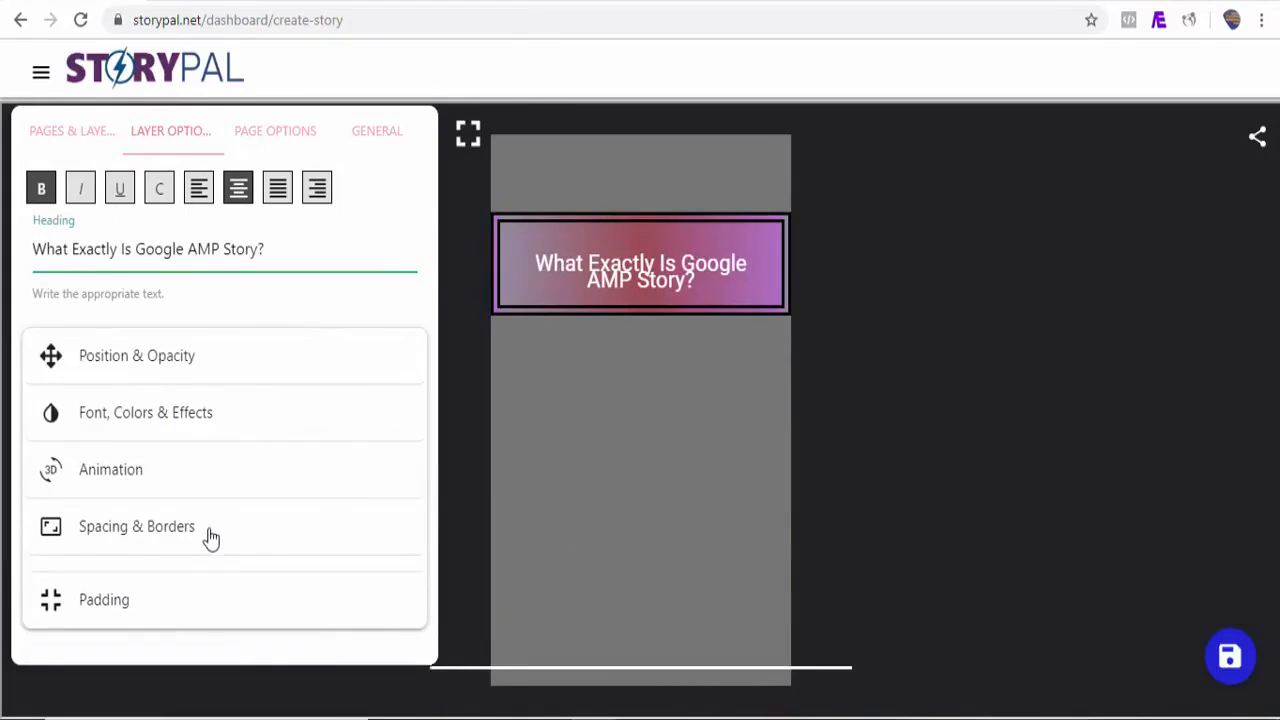
pyautogui.moveTo(423, 334); pyautogui.dragTo(425, 449)
pyautogui.moveTo(90, 460); pyautogui.dragTo(122, 460)
# Step: Stretch the heading layer's box taller so both lines of the heading fit
pyautogui.click(655, 287)
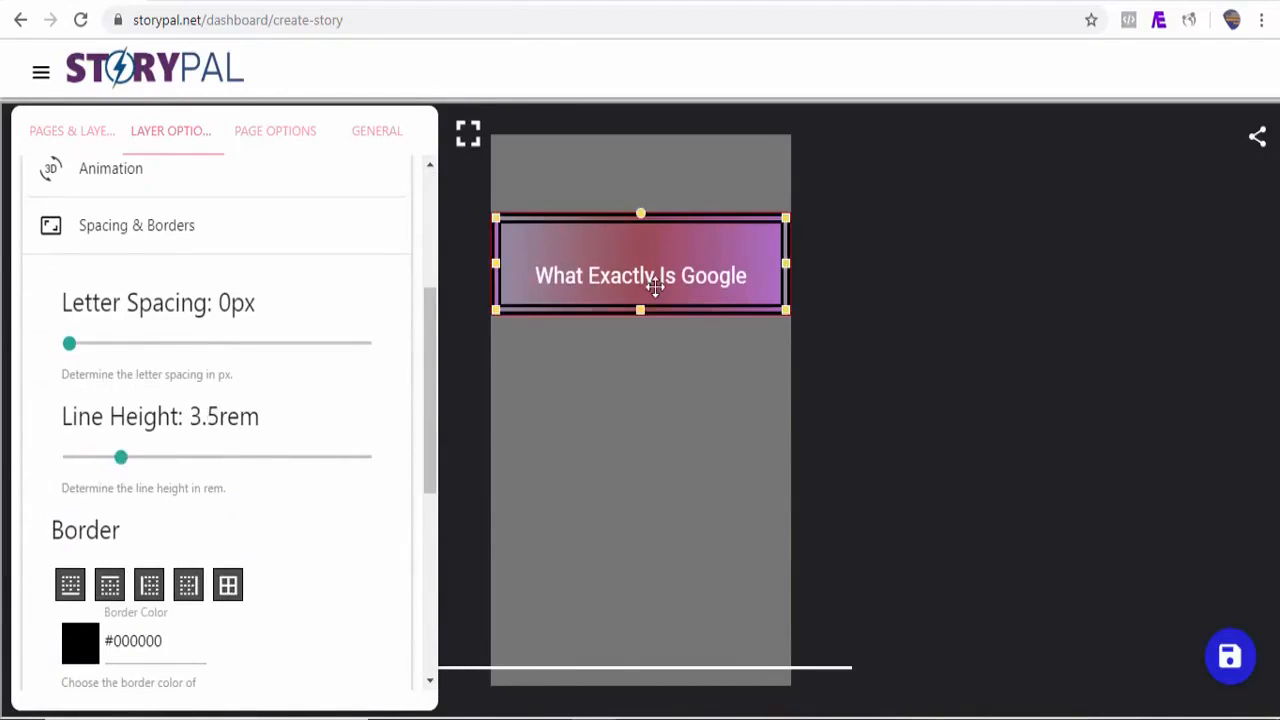
pyautogui.moveTo(641, 313); pyautogui.dragTo(646, 369)
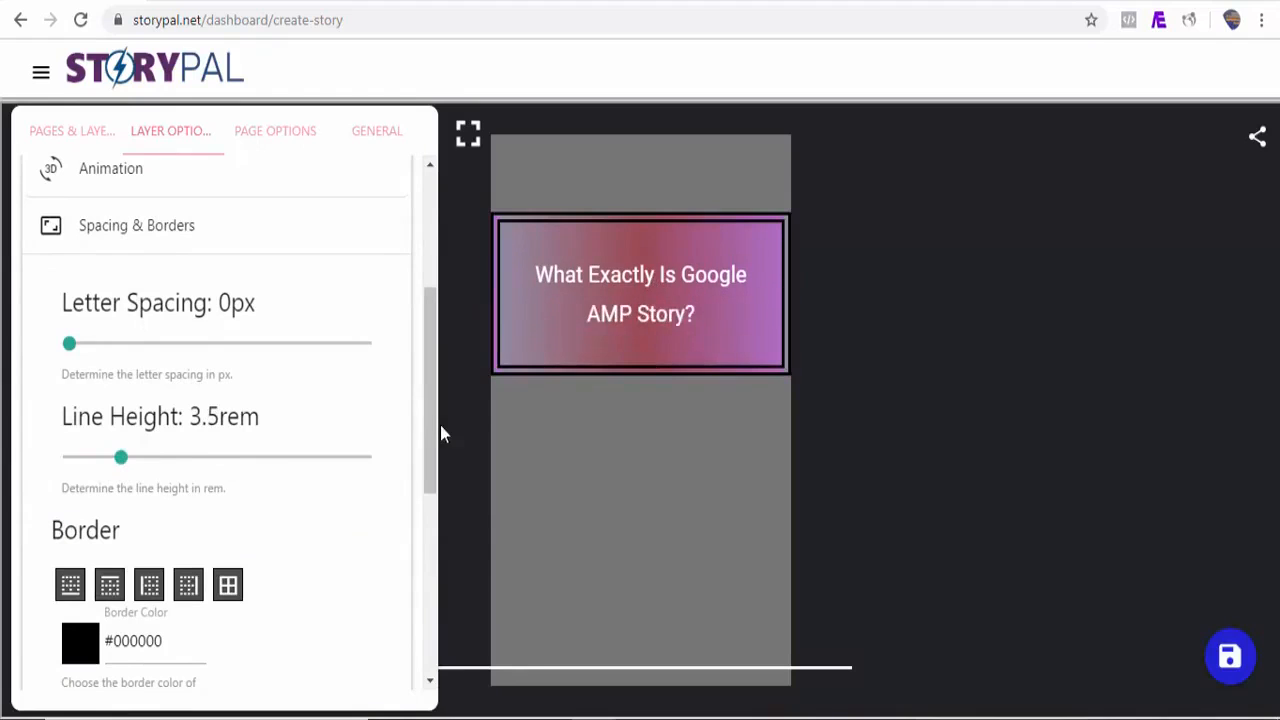
pyautogui.scroll(-4, 120, 500)
pyautogui.scroll(5, 200, 500)
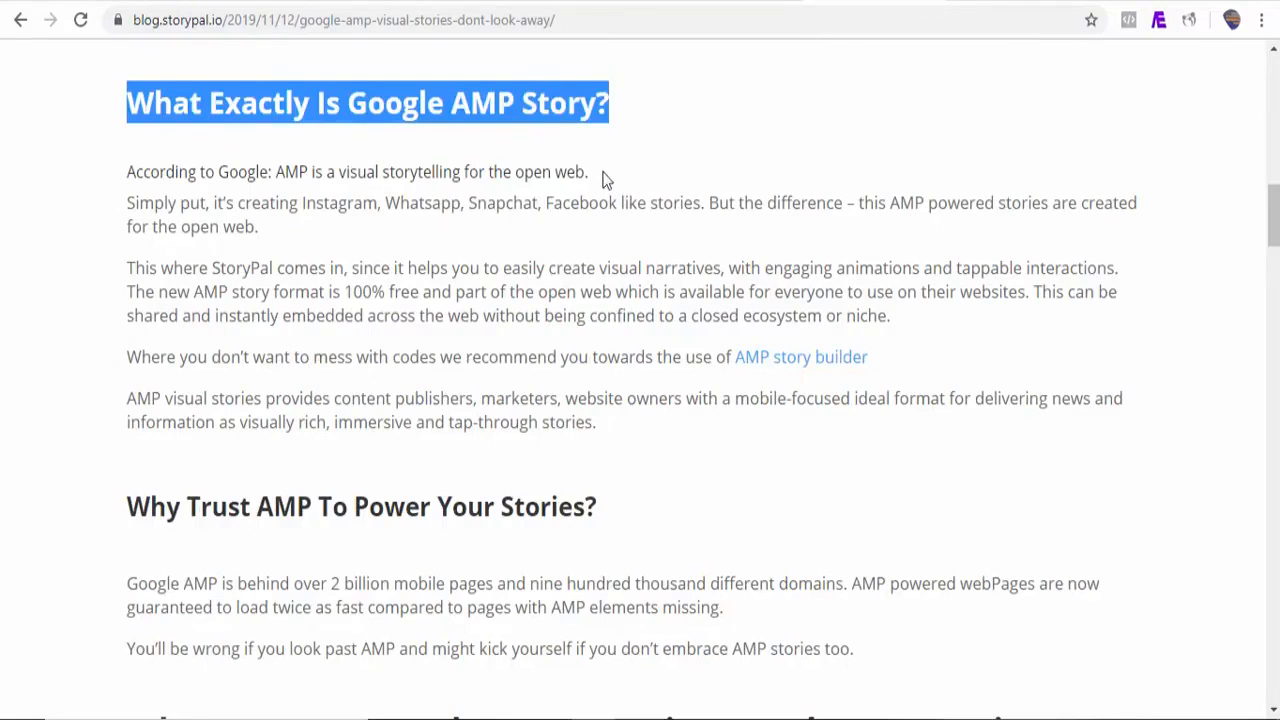
pyautogui.moveTo(602, 178); pyautogui.dragTo(125, 165)
pyautogui.hotkey('ctrl', 'c')
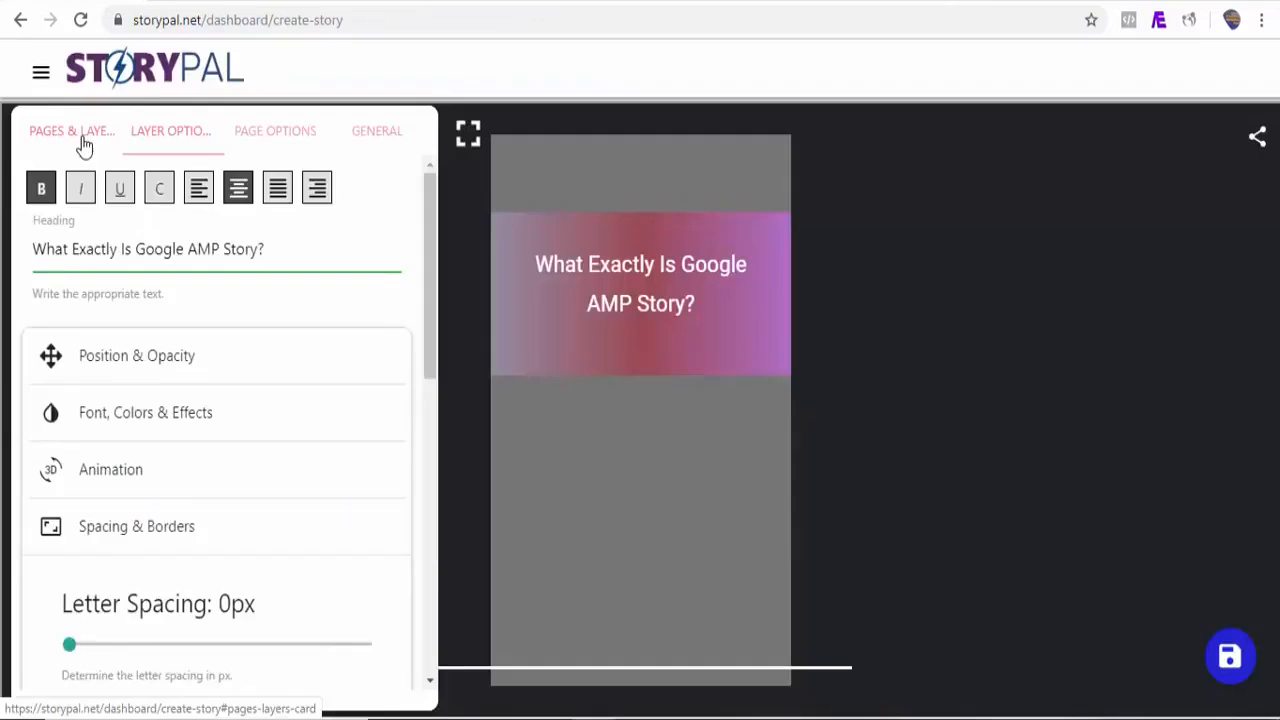
# Step: Add a Text layer below the heading on Story Page 1 and open its layer options
pyautogui.click(83, 143)
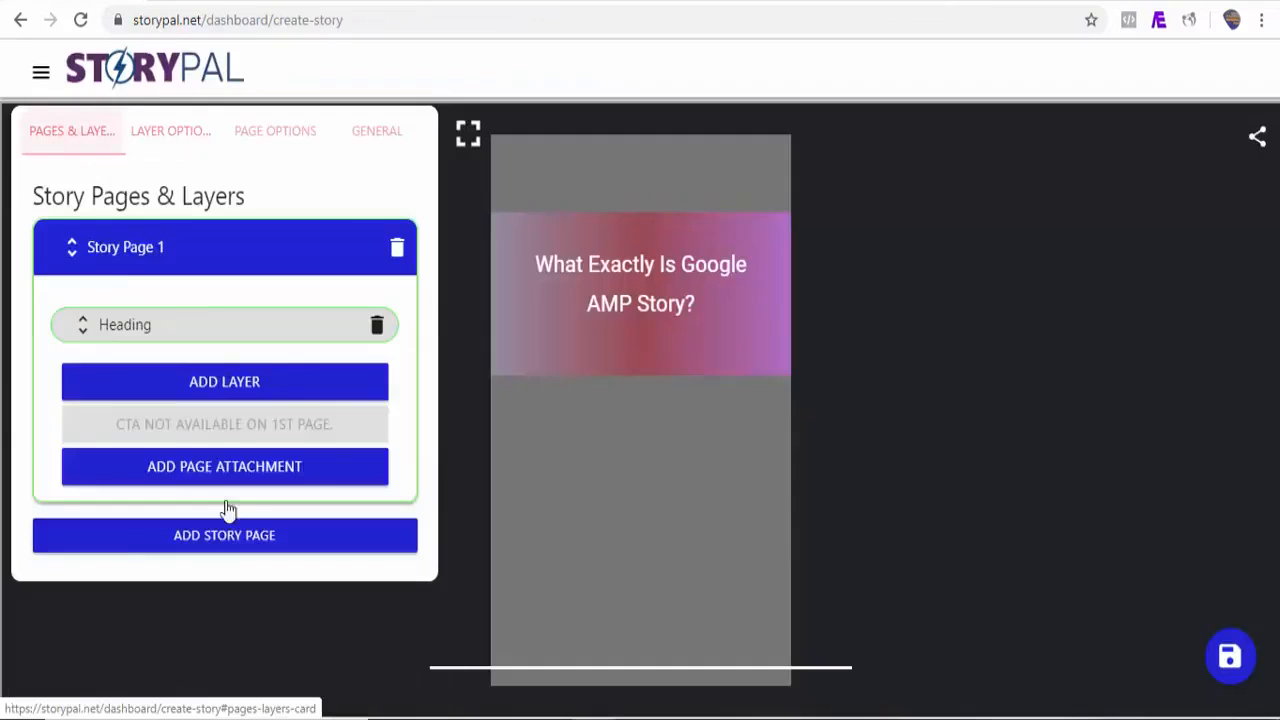
pyautogui.click(248, 383)
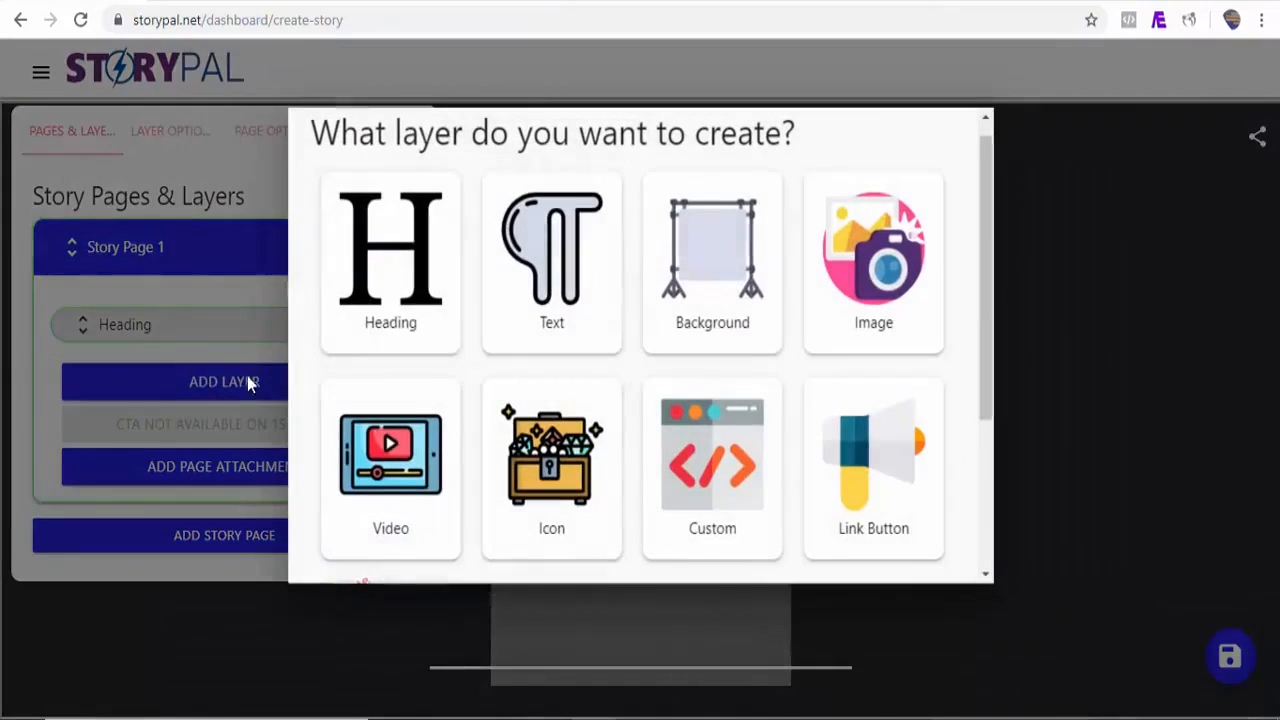
pyautogui.click(551, 255)
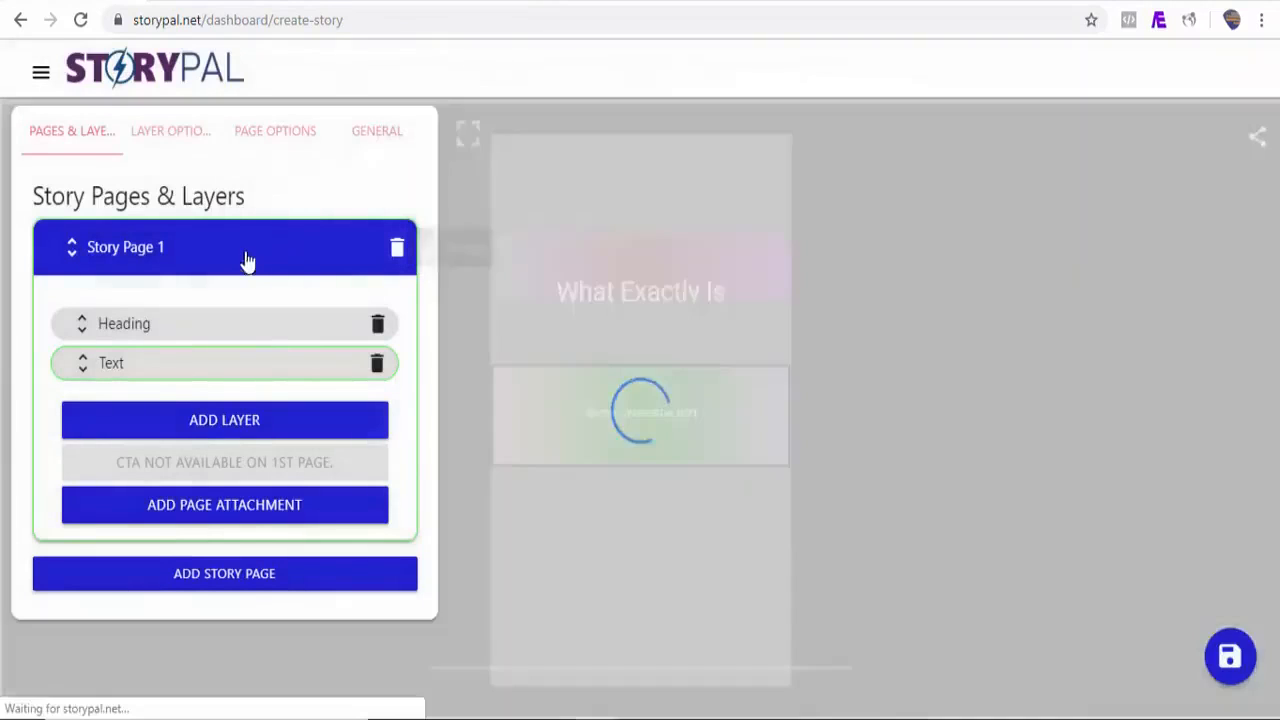
pyautogui.click(177, 133)
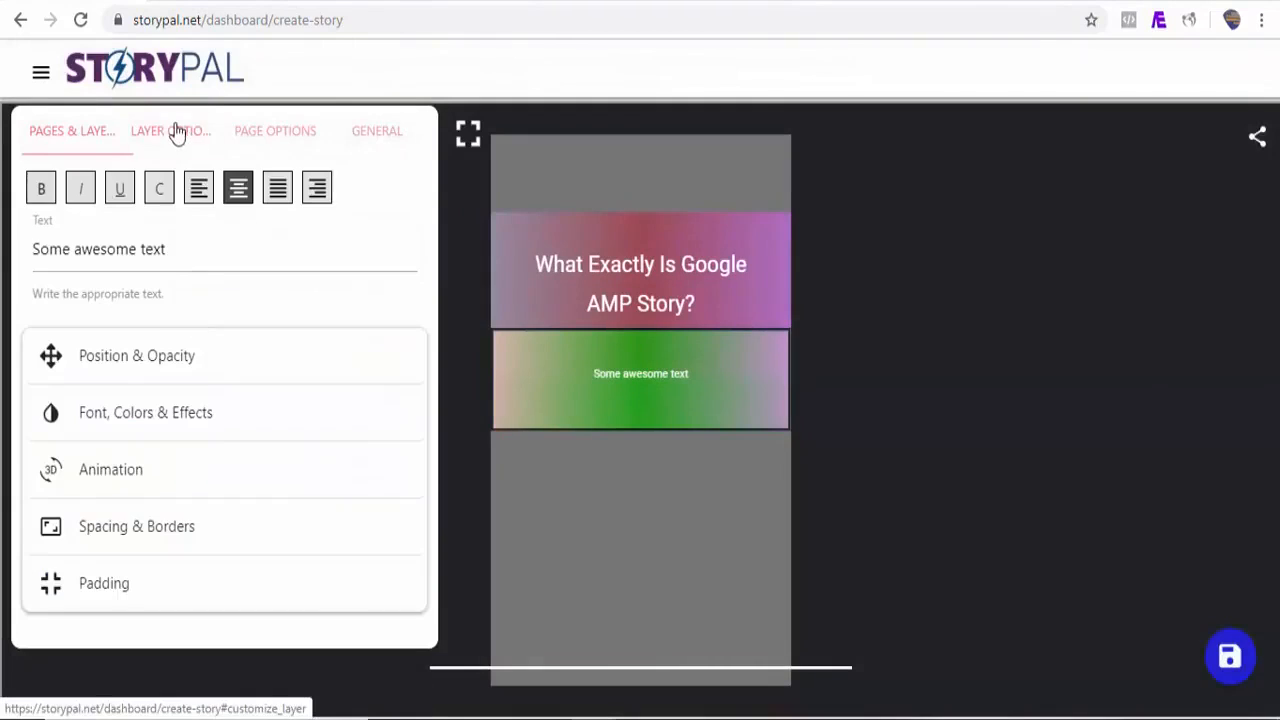
# Step: Replace the text layer's text with the pasted 'According to Google: AMP is a visual storytelling for the open web.' and remove its background color
pyautogui.tripleClick(171, 257)
pyautogui.hotkey('ctrl', 'v')
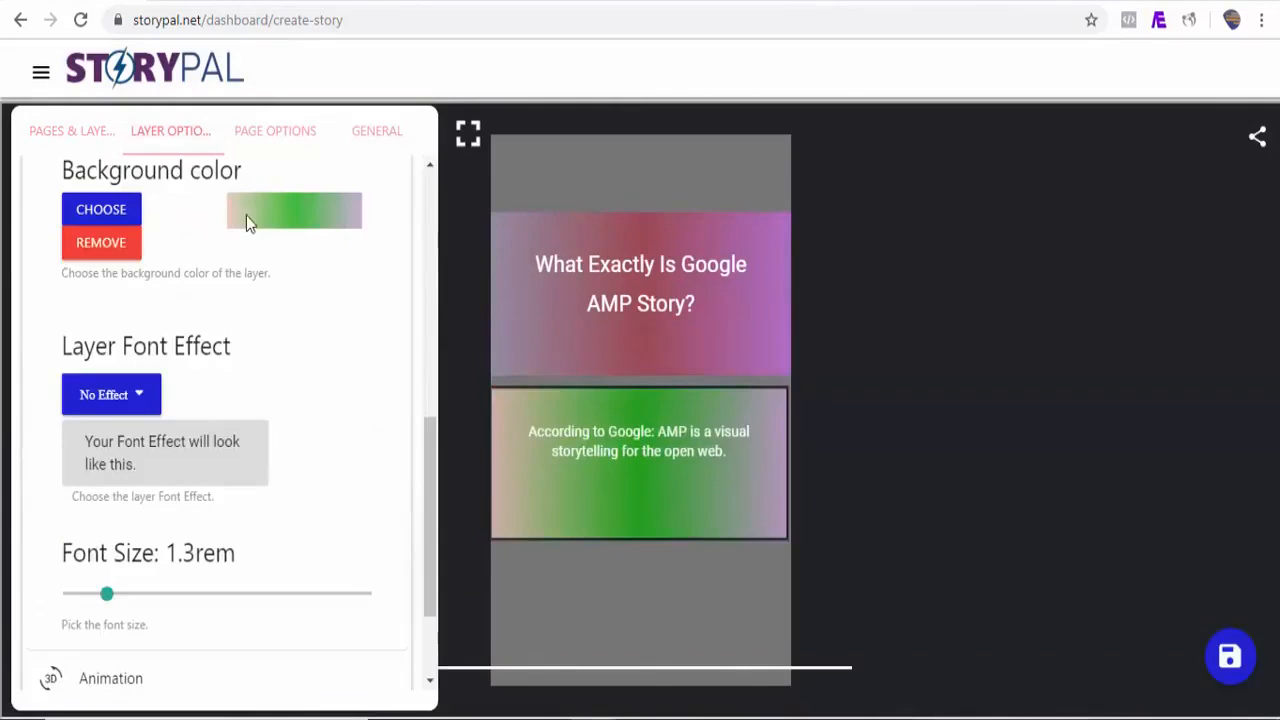
pyautogui.click(92, 248)
# Step: Search the StoryPal media library for 'google' videos to use as the page background video
pyautogui.click(273, 140)
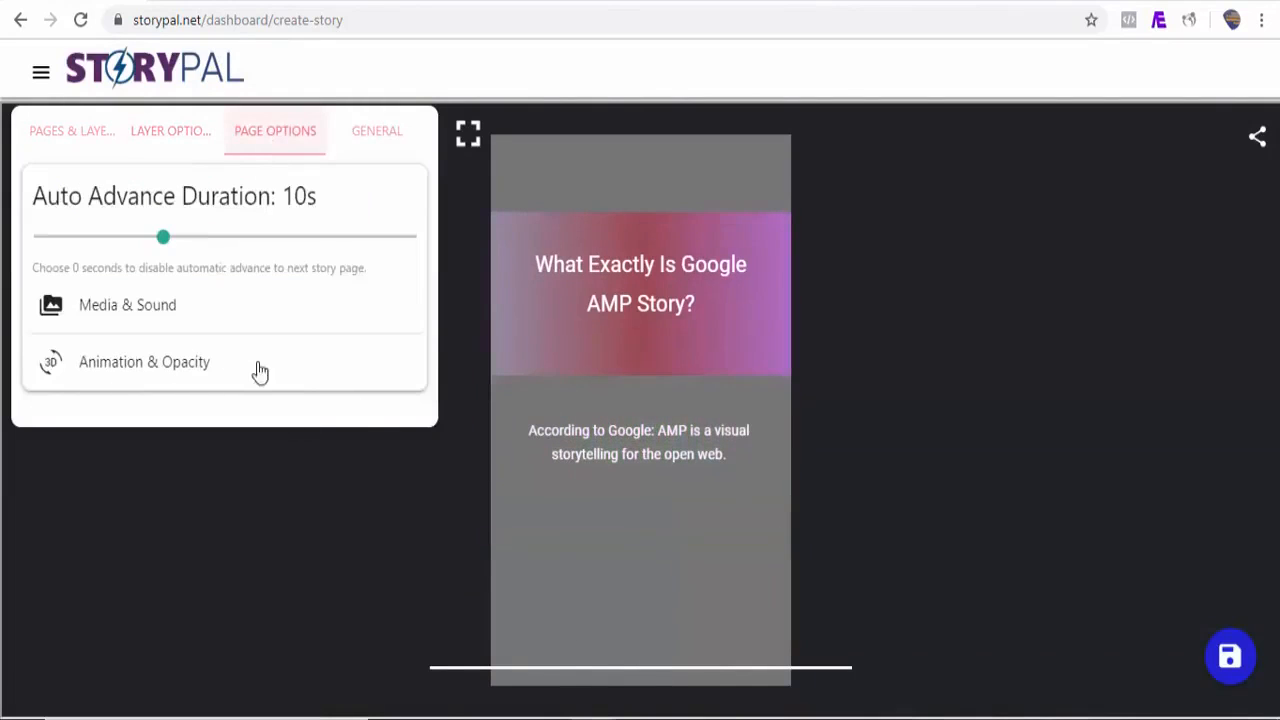
pyautogui.click(141, 316)
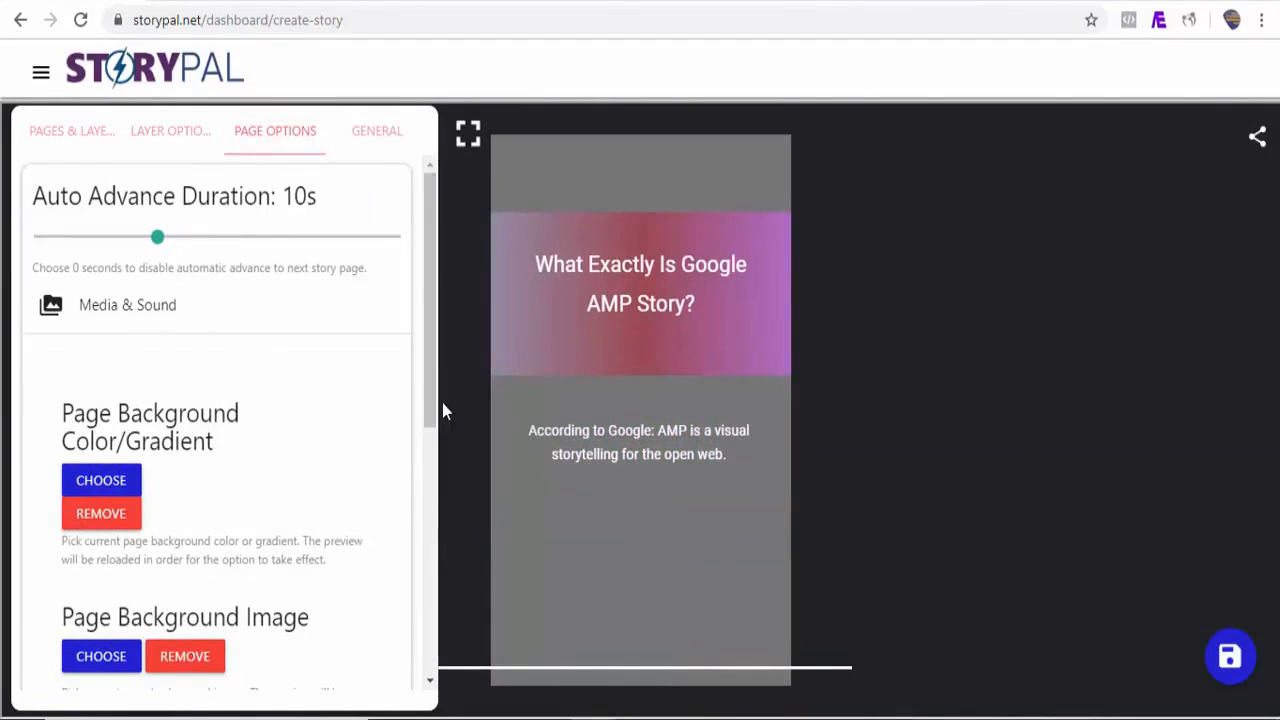
pyautogui.moveTo(427, 402); pyautogui.dragTo(423, 504)
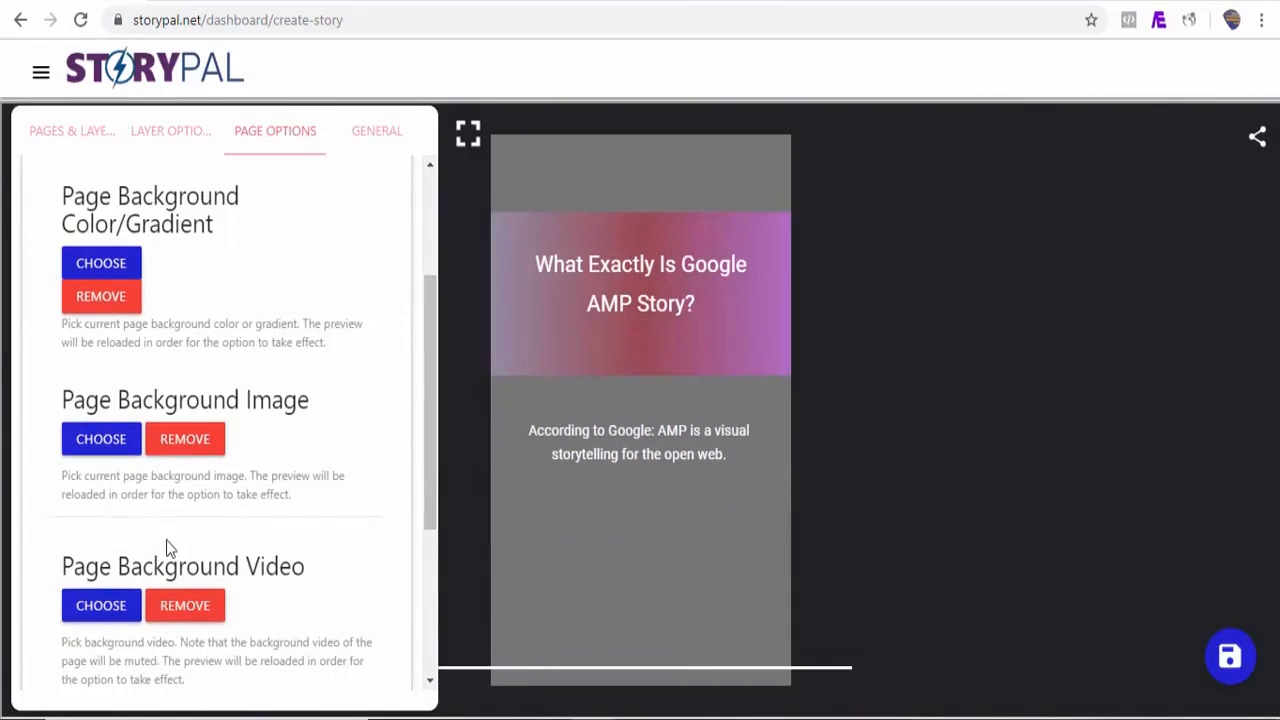
pyautogui.click(113, 613)
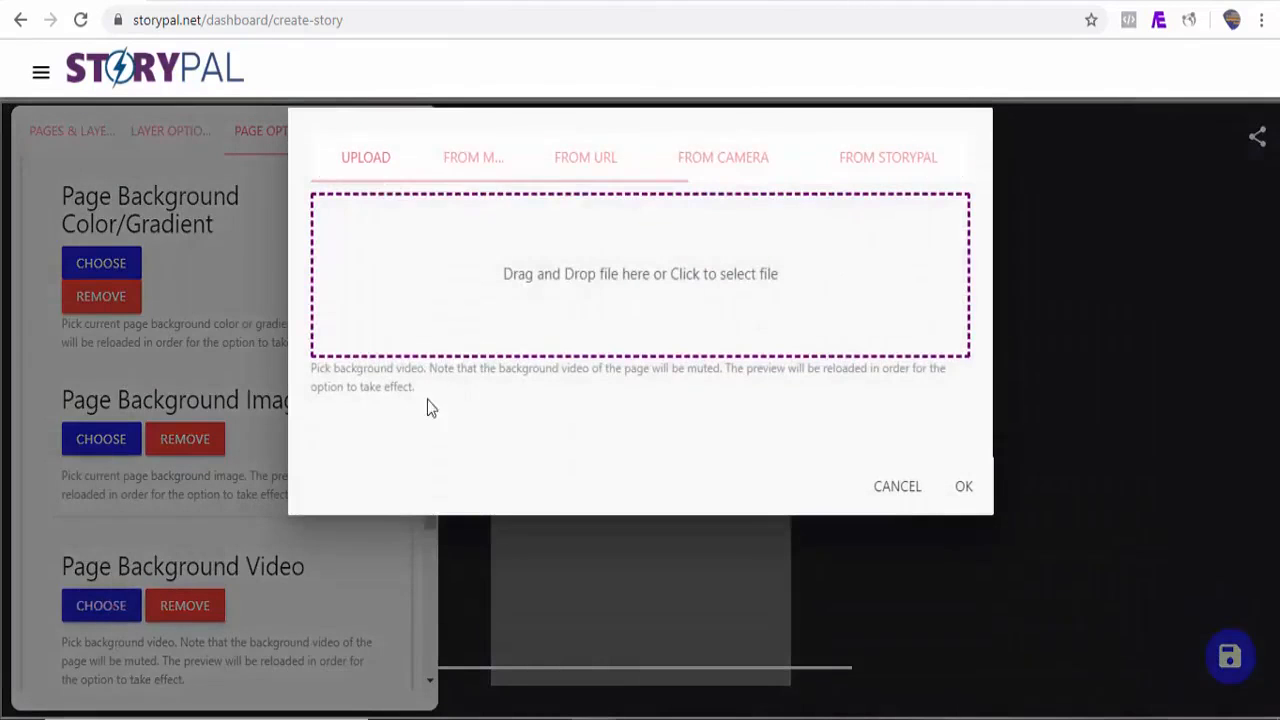
pyautogui.click(887, 170)
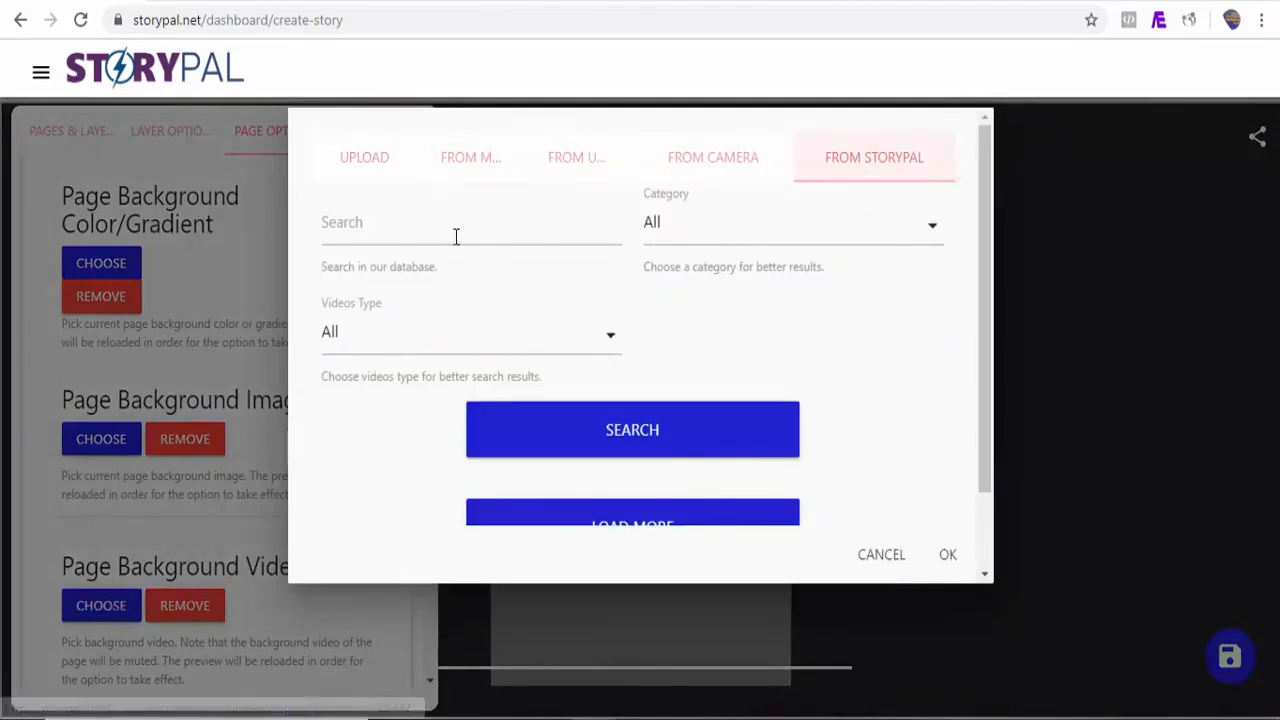
pyautogui.click(401, 233)
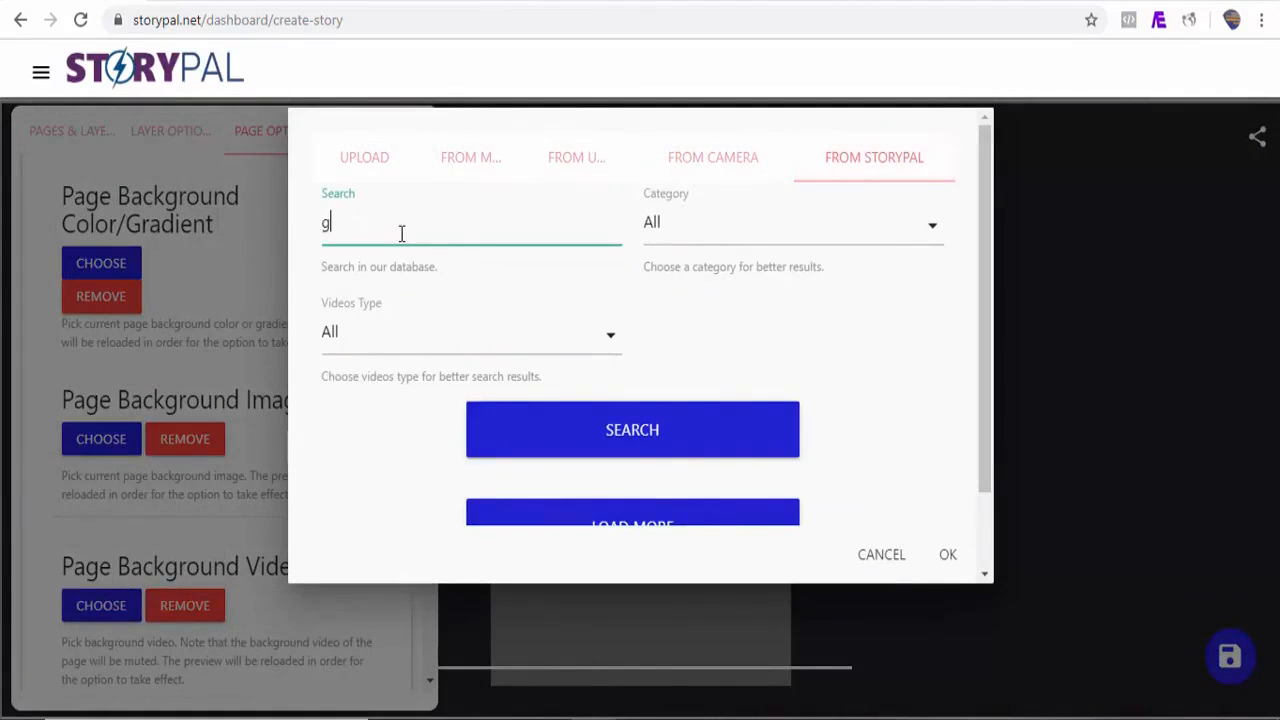
pyautogui.click(574, 449)
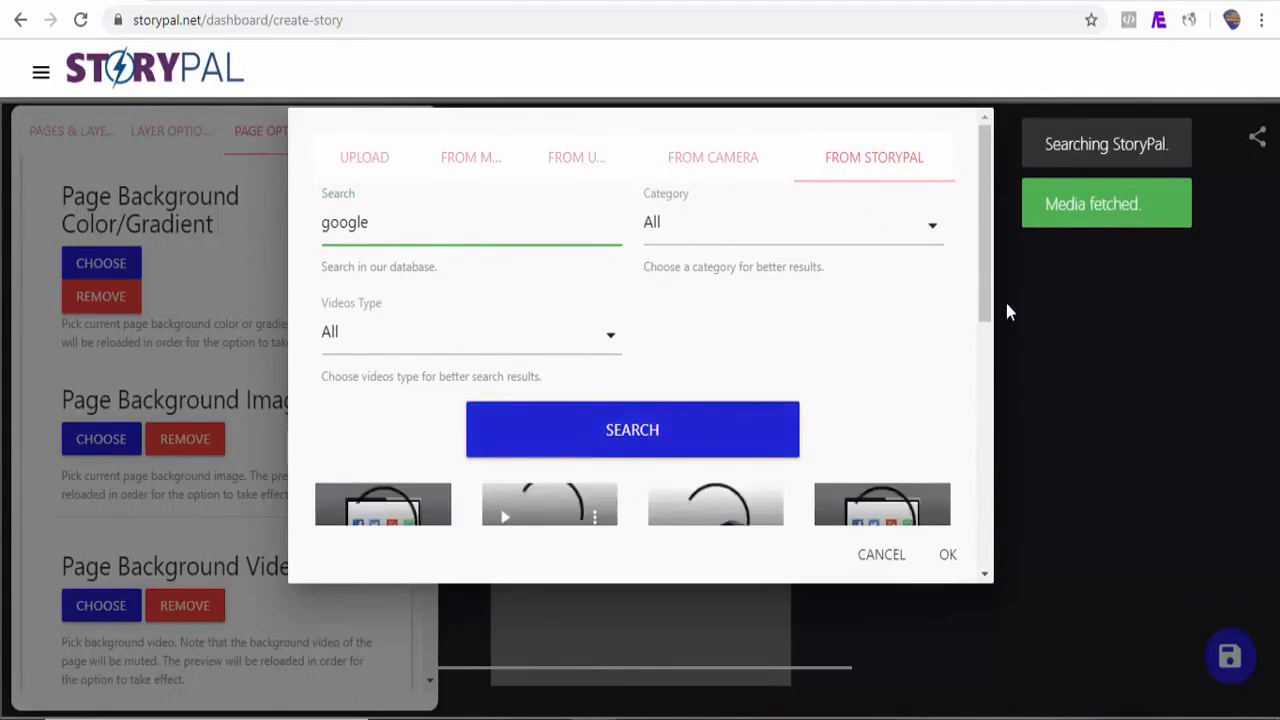
# Step: Set the page background video to the 'android, icons, samsung' clip
pyautogui.moveTo(988, 287); pyautogui.dragTo(979, 424)
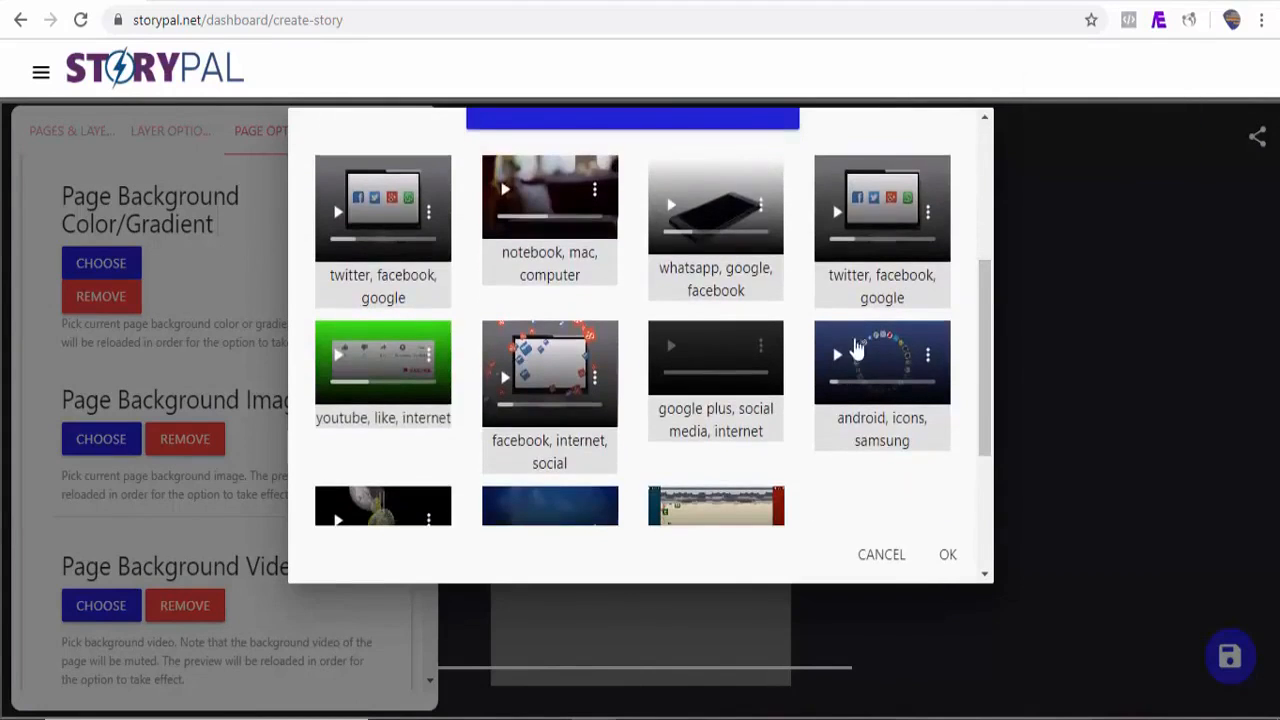
pyautogui.click(818, 333)
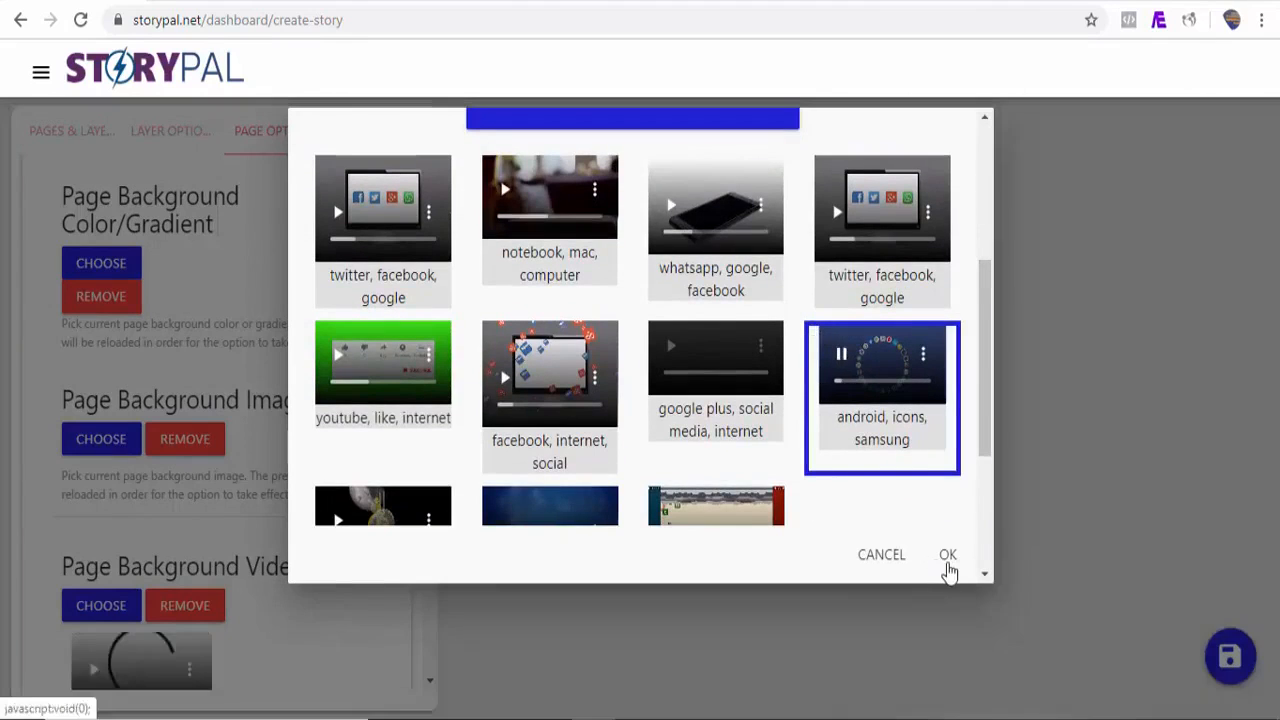
pyautogui.click(948, 560)
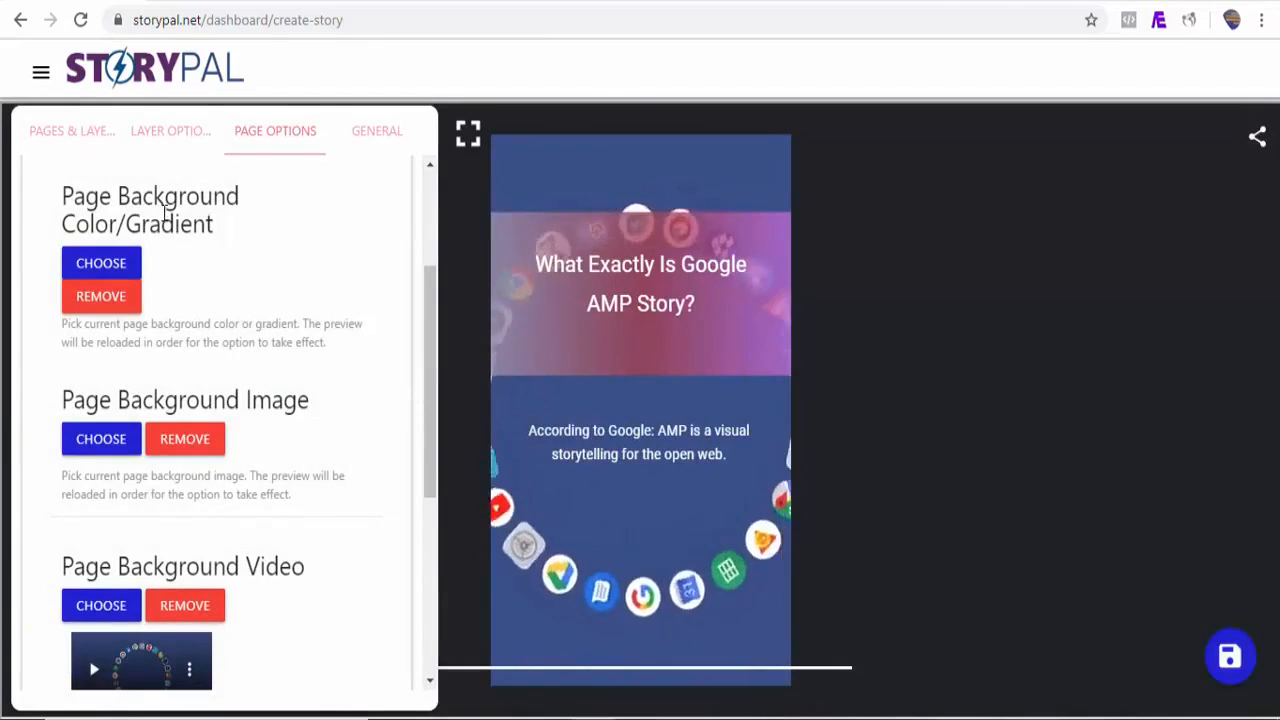
# Step: Give the heading layer a Fly in top animation with a 0.8s animation delay
pyautogui.click(101, 145)
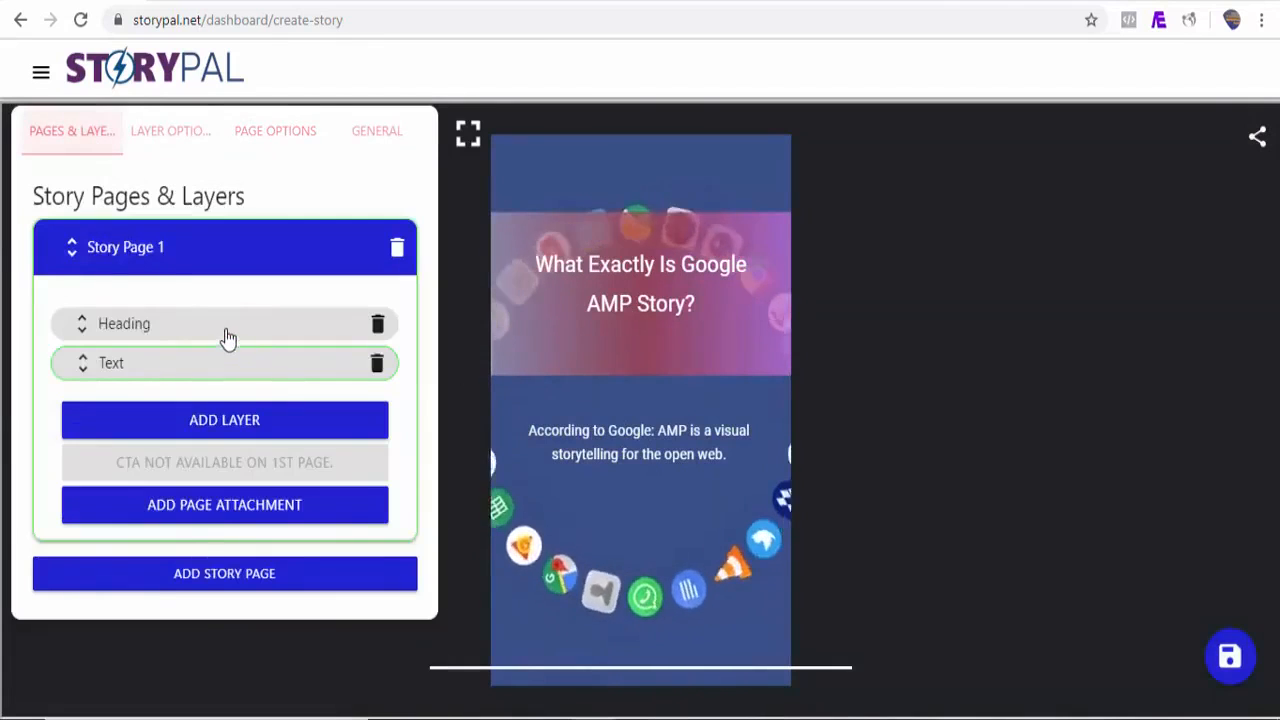
pyautogui.click(226, 337)
pyautogui.click(186, 140)
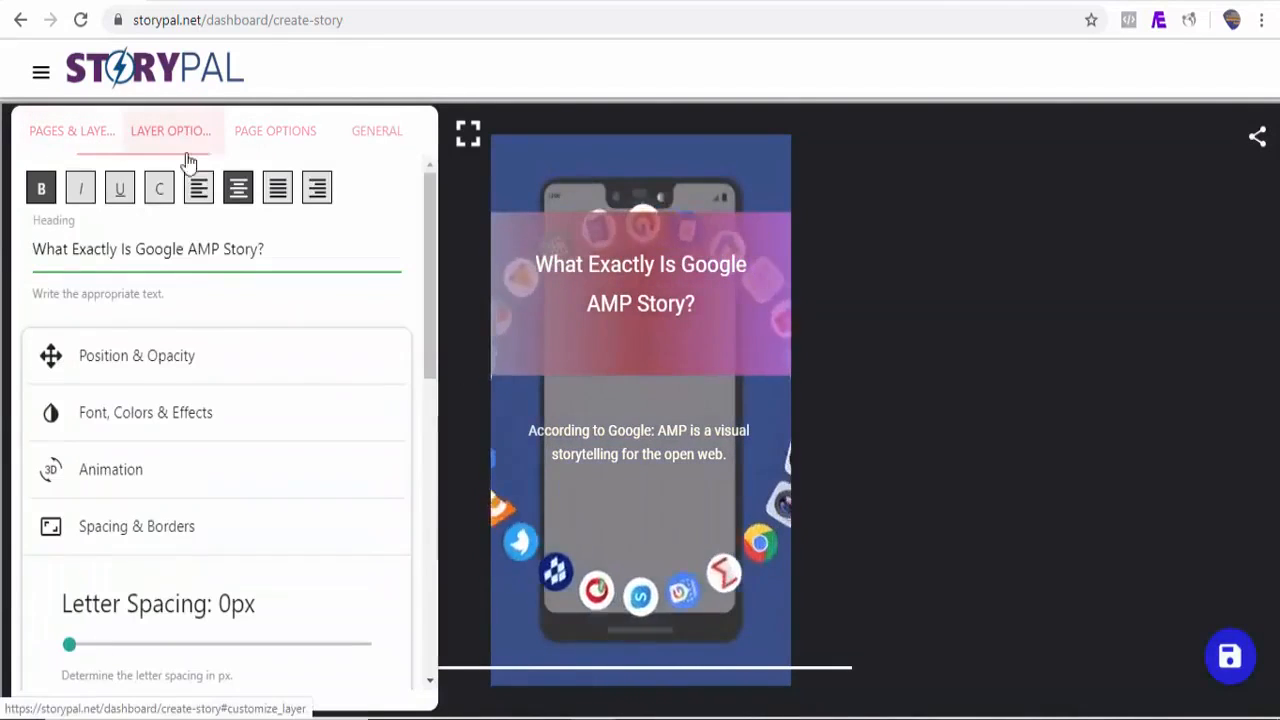
pyautogui.click(198, 488)
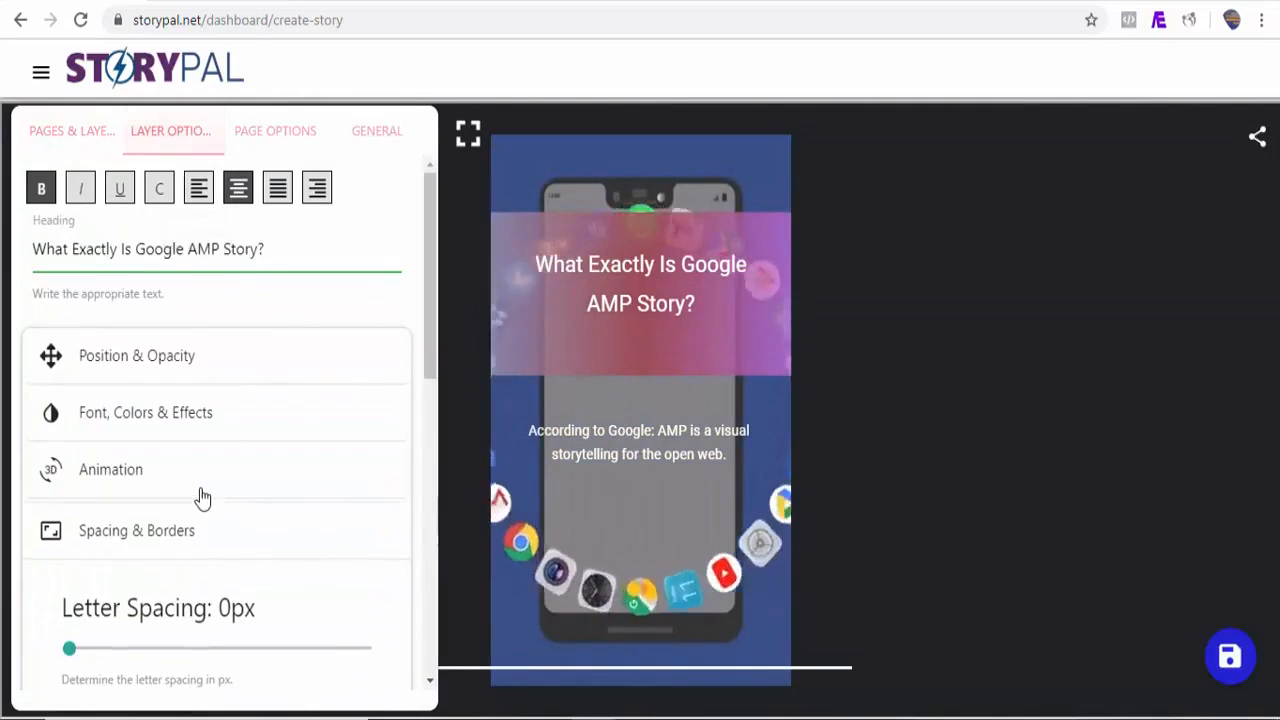
pyautogui.moveTo(434, 409); pyautogui.dragTo(434, 449)
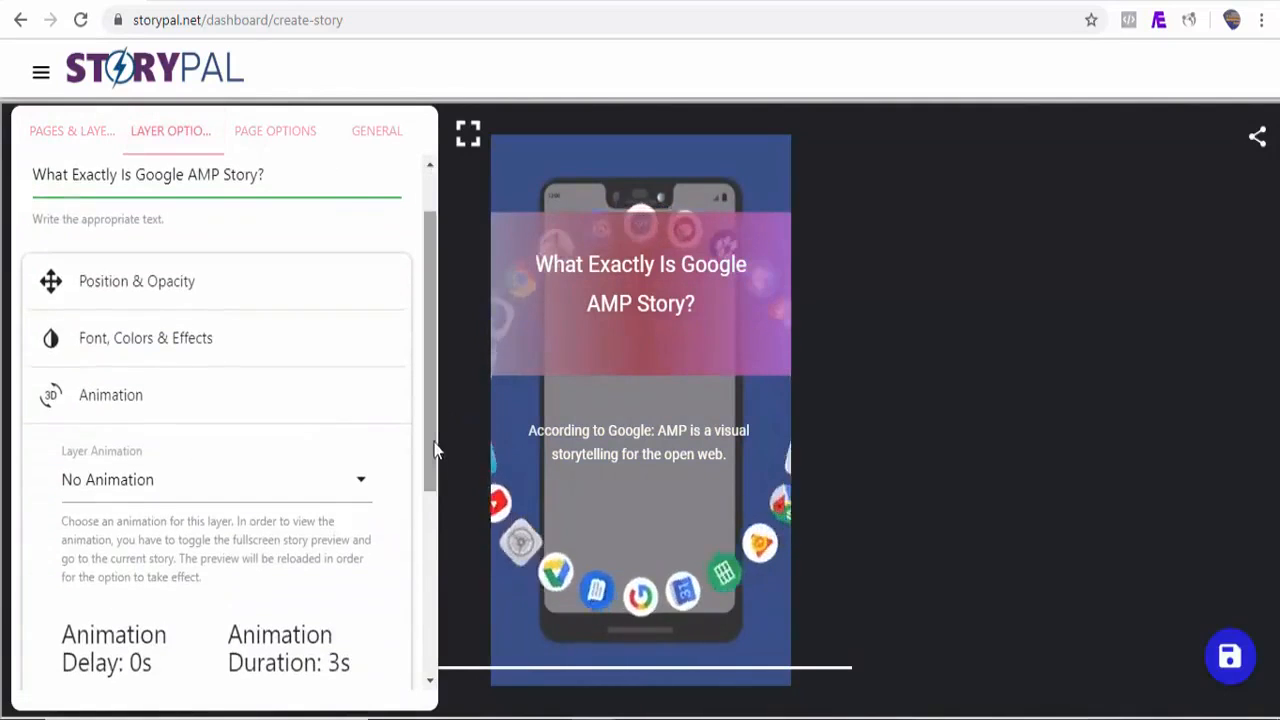
pyautogui.click(284, 486)
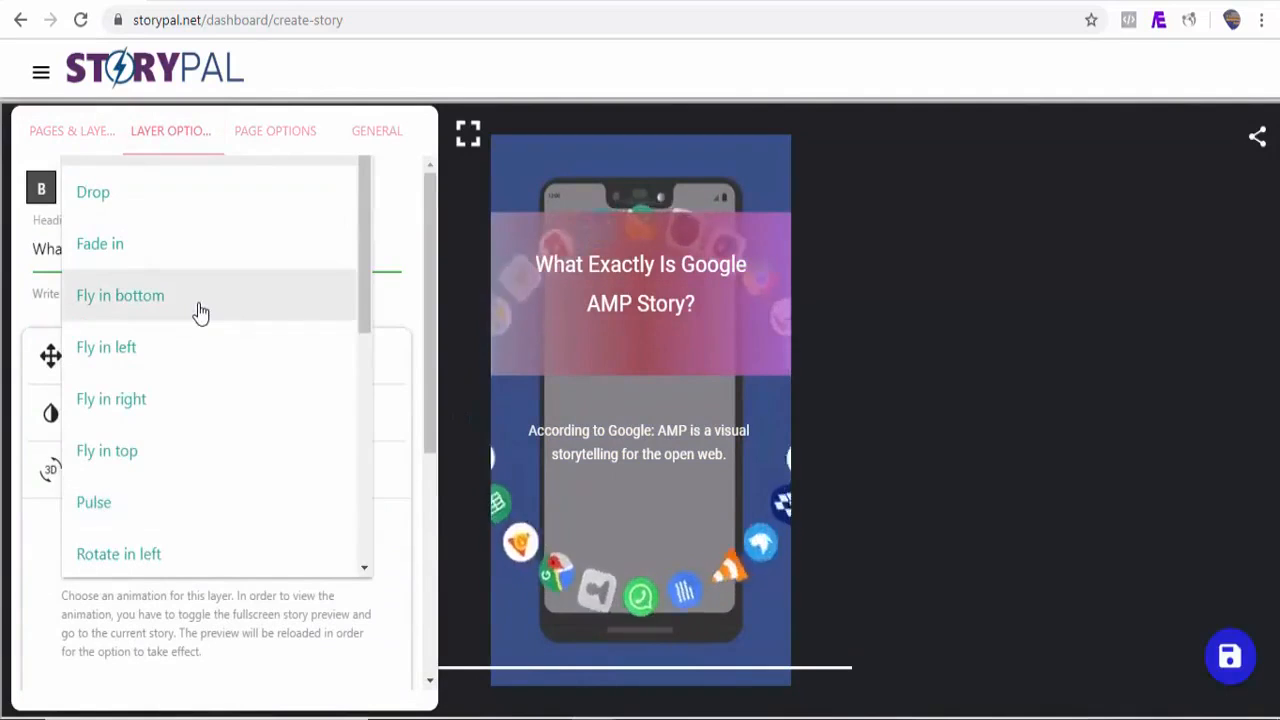
pyautogui.click(151, 457)
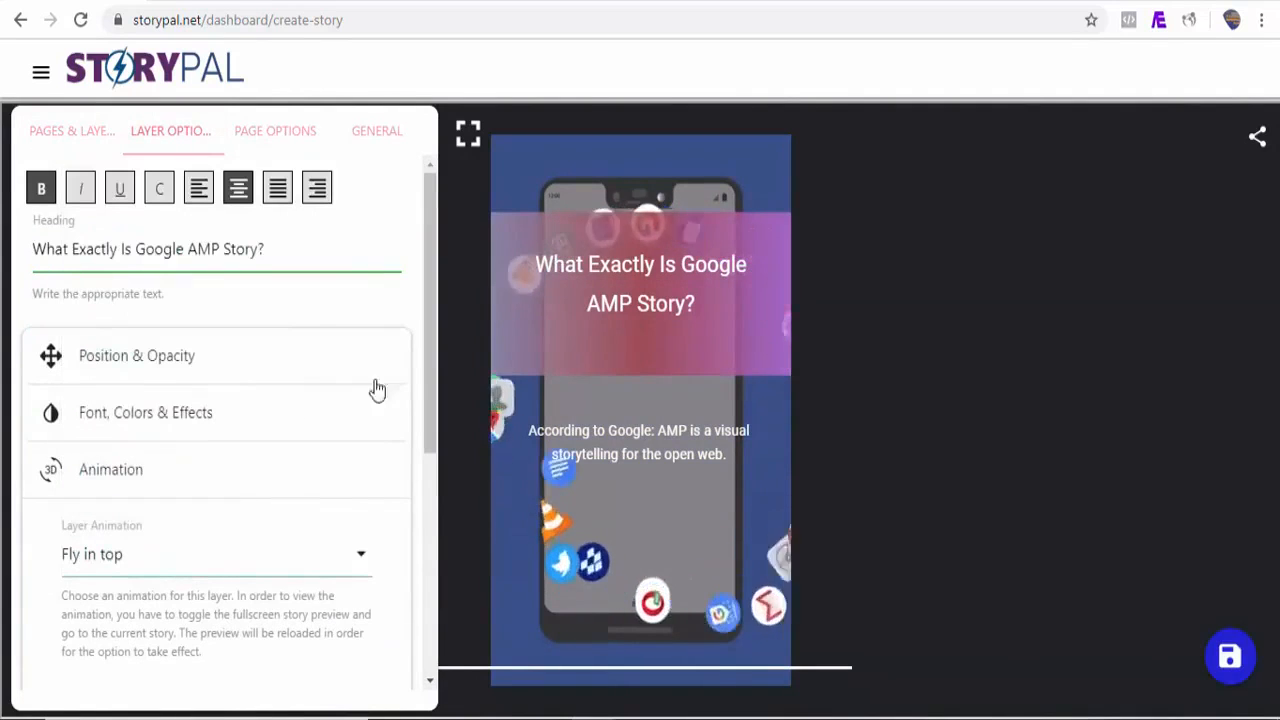
pyautogui.moveTo(433, 387); pyautogui.dragTo(430, 500)
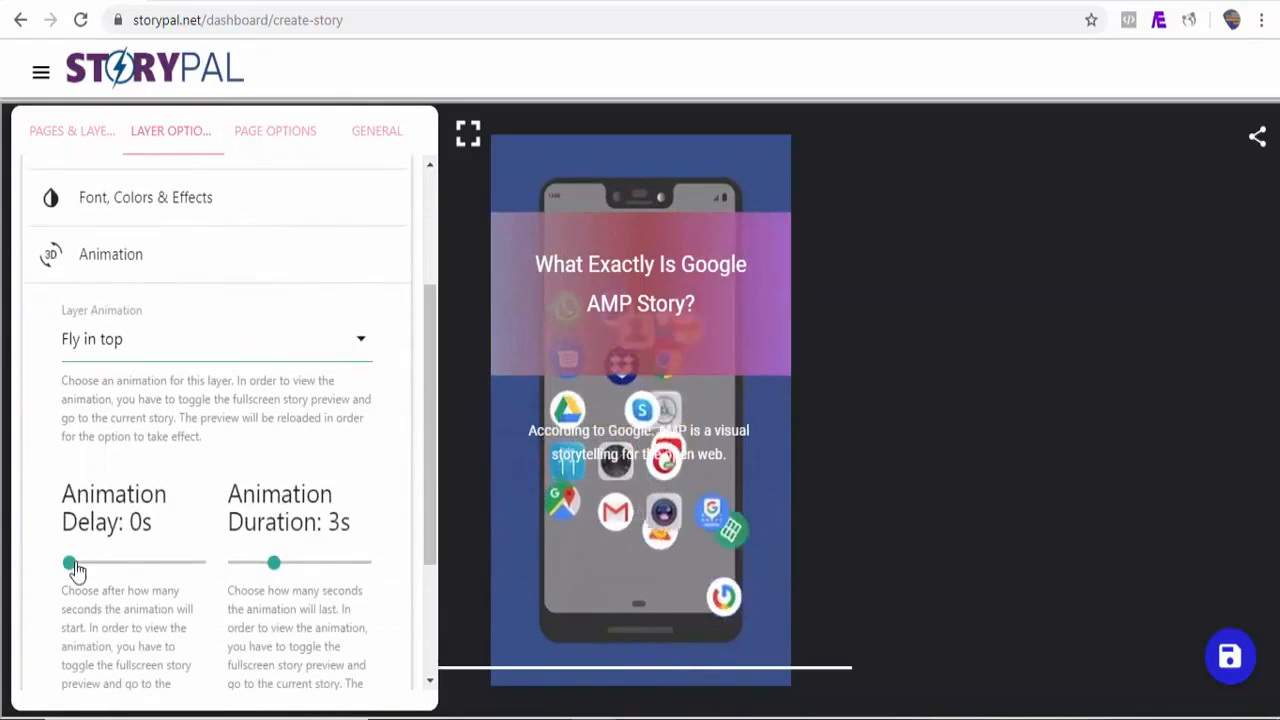
pyautogui.moveTo(69, 564); pyautogui.dragTo(79, 564)
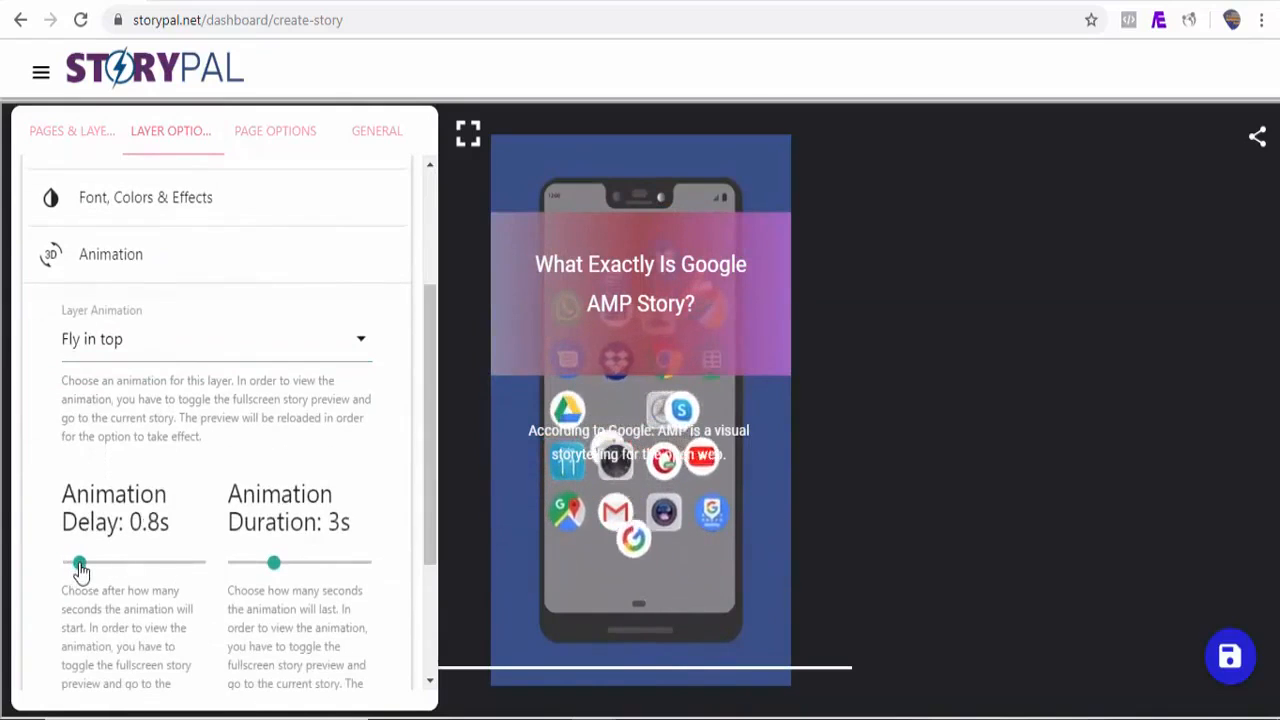
# Step: Give the text layer a Fly in left animation with a 2s animation delay
pyautogui.click(224, 245)
pyautogui.moveTo(430, 600); pyautogui.dragTo(420, 297)
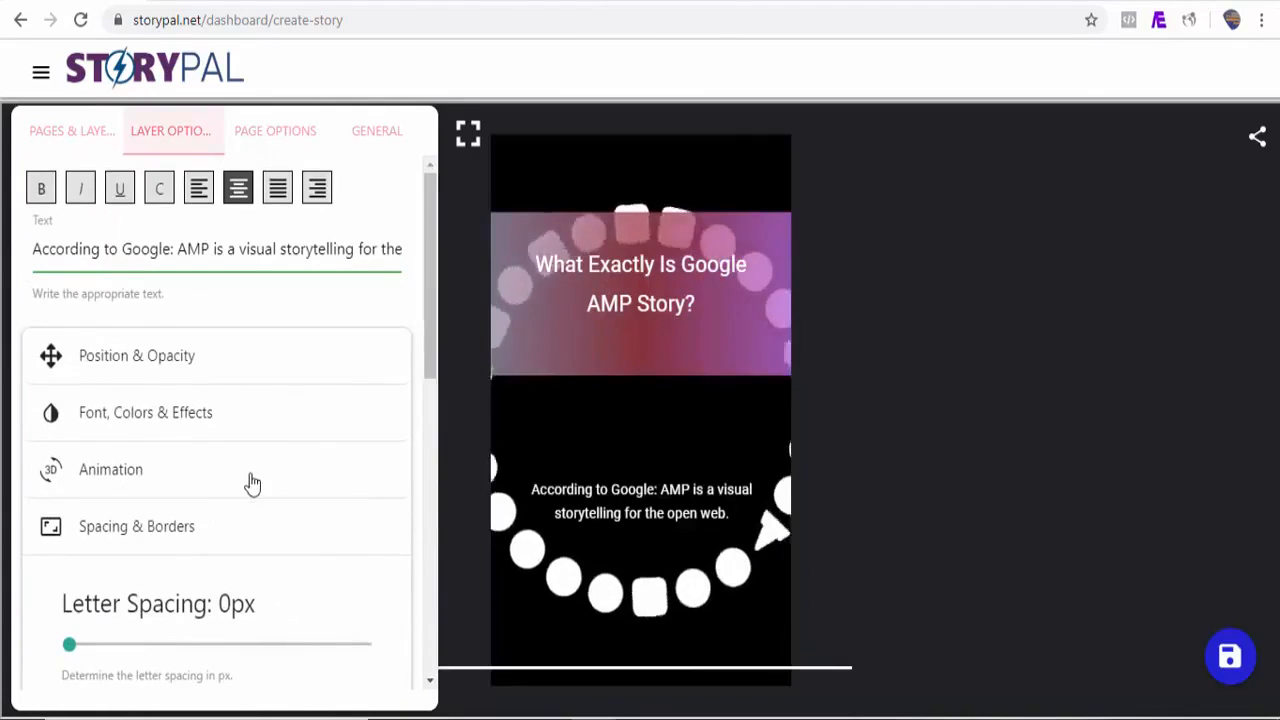
pyautogui.click(171, 480)
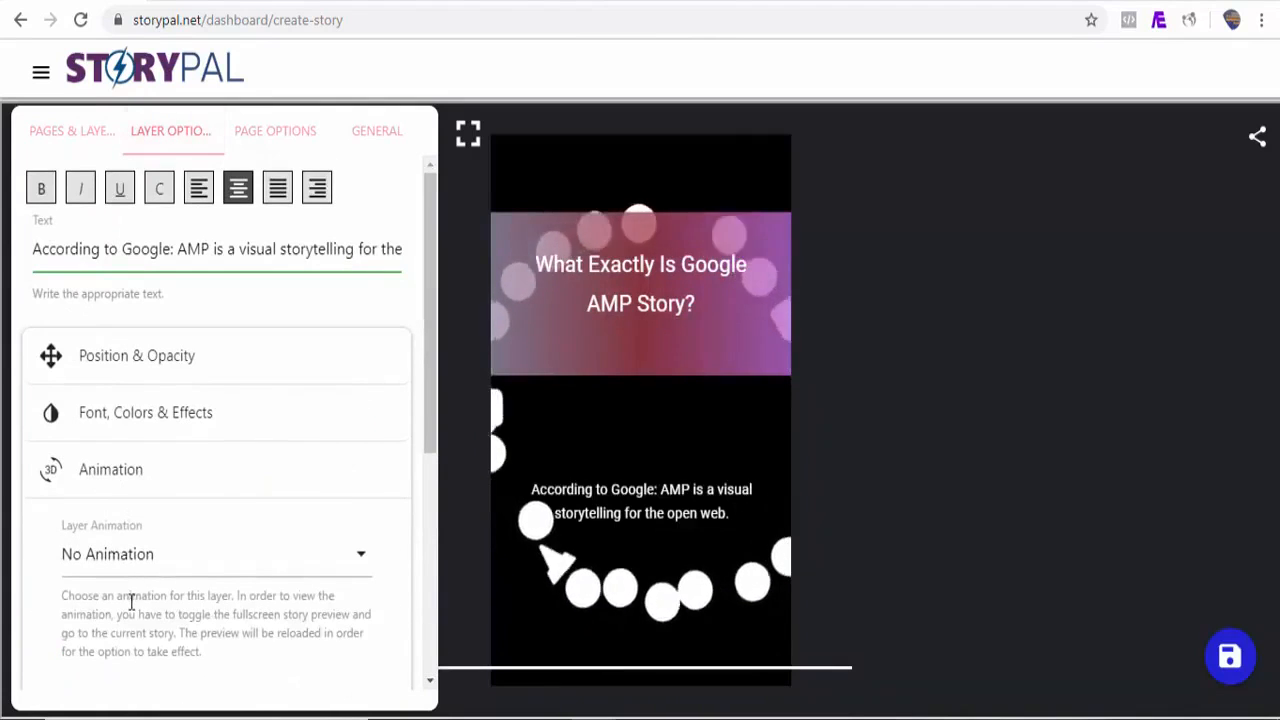
pyautogui.click(143, 566)
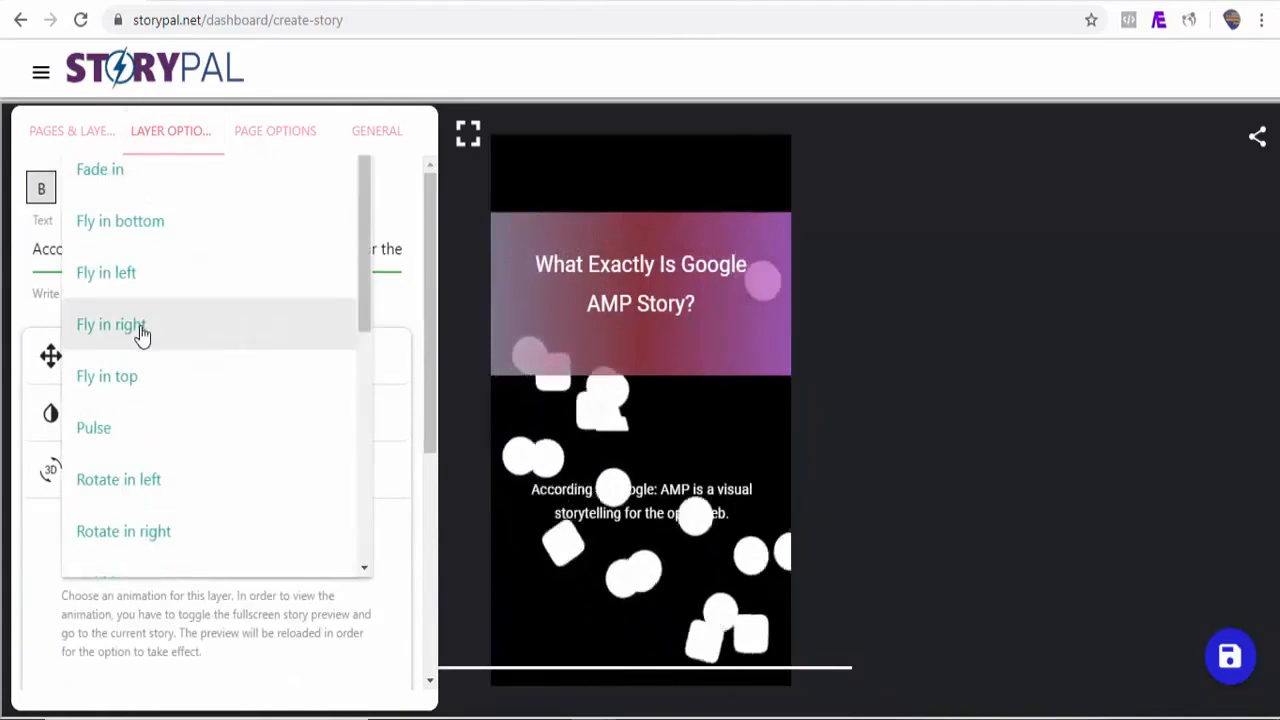
pyautogui.click(134, 288)
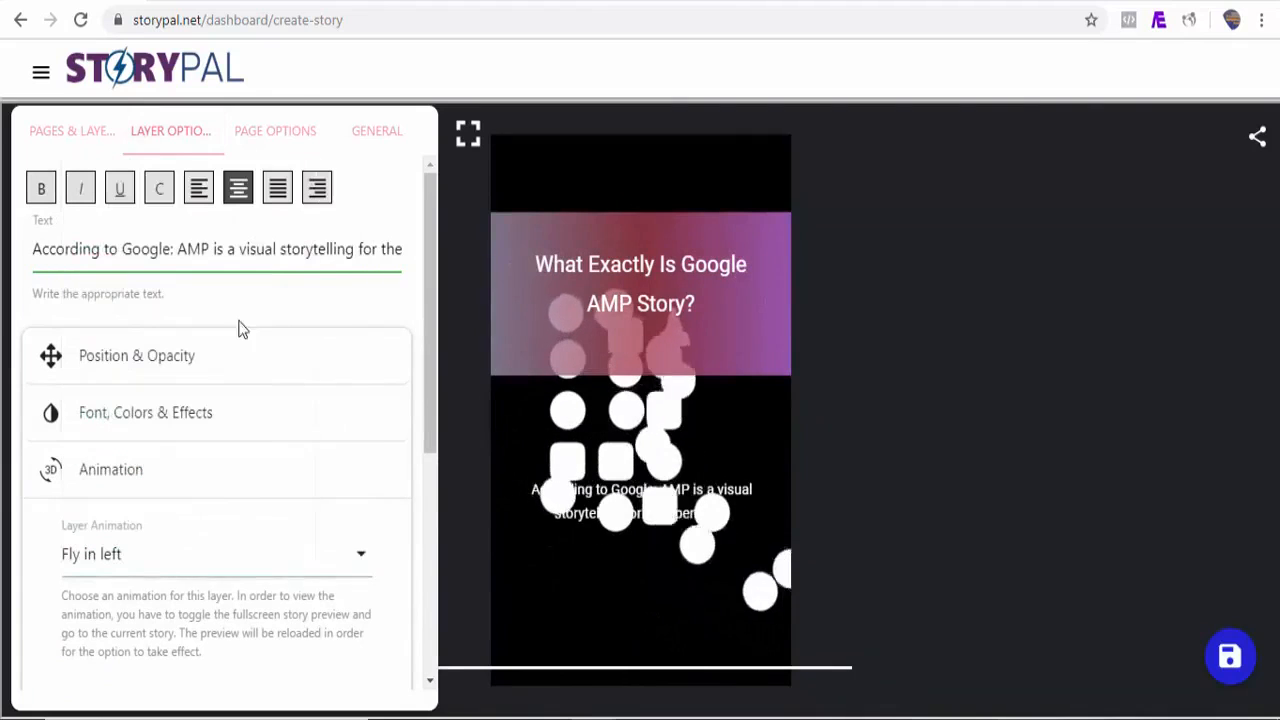
pyautogui.scroll(-2, 431, 380)
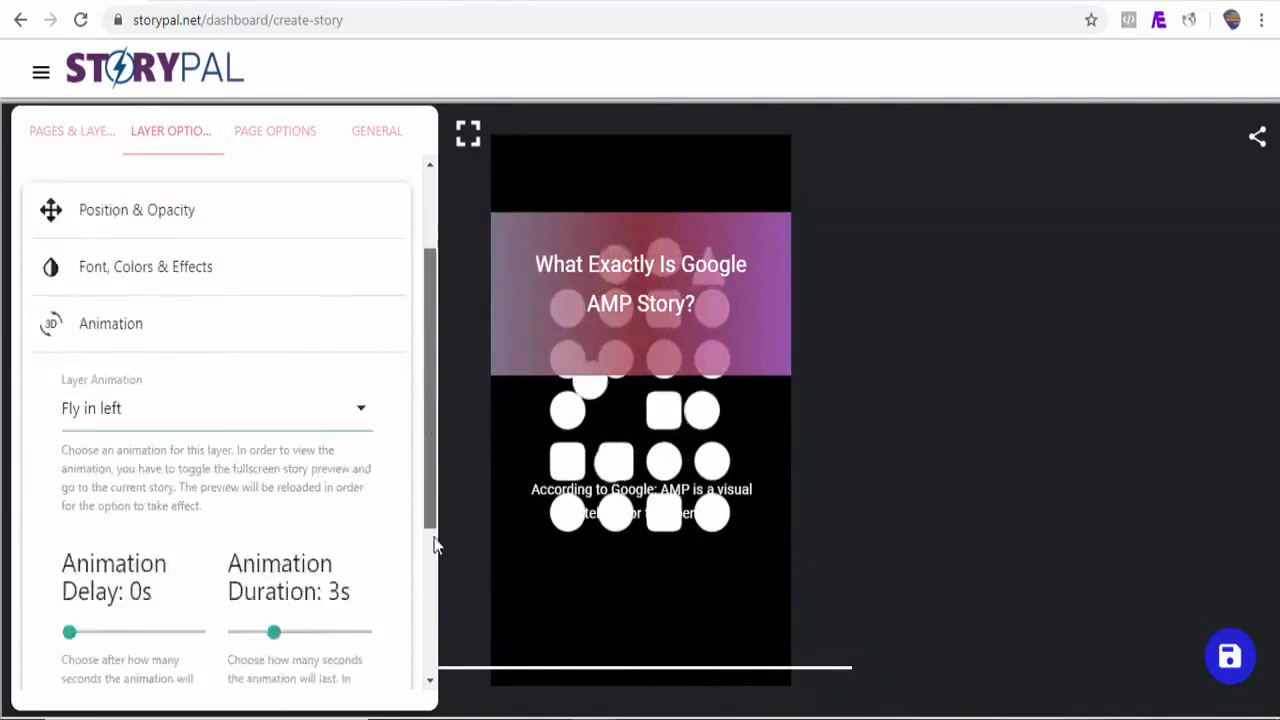
pyautogui.scroll(-3, 434, 560)
pyautogui.click(74, 392)
pyautogui.moveTo(82, 396); pyautogui.dragTo(95, 394)
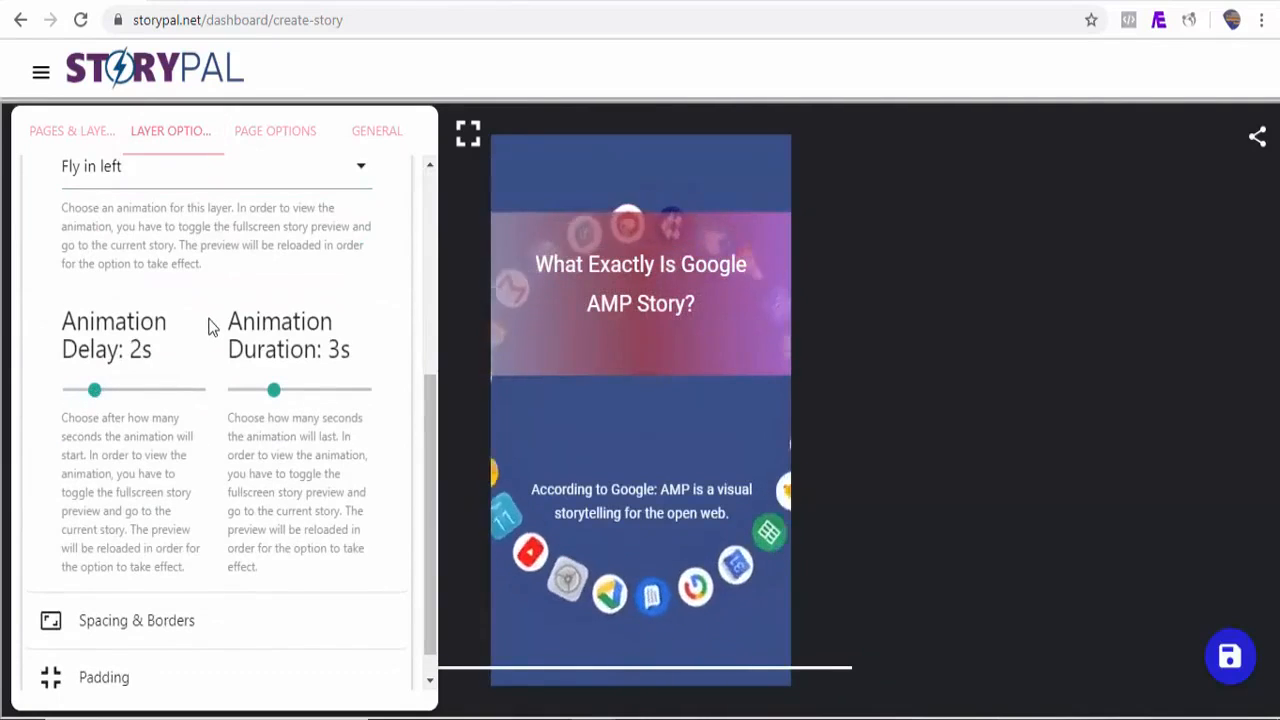
# Step: Preview the story in full screen and return to the editor
pyautogui.click(468, 133)
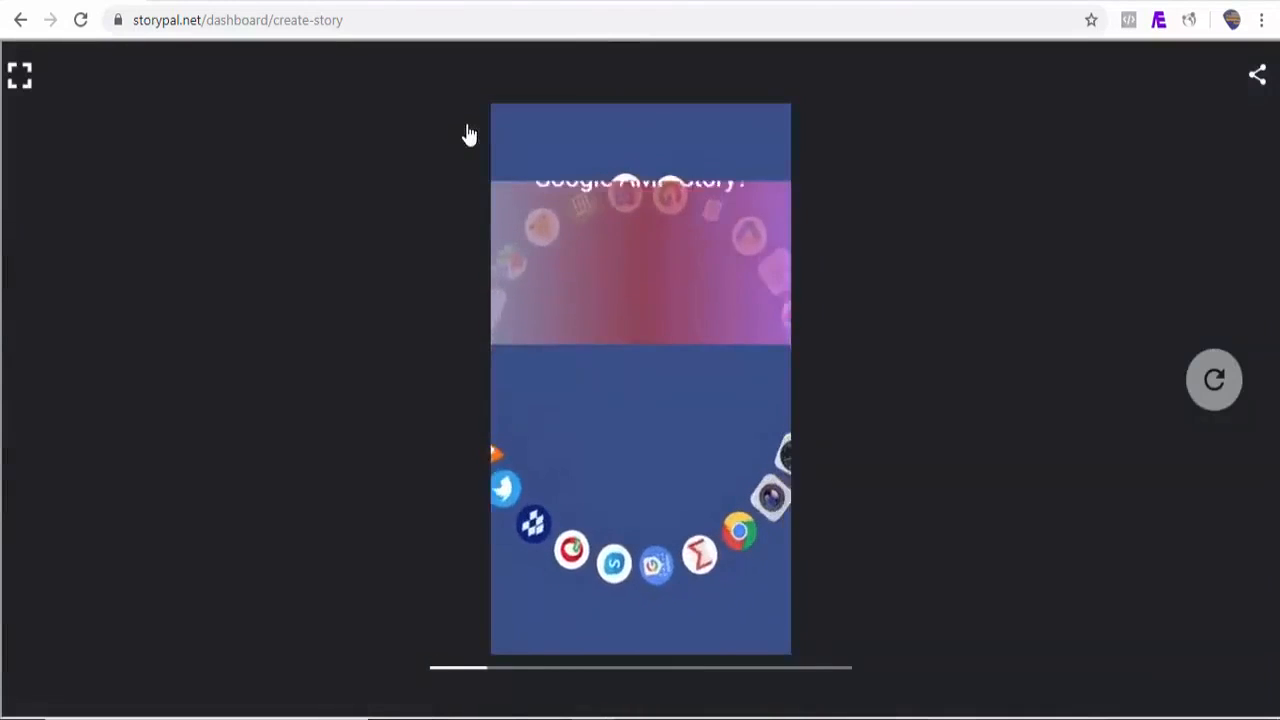
pyautogui.click(28, 77)
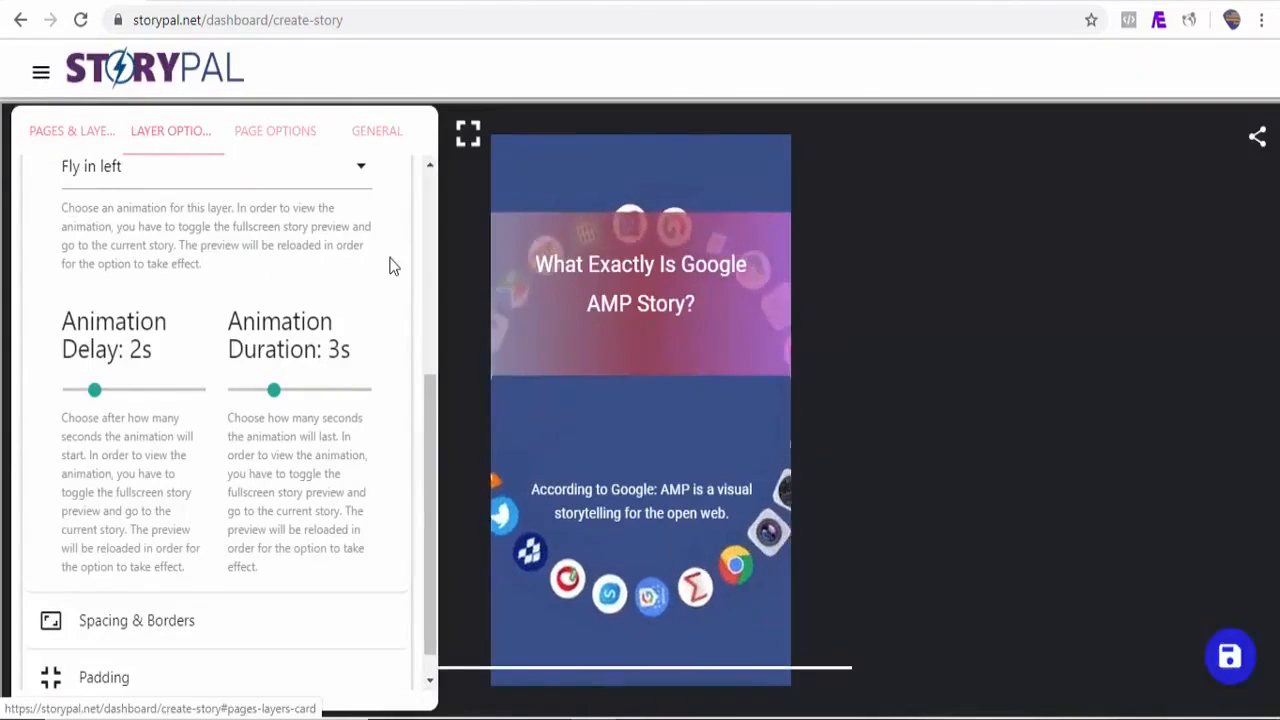
# Step: Add a new story page and search StoryPal for vertical 'google' images for its background image
pyautogui.click(73, 146)
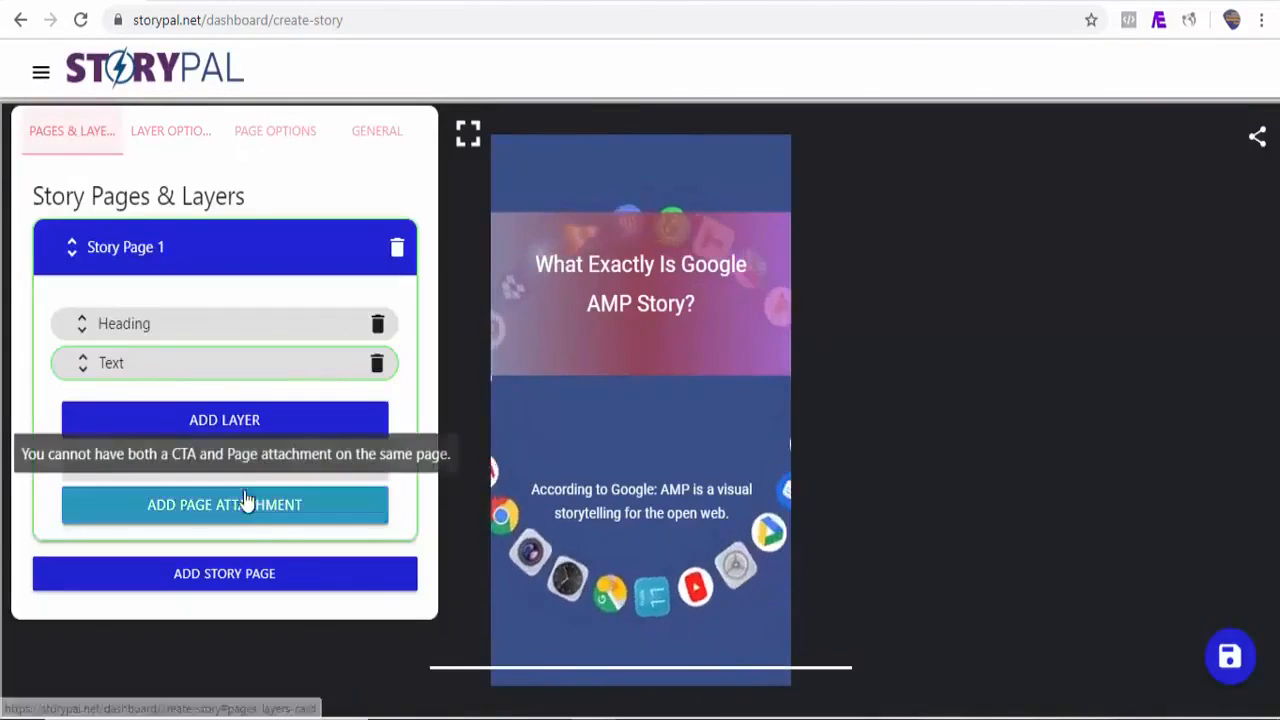
pyautogui.click(224, 572)
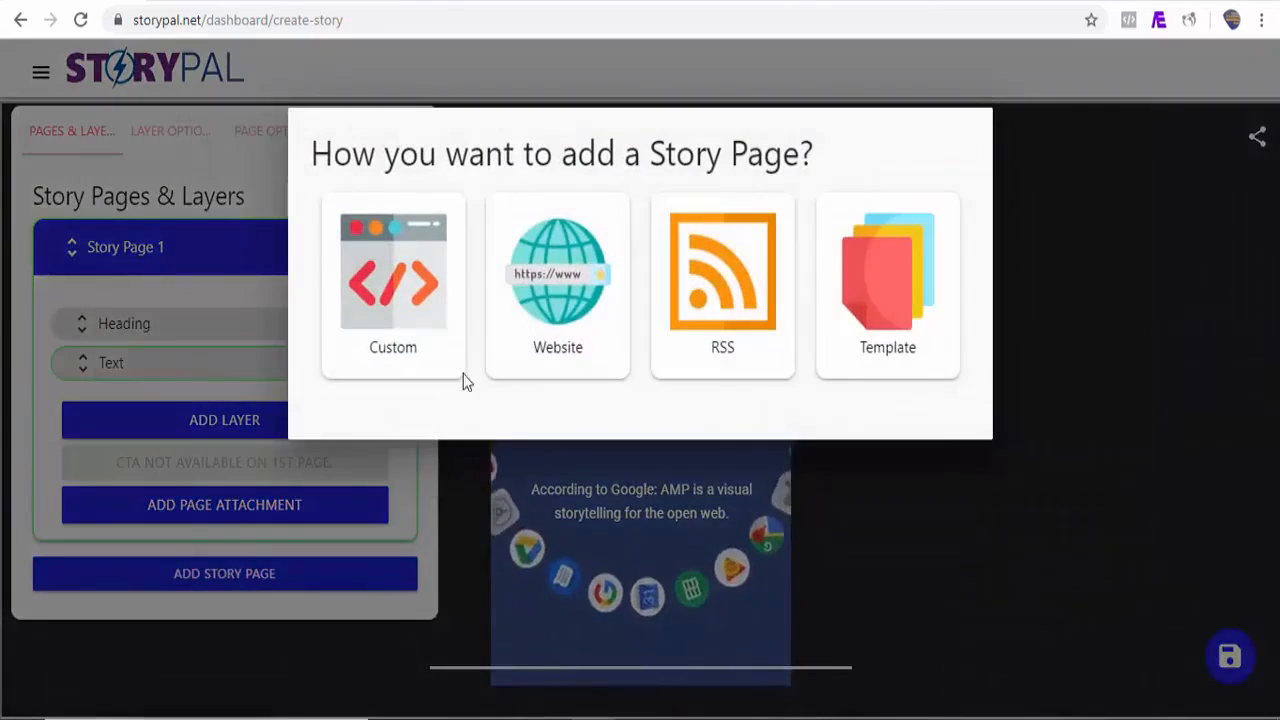
pyautogui.click(813, 86)
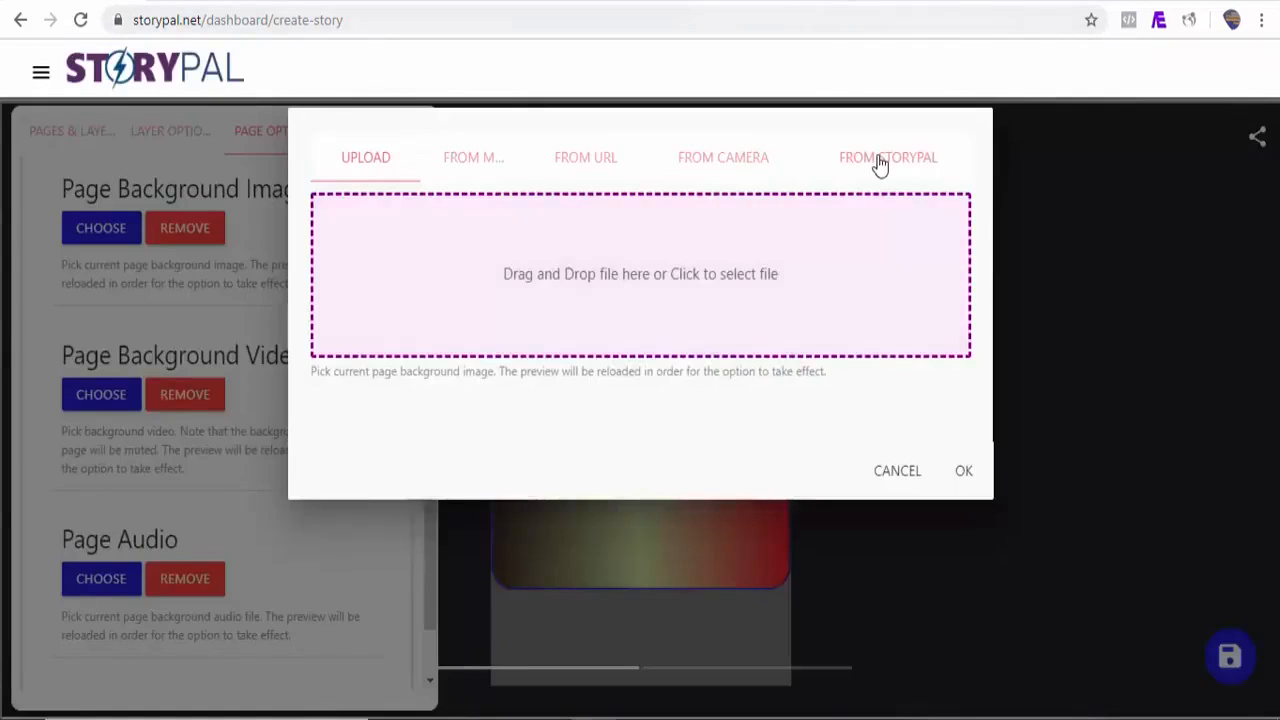
pyautogui.click(877, 160)
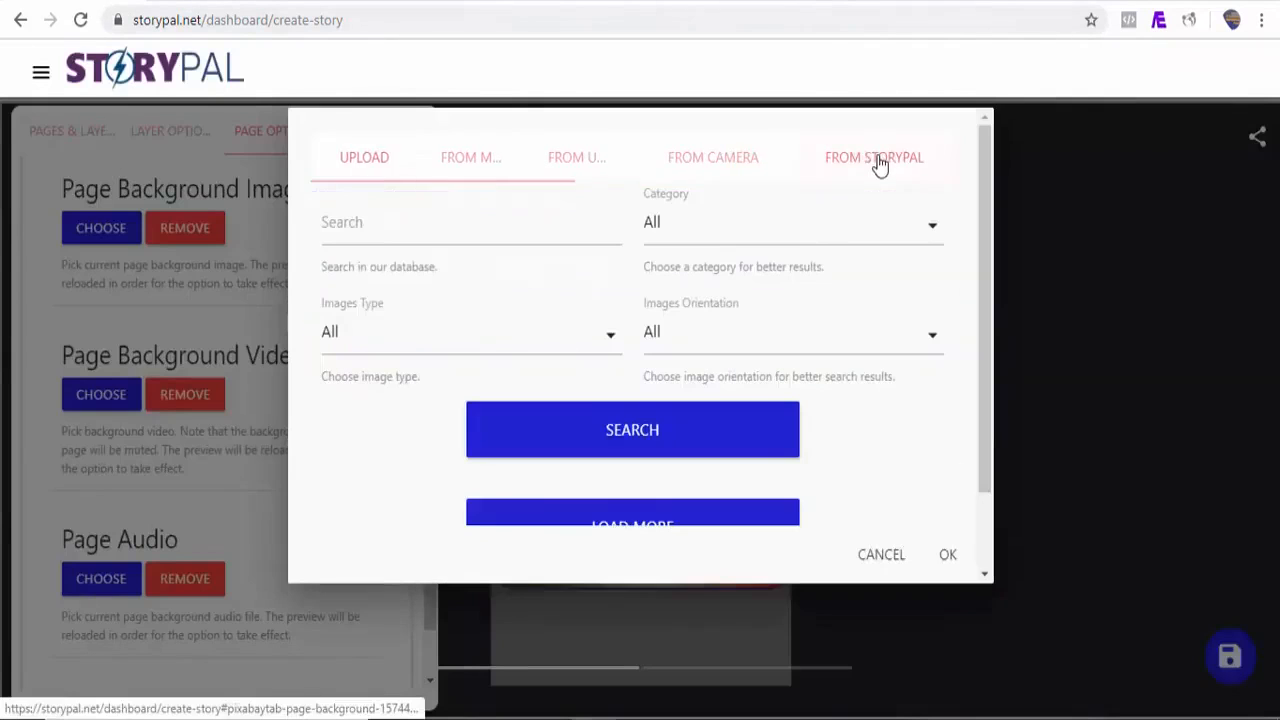
pyautogui.click(378, 240)
pyautogui.write('google')
pyautogui.click(846, 344)
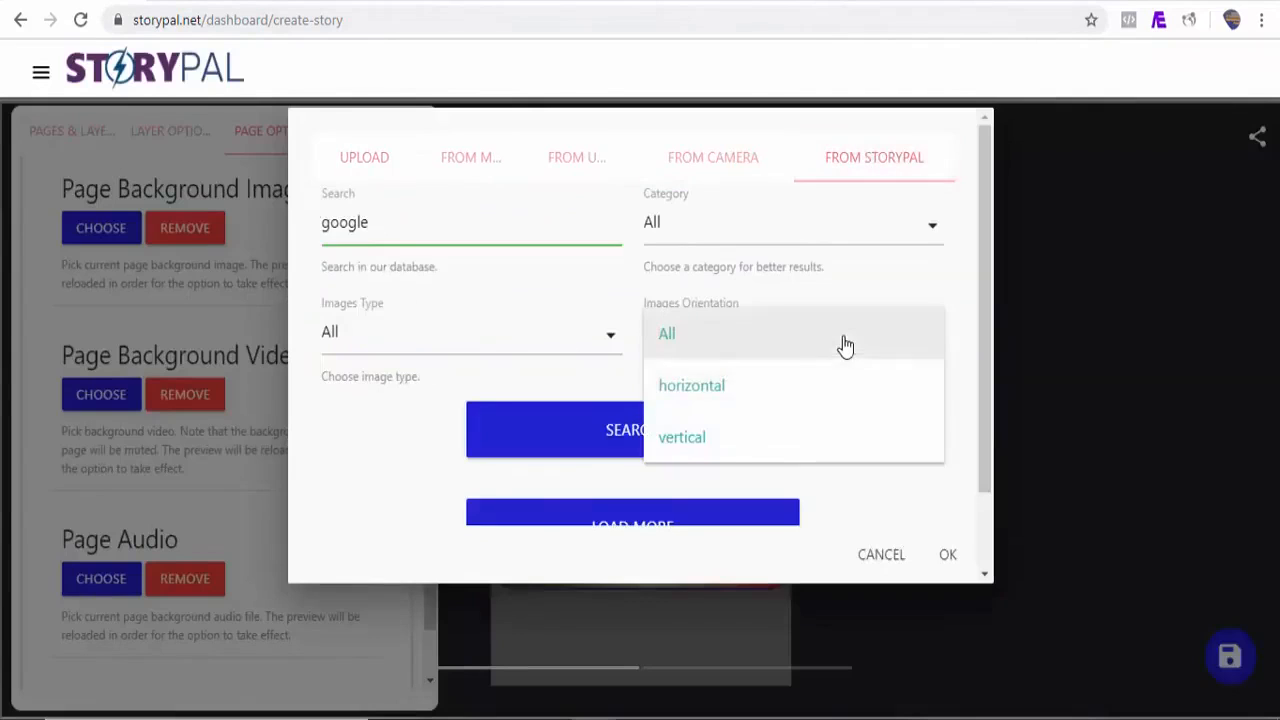
pyautogui.click(755, 437)
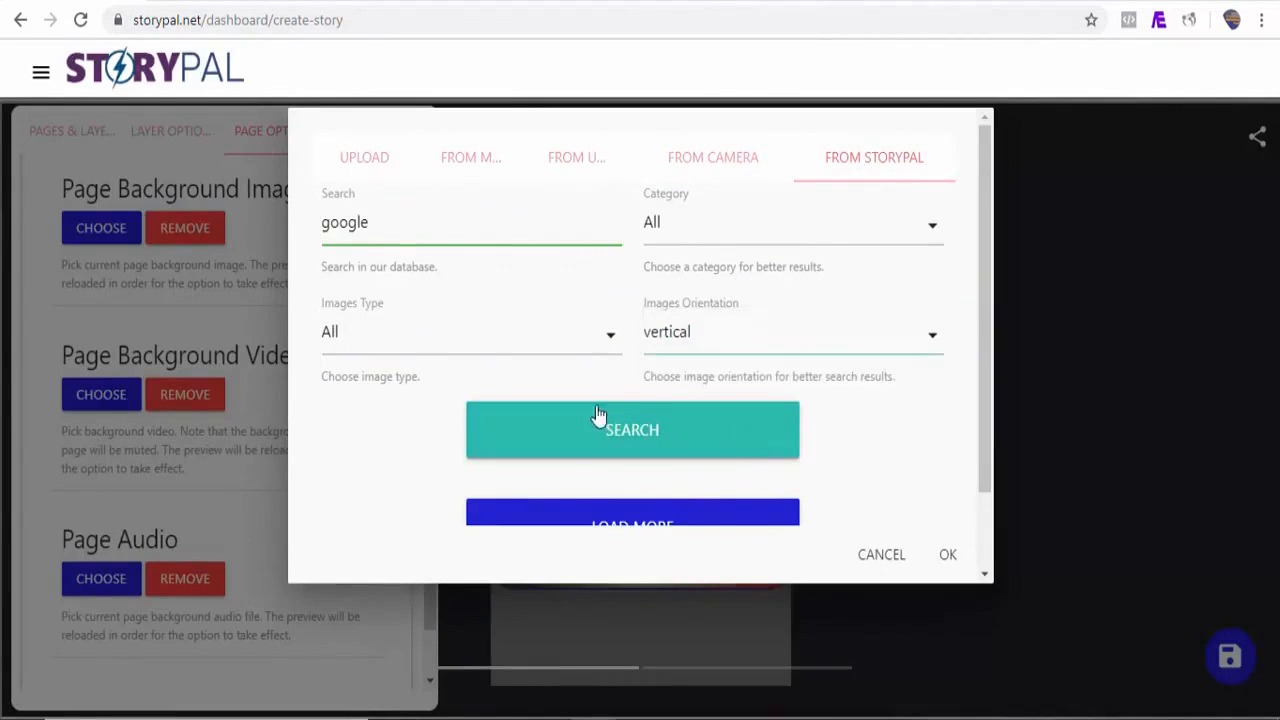
pyautogui.click(686, 448)
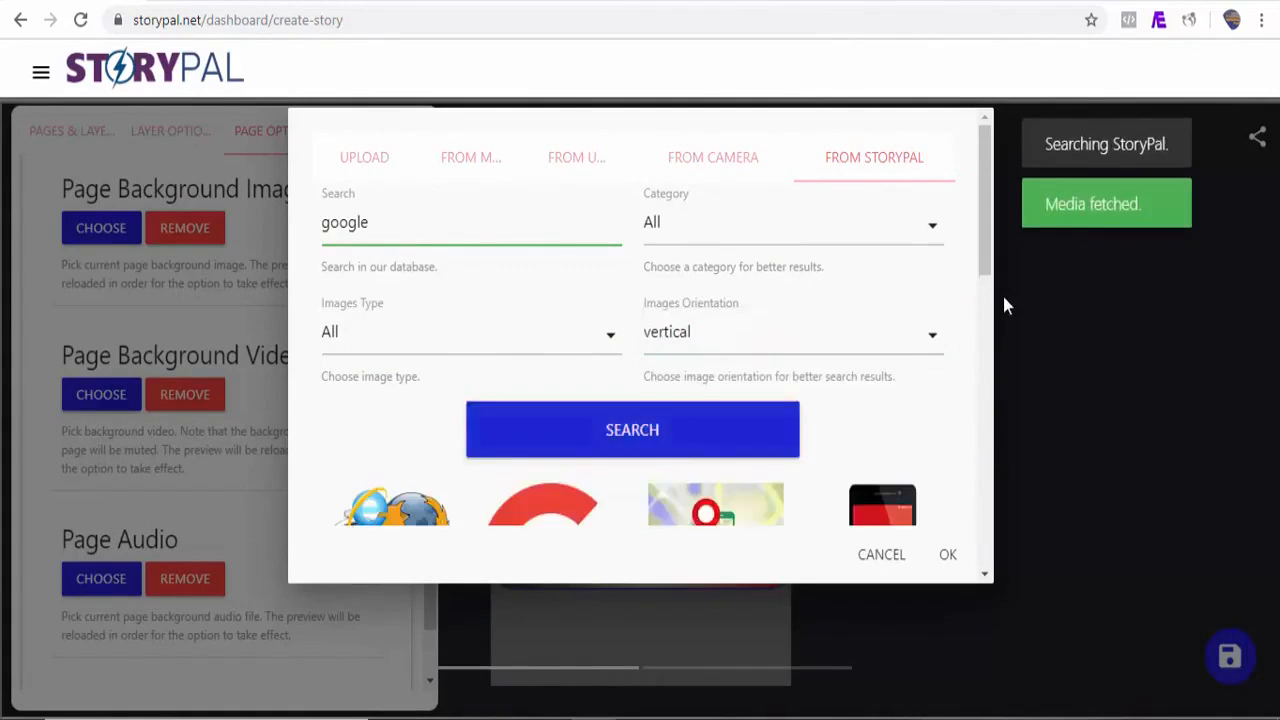
# Step: Set the page background image to the 'navigation, gps, location' picture
pyautogui.moveTo(986, 285); pyautogui.dragTo(986, 427)
pyautogui.click(886, 402)
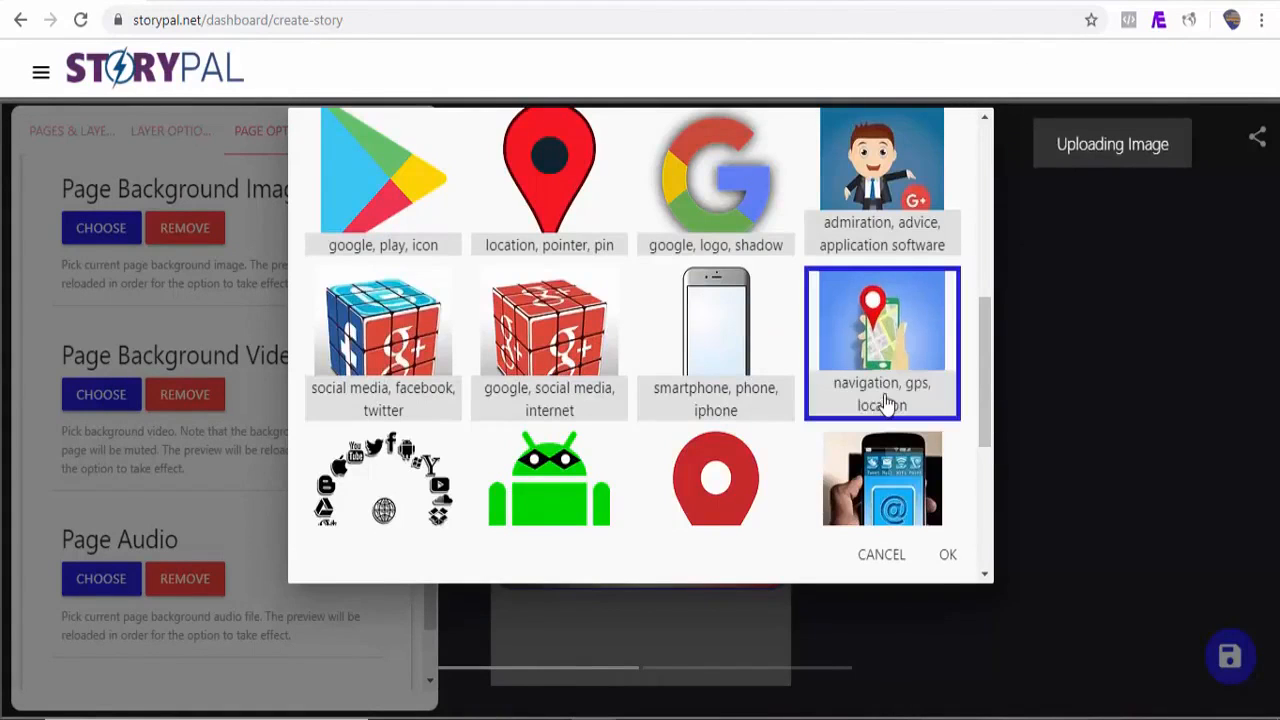
pyautogui.click(949, 556)
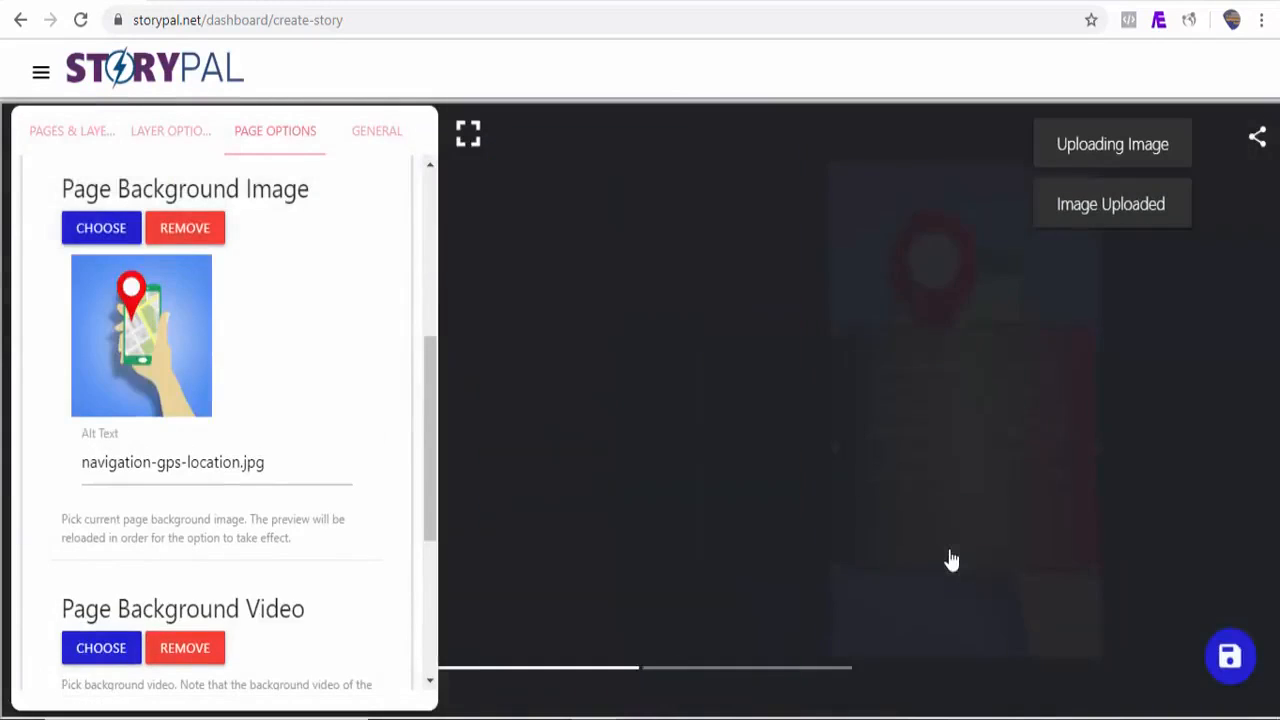
# Step: Add a new story page with a text layer to the story
pyautogui.click(72, 131)
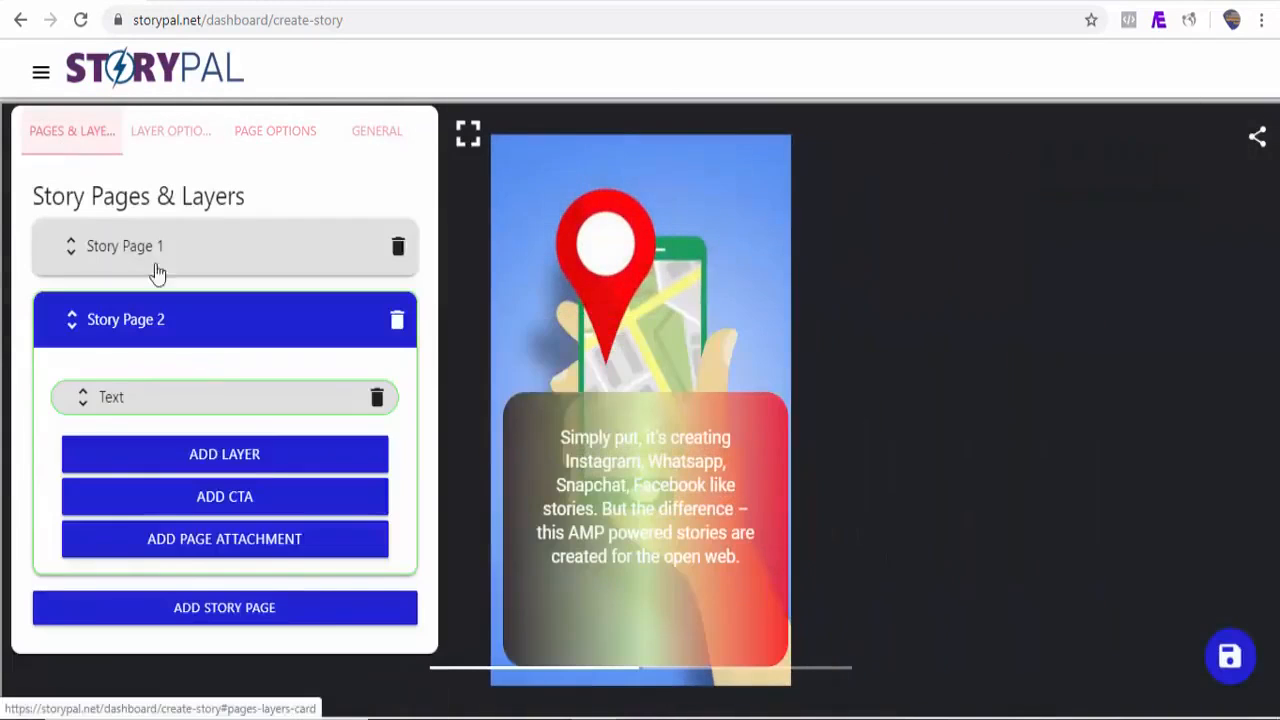
pyautogui.click(245, 608)
pyautogui.click(443, 317)
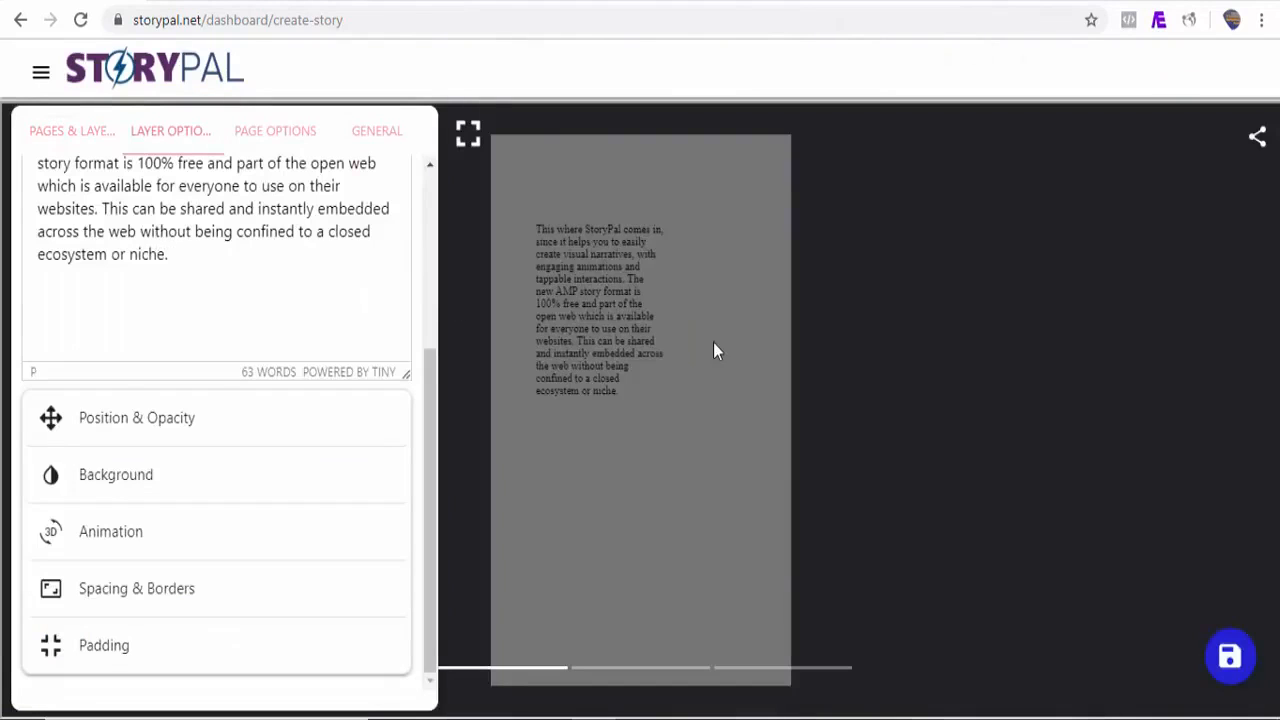
# Step: Resize and reposition the text layer so the paragraph fills the new page
pyautogui.click(713, 350)
pyautogui.moveTo(648, 588); pyautogui.dragTo(652, 640)
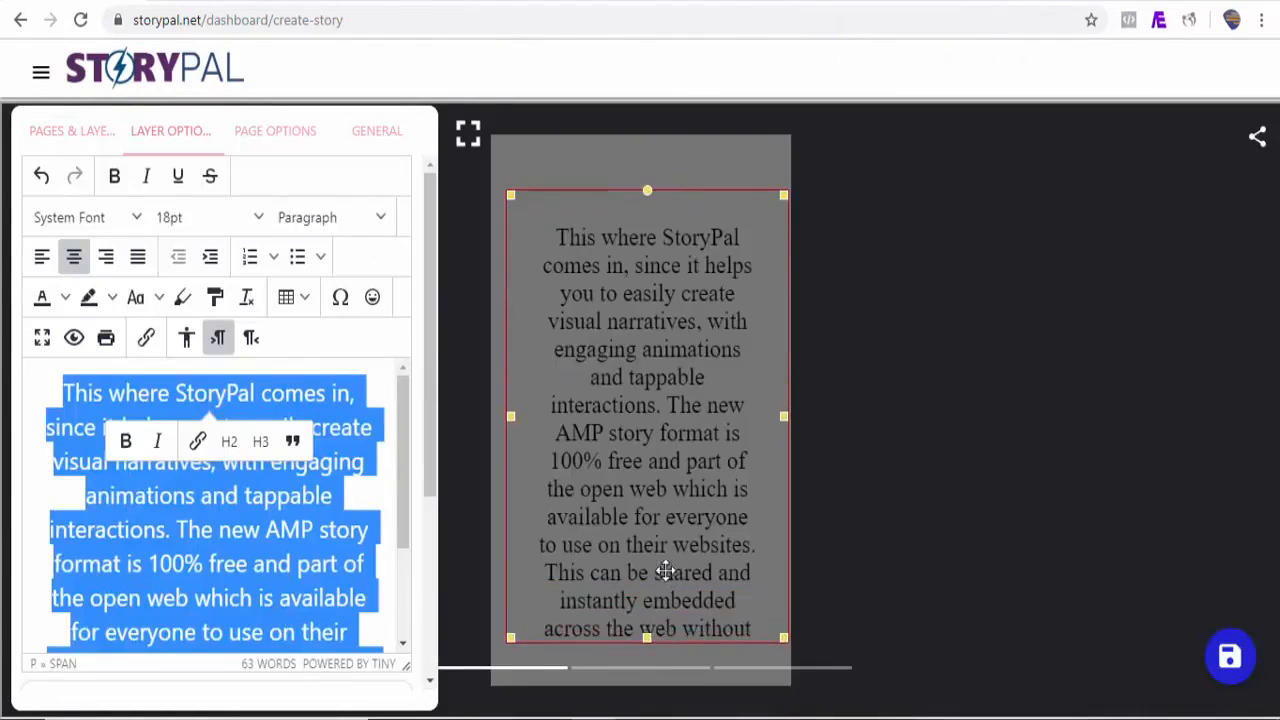
pyautogui.moveTo(666, 571); pyautogui.dragTo(659, 486)
pyautogui.moveTo(641, 551); pyautogui.dragTo(657, 680)
pyautogui.moveTo(673, 605); pyautogui.dragTo(667, 645)
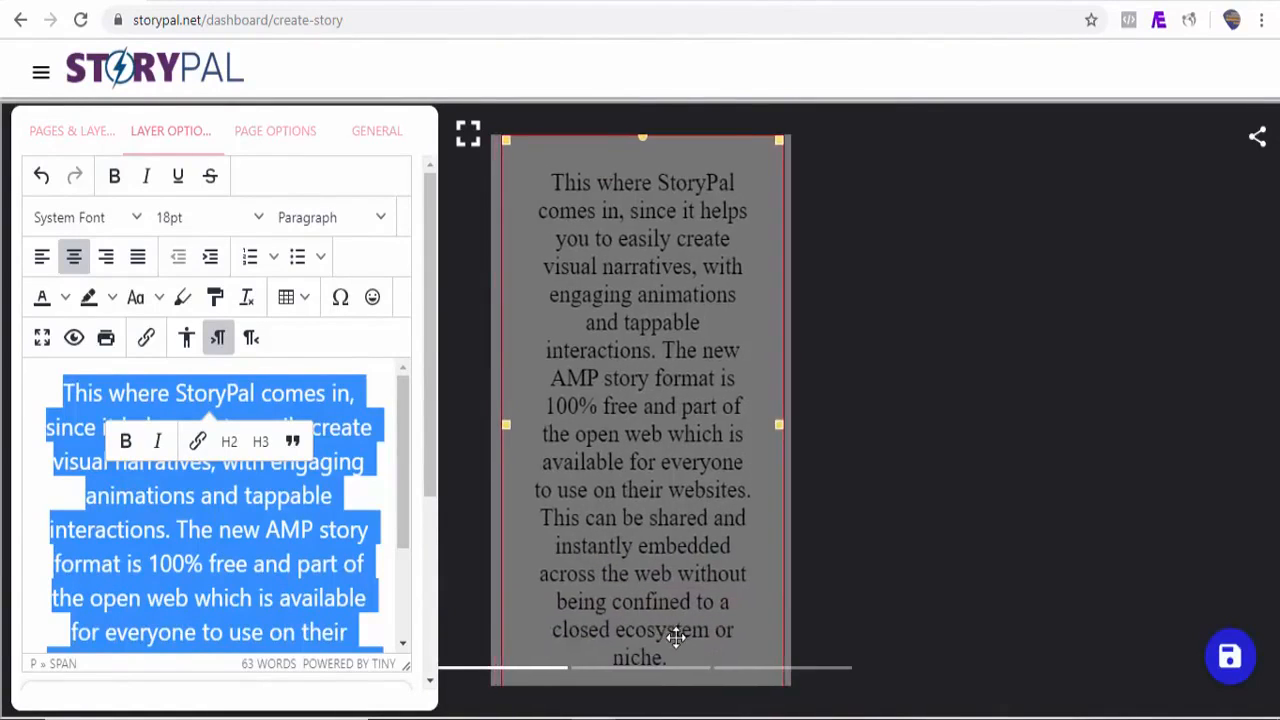
# Step: Set the paragraph's text colour to yellow and give it a blue highlight
pyautogui.click(65, 298)
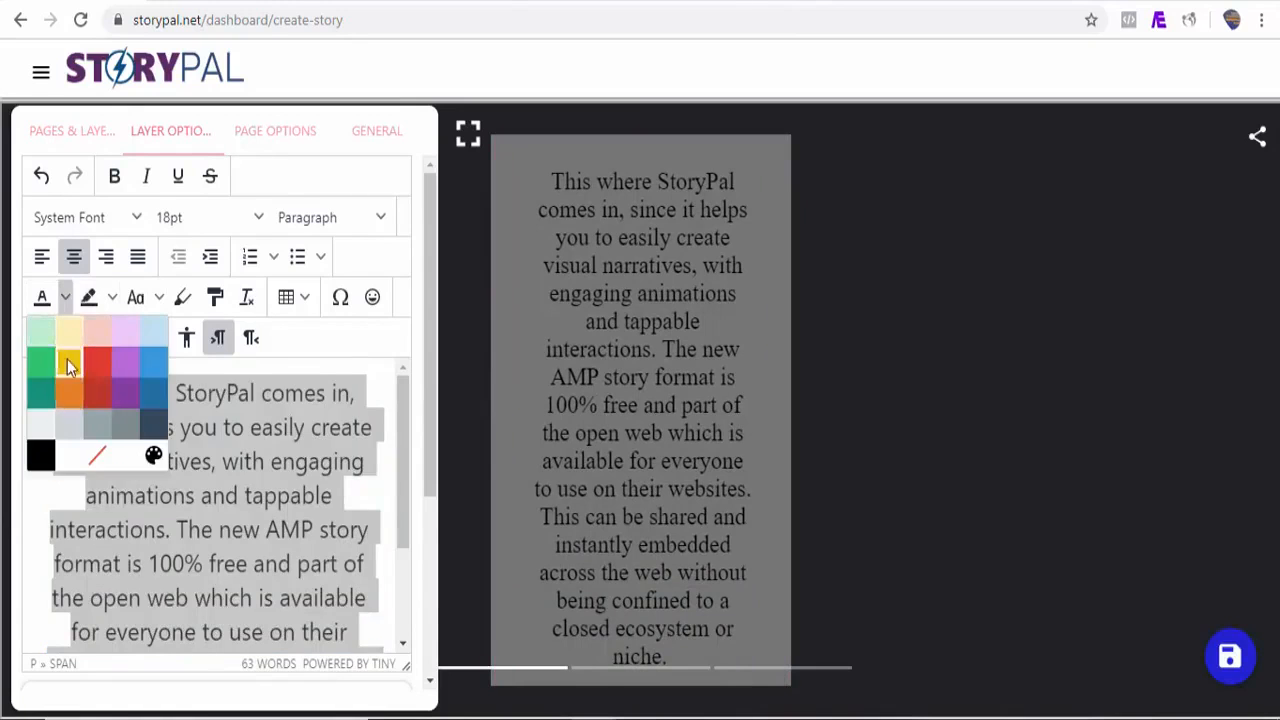
pyautogui.click(68, 367)
pyautogui.click(112, 297)
pyautogui.click(204, 404)
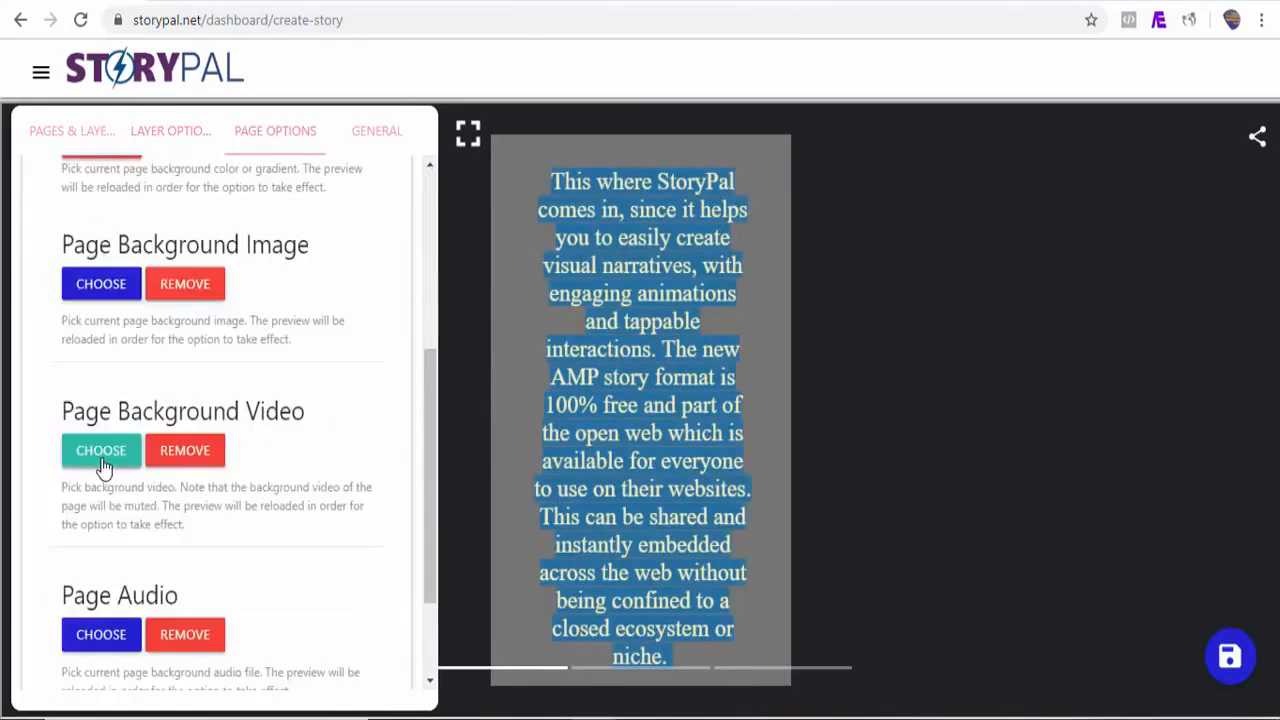
# Step: Set the page background video to the 'heart, valentines, love' clip
pyautogui.click(101, 462)
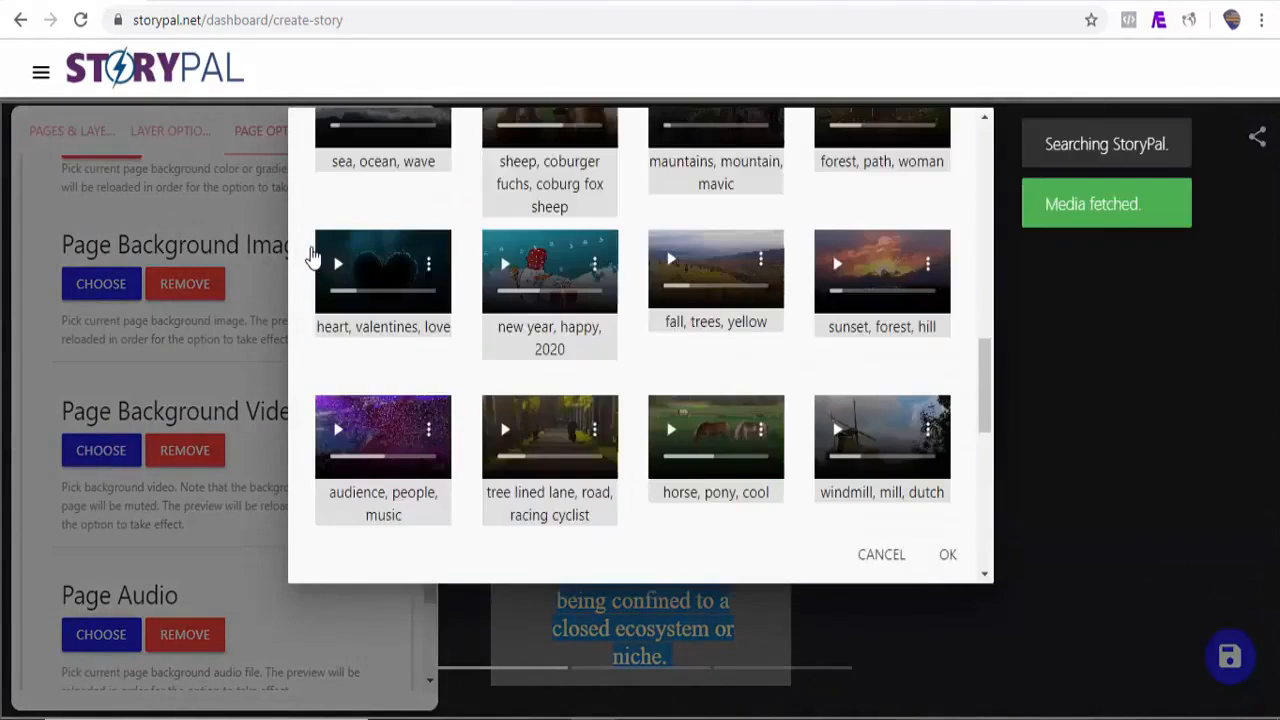
pyautogui.click(314, 258)
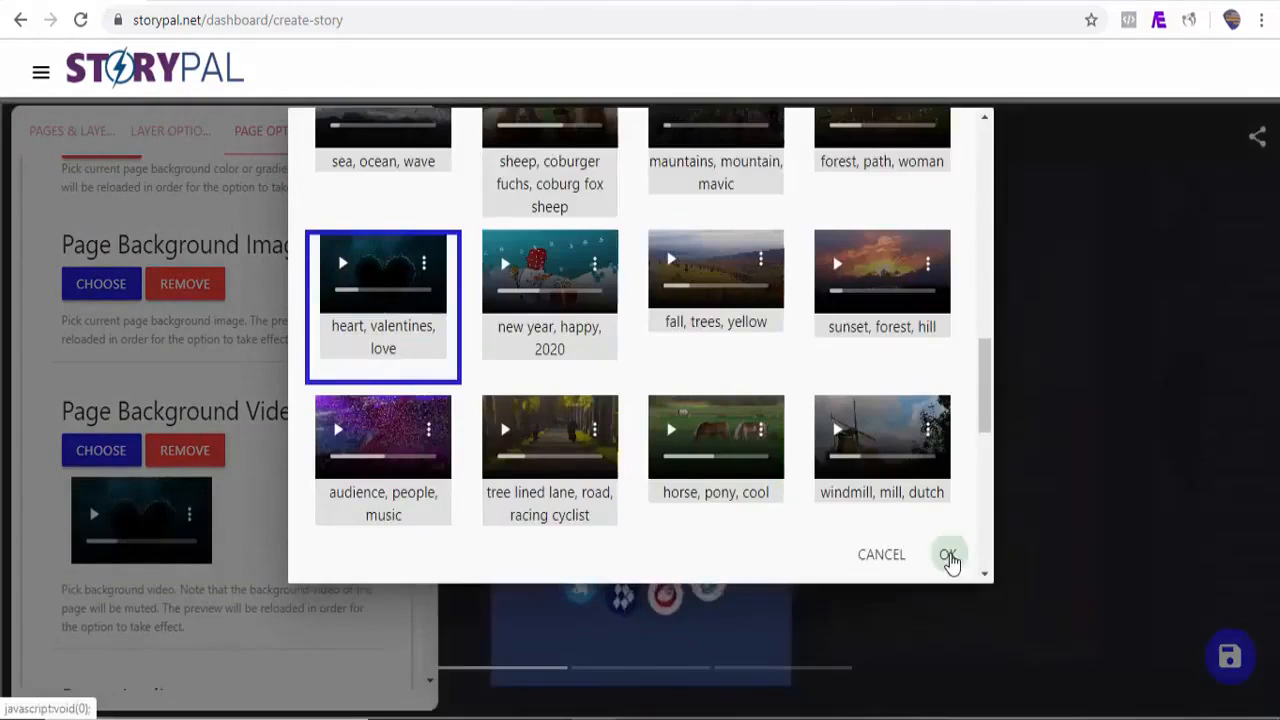
pyautogui.click(948, 556)
# Step: Preview the story in full screen, step to the new page, and return to the editor
pyautogui.moveTo(428, 417); pyautogui.dragTo(431, 353)
pyautogui.click(471, 143)
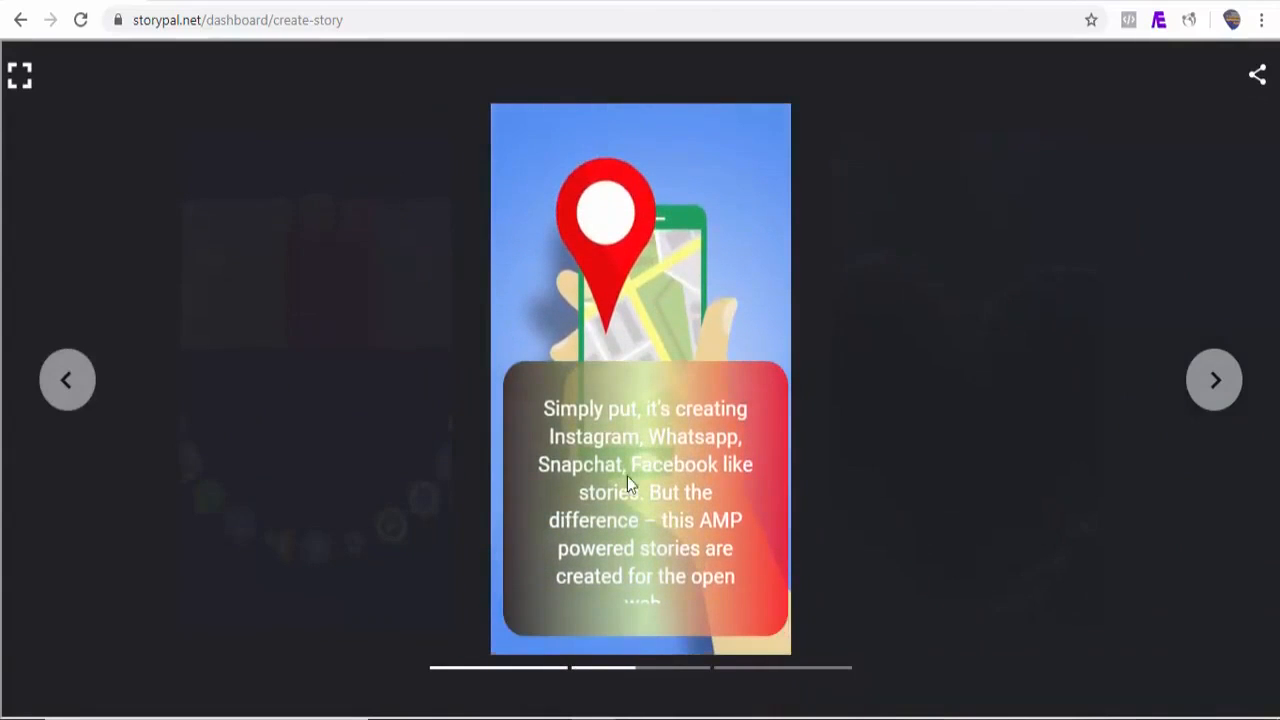
pyautogui.click(1214, 400)
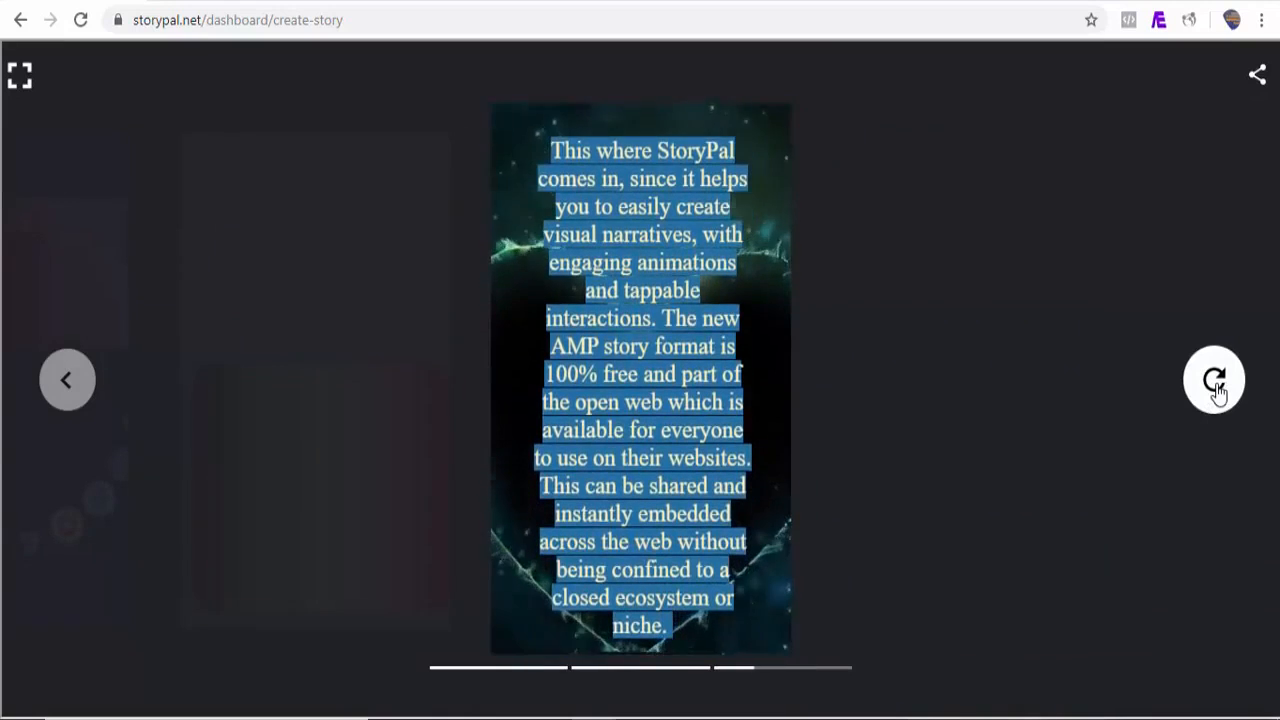
pyautogui.click(20, 80)
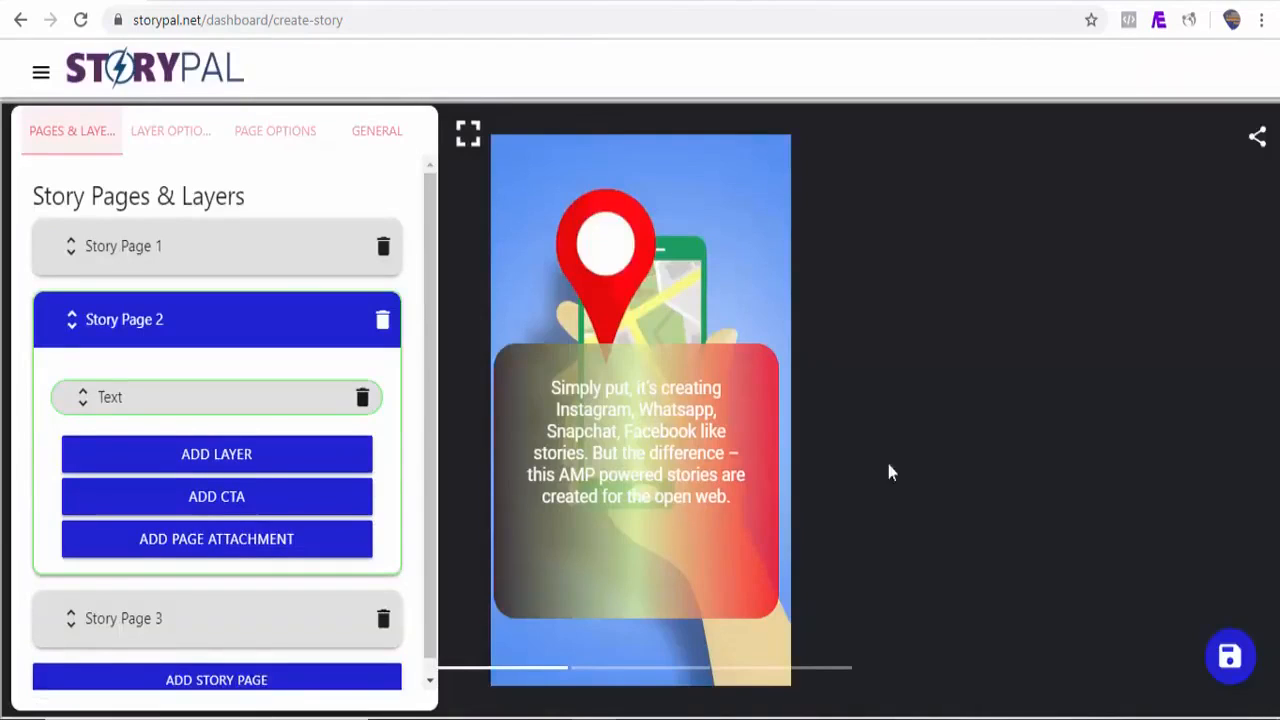
# Step: In the general information, set the story title to 'What Exactly Is Google AMP Story?' and publisher to StoryPal
pyautogui.click(384, 140)
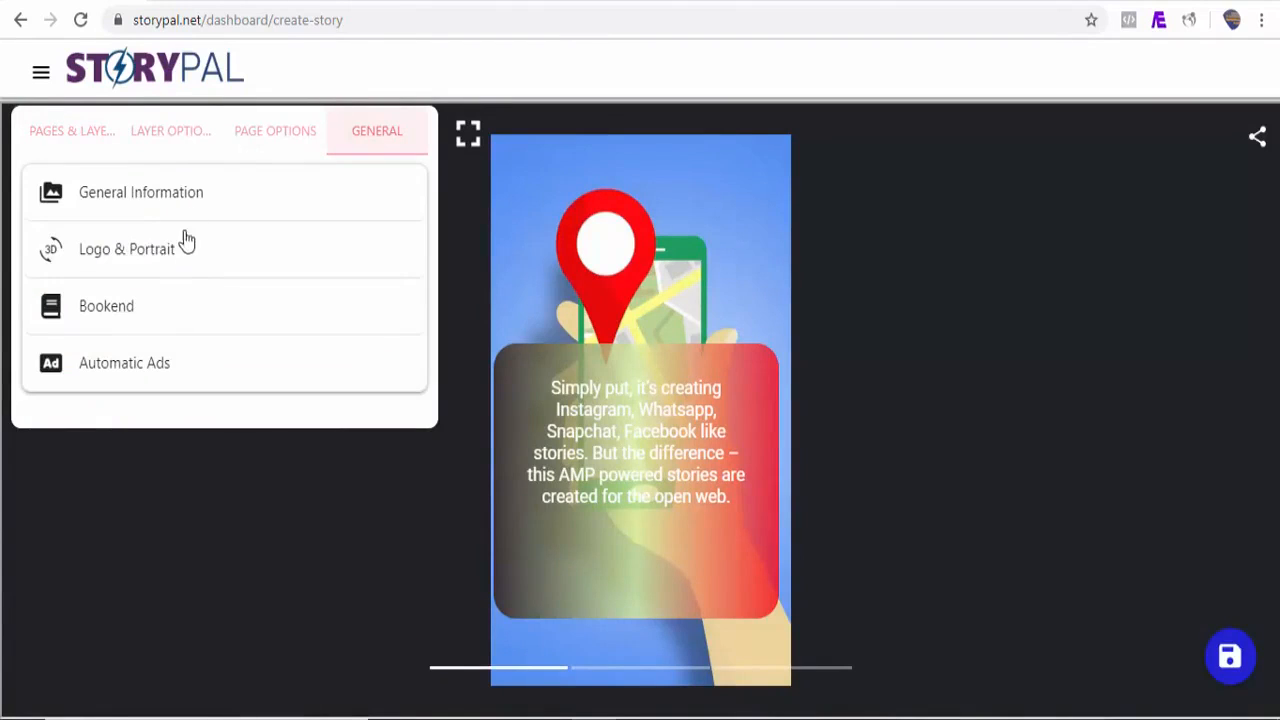
pyautogui.click(140, 200)
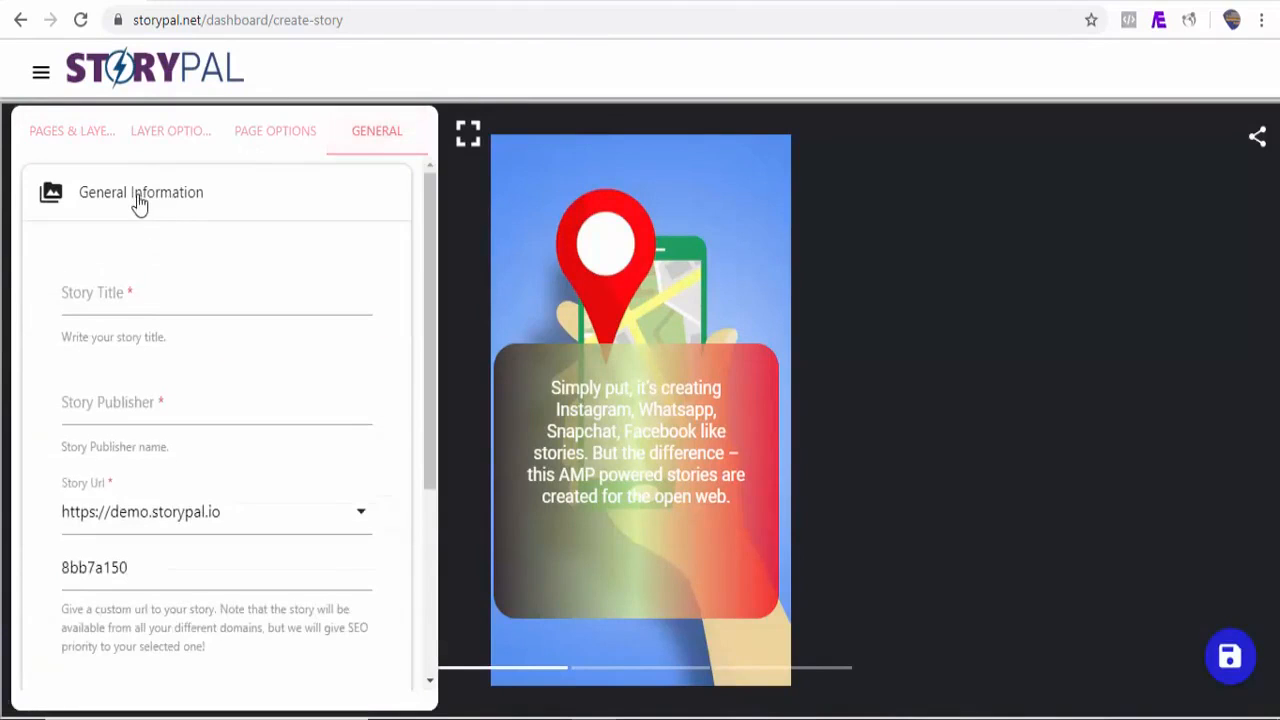
pyautogui.click(155, 311)
pyautogui.write('What Exactly Is Google AMP Story?')
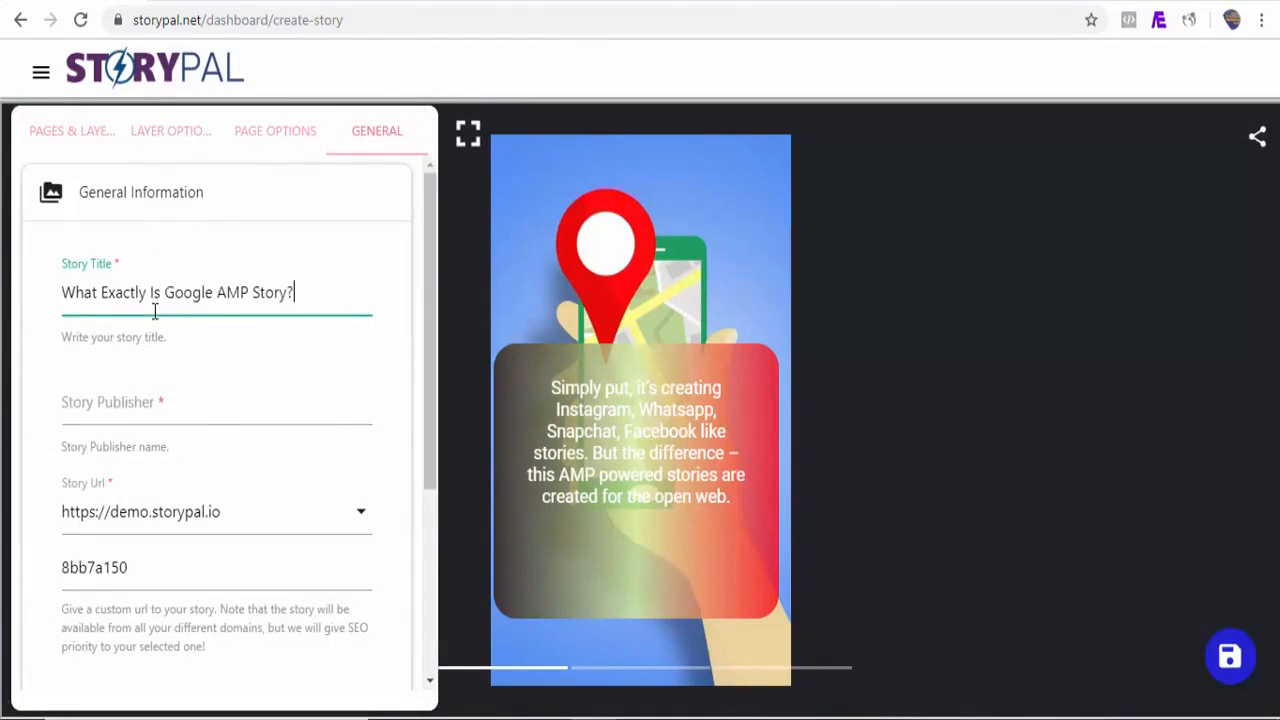
pyautogui.click(188, 412)
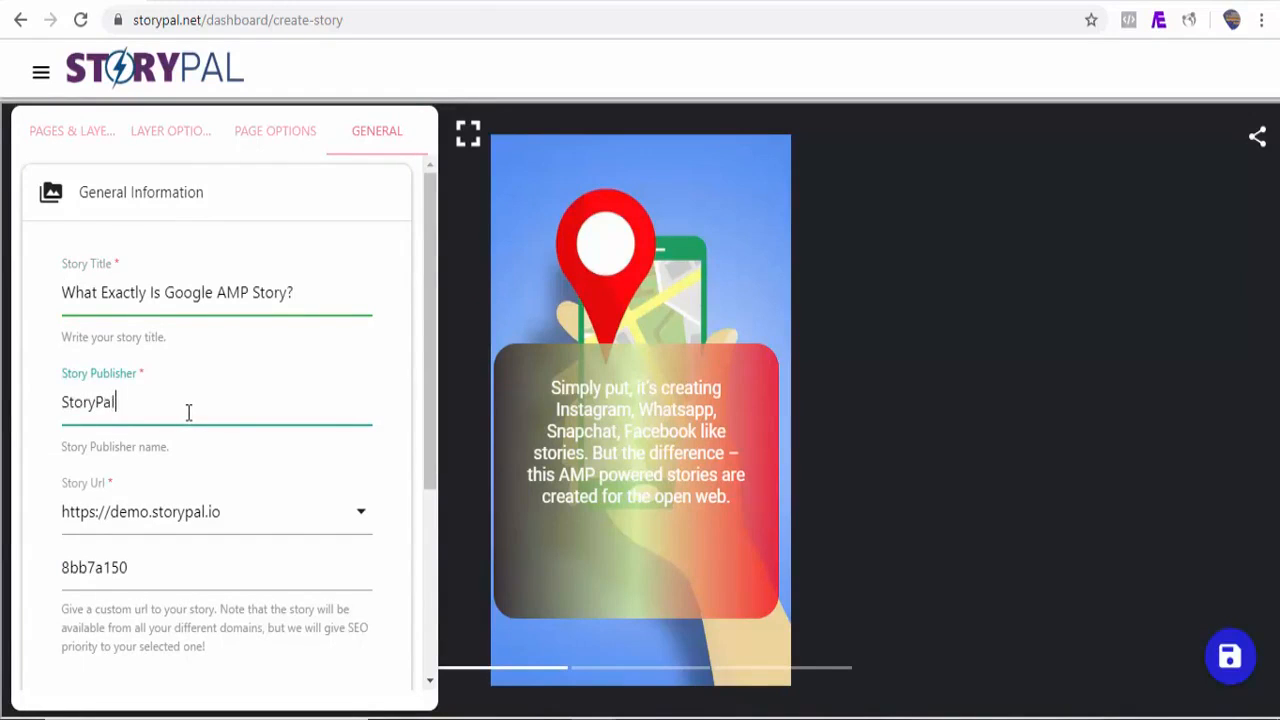
pyautogui.write('StoryPal')
pyautogui.scroll(-1, 229, 497)
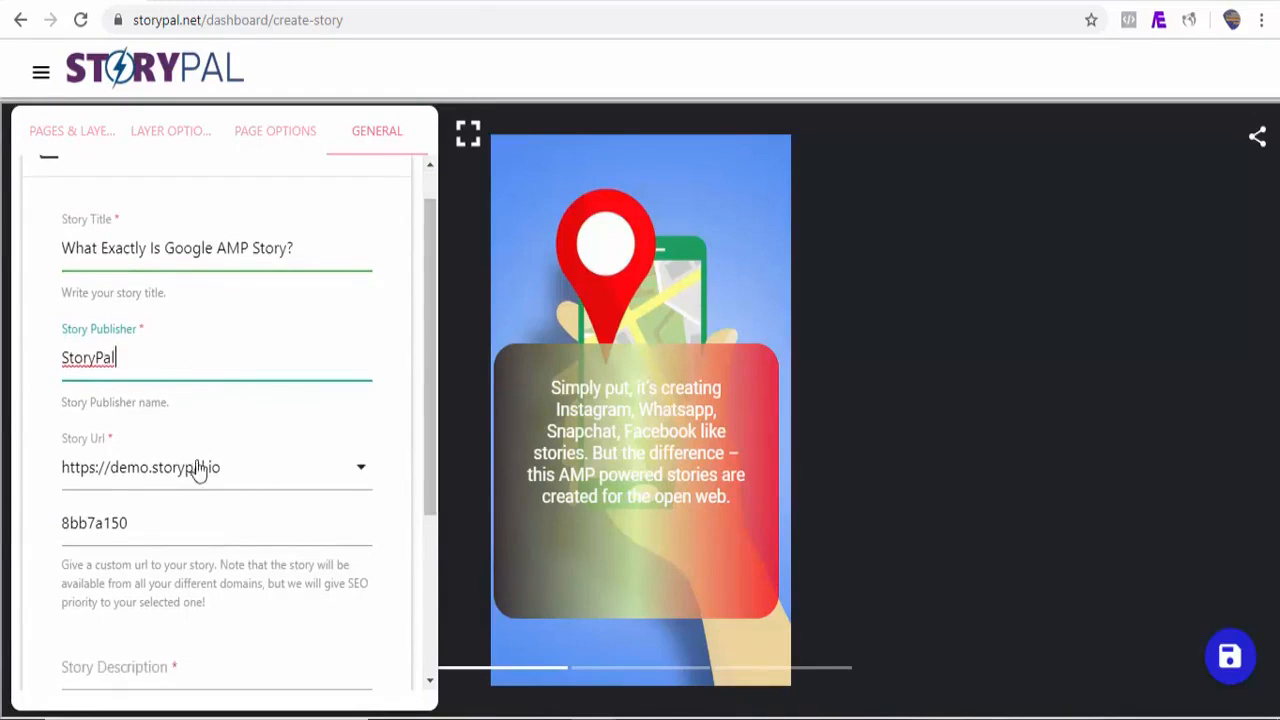
pyautogui.click(327, 479)
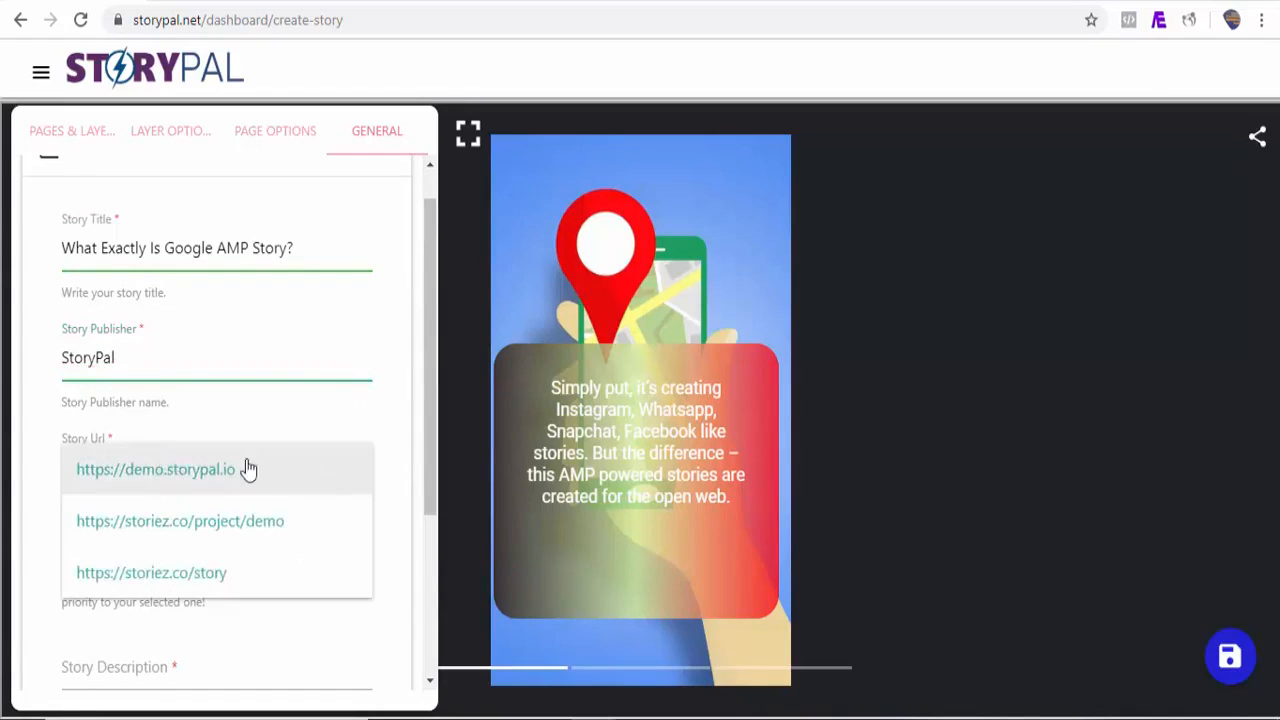
pyautogui.click(200, 576)
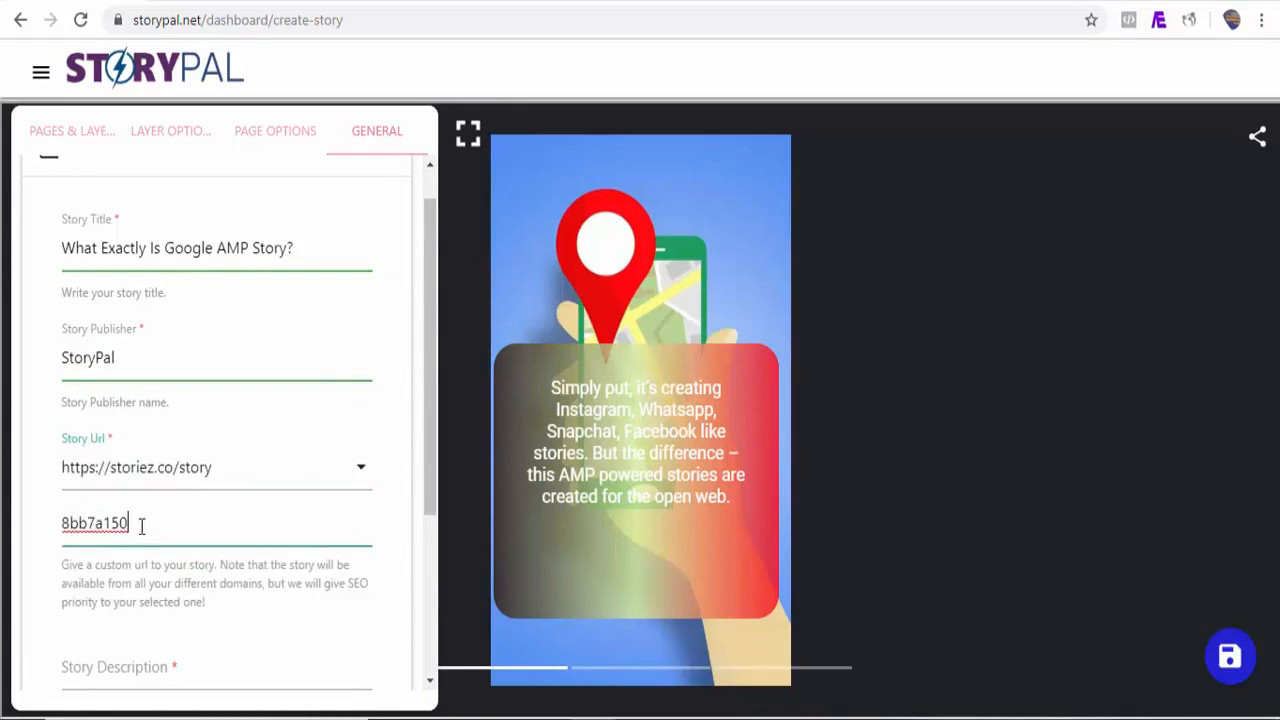
pyautogui.moveTo(141, 526); pyautogui.dragTo(56, 540)
pyautogui.write('what-is-google-amp')
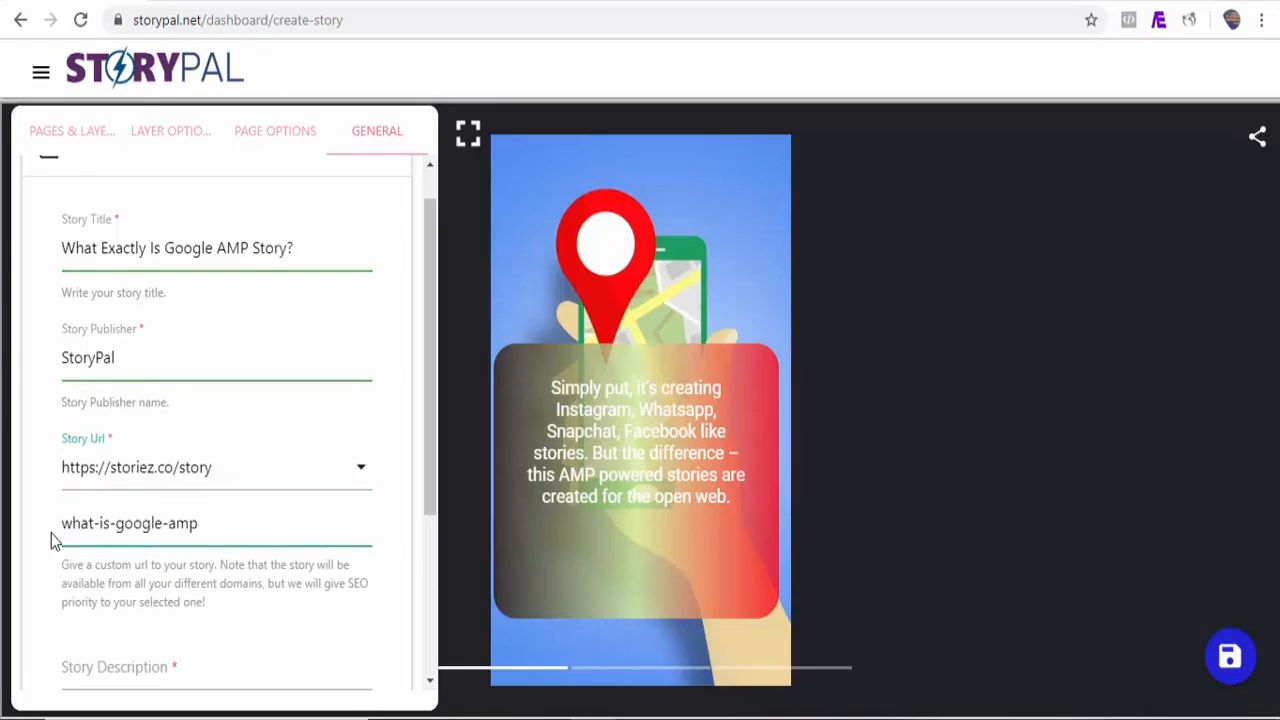
pyautogui.write('-story')
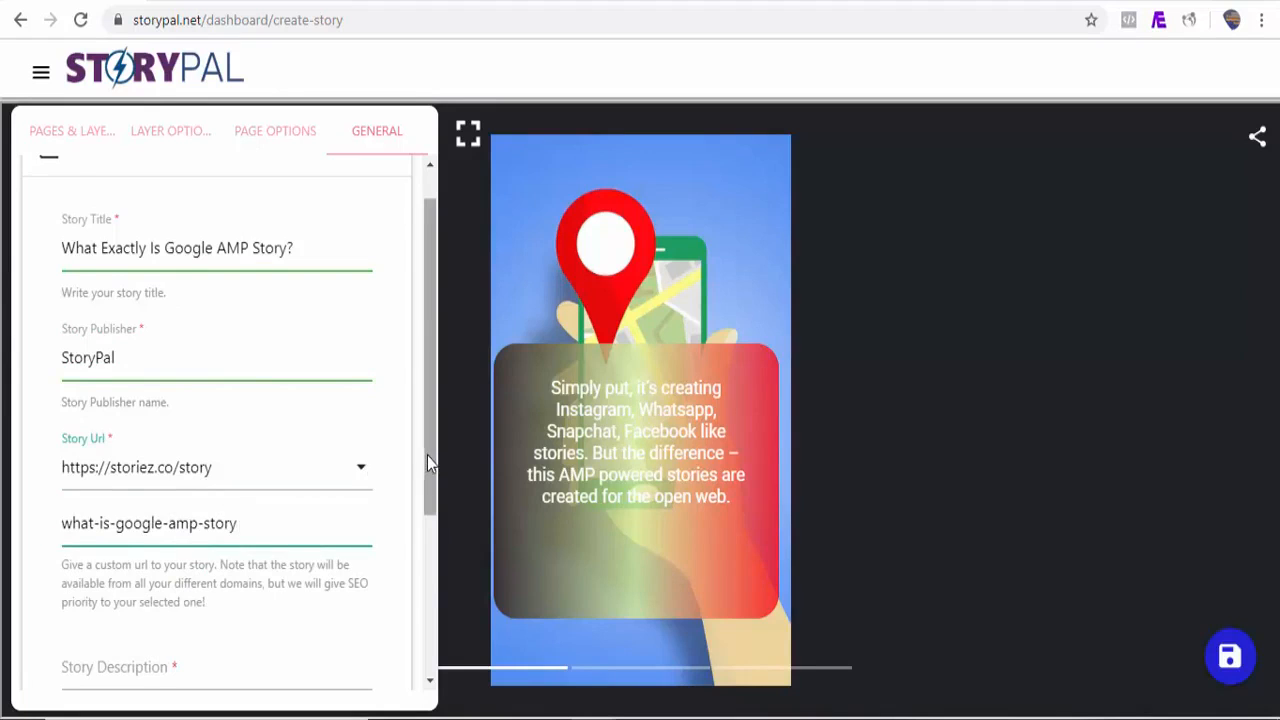
# Step: Set the story description to 'What Exactly Is Google AMP Story?'
pyautogui.moveTo(427, 457); pyautogui.dragTo(423, 549)
pyautogui.click(213, 533)
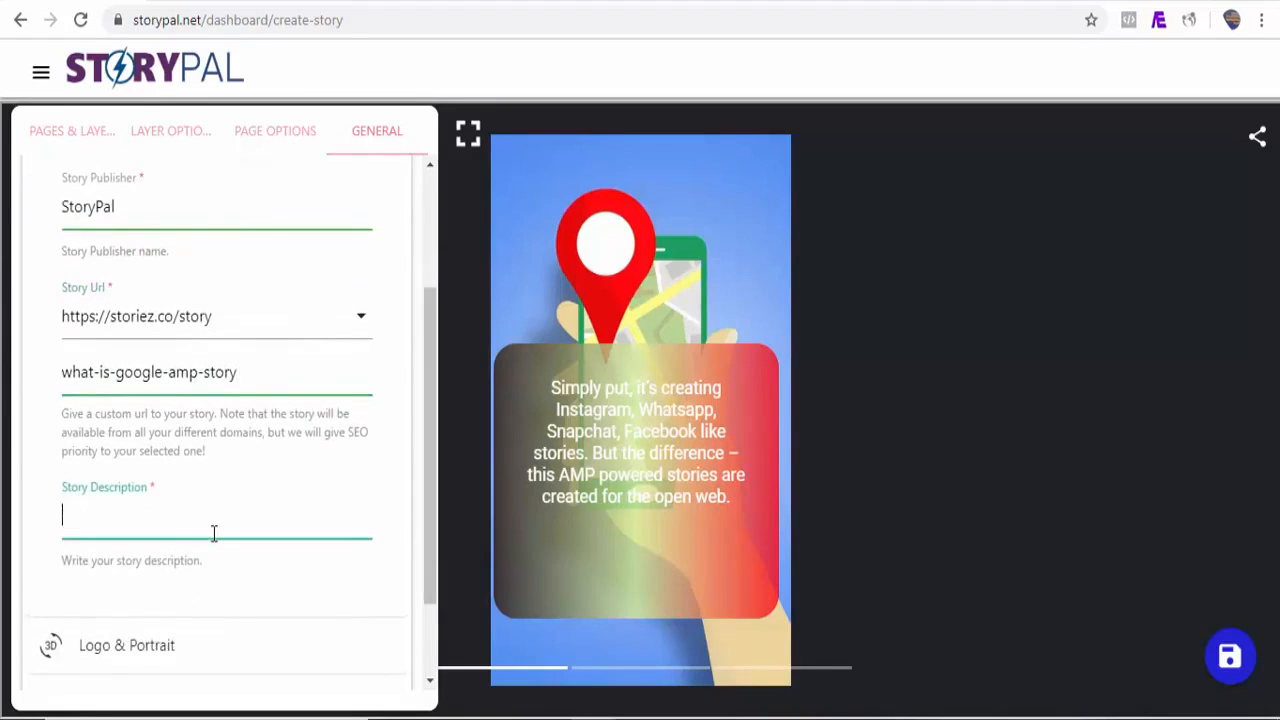
pyautogui.write('What Exactly Is Google AMP Story?')
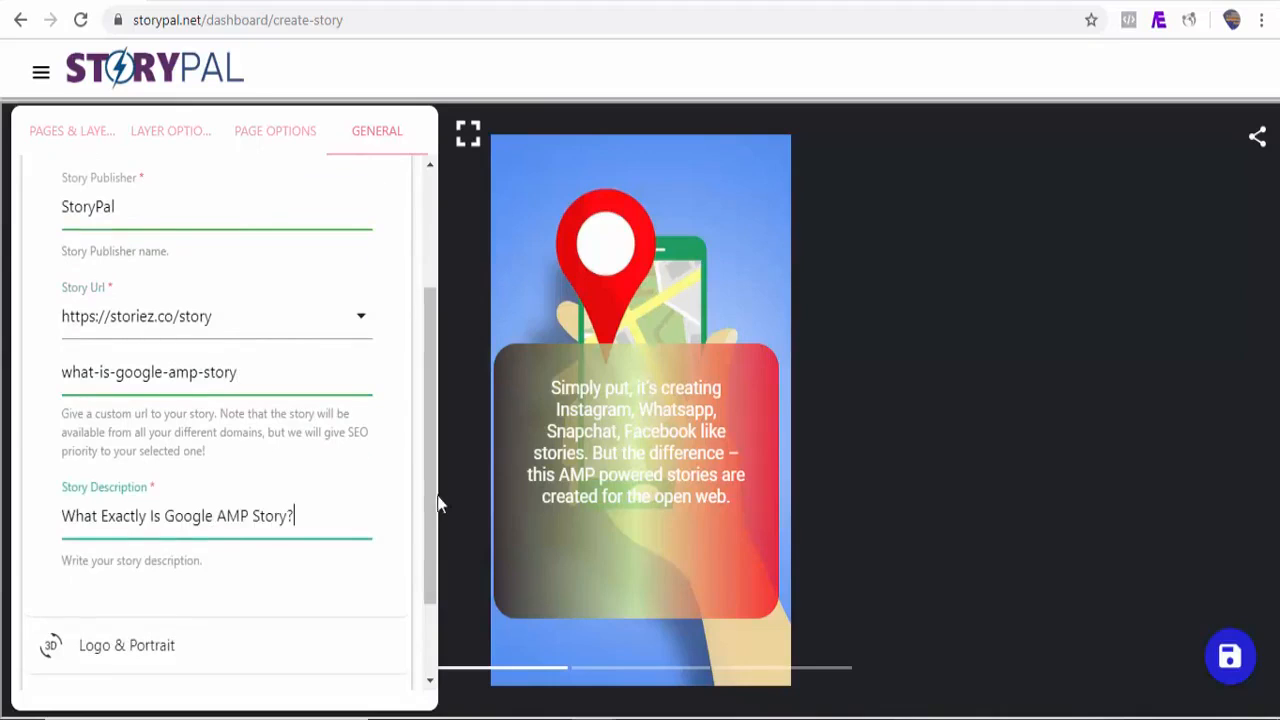
# Step: Set the publisher logo to the pro.png image
pyautogui.scroll(-1, 437, 505)
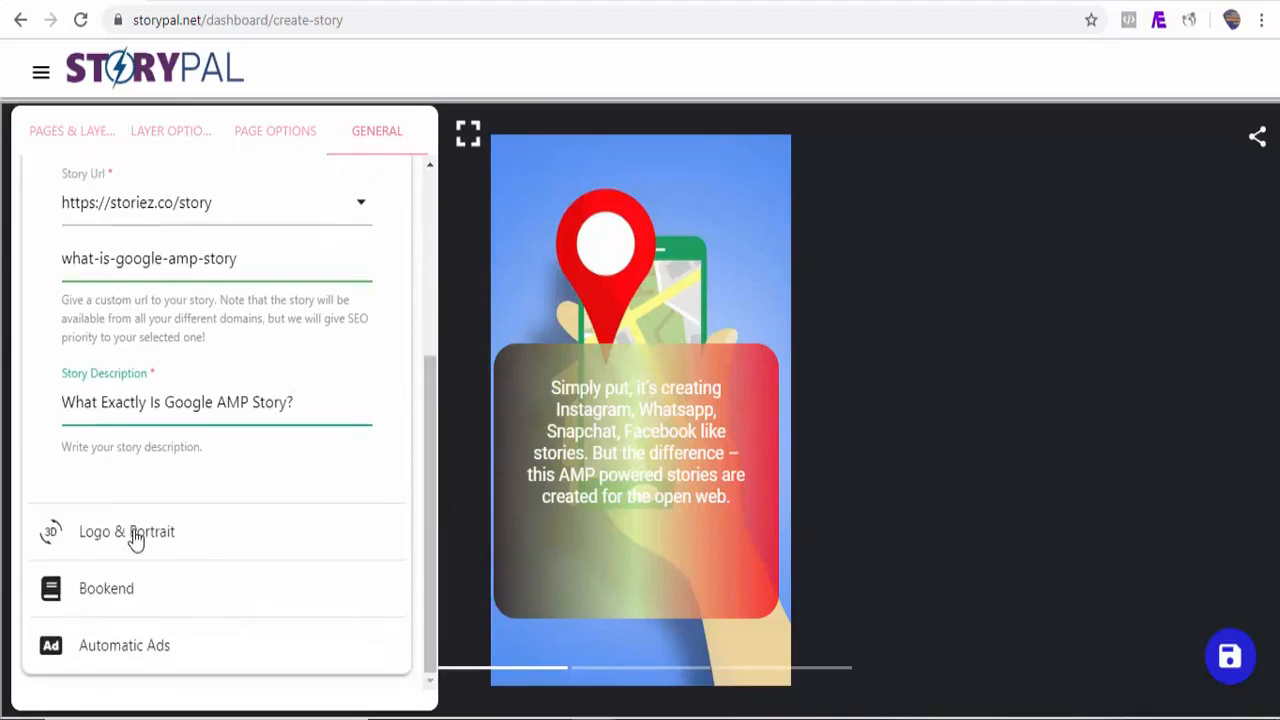
pyautogui.click(135, 539)
pyautogui.click(104, 315)
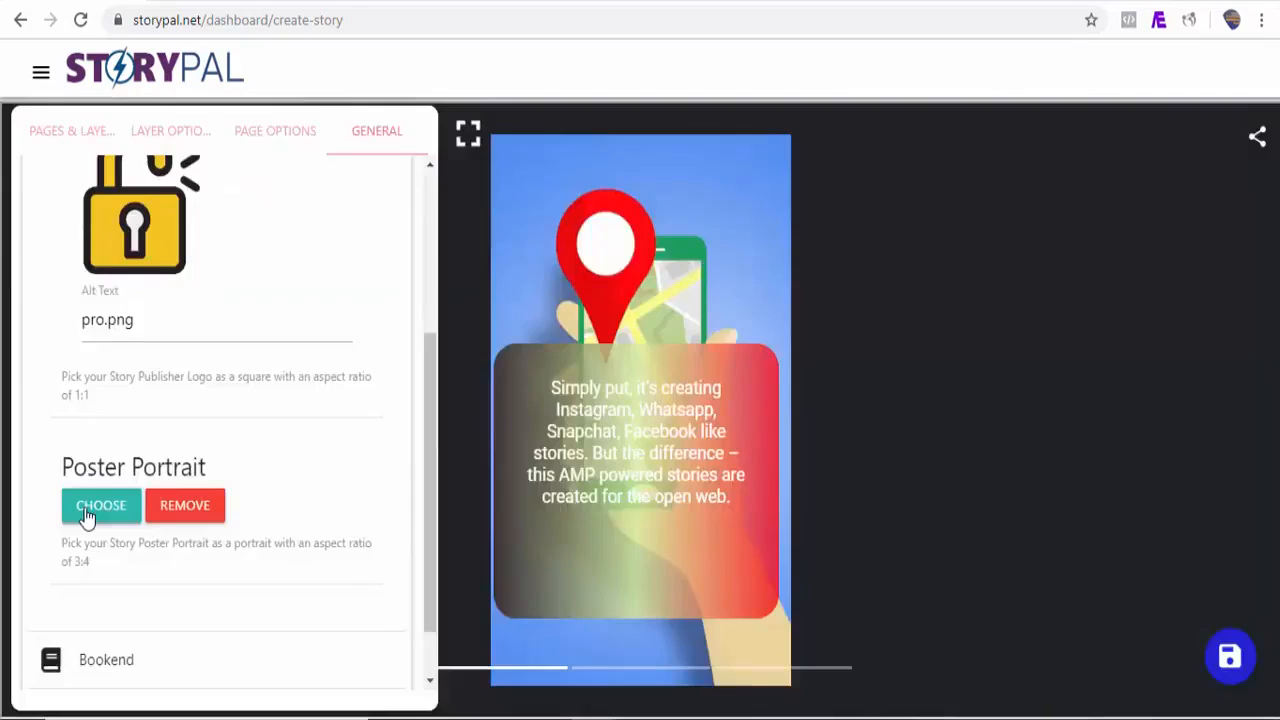
# Step: Set the poster portrait to twitter-chirp-tweet.jpg from media and save the story
pyautogui.click(90, 510)
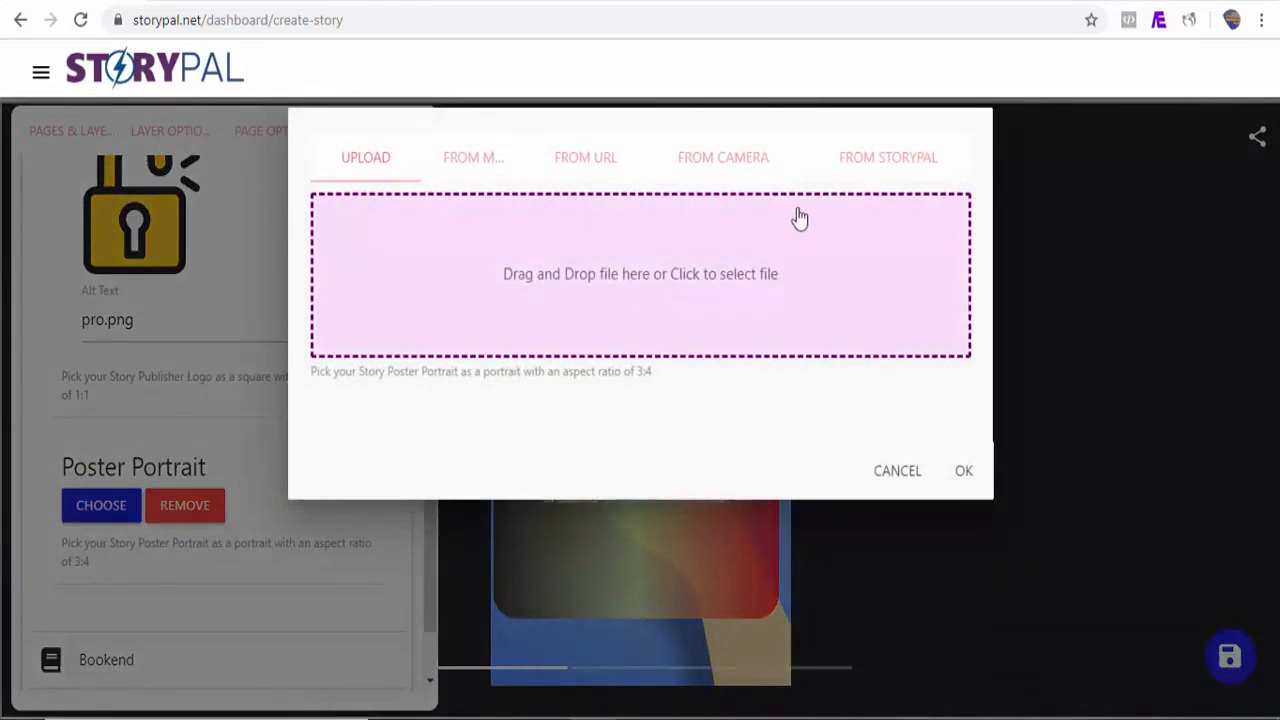
pyautogui.click(458, 160)
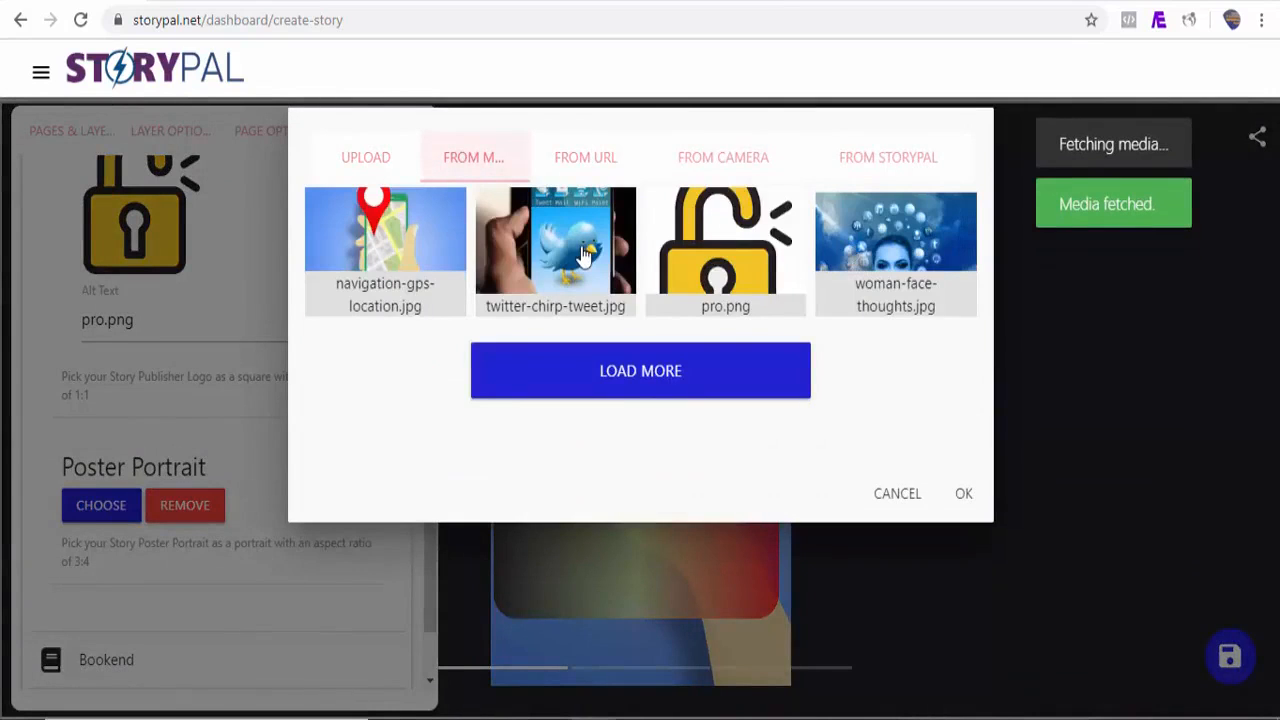
pyautogui.click(522, 252)
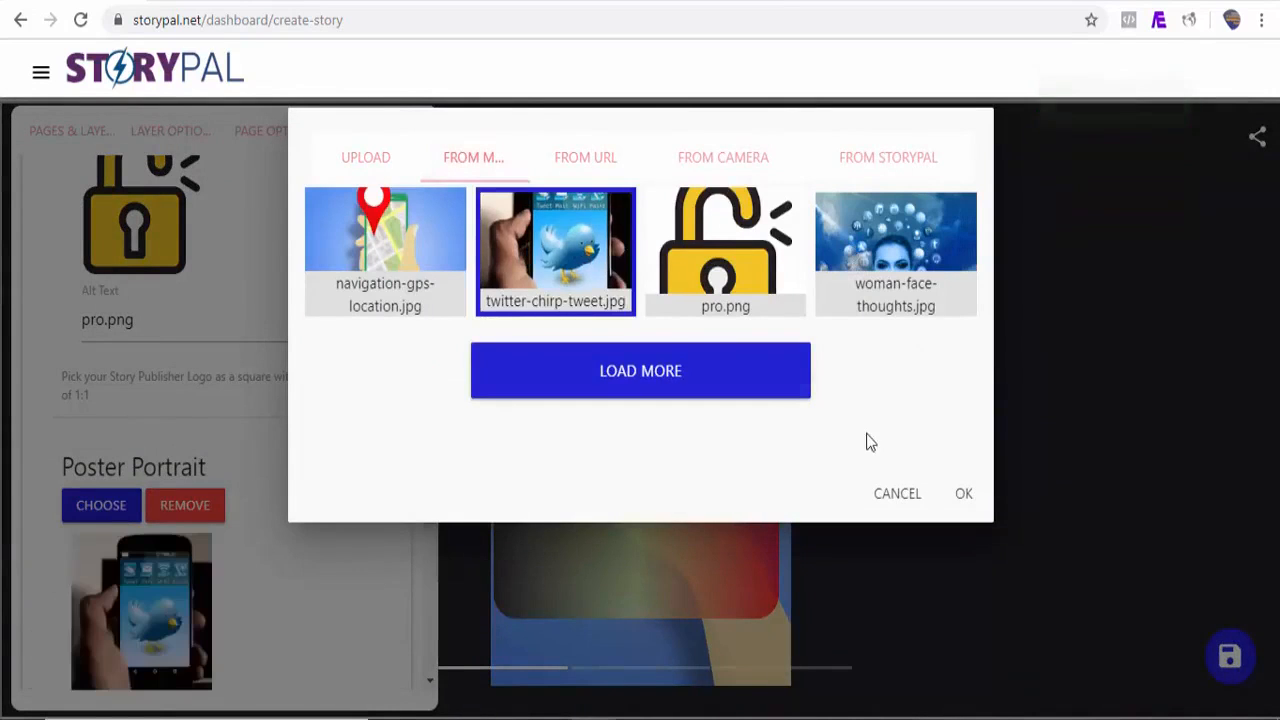
pyautogui.click(964, 495)
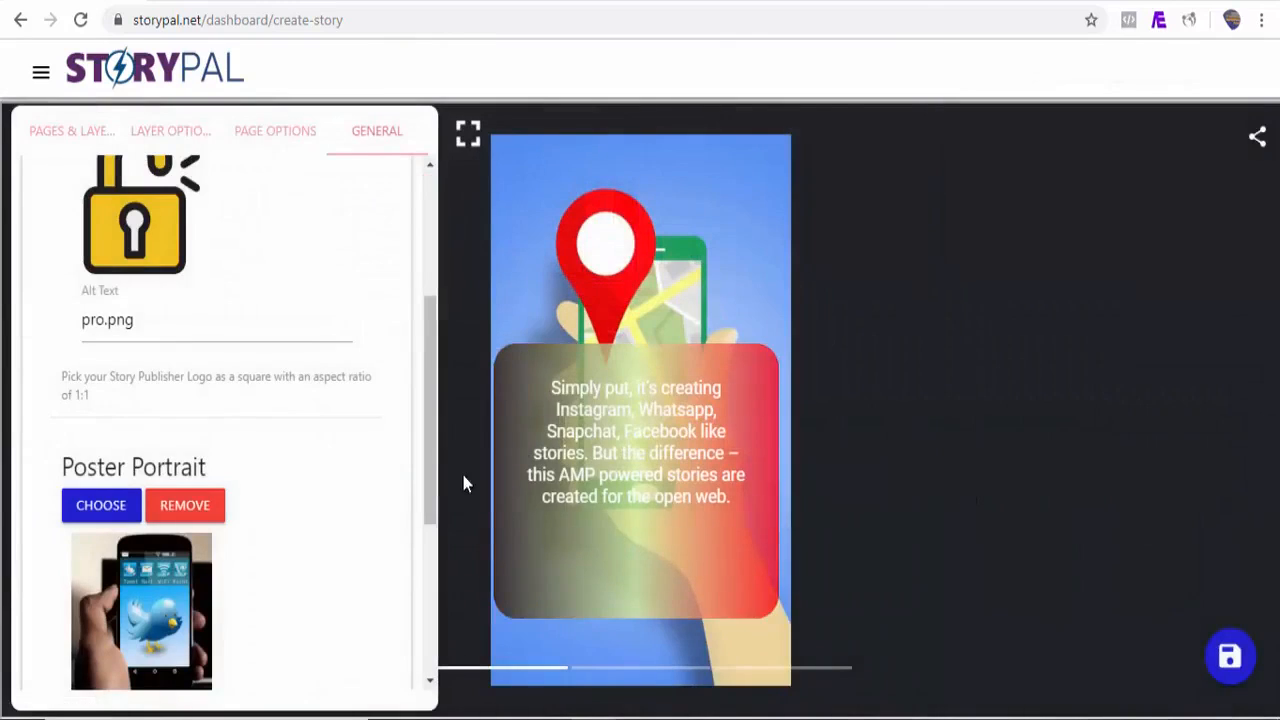
pyautogui.click(1237, 667)
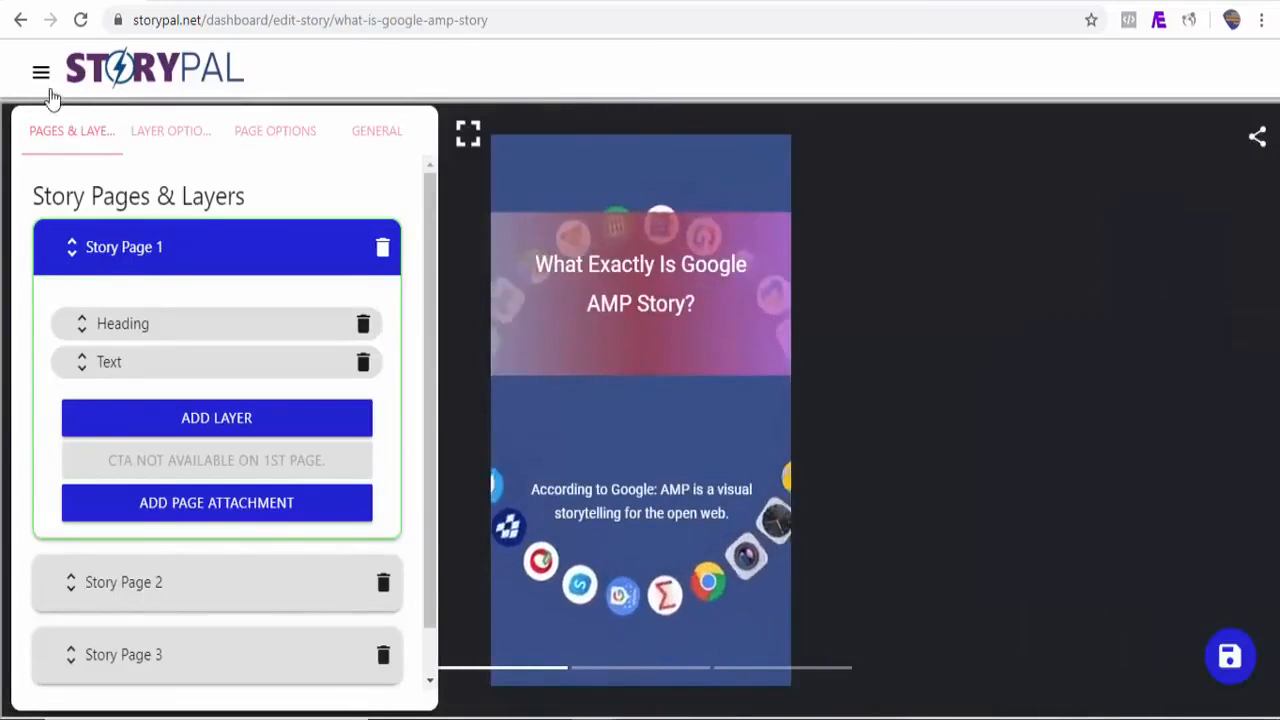
# Step: Open the saved story from My Stories and page through it in the published viewer
pyautogui.click(41, 74)
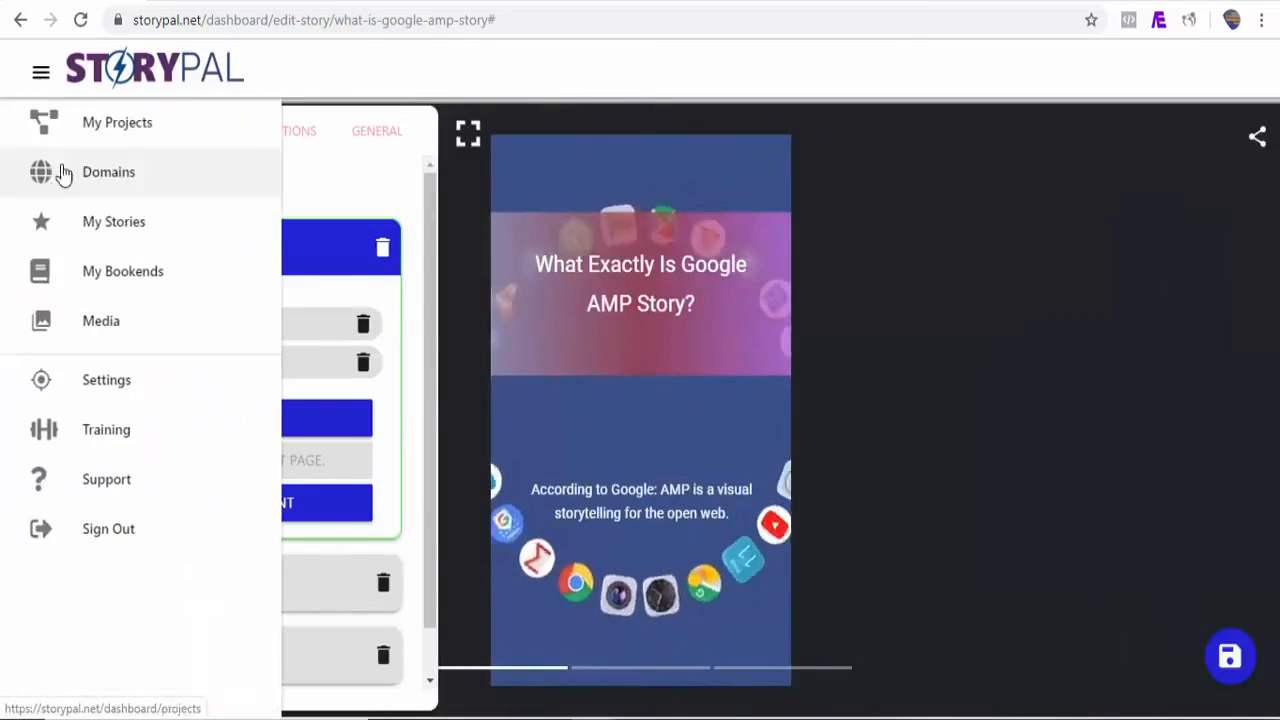
pyautogui.click(118, 240)
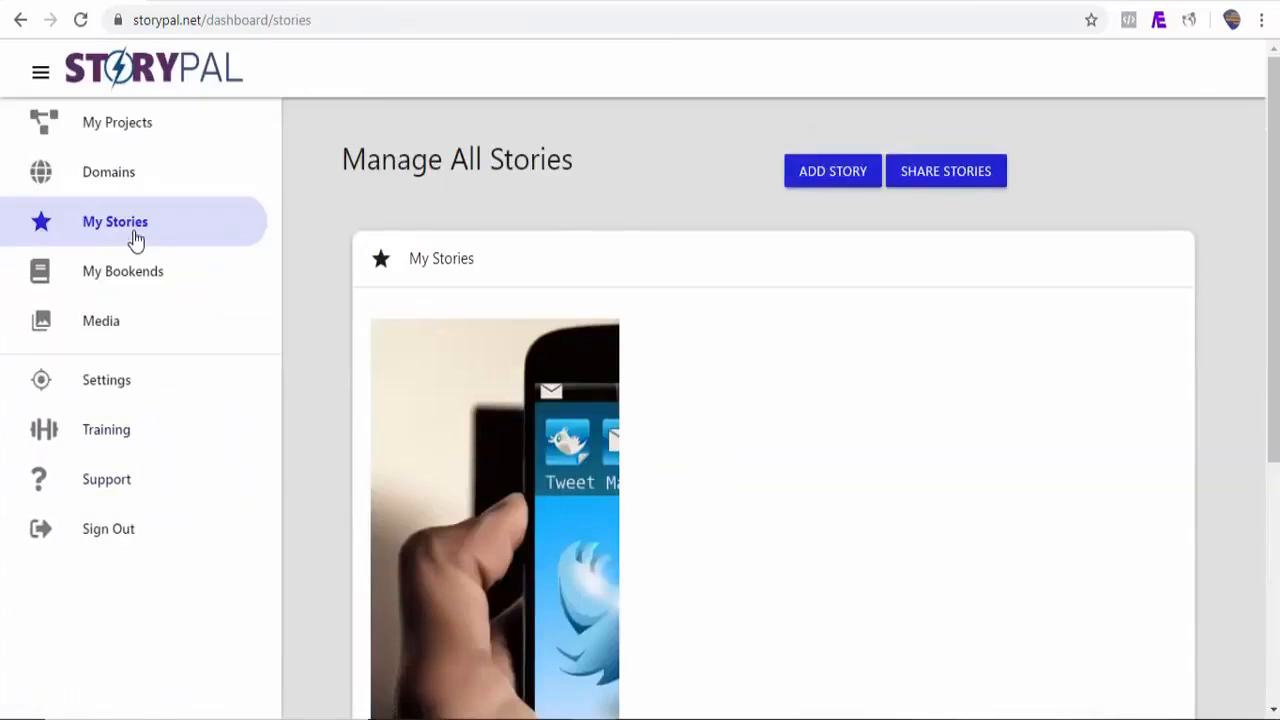
pyautogui.scroll(-4, 431, 600)
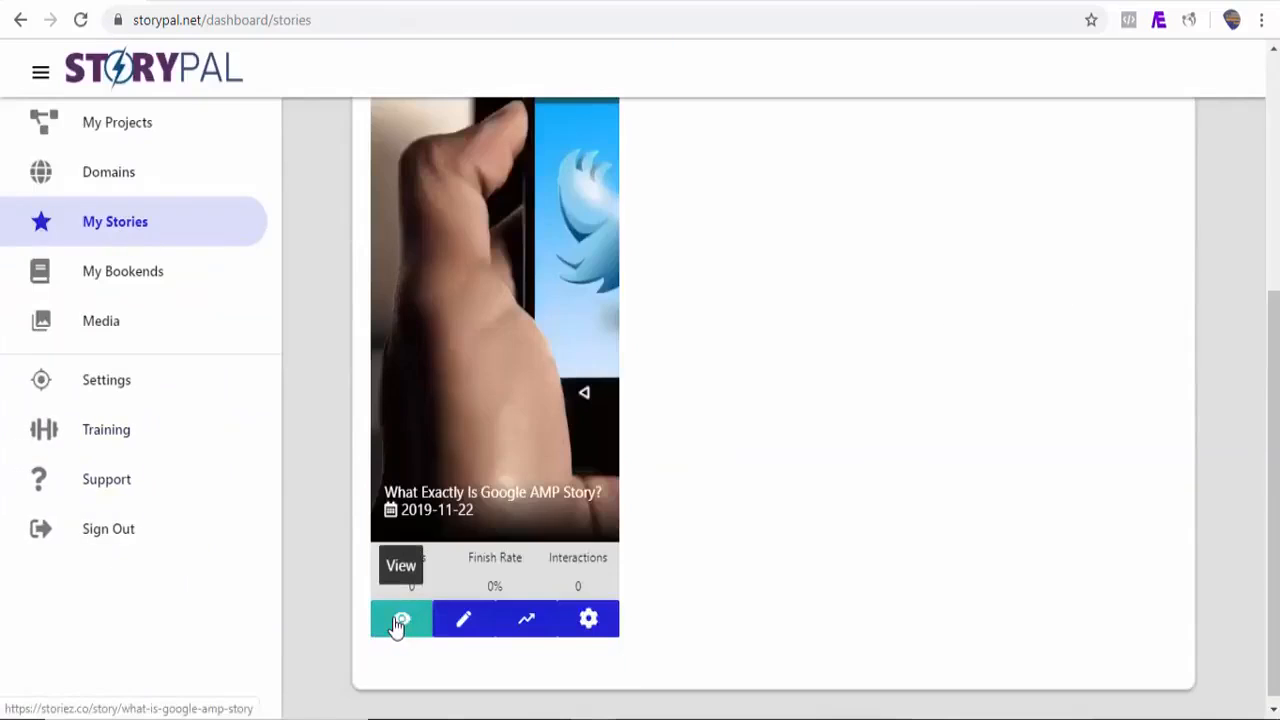
pyautogui.click(400, 620)
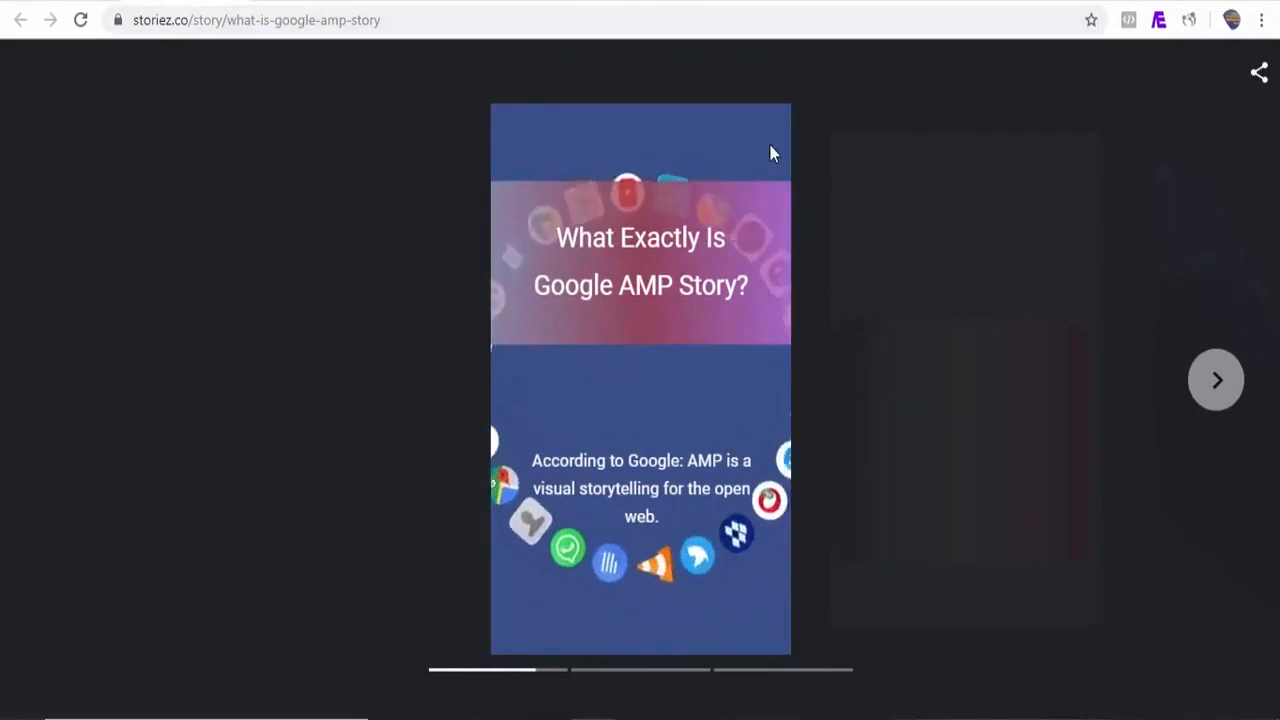
pyautogui.click(1222, 380)
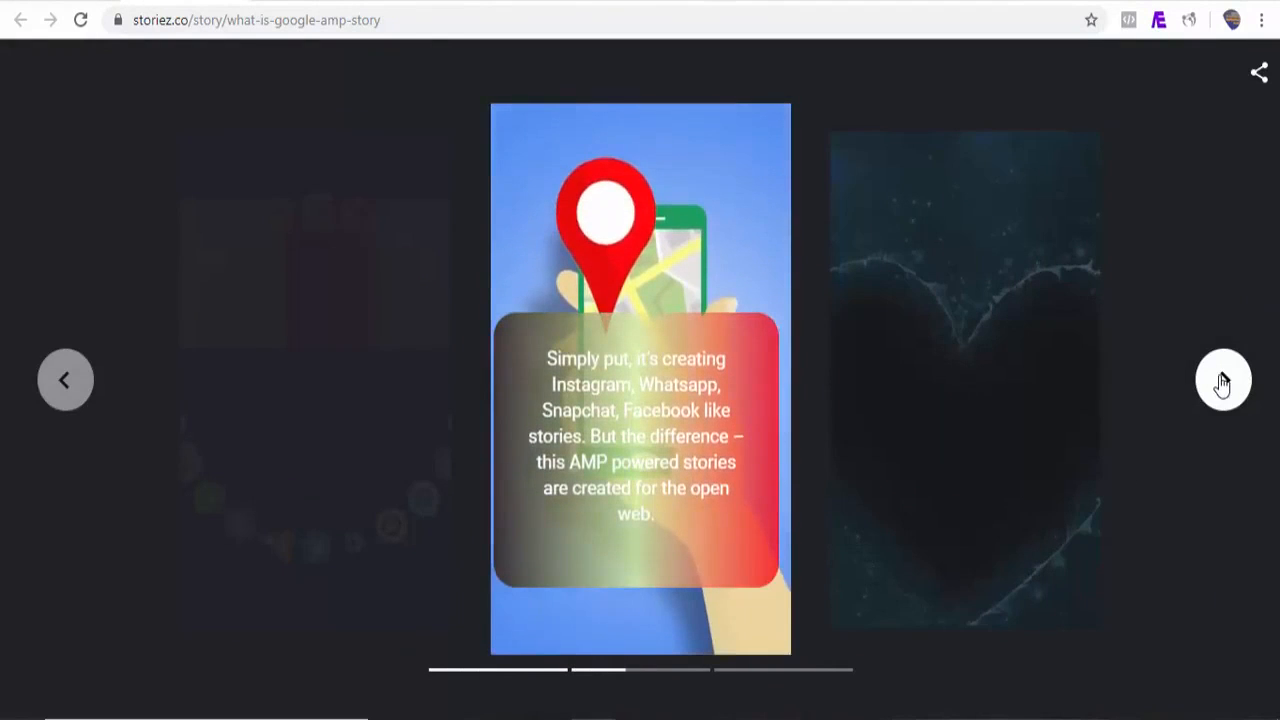
pyautogui.click(1225, 381)
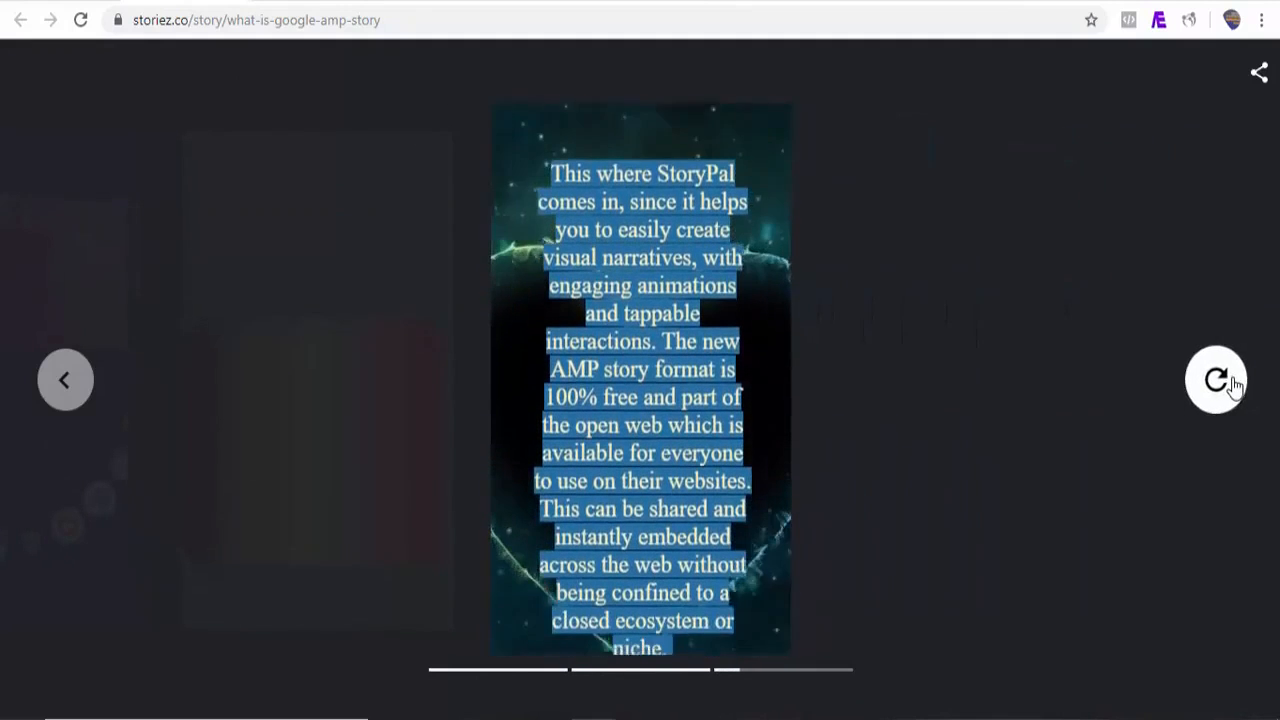
# Step: Start a new story and choose to add its story page from a website
pyautogui.click(1217, 380)
pyautogui.click(1232, 380)
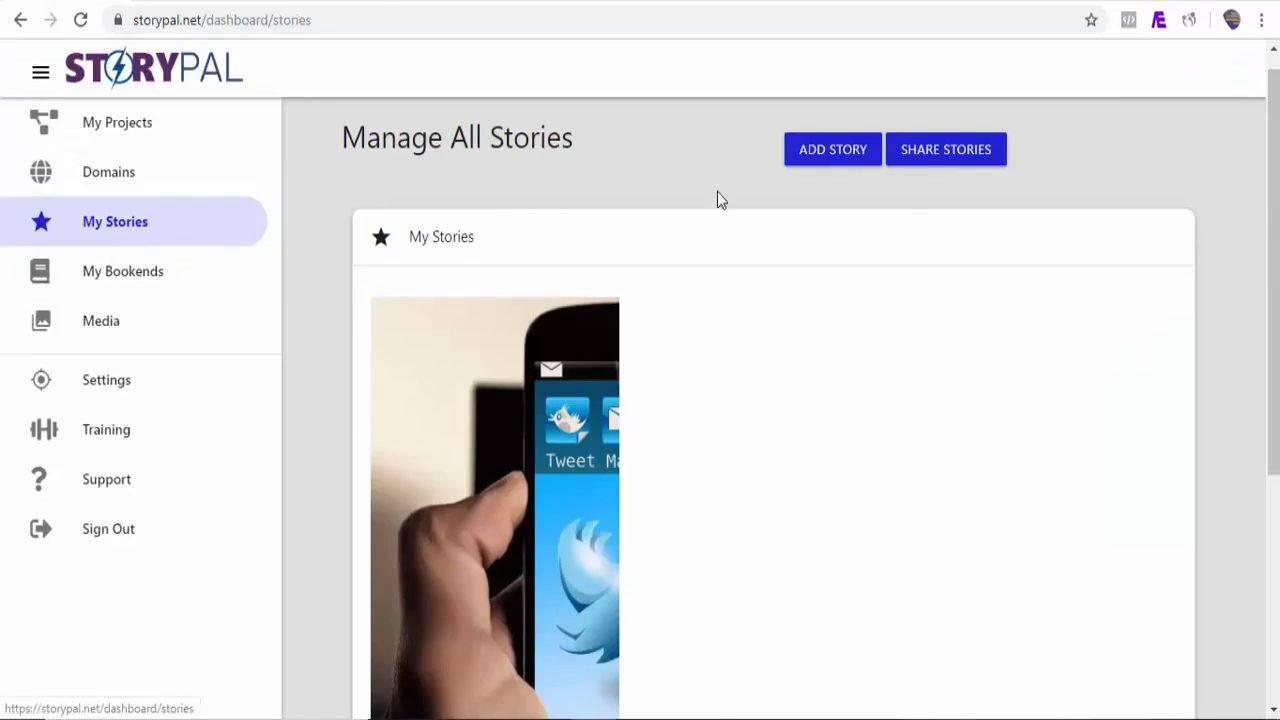
pyautogui.click(826, 150)
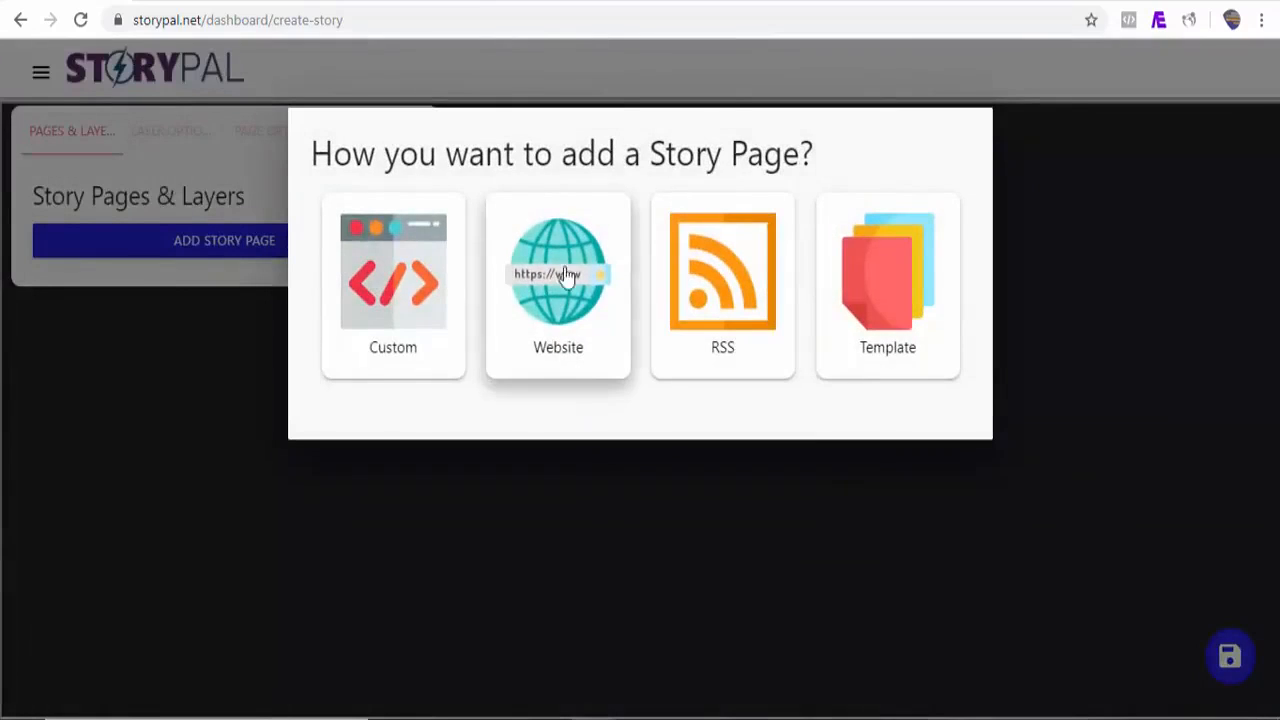
pyautogui.click(557, 305)
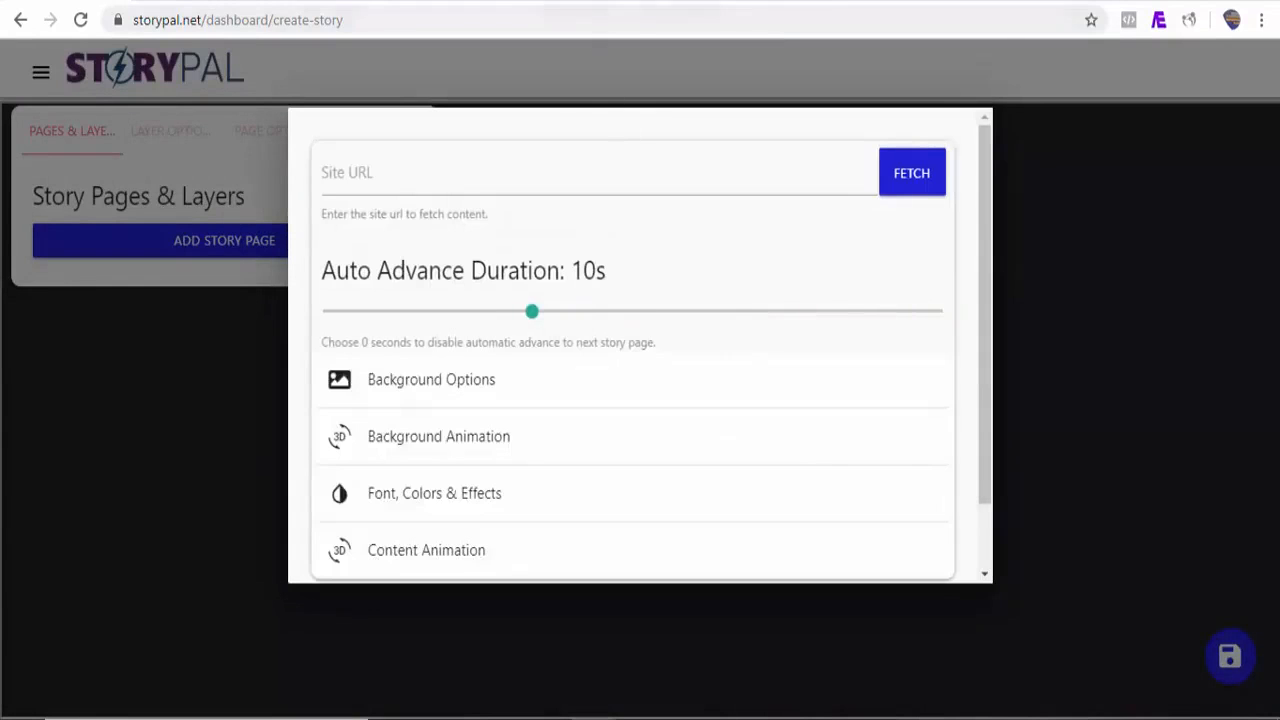
# Step: Open the Vanity Fair article 'Inside the Fall of WeWork' in the other tab and copy its URL
pyautogui.click(690, 1)
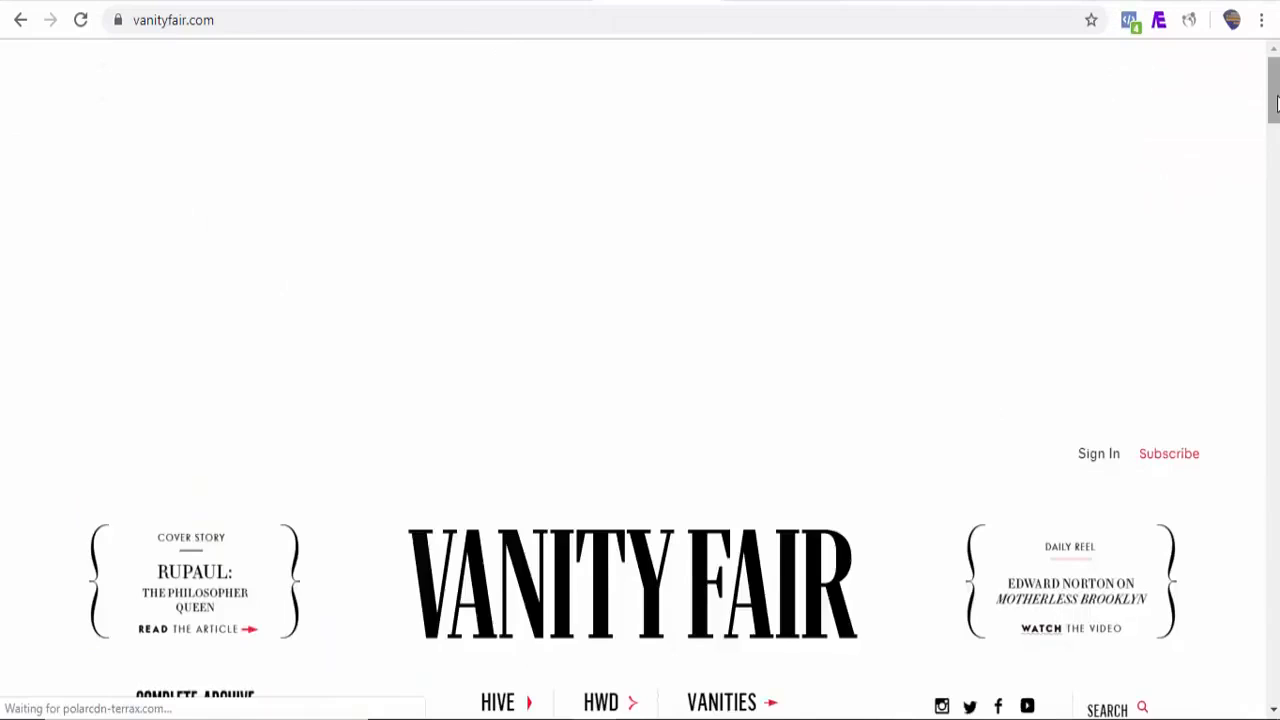
pyautogui.click(1120, 292)
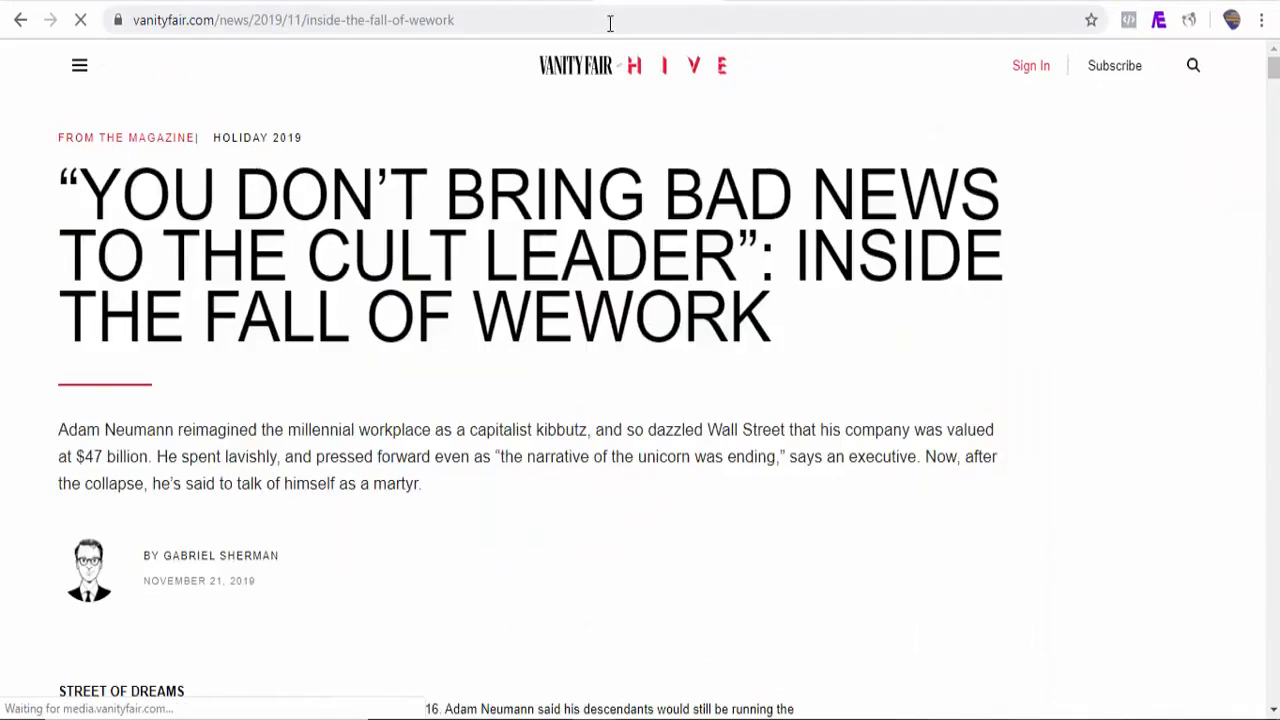
pyautogui.click(478, 25)
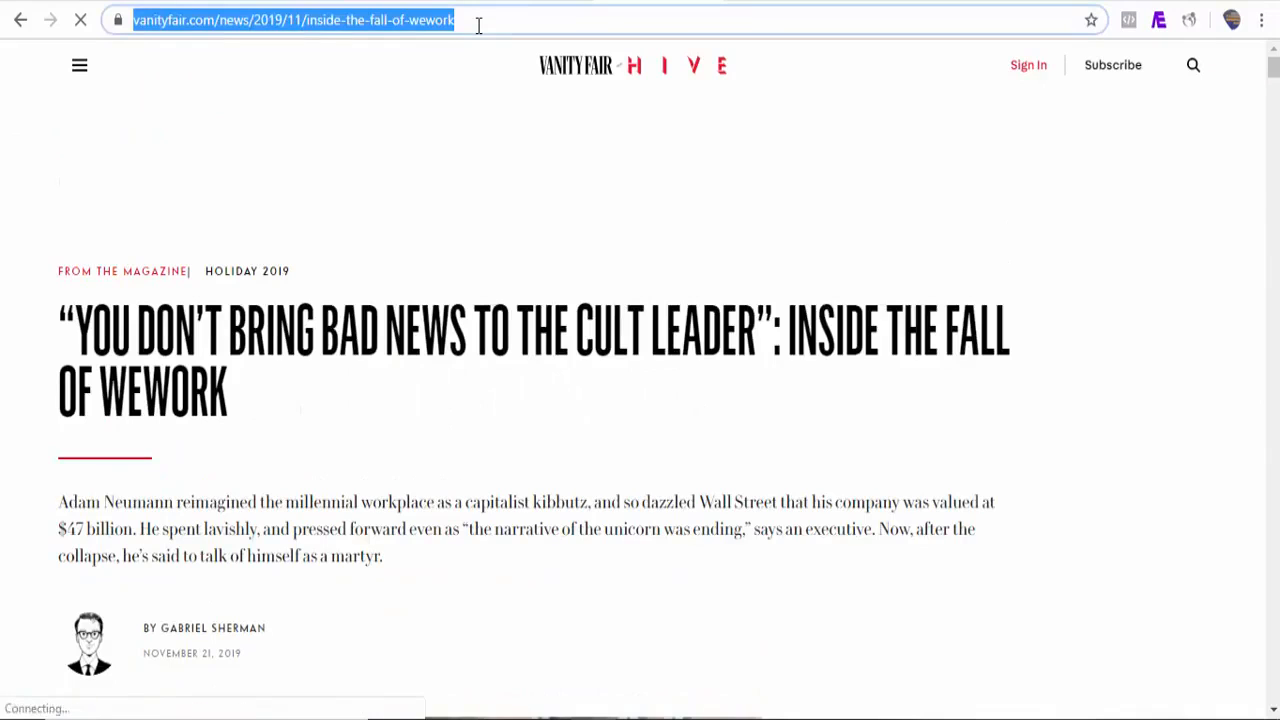
pyautogui.rightClick(478, 25)
pyautogui.click(515, 140)
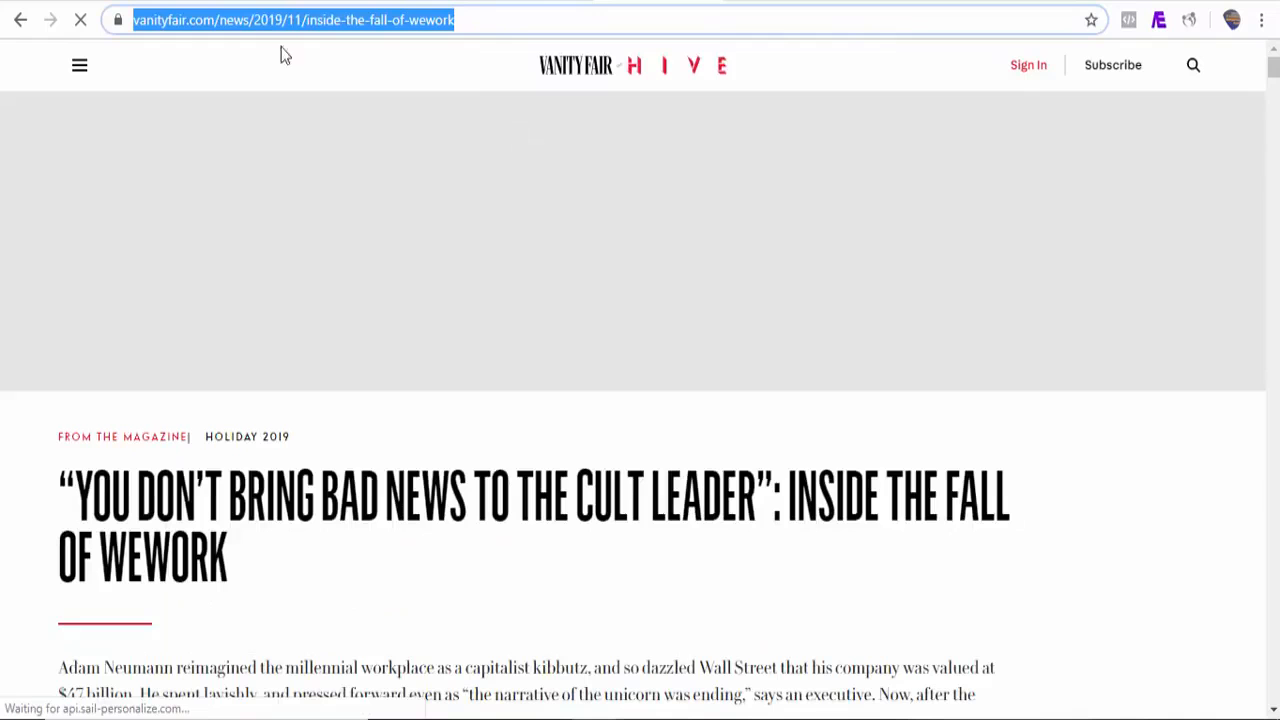
pyautogui.click(77, 2)
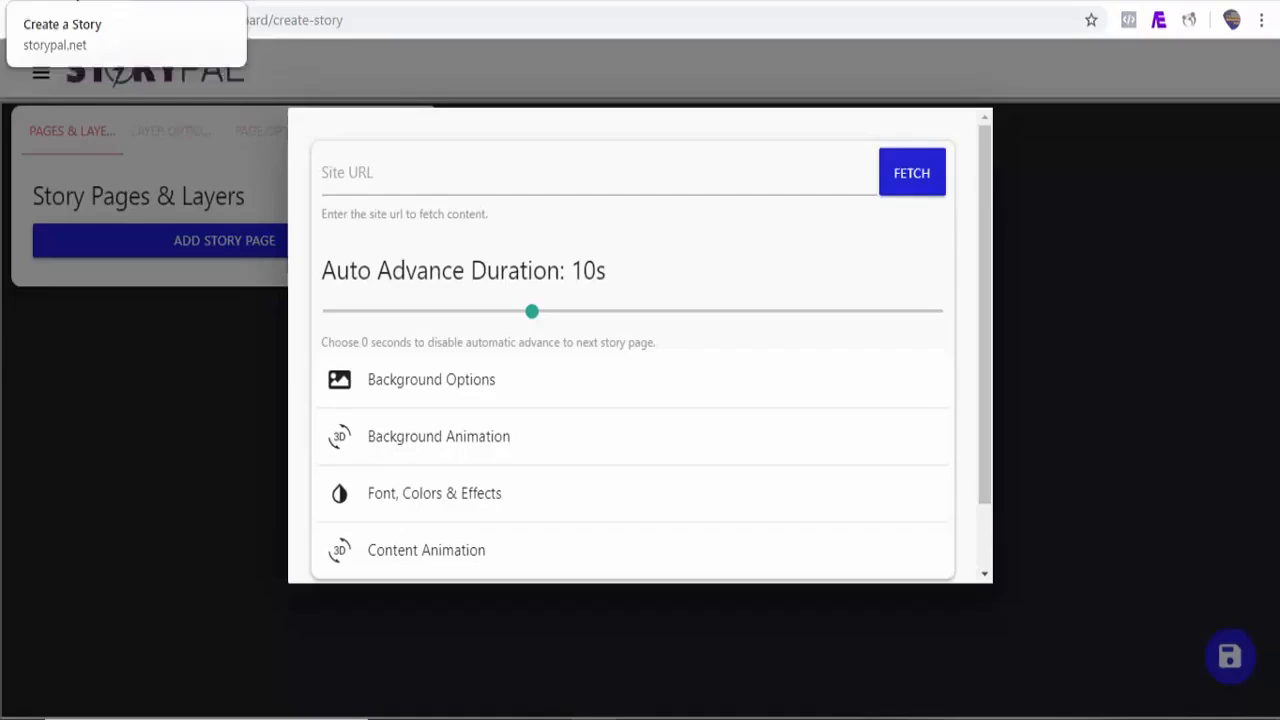
# Step: Paste the copied article URL into the site URL field
pyautogui.click(427, 177)
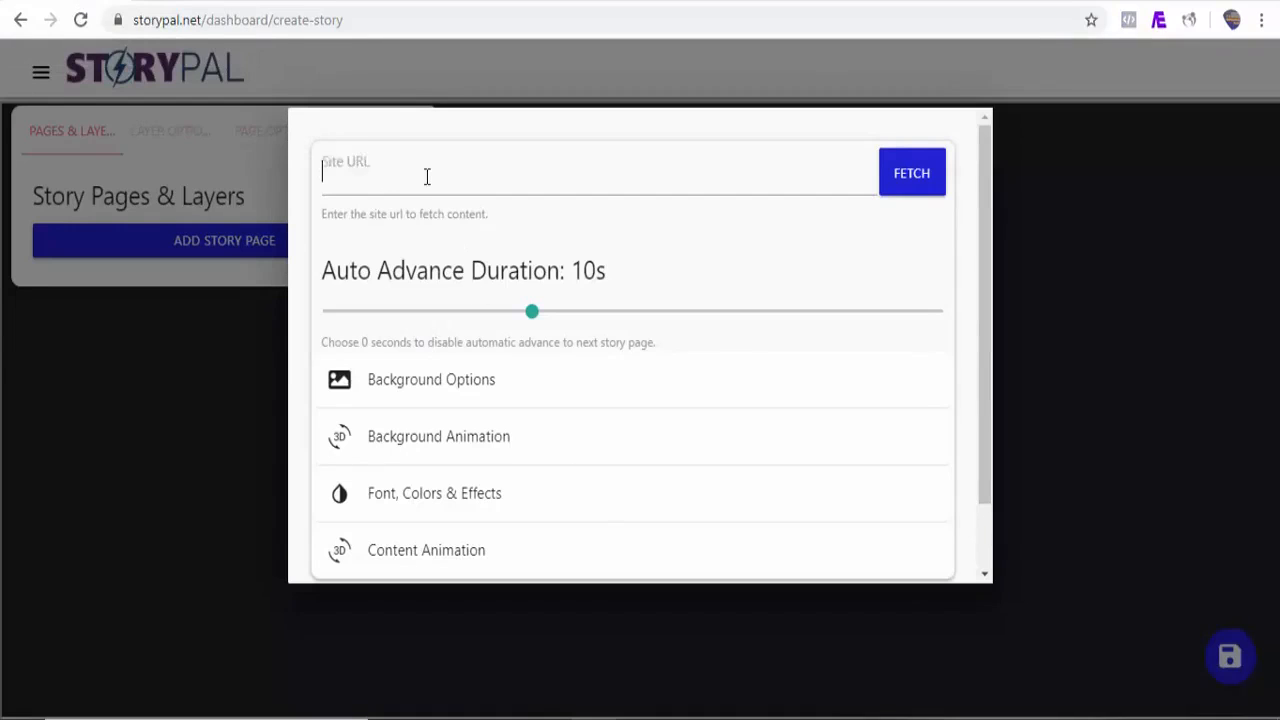
pyautogui.hotkey('ctrl', 'v')
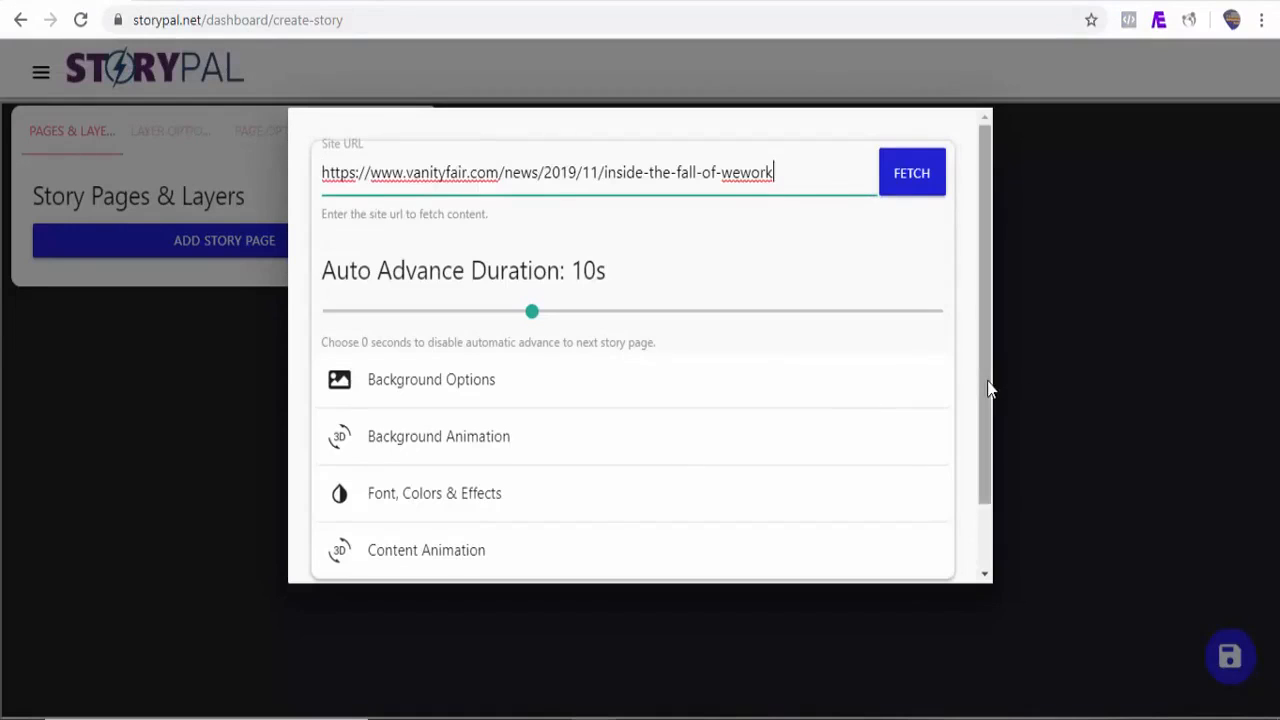
pyautogui.moveTo(989, 386); pyautogui.dragTo(989, 434)
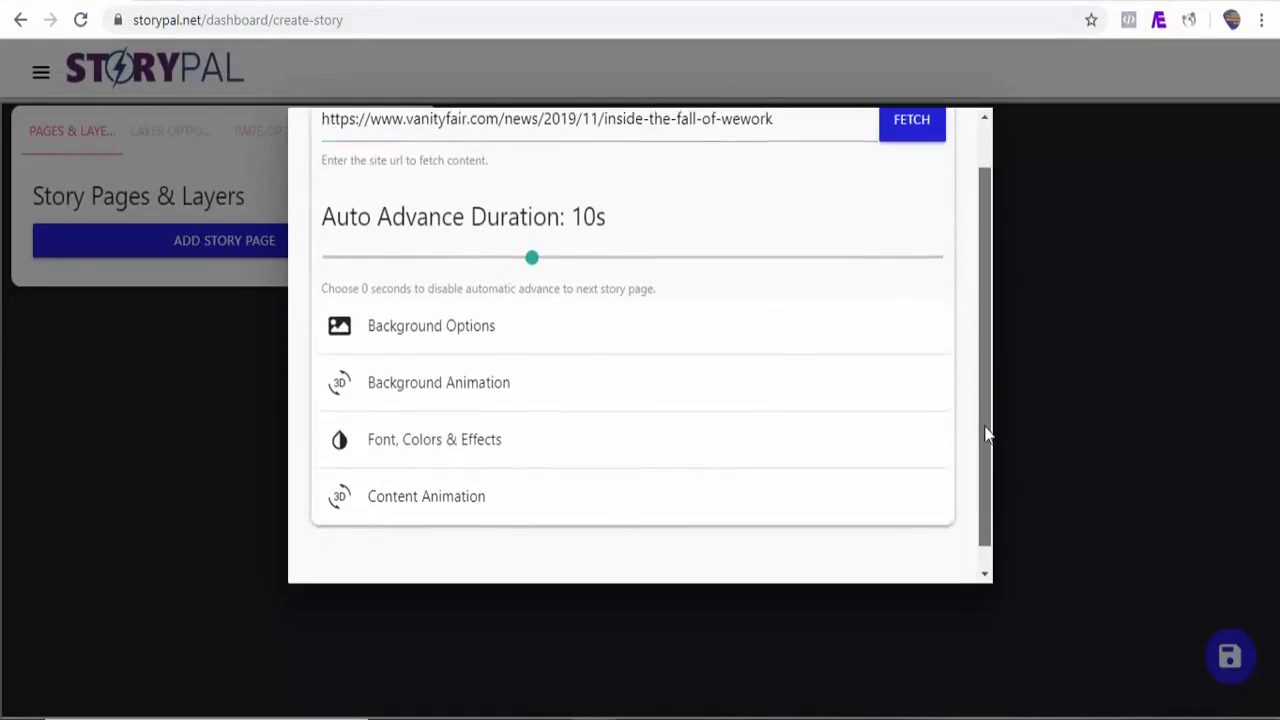
pyautogui.click(477, 322)
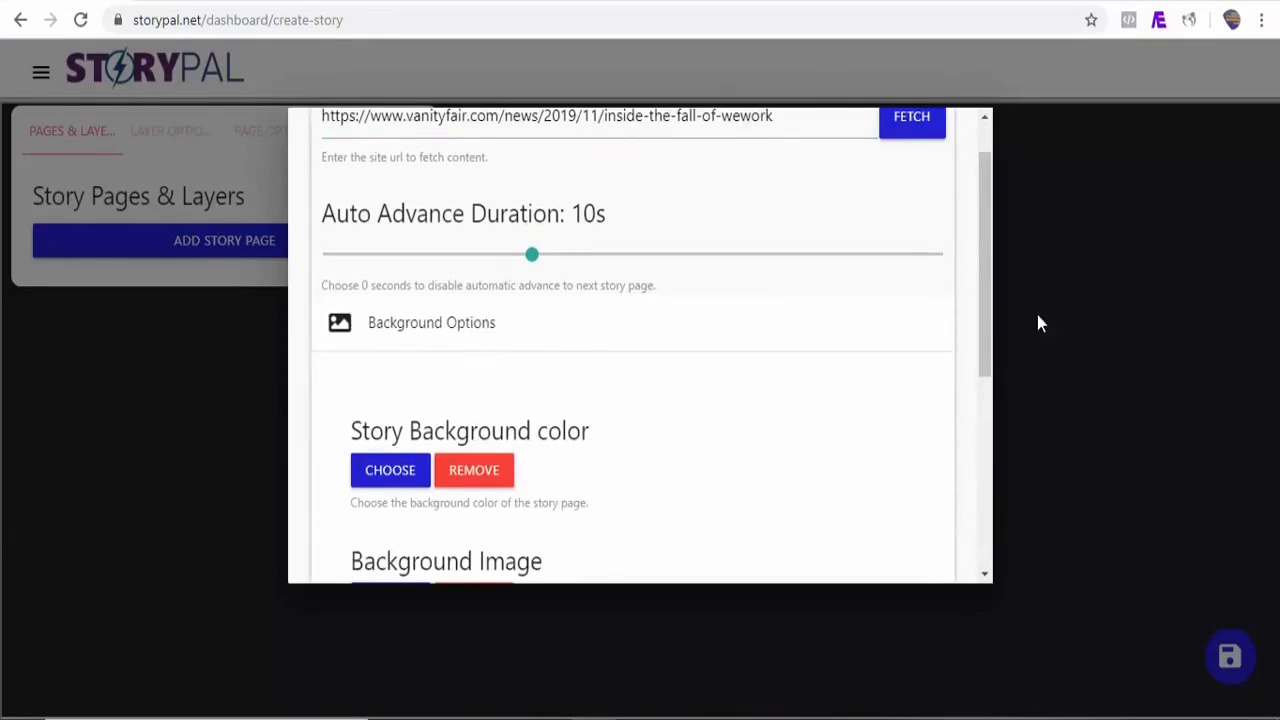
pyautogui.click(462, 326)
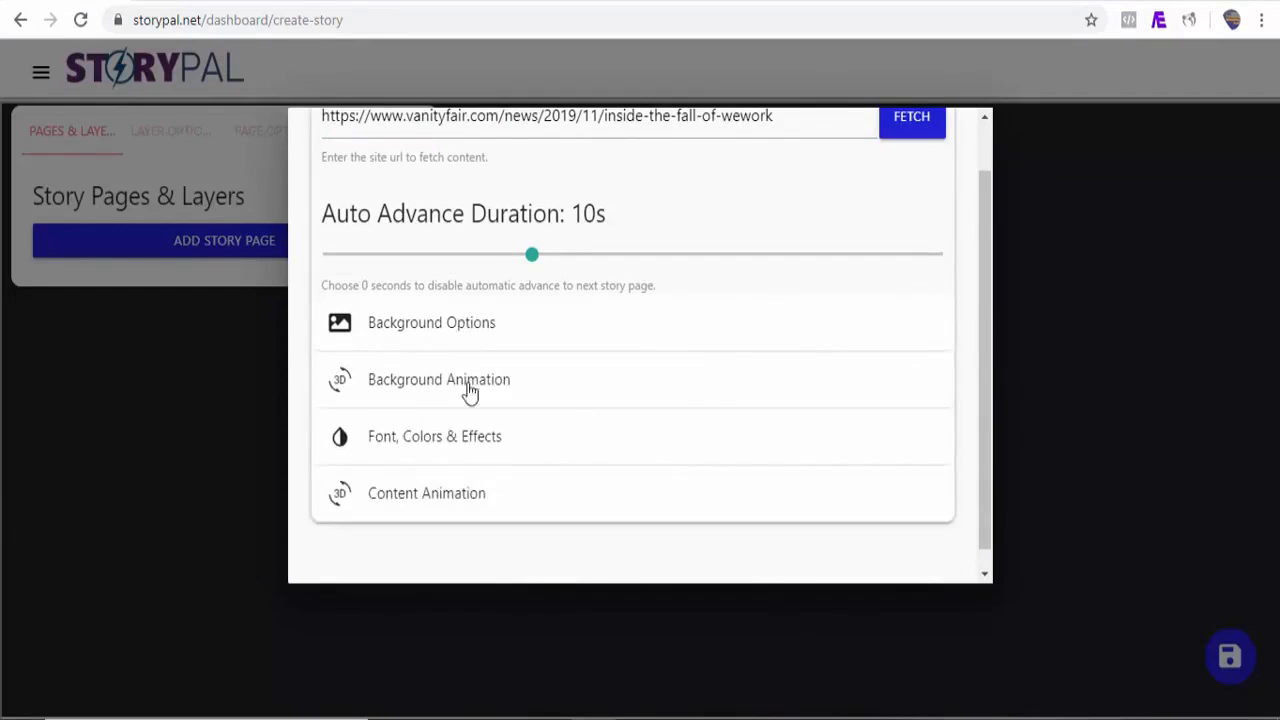
# Step: Set the background animation to Drop
pyautogui.click(445, 380)
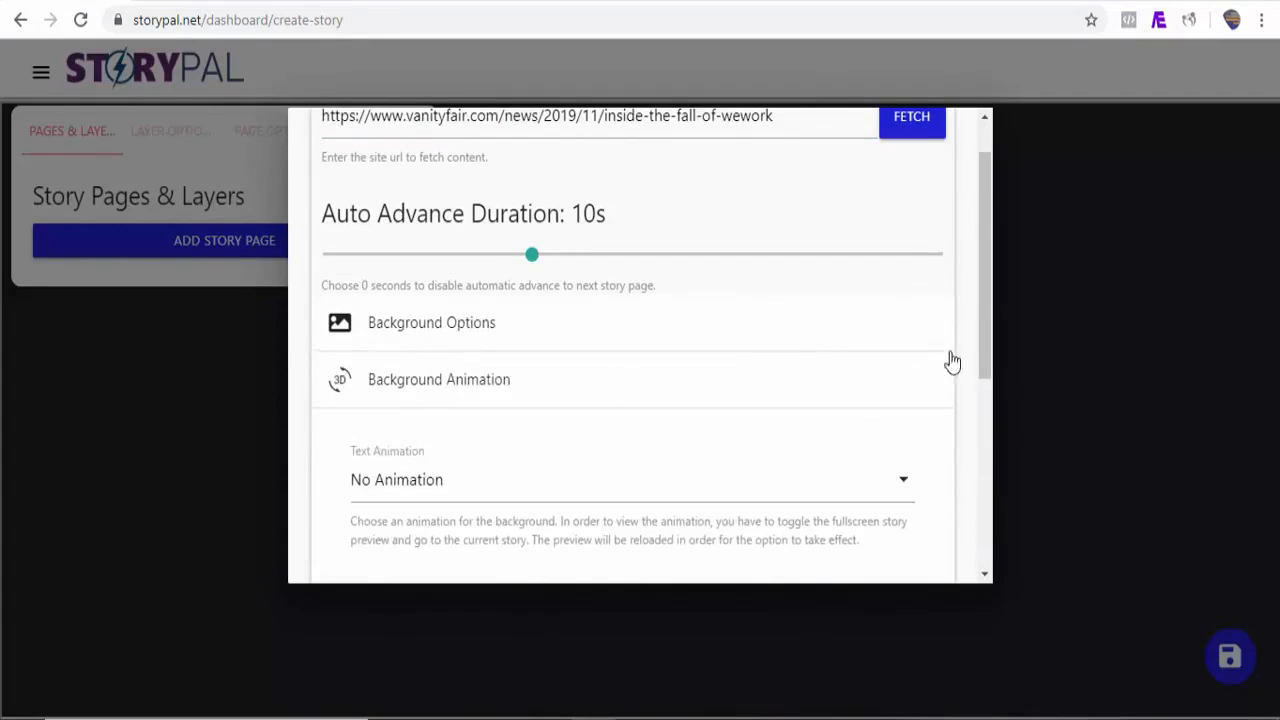
pyautogui.moveTo(991, 337); pyautogui.dragTo(989, 386)
pyautogui.click(806, 380)
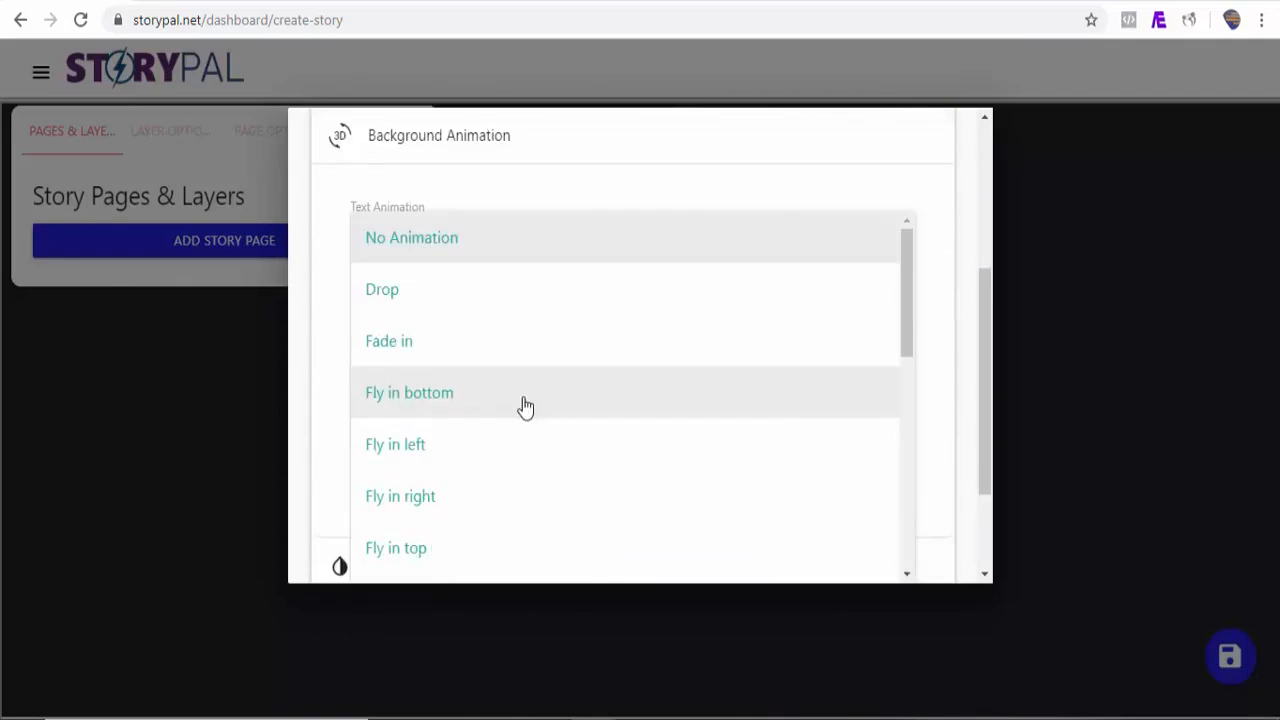
pyautogui.click(419, 310)
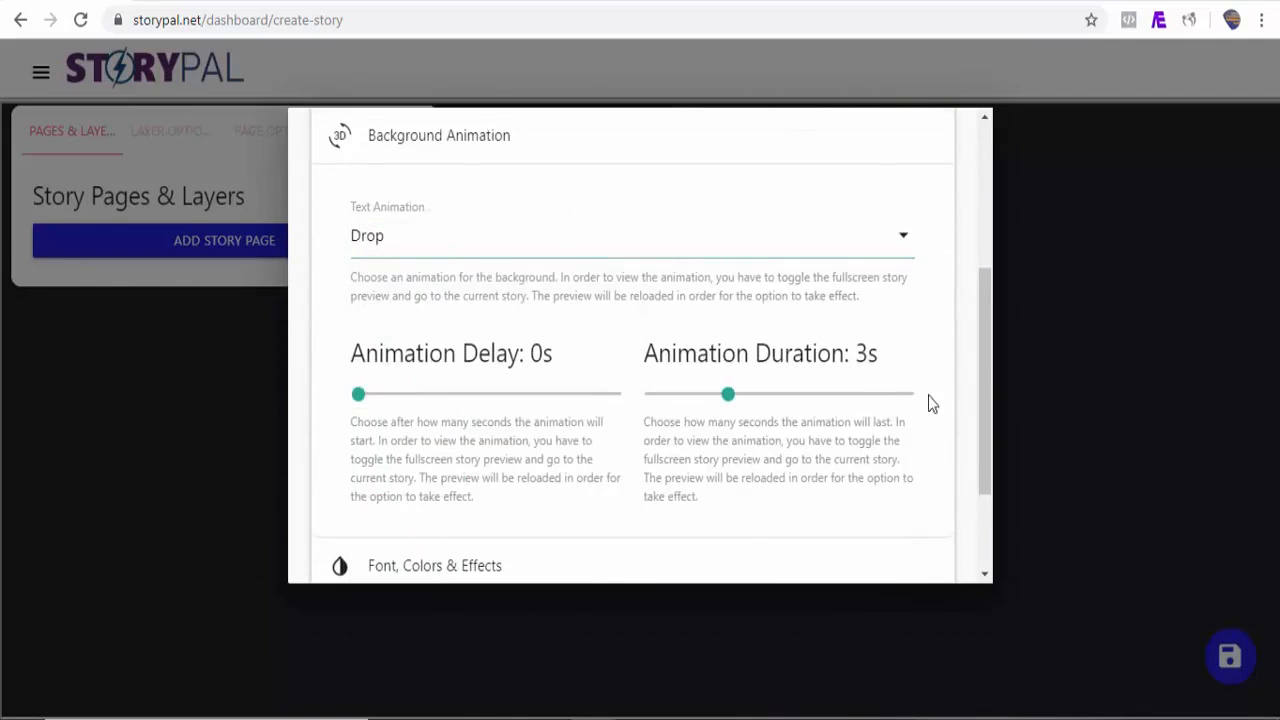
# Step: Set the content text animation to Fly in right with a 1.1s animation delay
pyautogui.moveTo(986, 350); pyautogui.dragTo(986, 437)
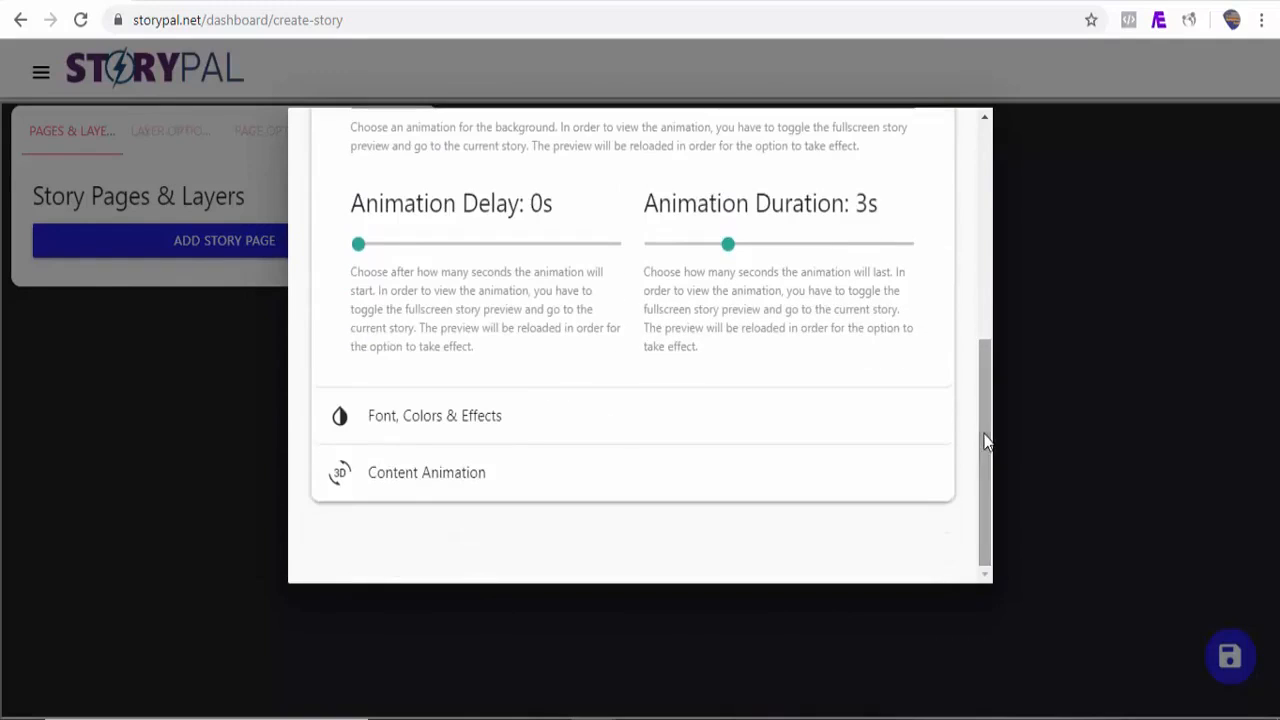
pyautogui.click(486, 430)
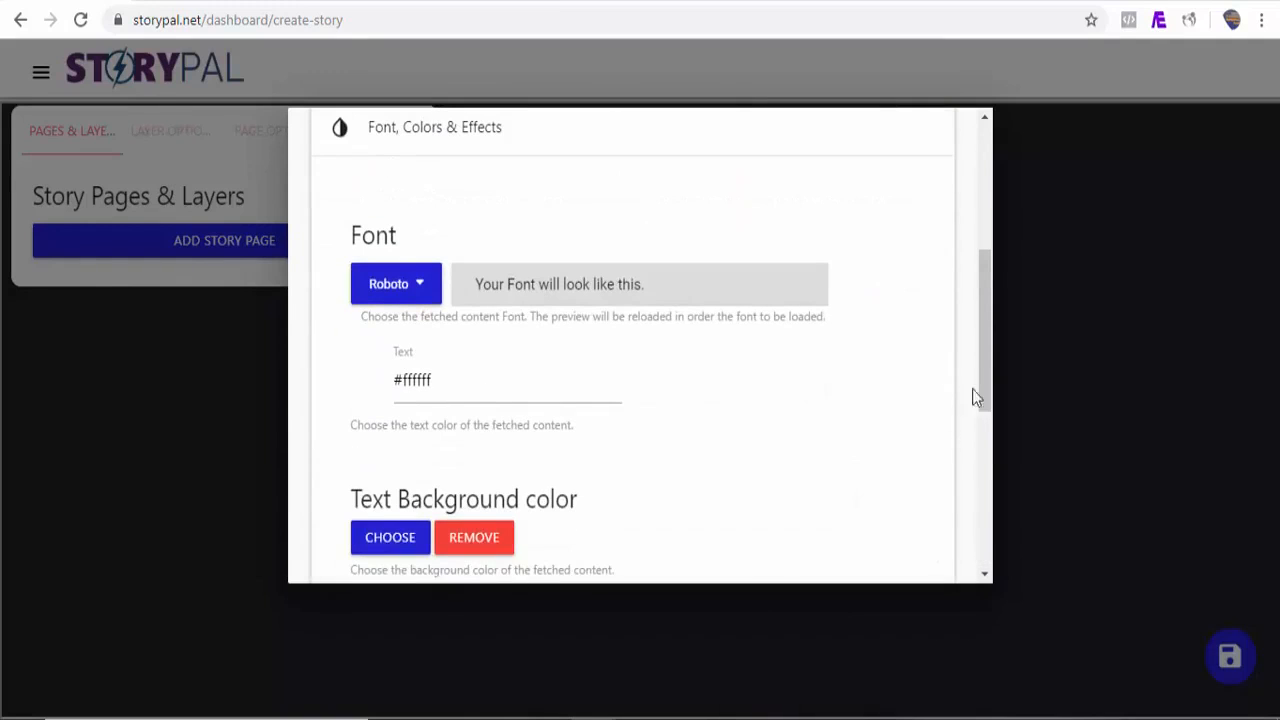
pyautogui.moveTo(985, 395); pyautogui.dragTo(985, 537)
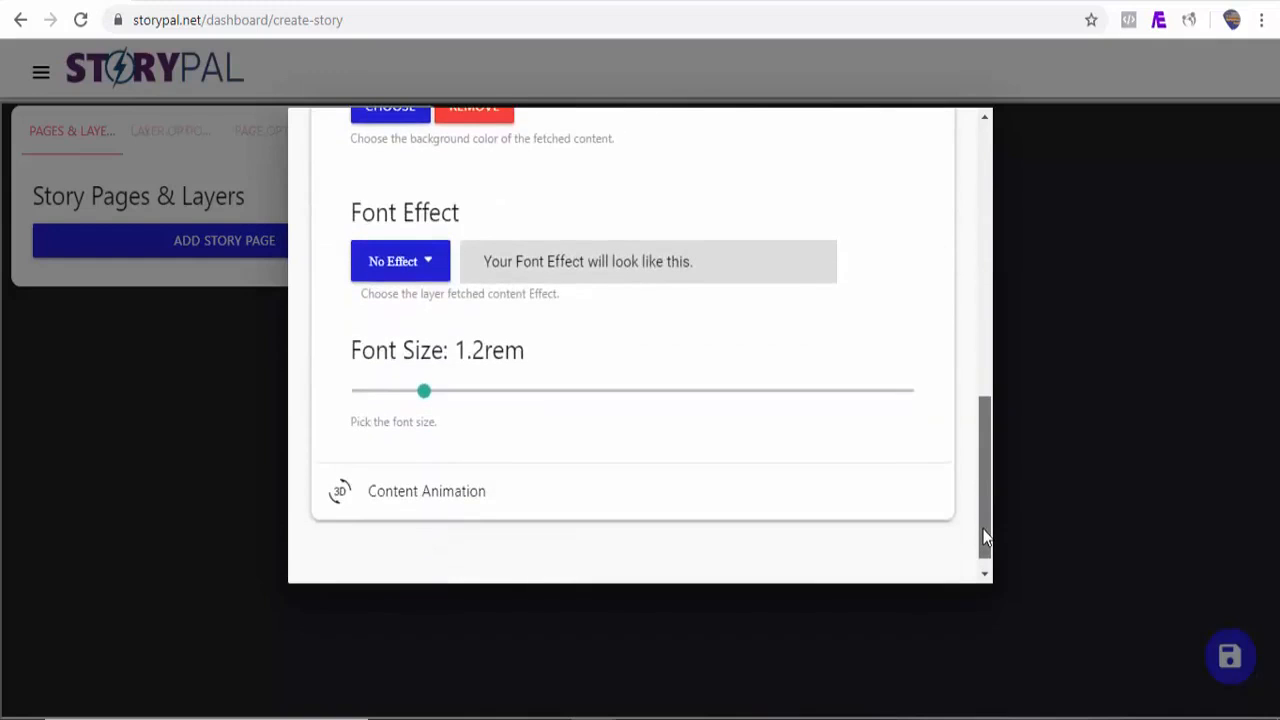
pyautogui.click(438, 495)
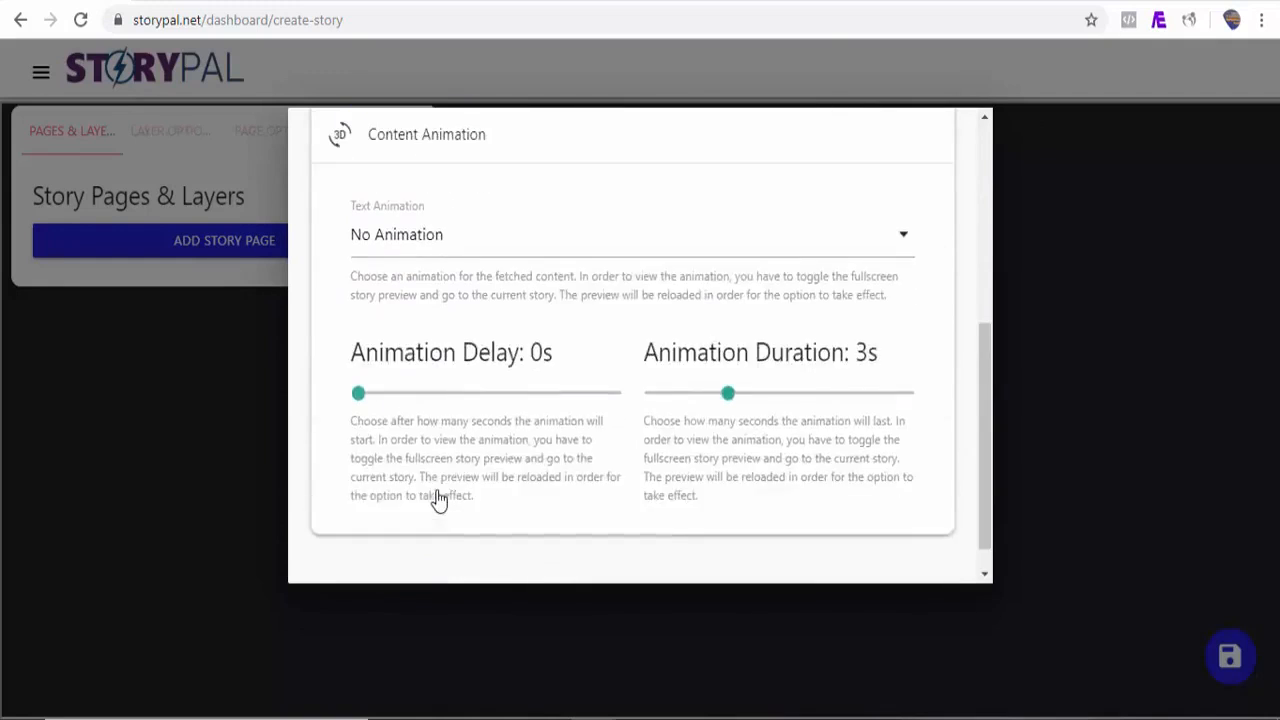
pyautogui.moveTo(358, 395); pyautogui.dragTo(387, 395)
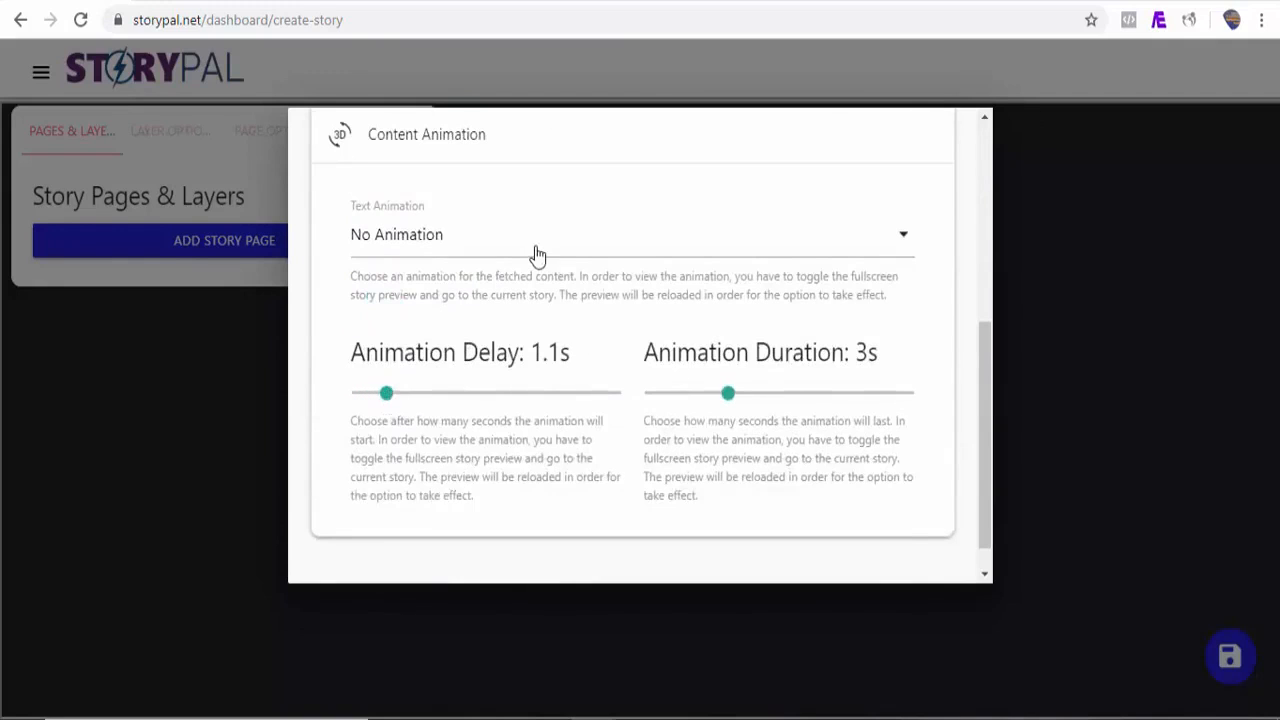
pyautogui.scroll(-1, 537, 255)
pyautogui.click(505, 218)
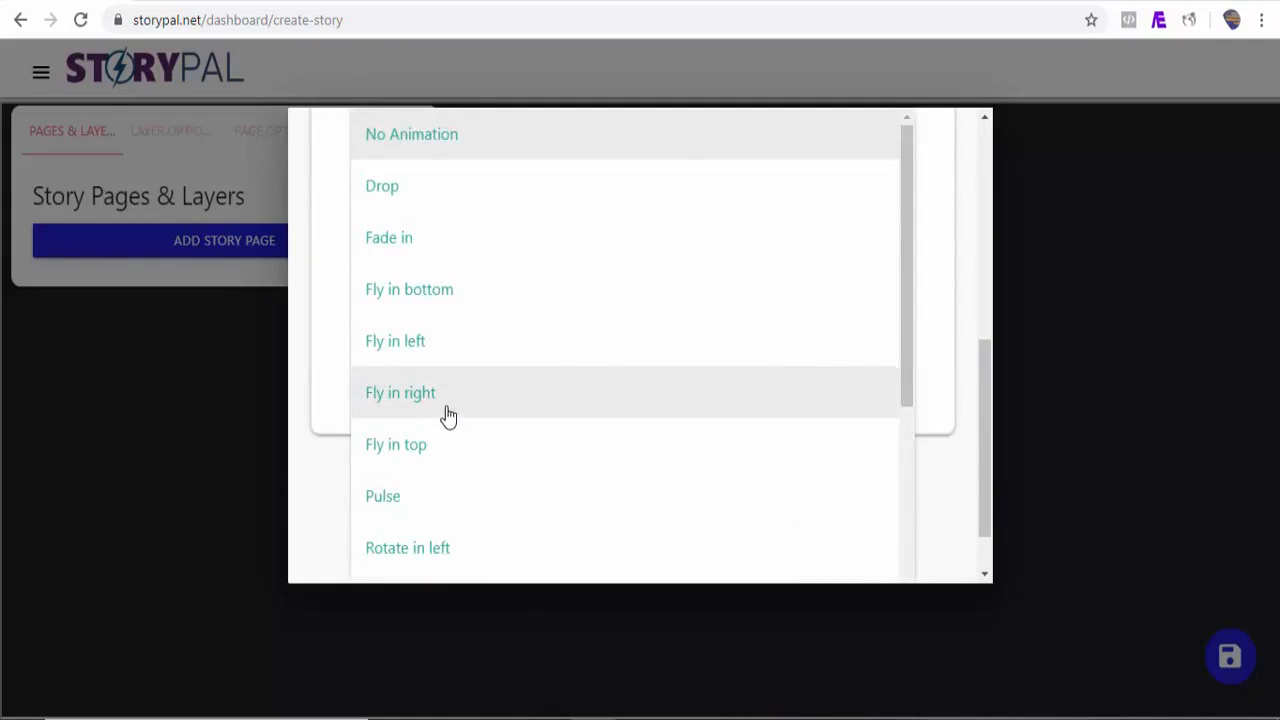
pyautogui.click(447, 416)
# Step: Fetch the website content and decline automatic story creation
pyautogui.moveTo(984, 455); pyautogui.dragTo(837, 194)
pyautogui.click(920, 180)
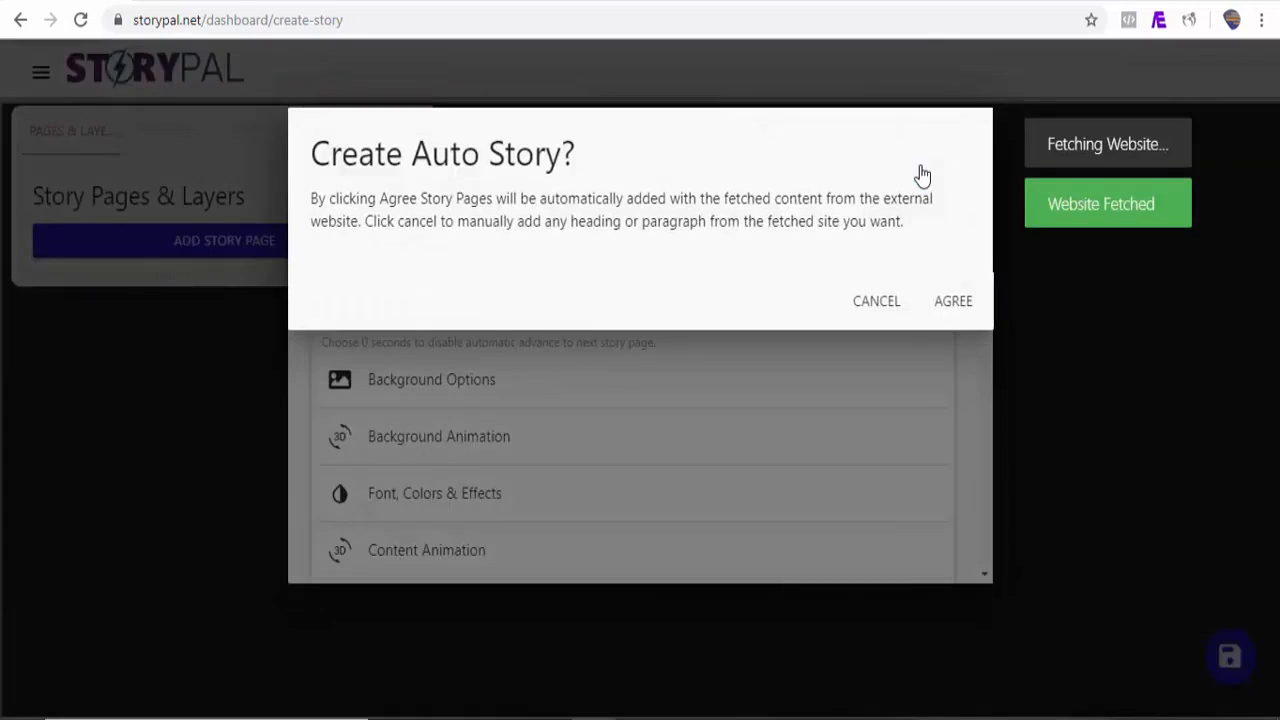
pyautogui.click(876, 303)
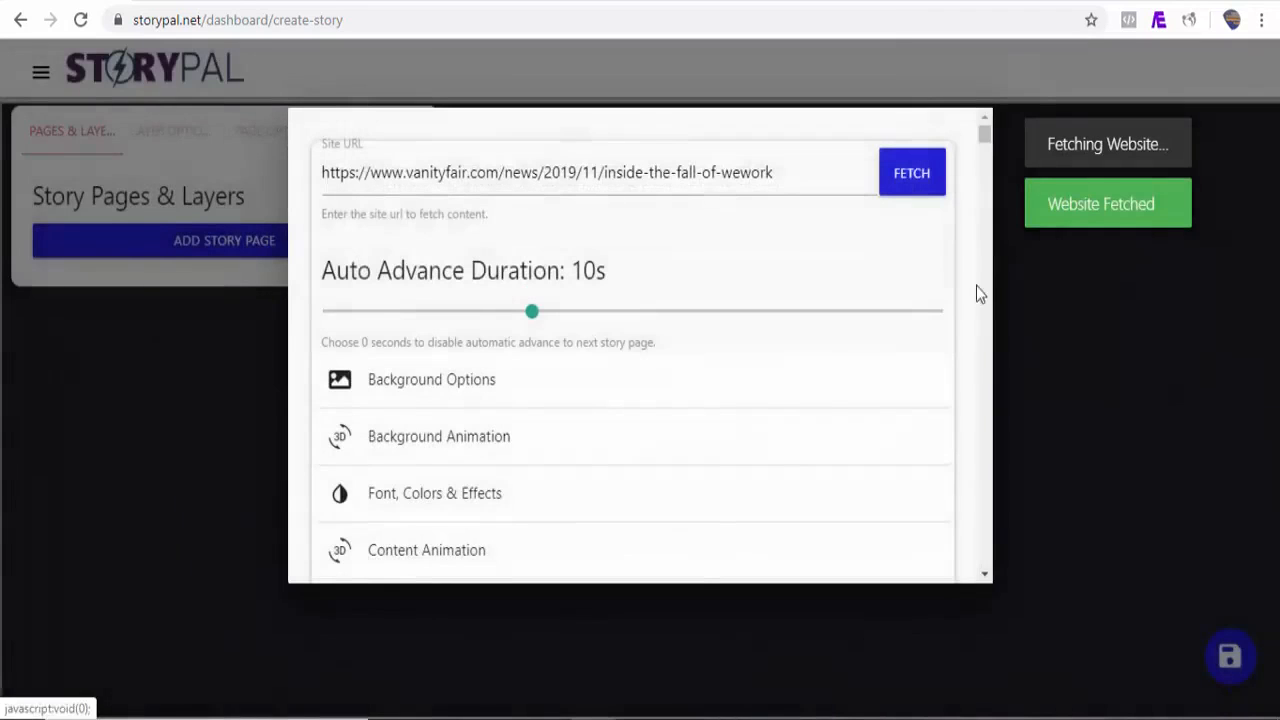
# Step: Add the fetched paragraph beginning 'For an embattled CEO' as a new story page and close the content dialog
pyautogui.moveTo(985, 138); pyautogui.dragTo(985, 166)
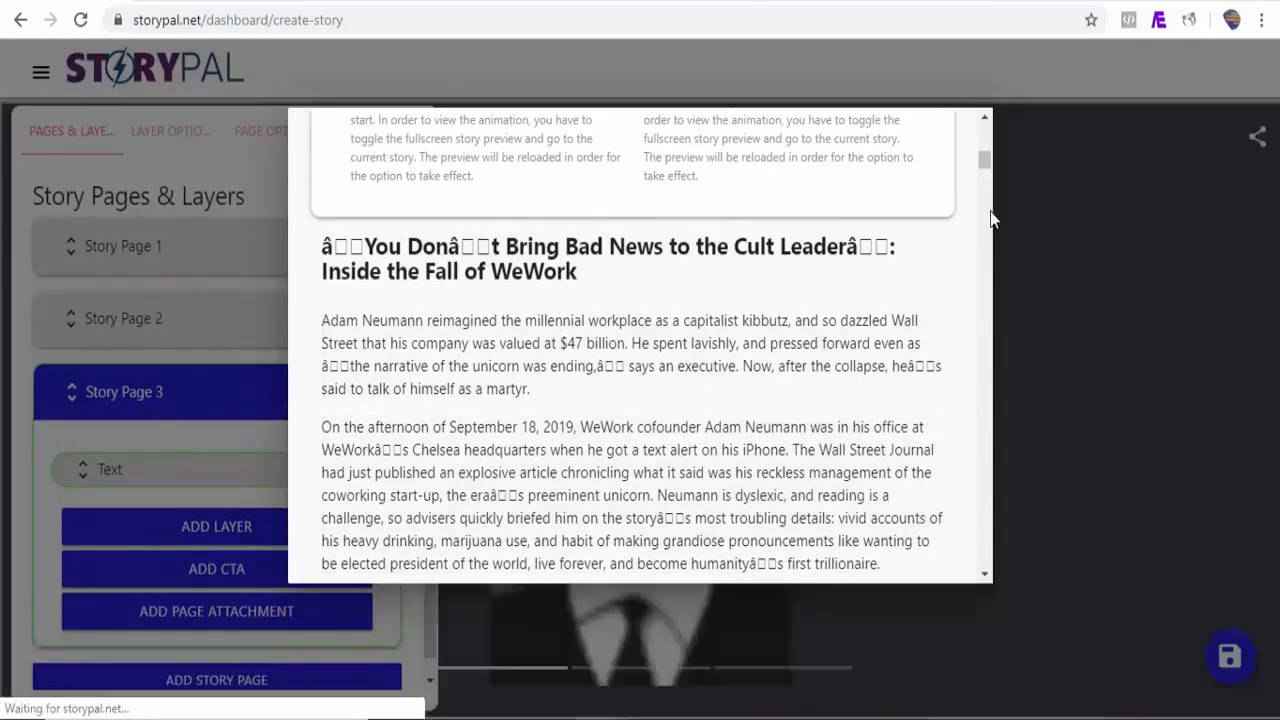
pyautogui.scroll(4, 985, 165)
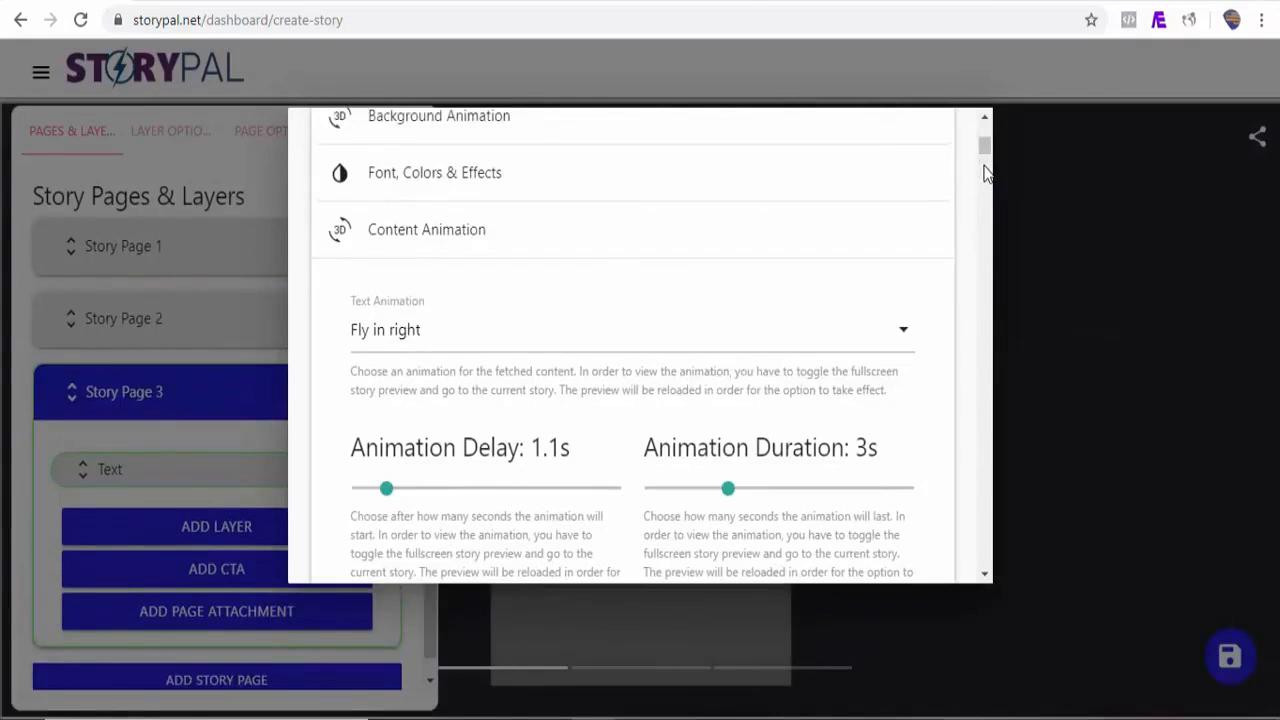
pyautogui.moveTo(985, 155); pyautogui.dragTo(982, 184)
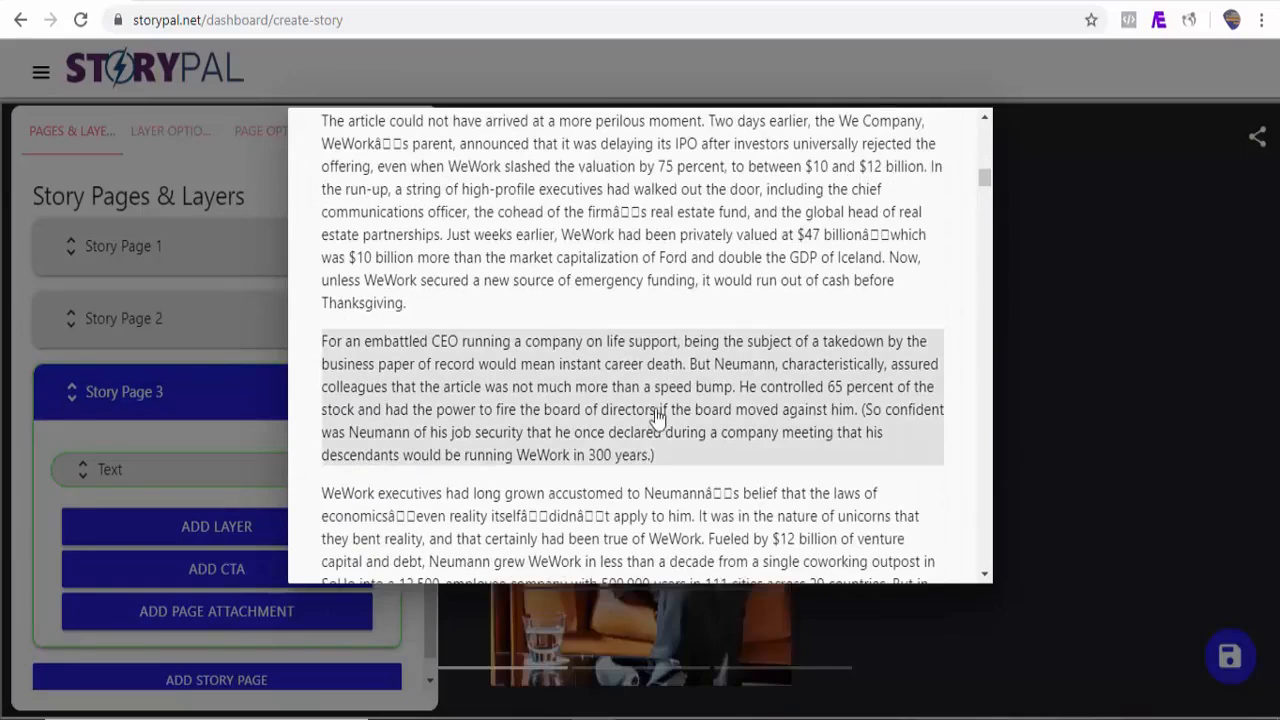
pyautogui.click(600, 420)
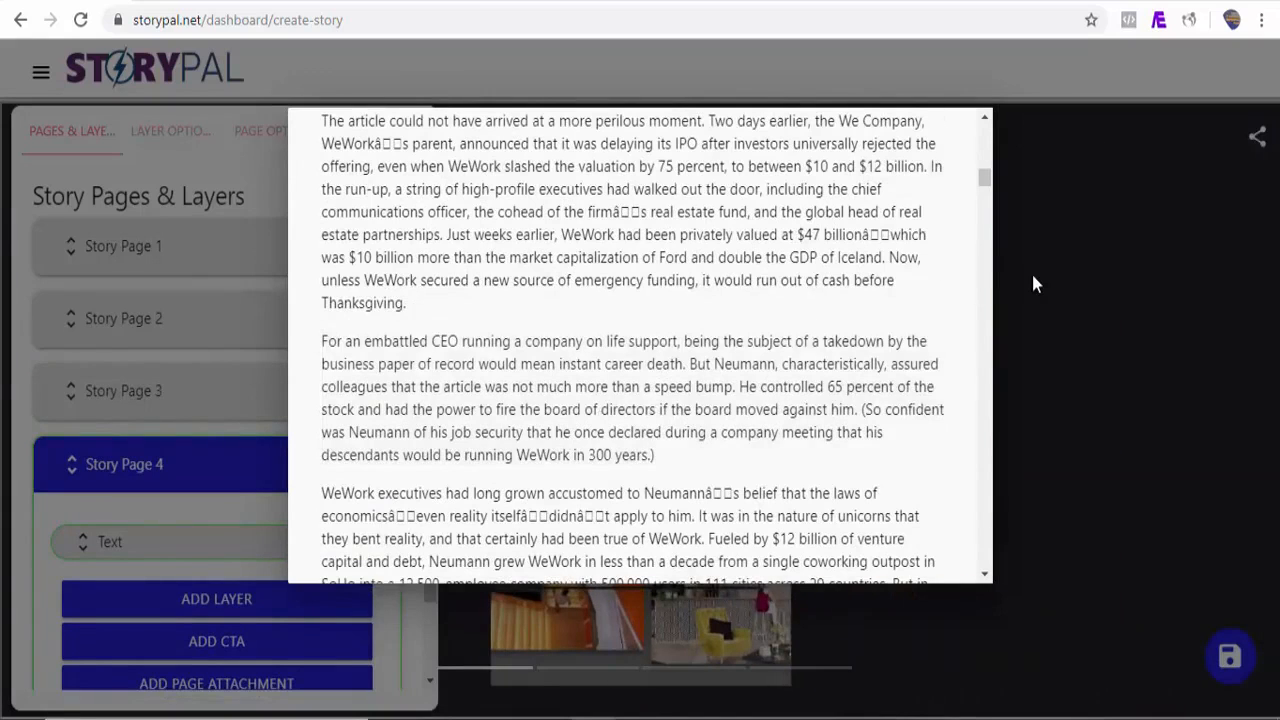
pyautogui.click(1031, 271)
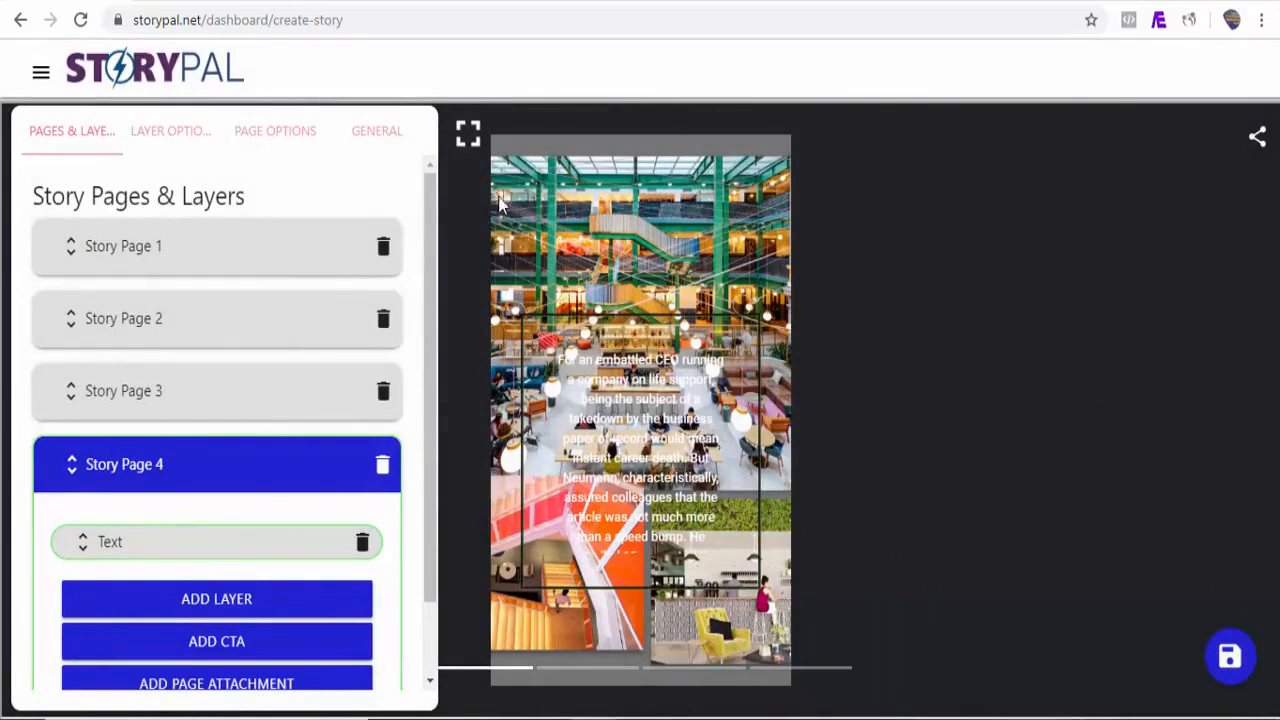
# Step: Preview the story in fullscreen, page through every page, then expand Story Page 1
pyautogui.click(469, 137)
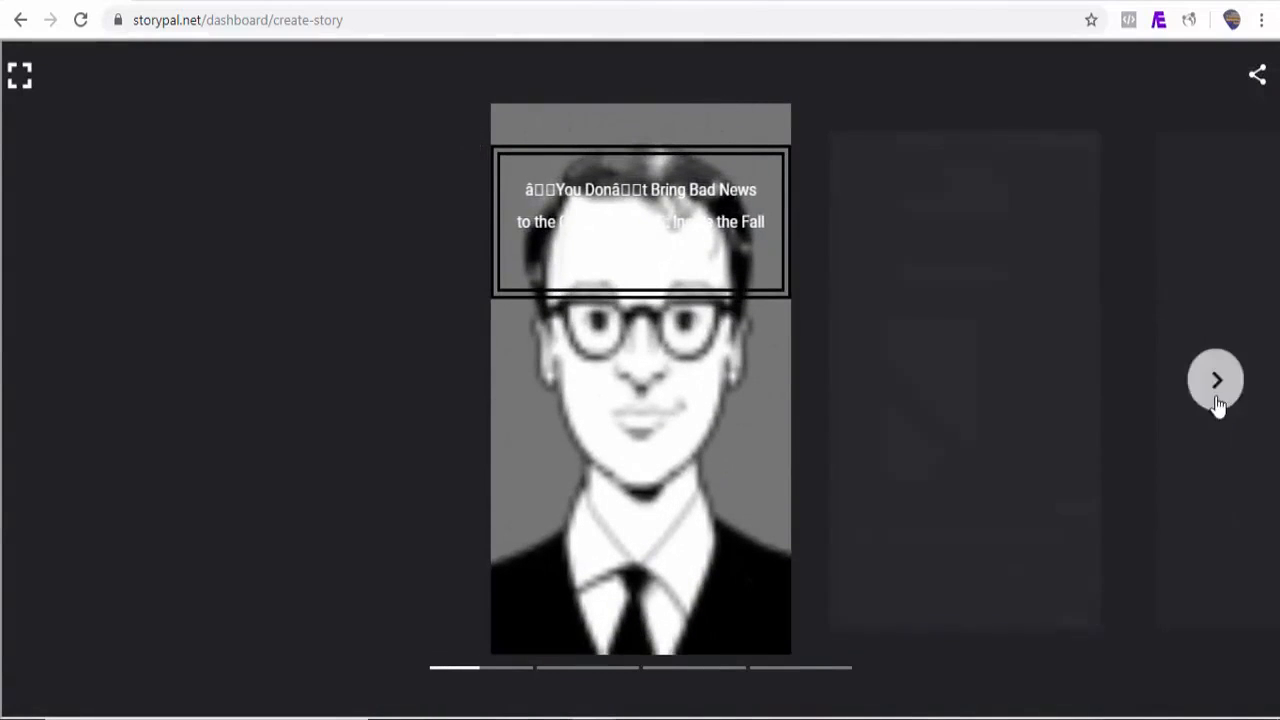
pyautogui.click(1218, 398)
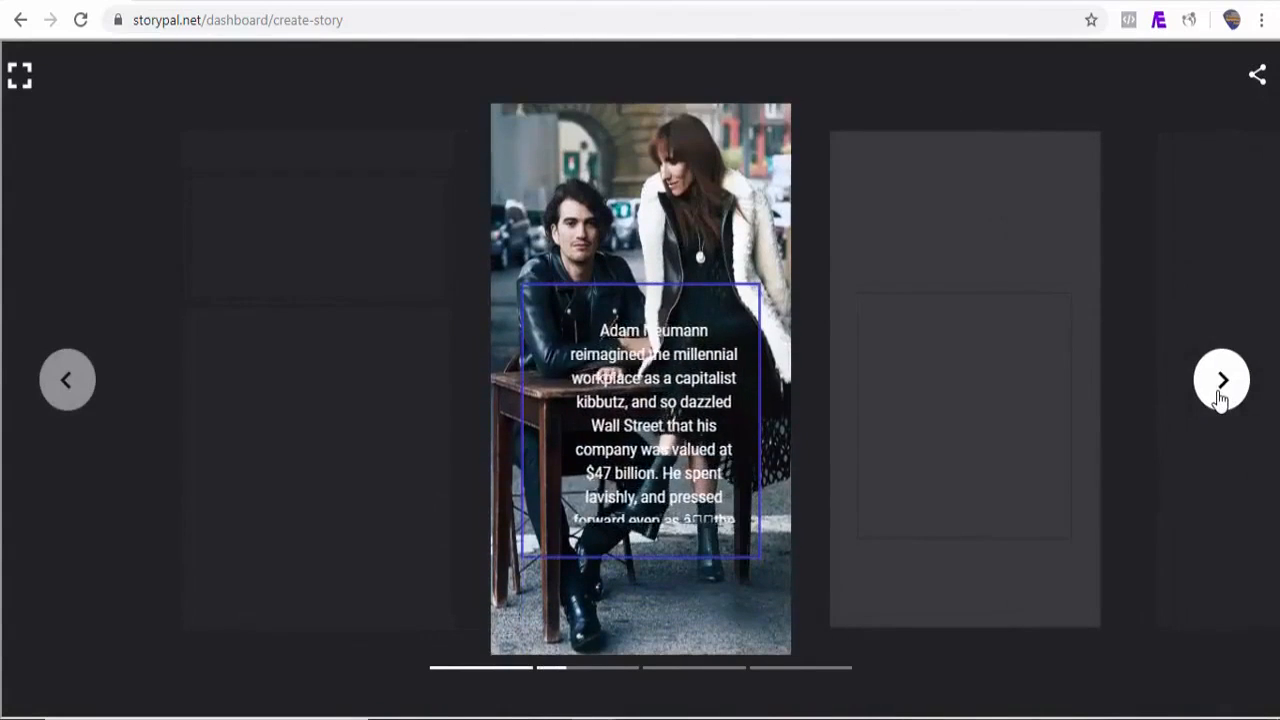
pyautogui.click(1218, 398)
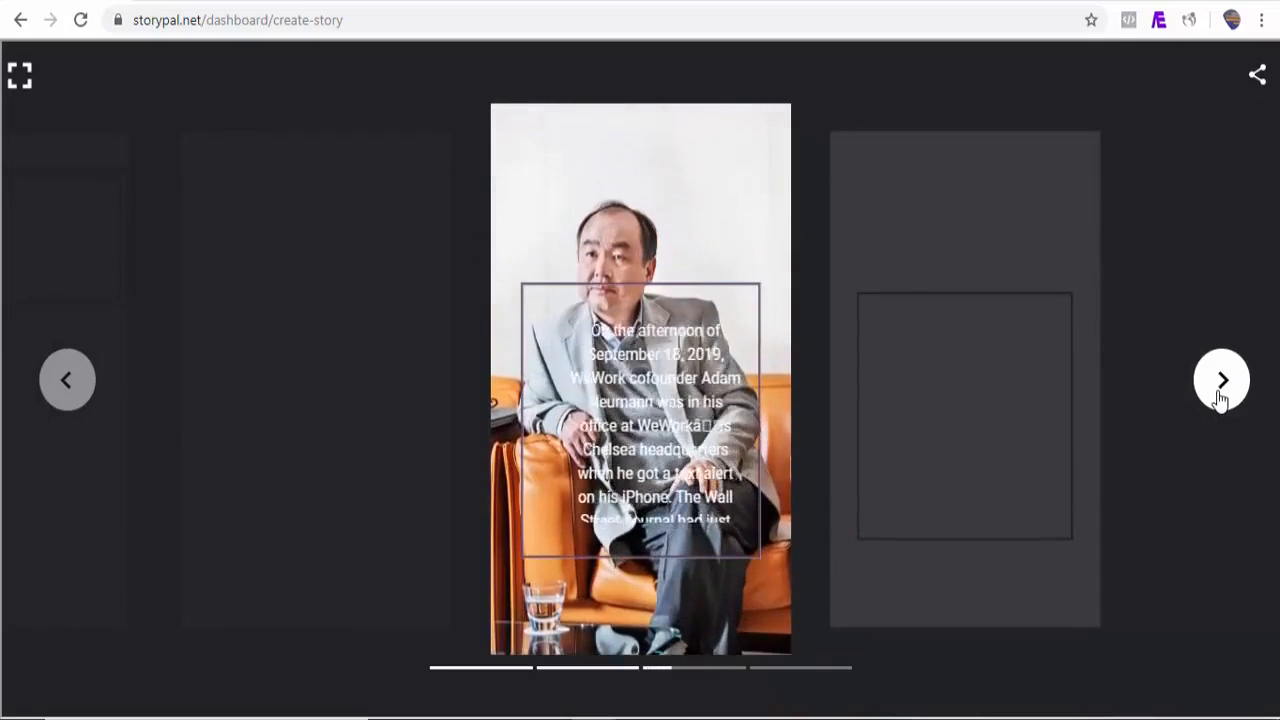
pyautogui.click(1218, 398)
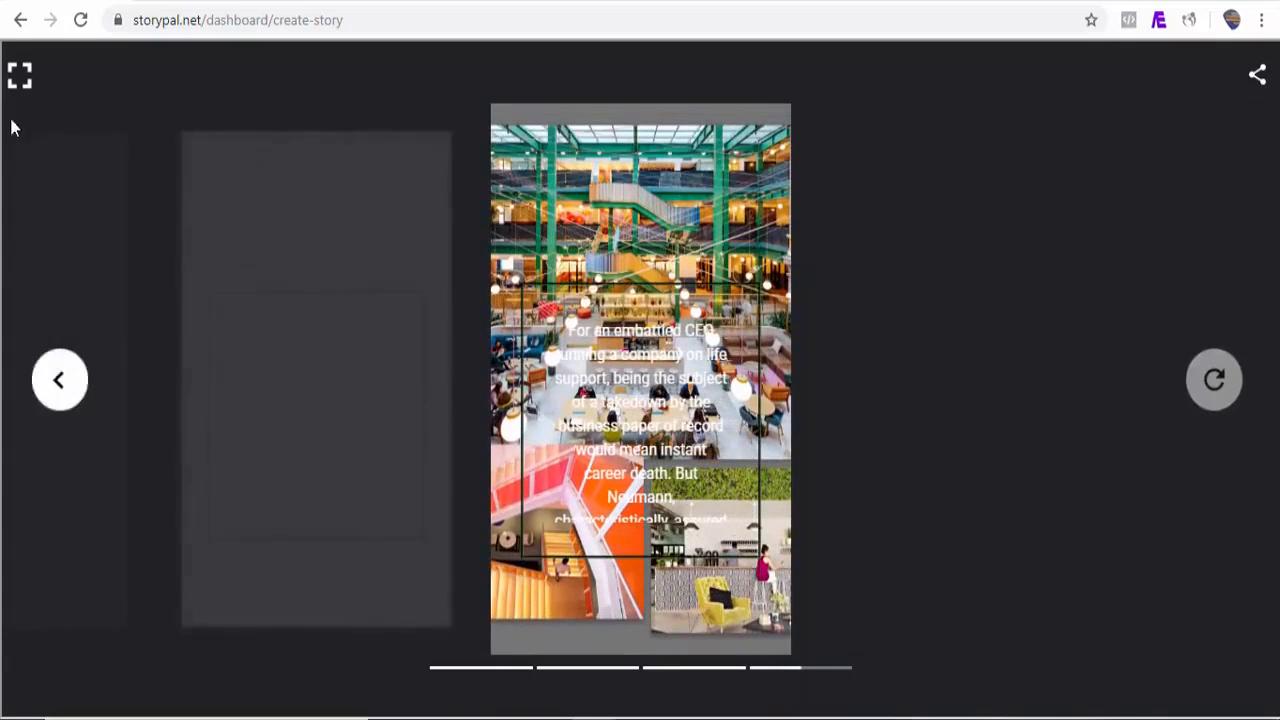
pyautogui.click(19, 79)
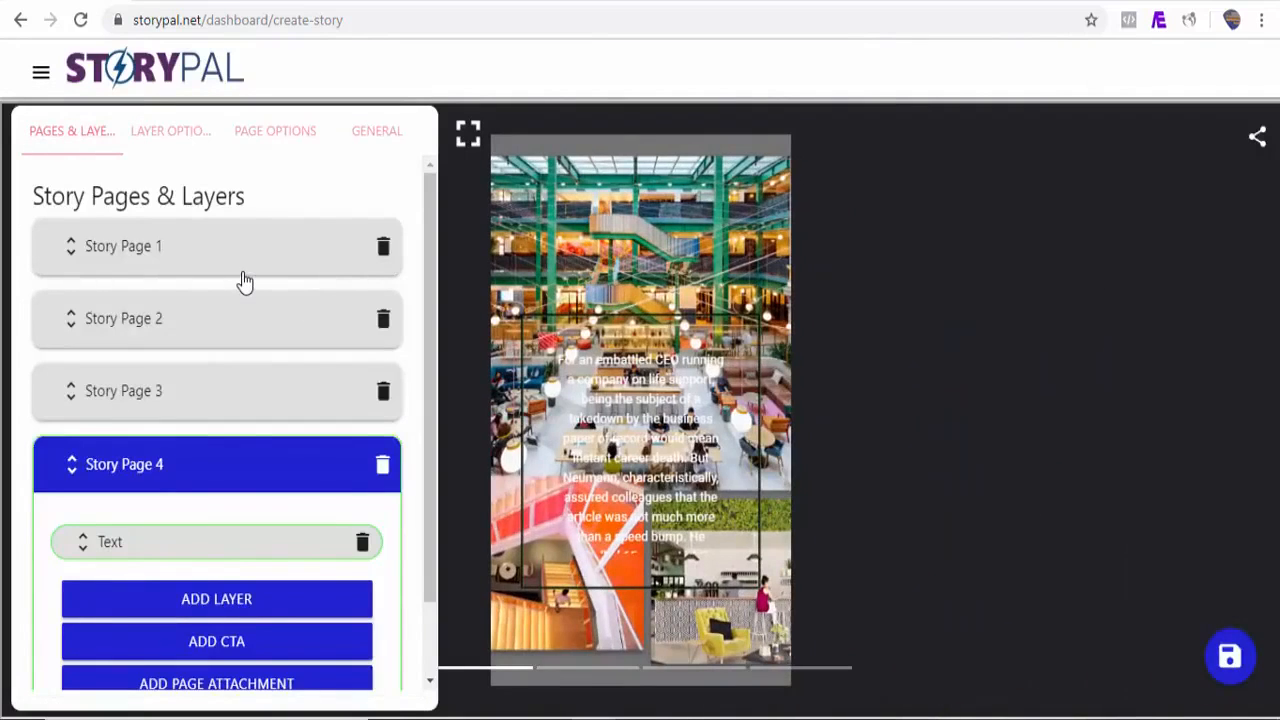
pyautogui.click(243, 274)
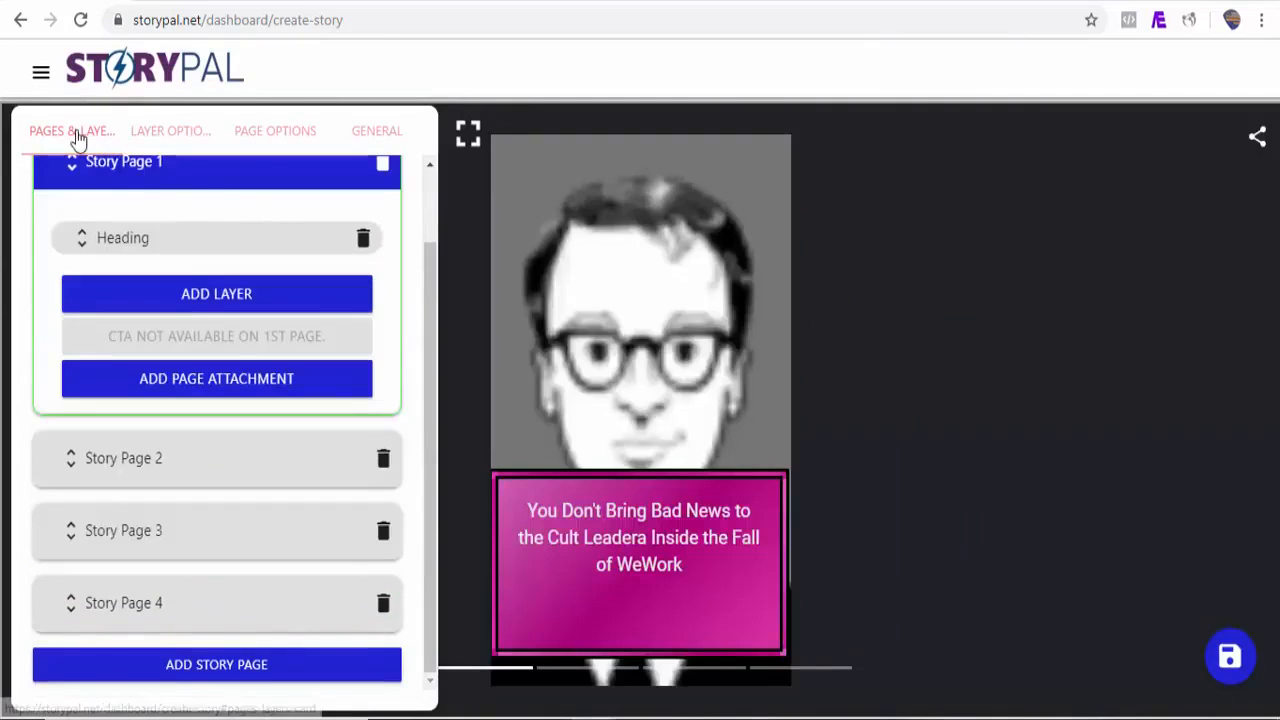
# Step: Preview the story in fullscreen, page through to the last page, and exit fullscreen
pyautogui.click(469, 135)
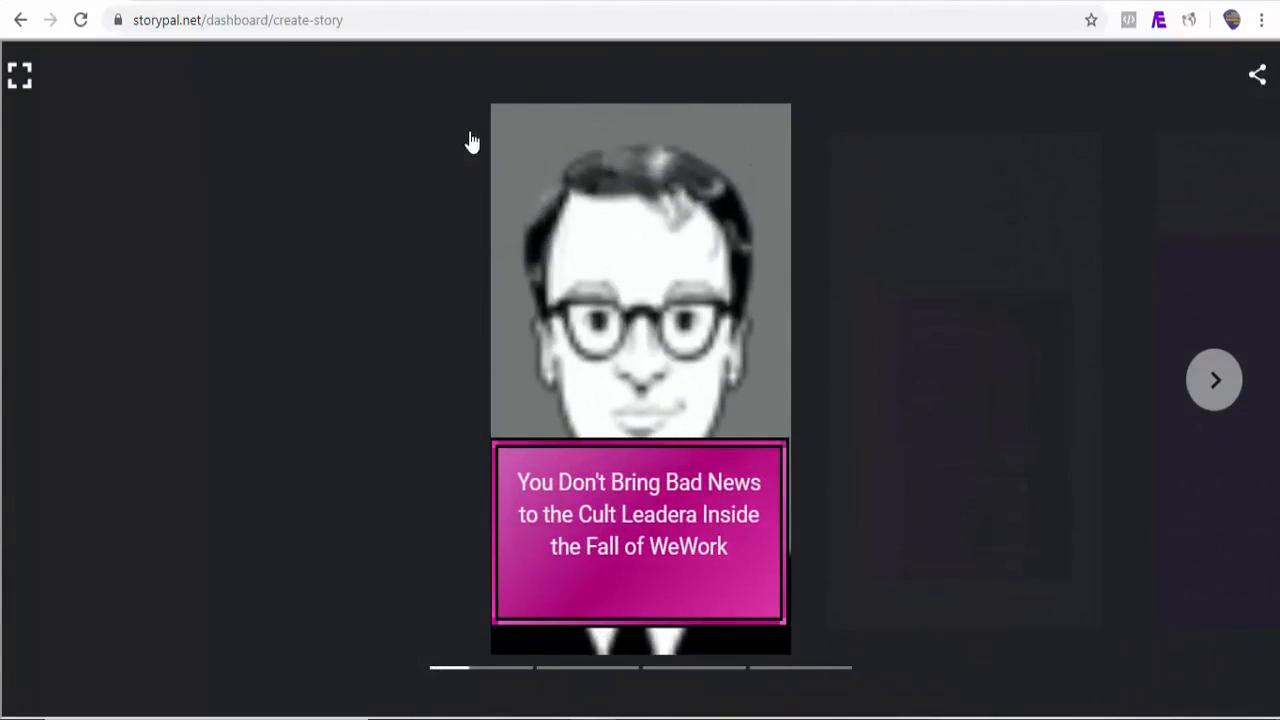
pyautogui.click(1238, 396)
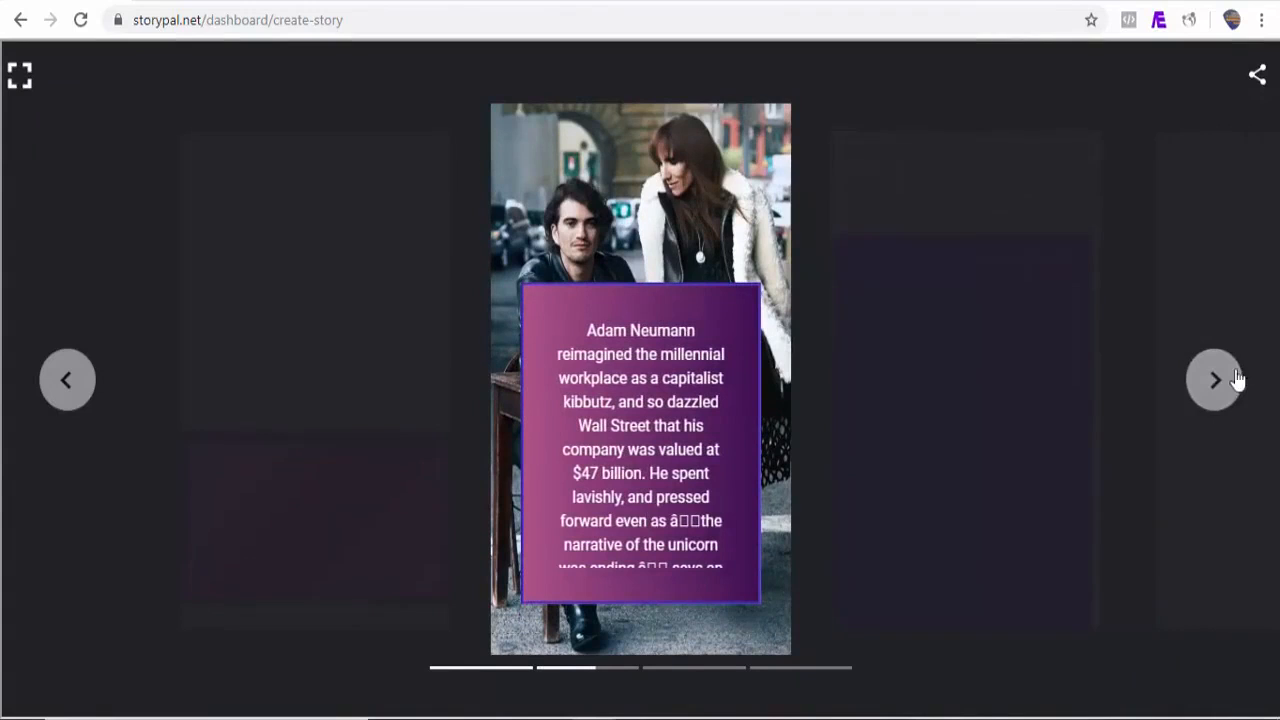
pyautogui.click(1226, 385)
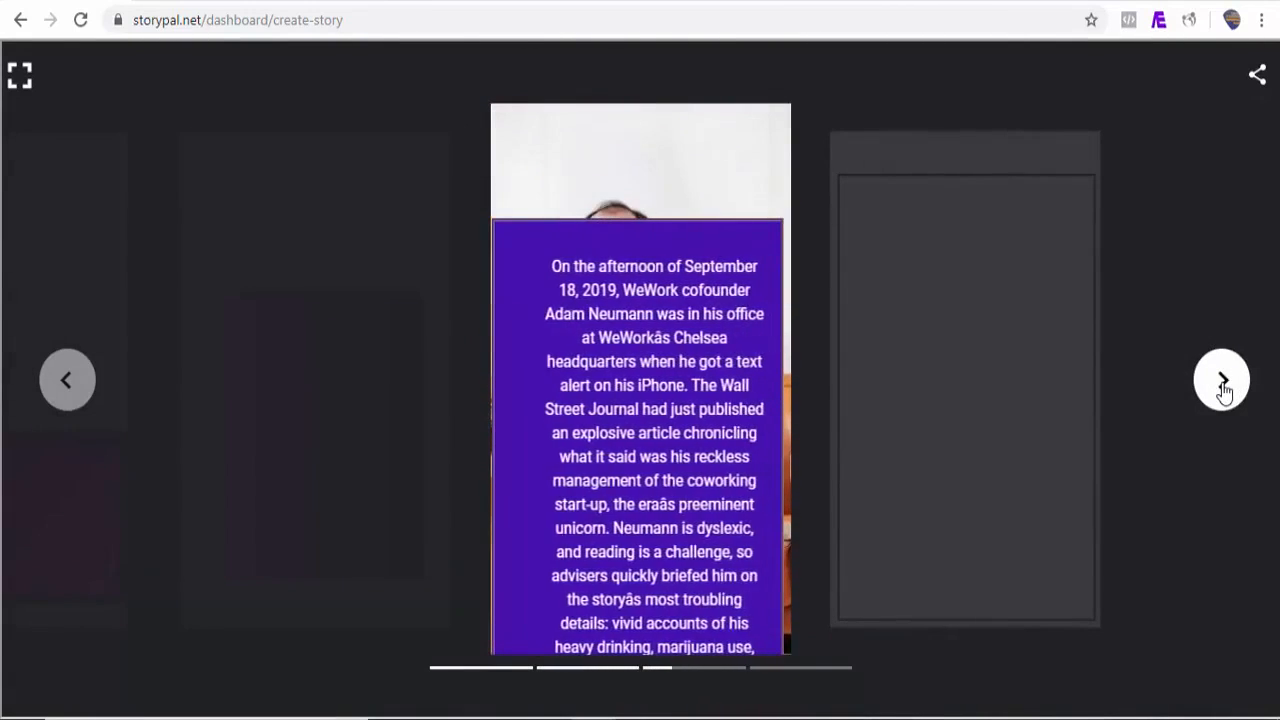
pyautogui.click(1223, 385)
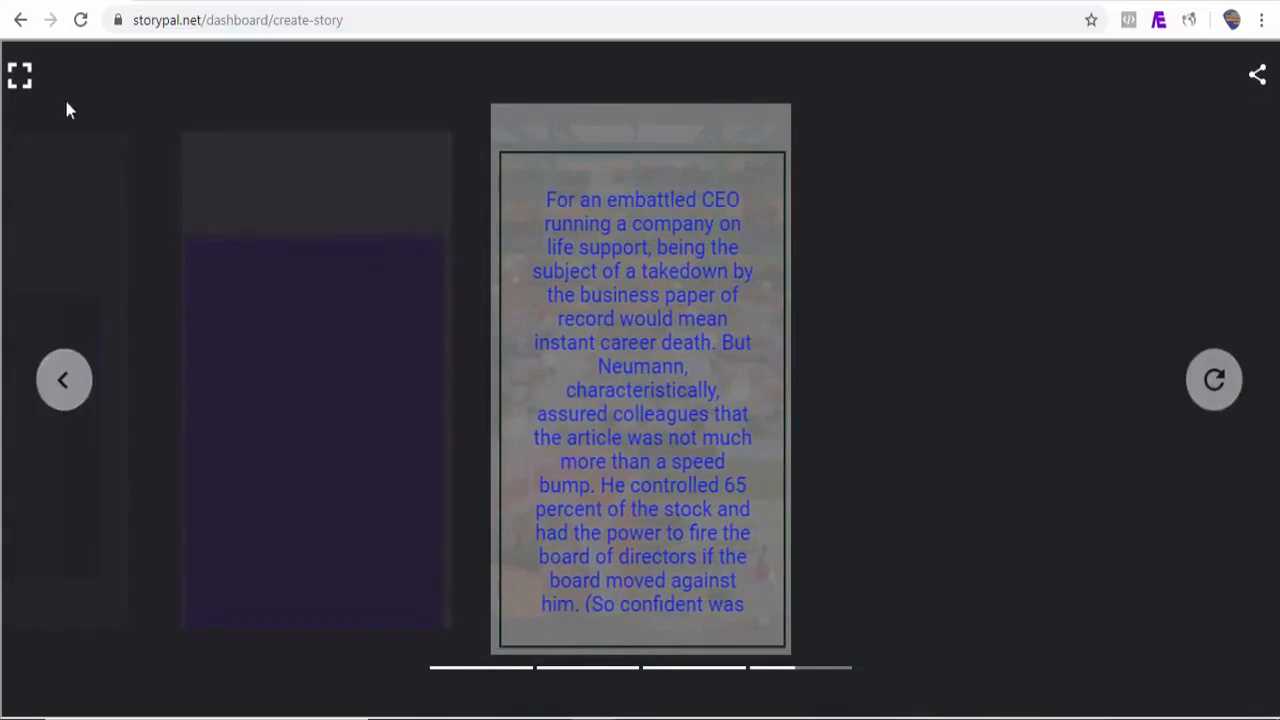
pyautogui.click(20, 76)
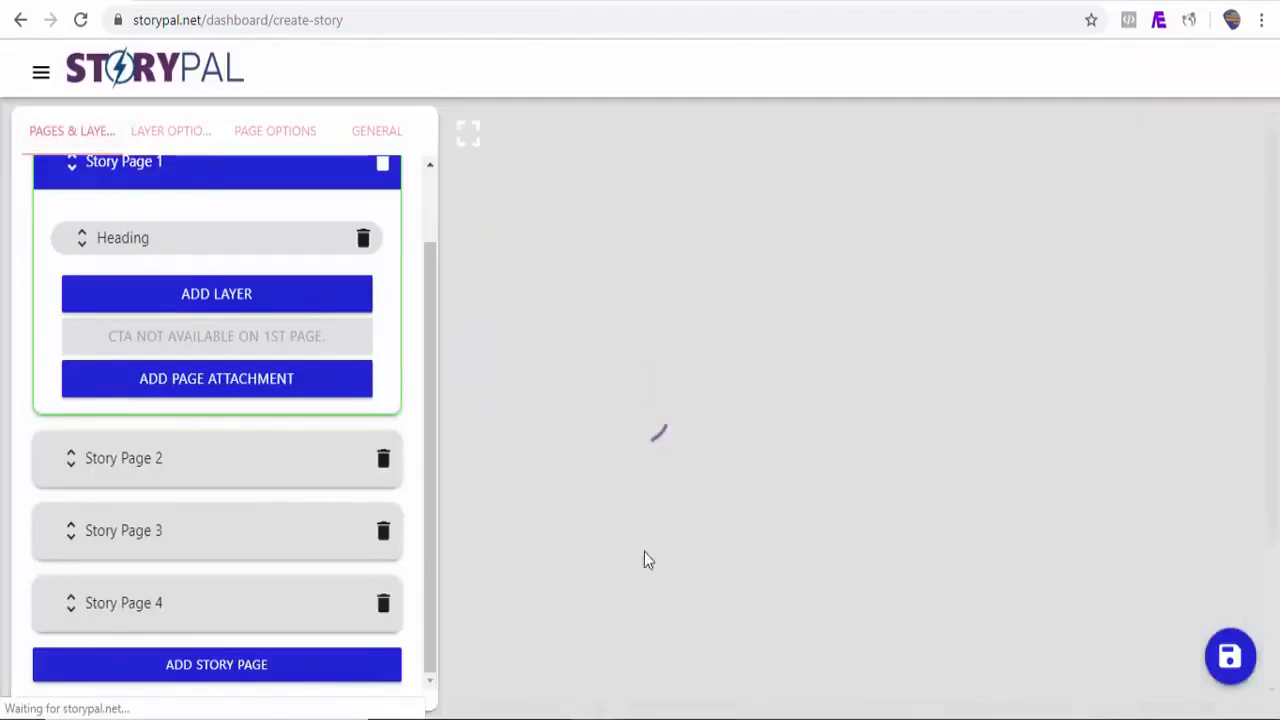
# Step: Open the story's General Information section, then go to the My Stories list
pyautogui.click(380, 132)
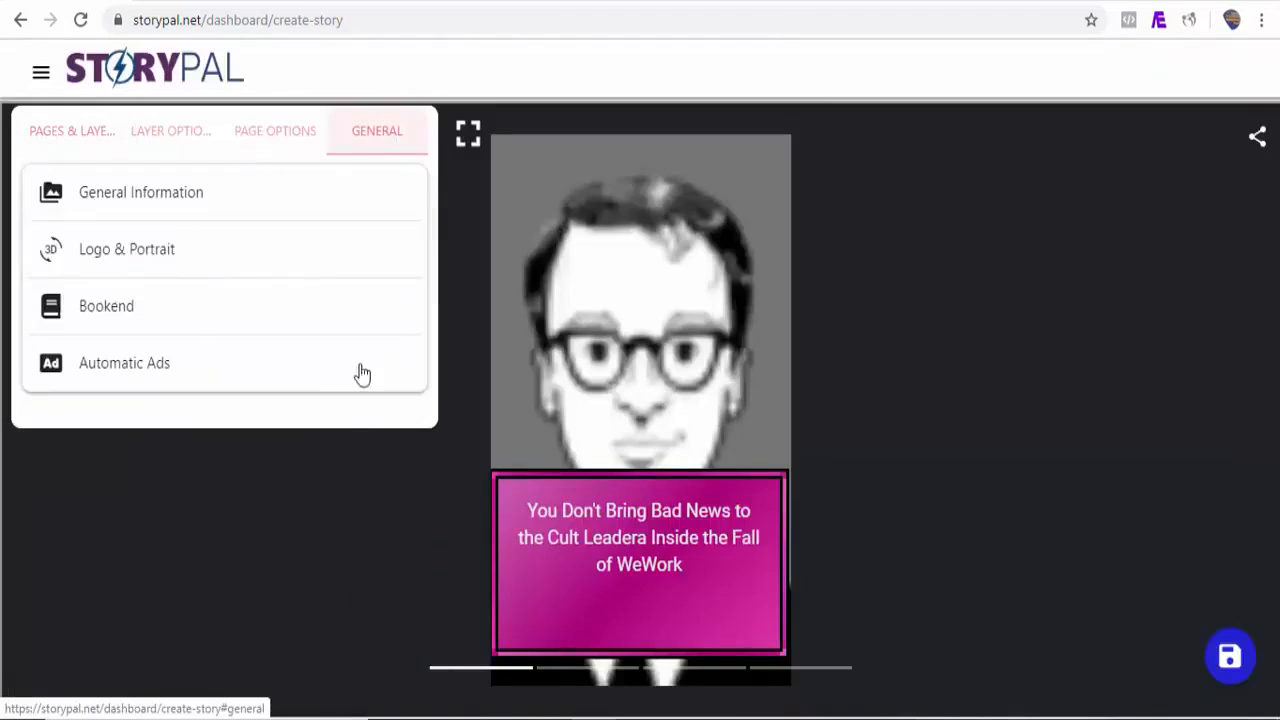
pyautogui.click(171, 206)
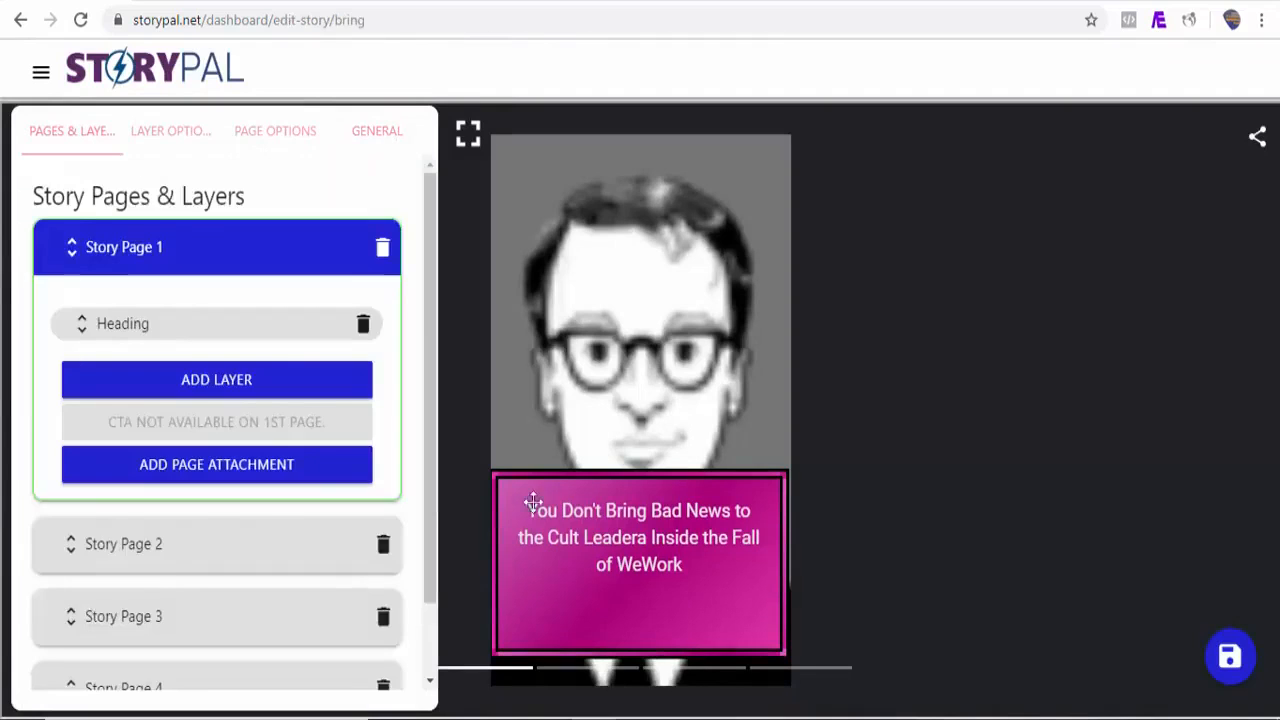
pyautogui.click(41, 73)
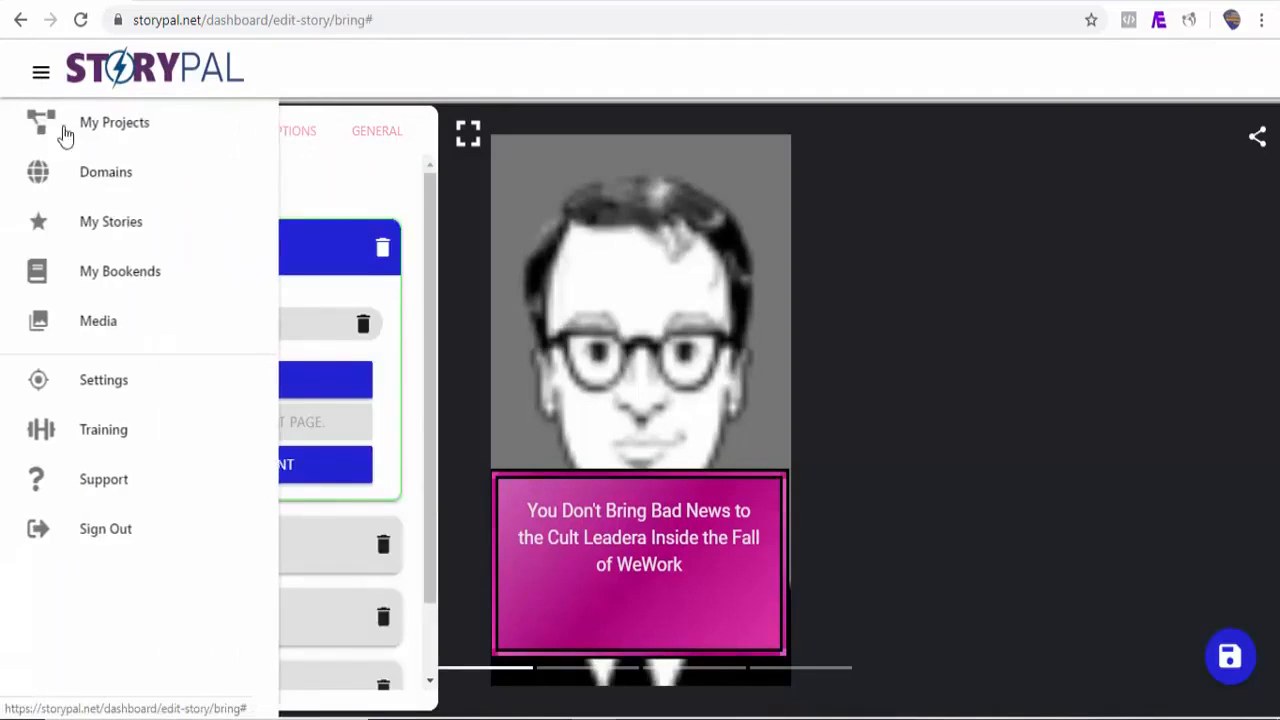
pyautogui.click(124, 234)
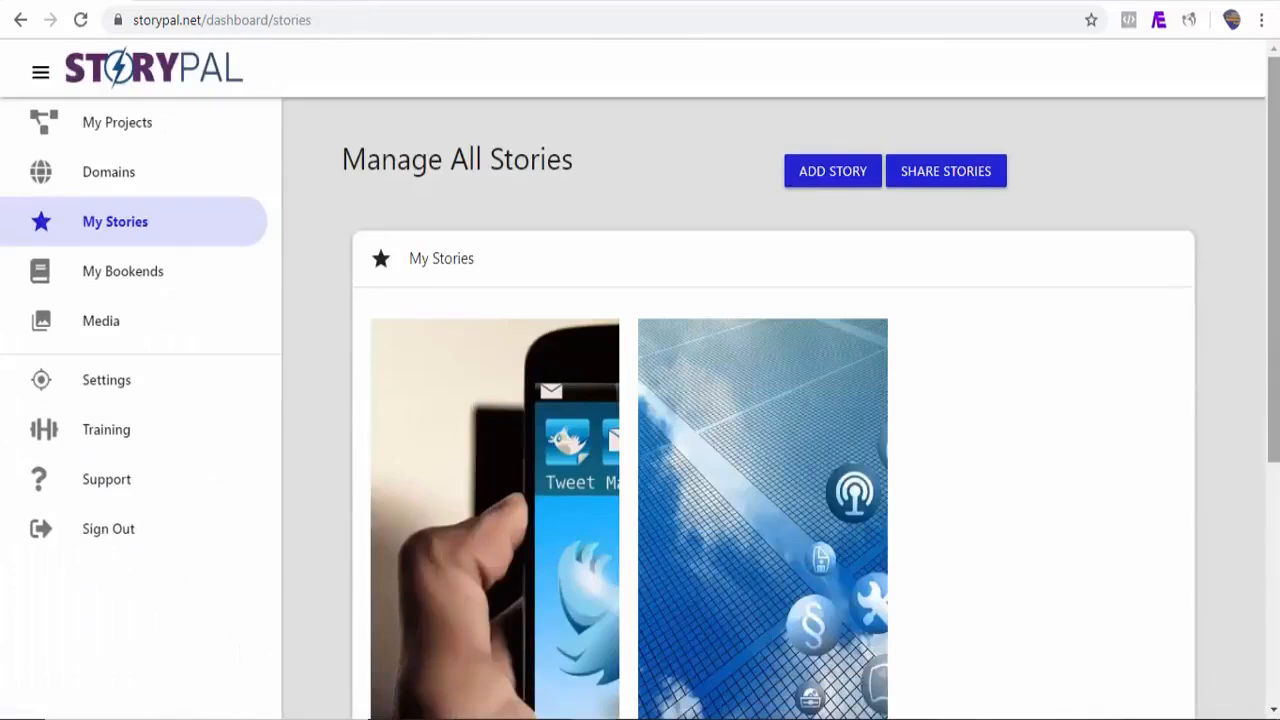
pyautogui.moveTo(1273, 285)
pyautogui.mouseDown()
pyautogui.moveTo(1273, 443)
pyautogui.moveTo(1273, 285)
pyautogui.mouseUp()
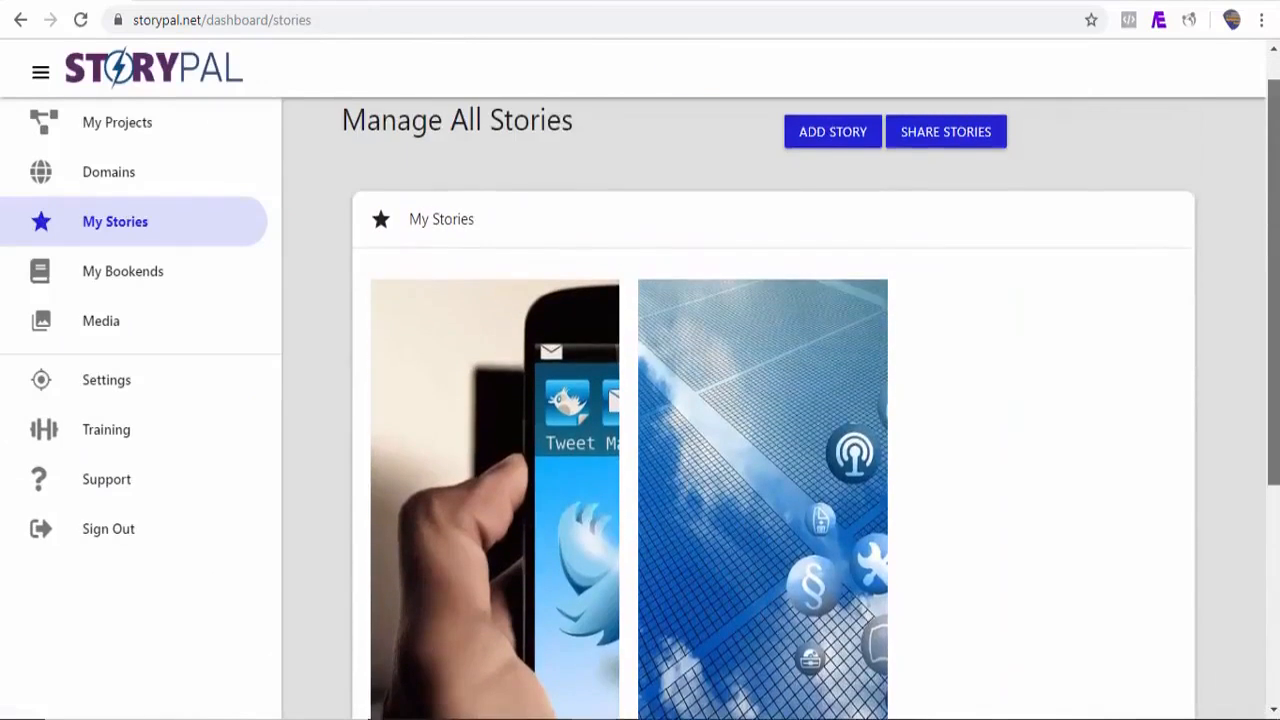
# Step: Add a new story and choose to add its story page from an RSS feed
pyautogui.click(851, 183)
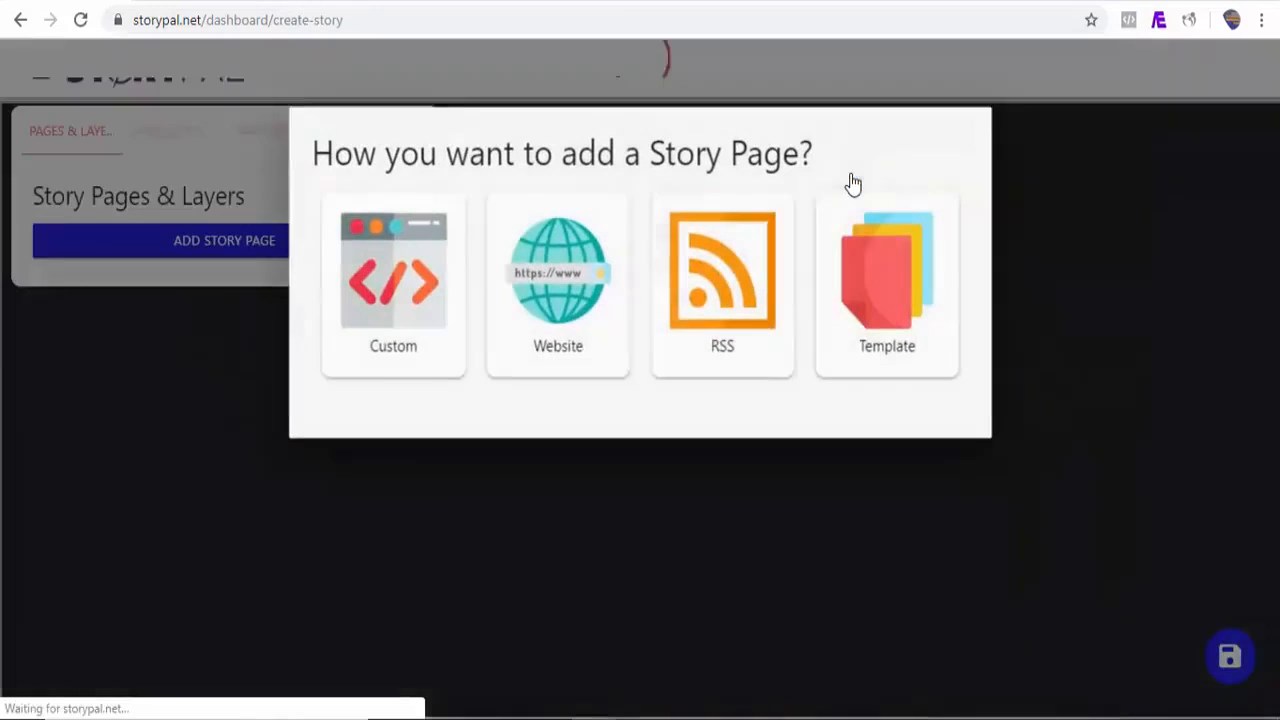
pyautogui.click(741, 289)
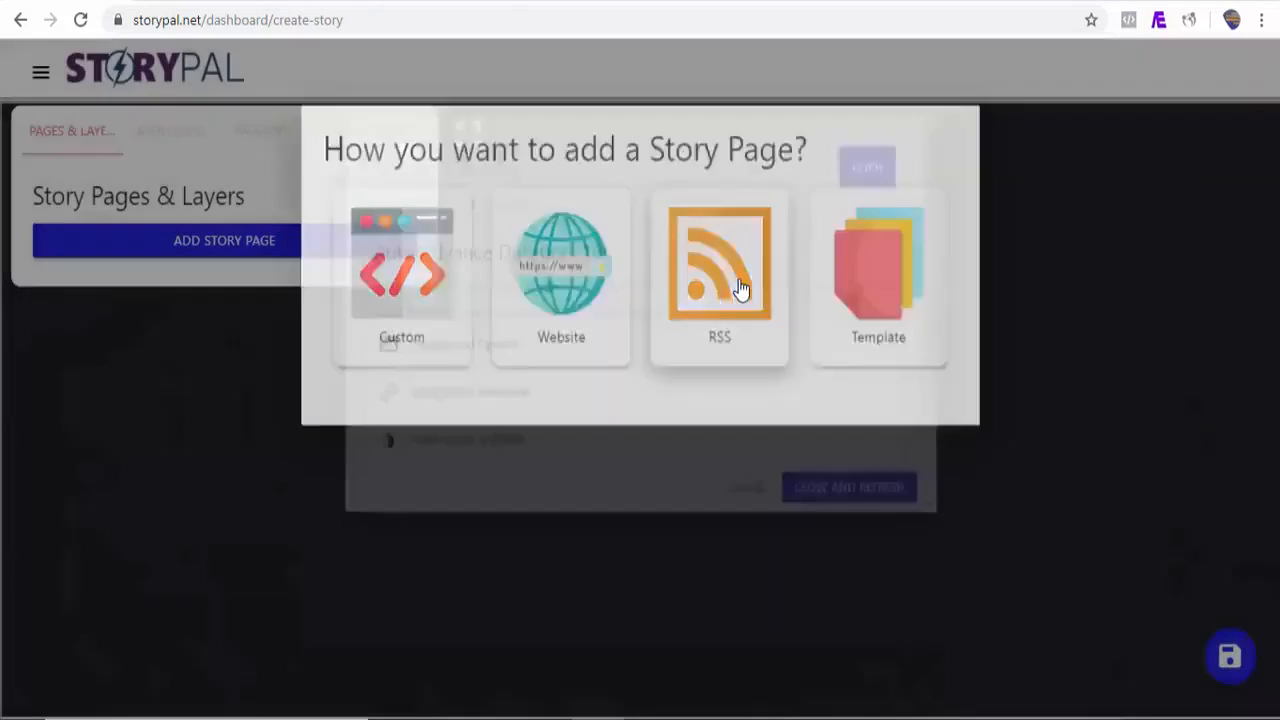
pyautogui.click(755, 2)
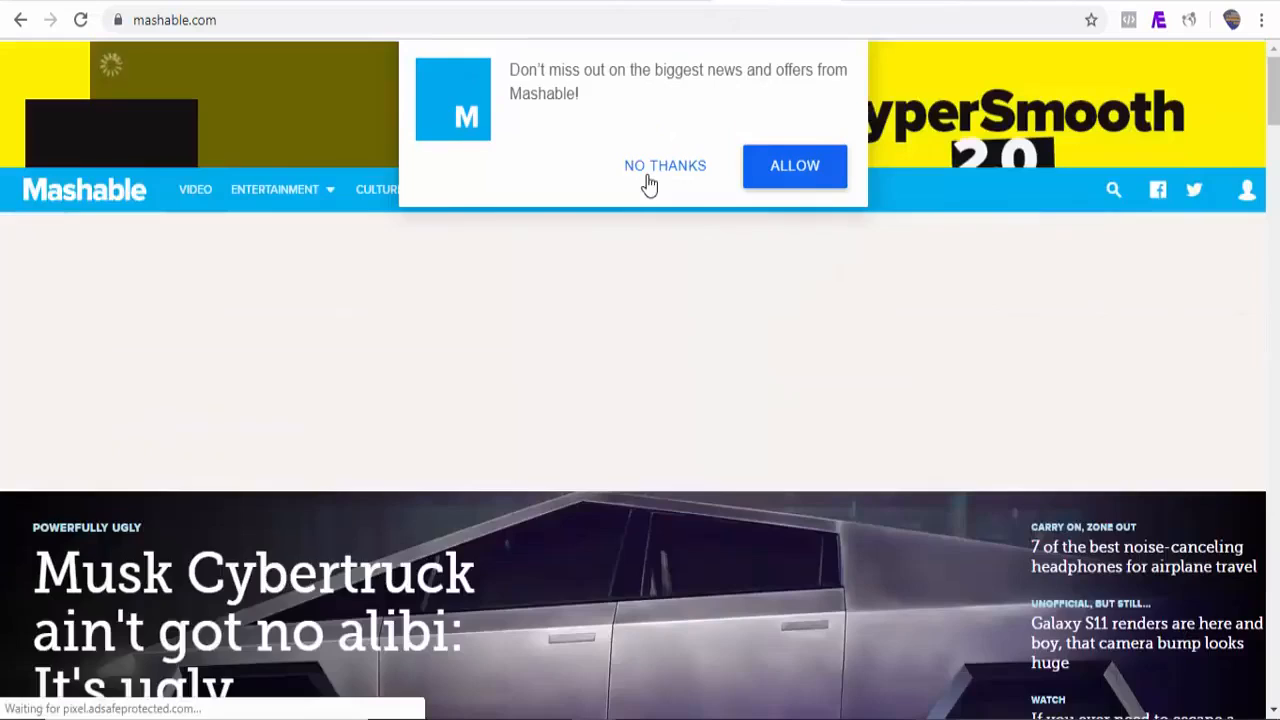
pyautogui.scroll(-10, 1260, 106)
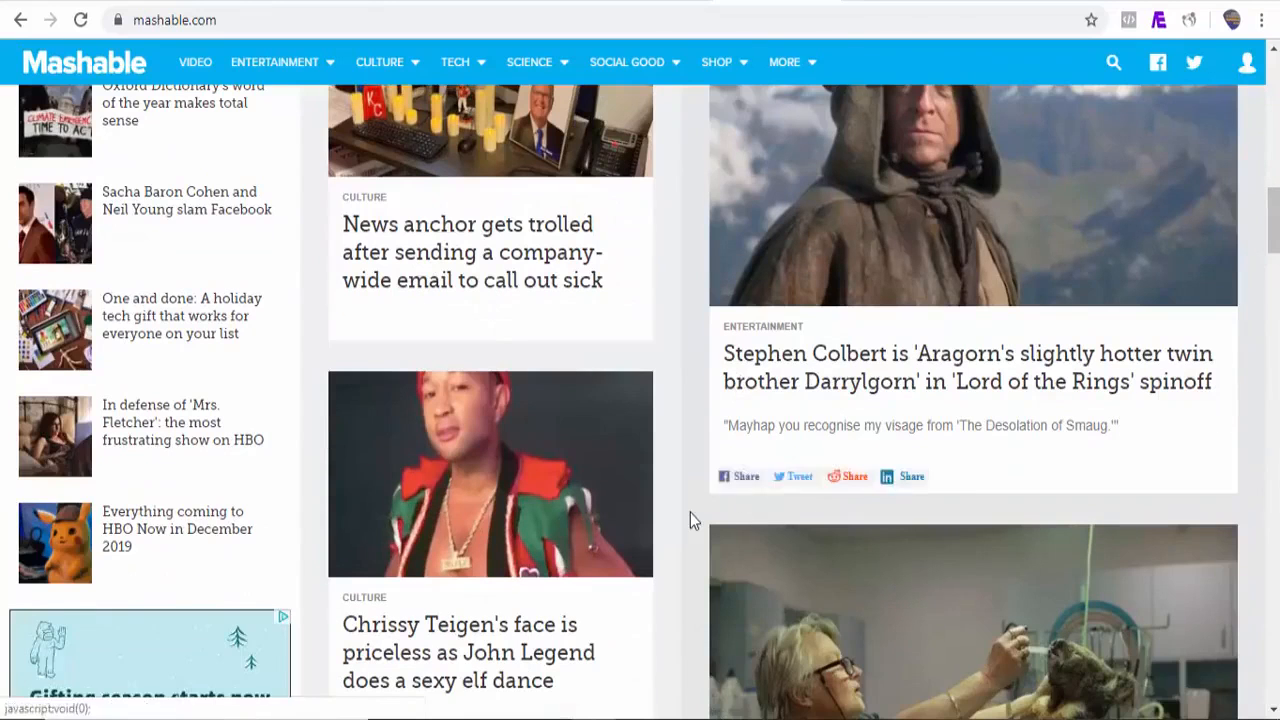
pyautogui.rightClick(690, 512)
pyautogui.click(750, 471)
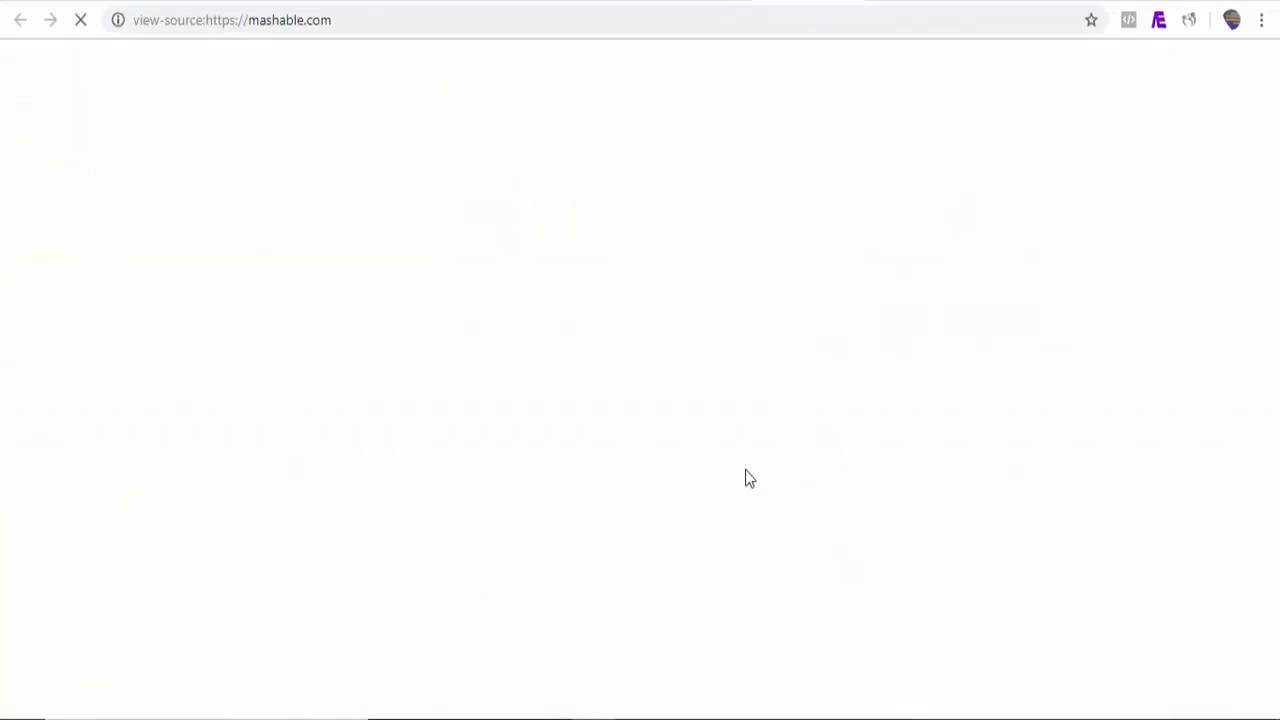
pyautogui.hotkey('ctrl', 'f')
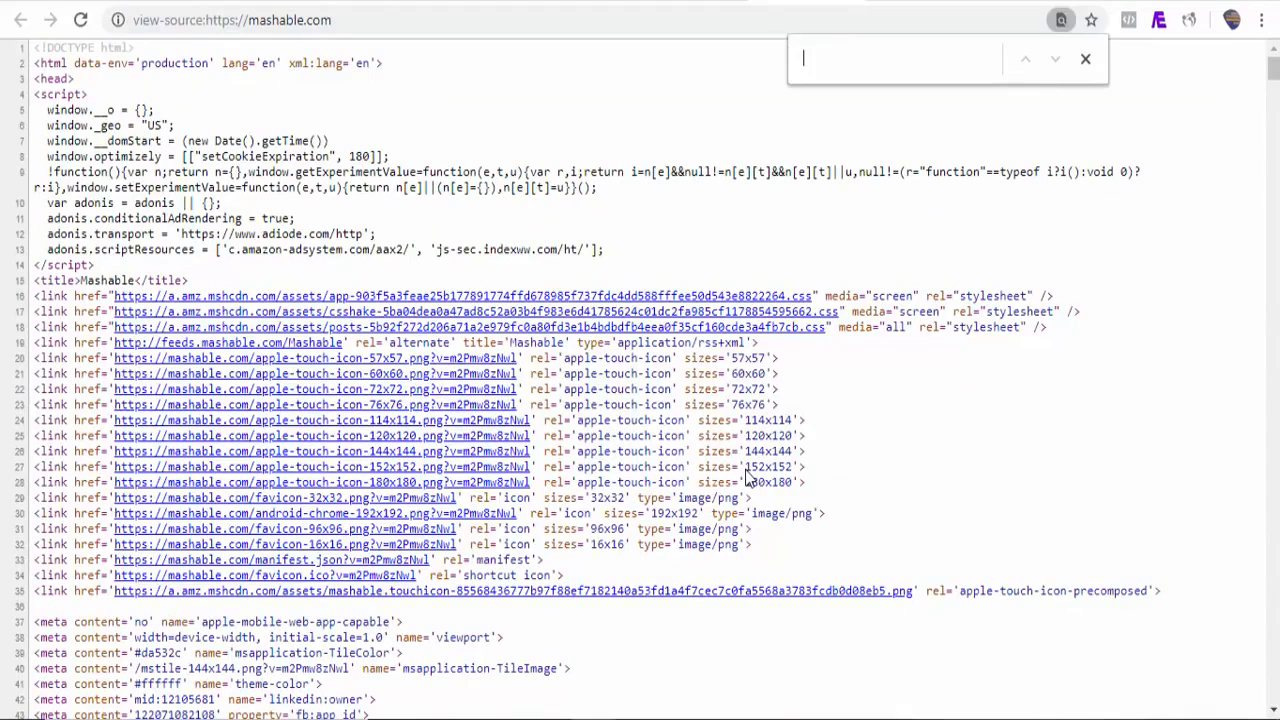
pyautogui.write('rss')
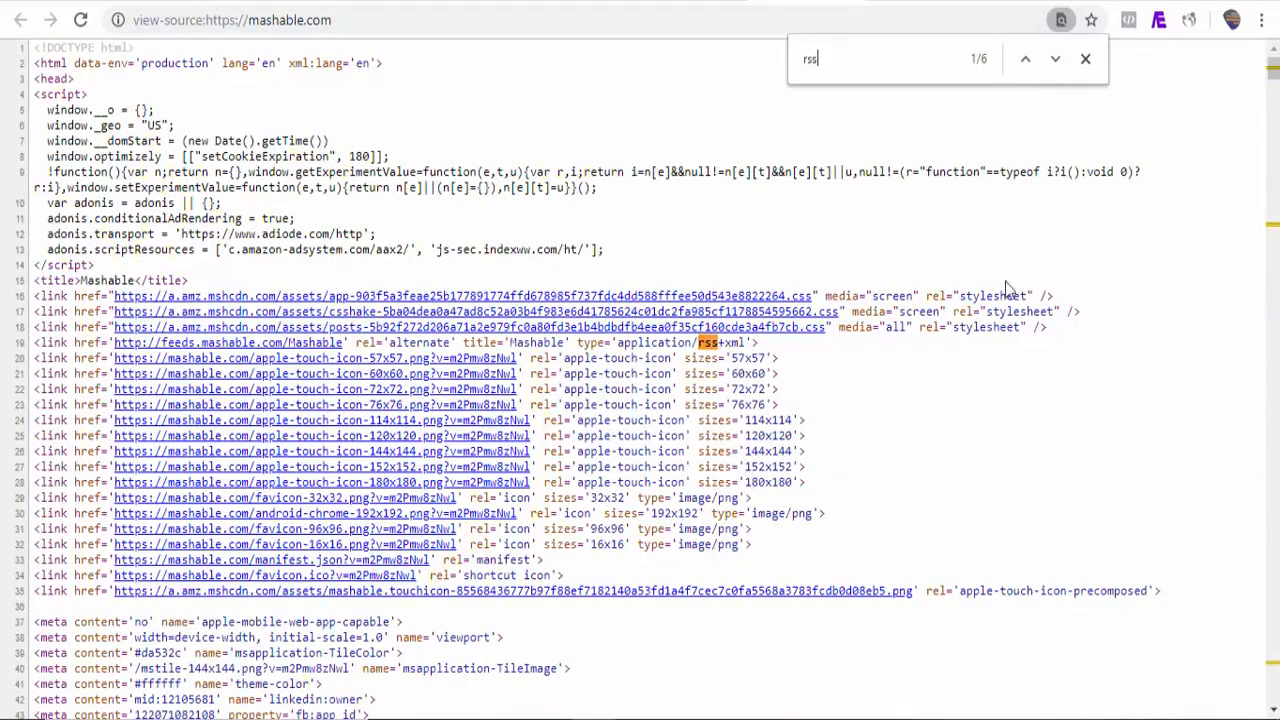
pyautogui.click(1057, 62)
pyautogui.moveTo(505, 387); pyautogui.dragTo(301, 380)
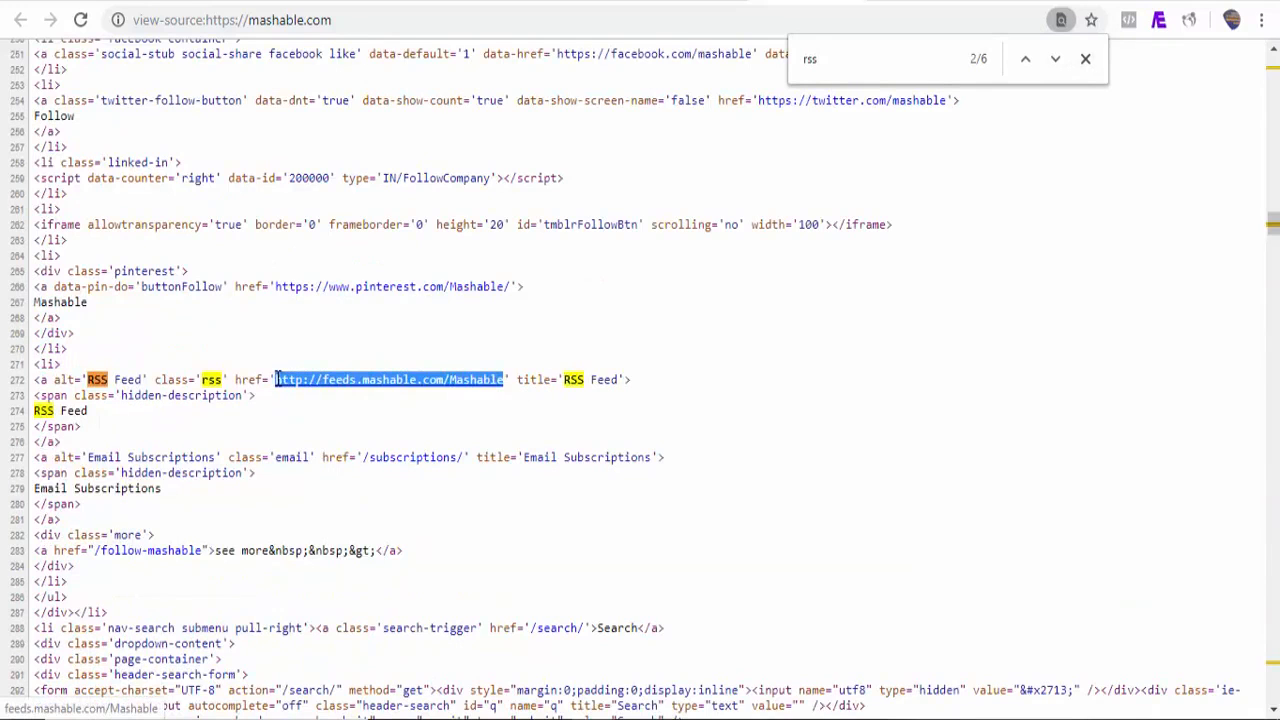
# Step: Return to StoryPal and paste the feed URL into the RSS URL field
pyautogui.click(62, 1)
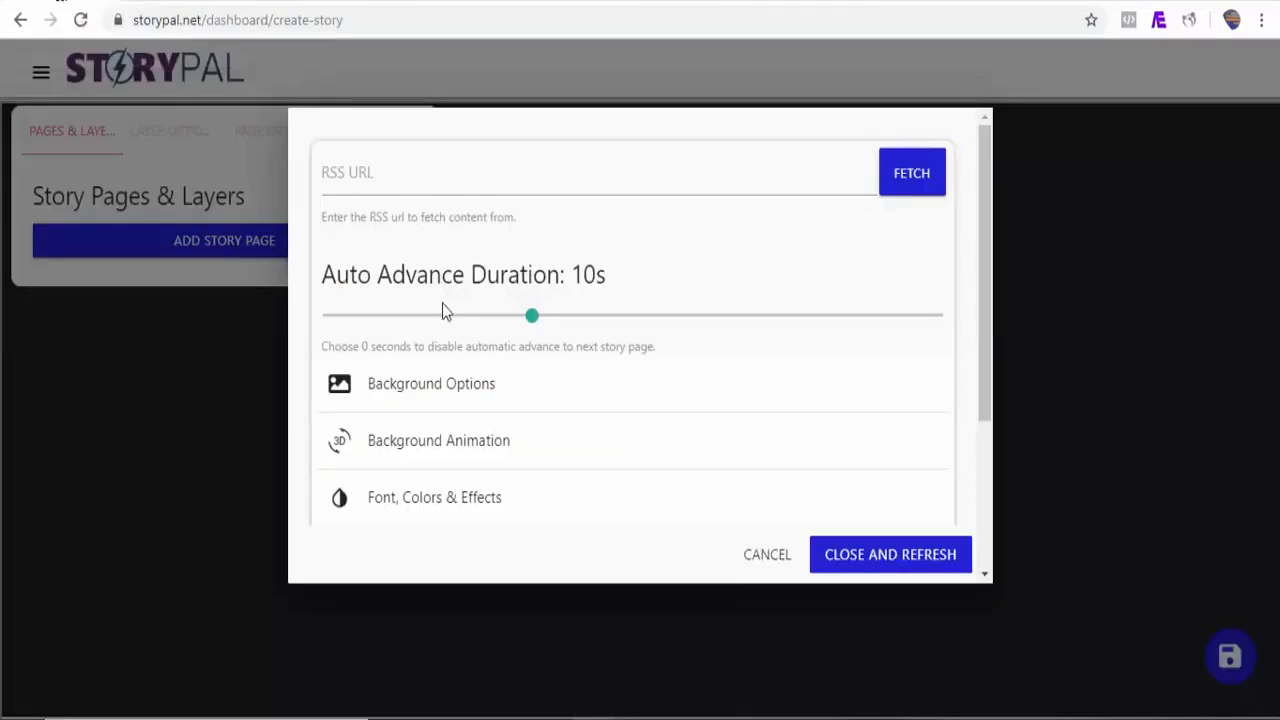
pyautogui.click(435, 179)
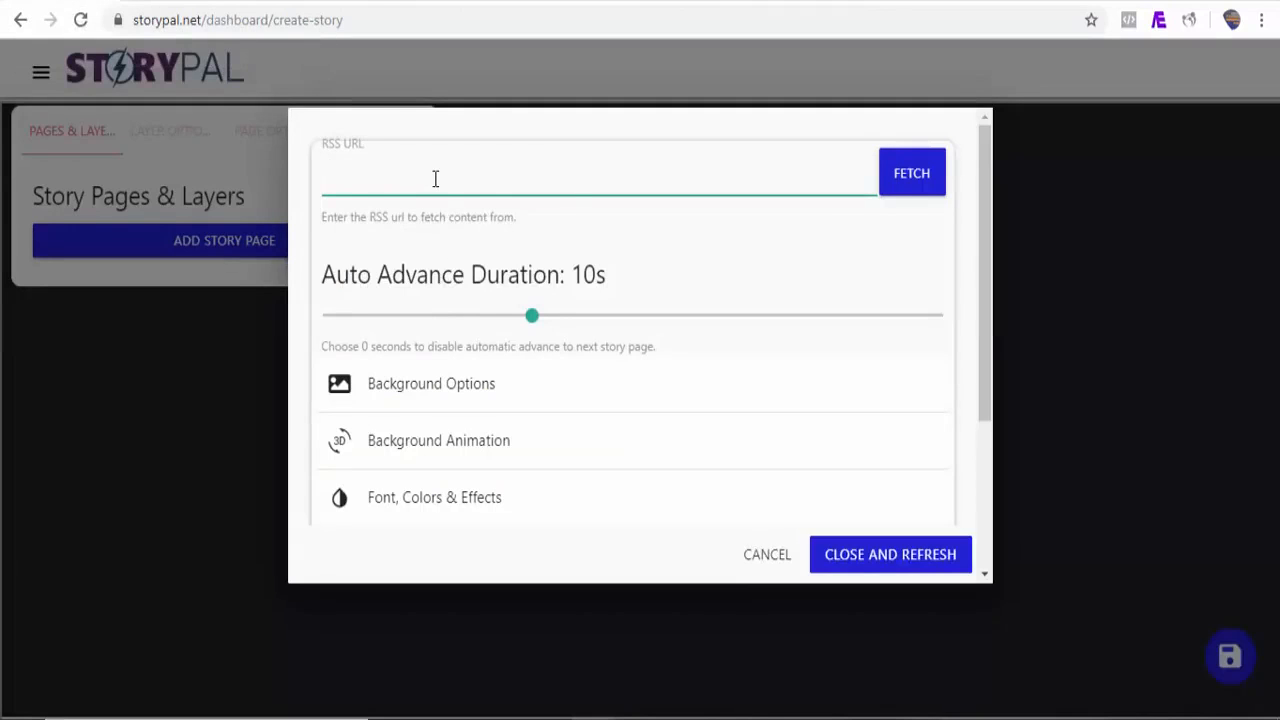
pyautogui.write('http://feeds.mashable.com/Mashable')
# Step: Open Content Options and set the content text animation to Drop
pyautogui.moveTo(987, 320); pyautogui.dragTo(986, 370)
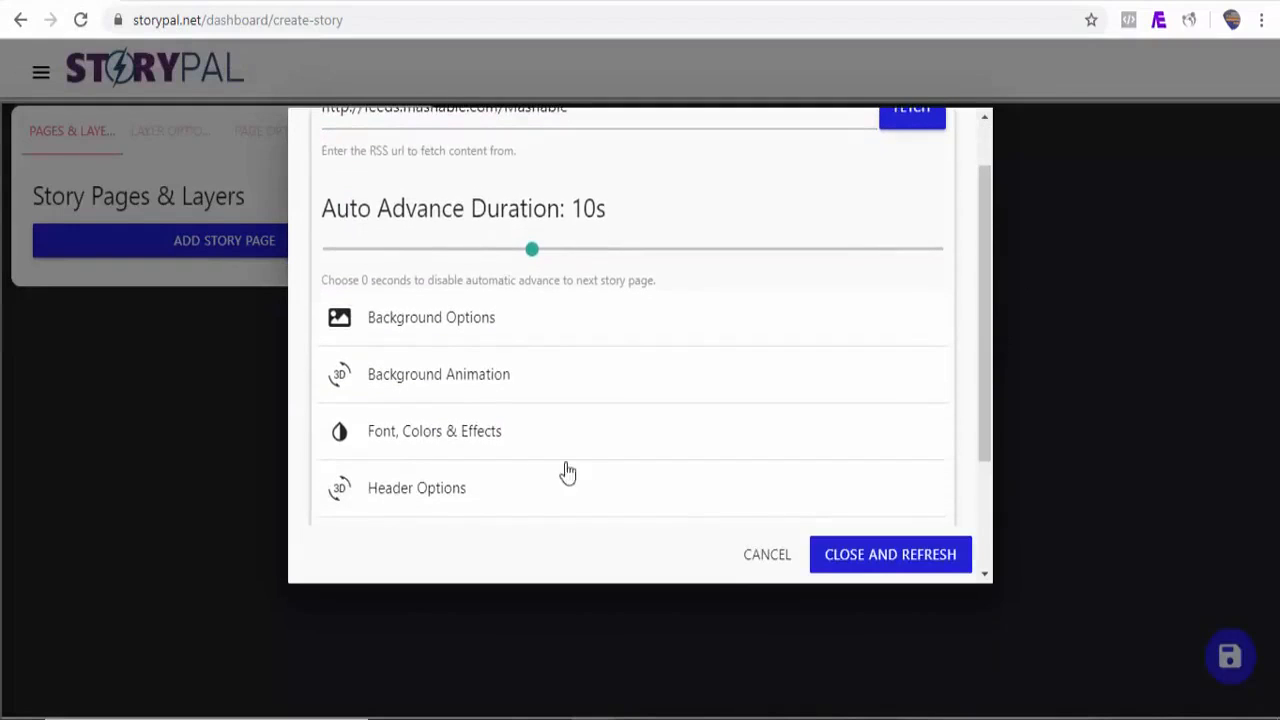
pyautogui.click(465, 446)
pyautogui.moveTo(986, 316); pyautogui.dragTo(986, 414)
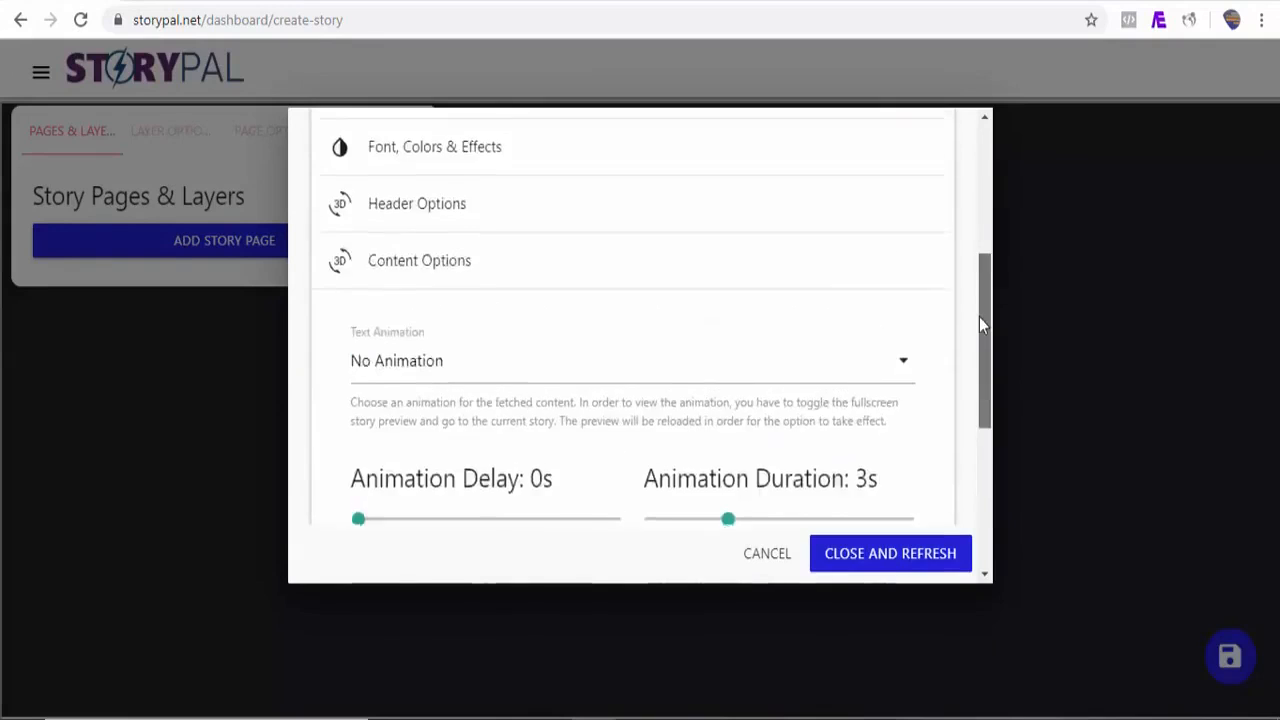
pyautogui.moveTo(979, 317)
pyautogui.mouseDown()
pyautogui.moveTo(977, 300)
pyautogui.moveTo(977, 337)
pyautogui.mouseUp()
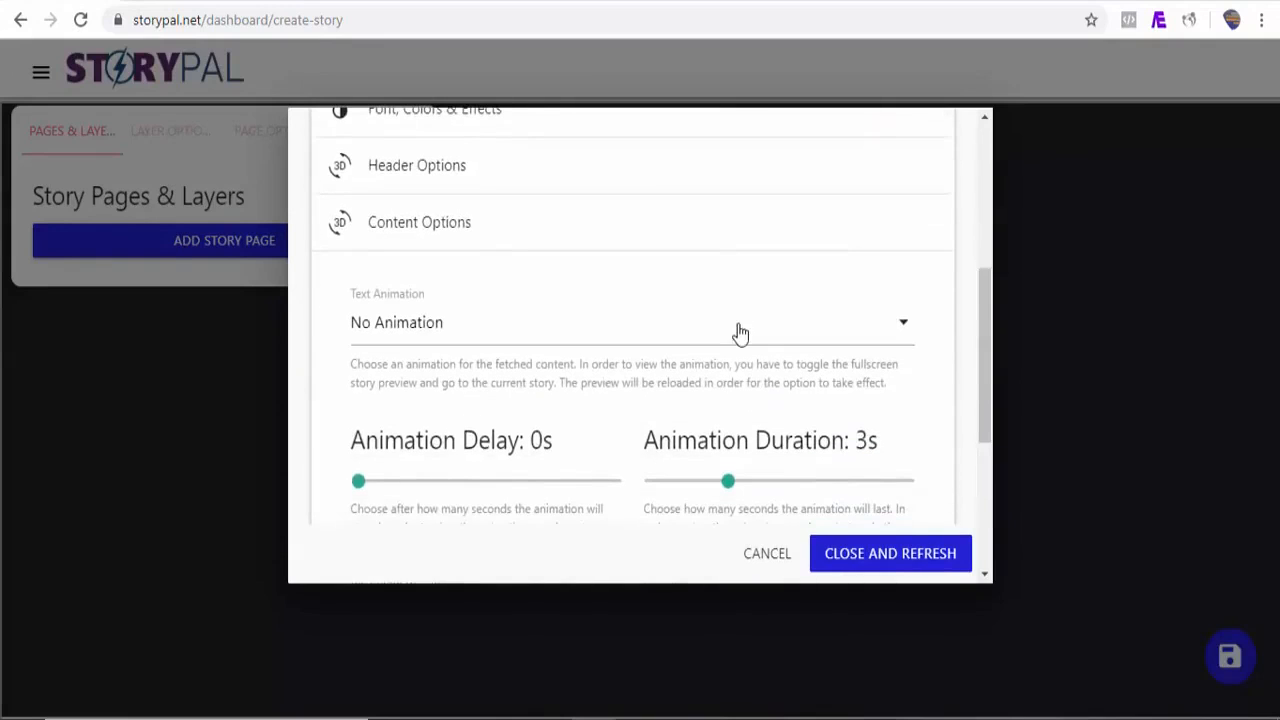
pyautogui.click(740, 333)
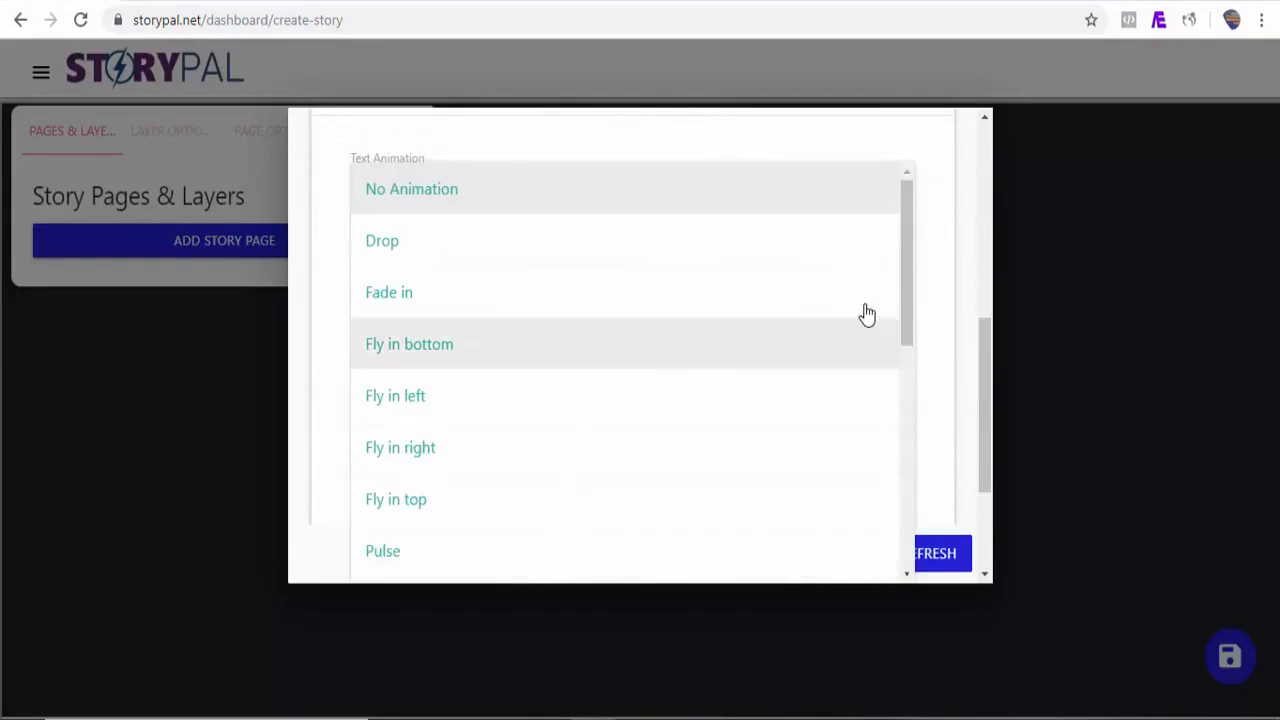
pyautogui.click(569, 258)
# Step: Open Button Options and set the button text to Learn More
pyautogui.moveTo(984, 400); pyautogui.dragTo(985, 462)
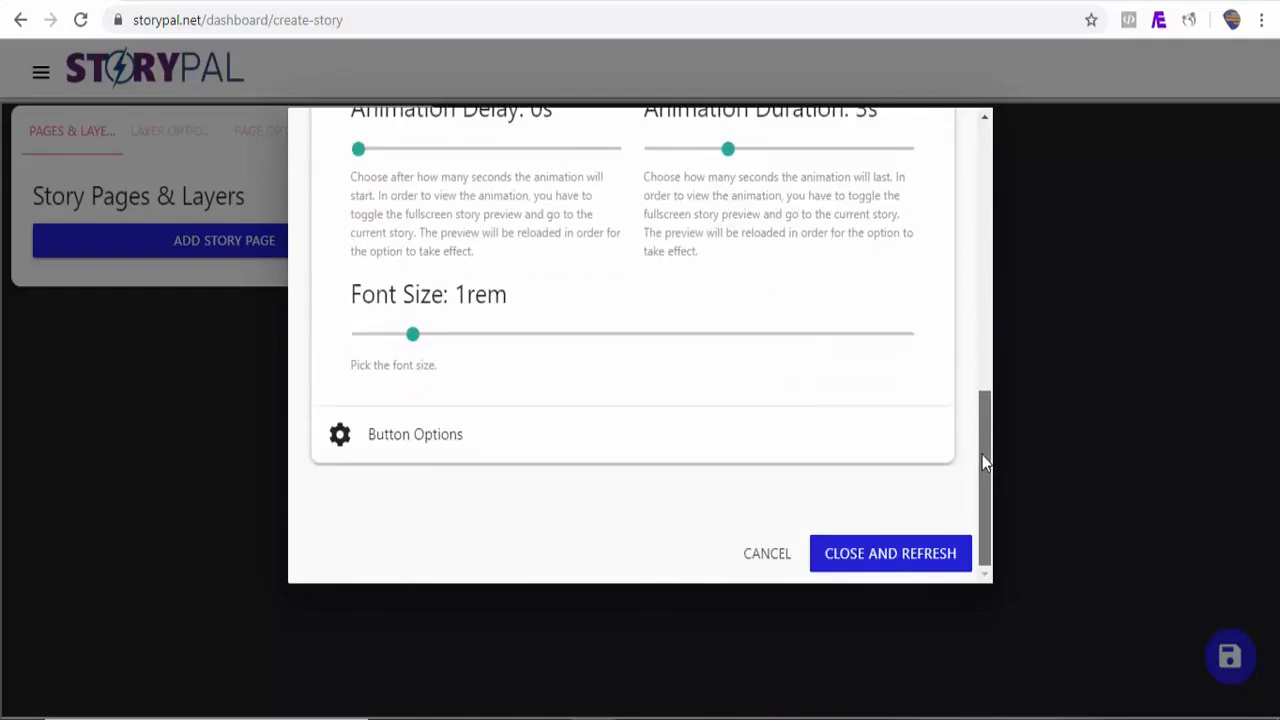
pyautogui.click(442, 456)
pyautogui.scroll(-3, 680, 428)
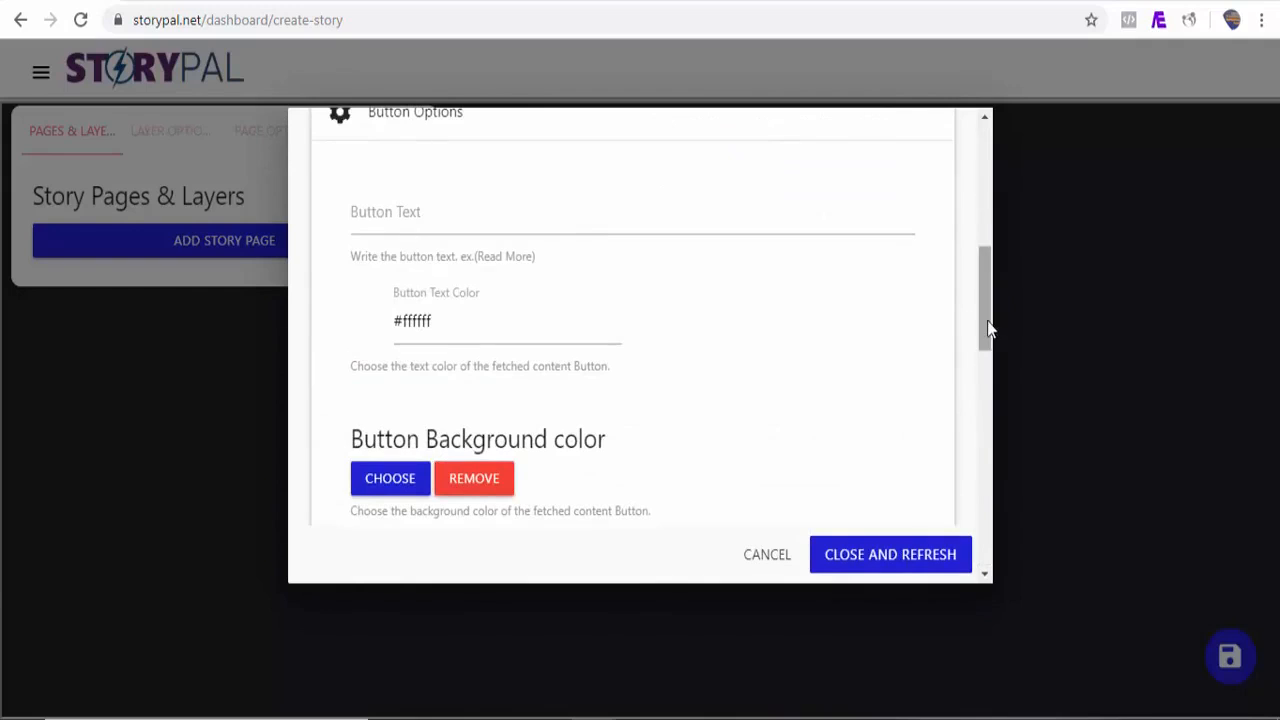
pyautogui.moveTo(988, 328); pyautogui.dragTo(978, 289)
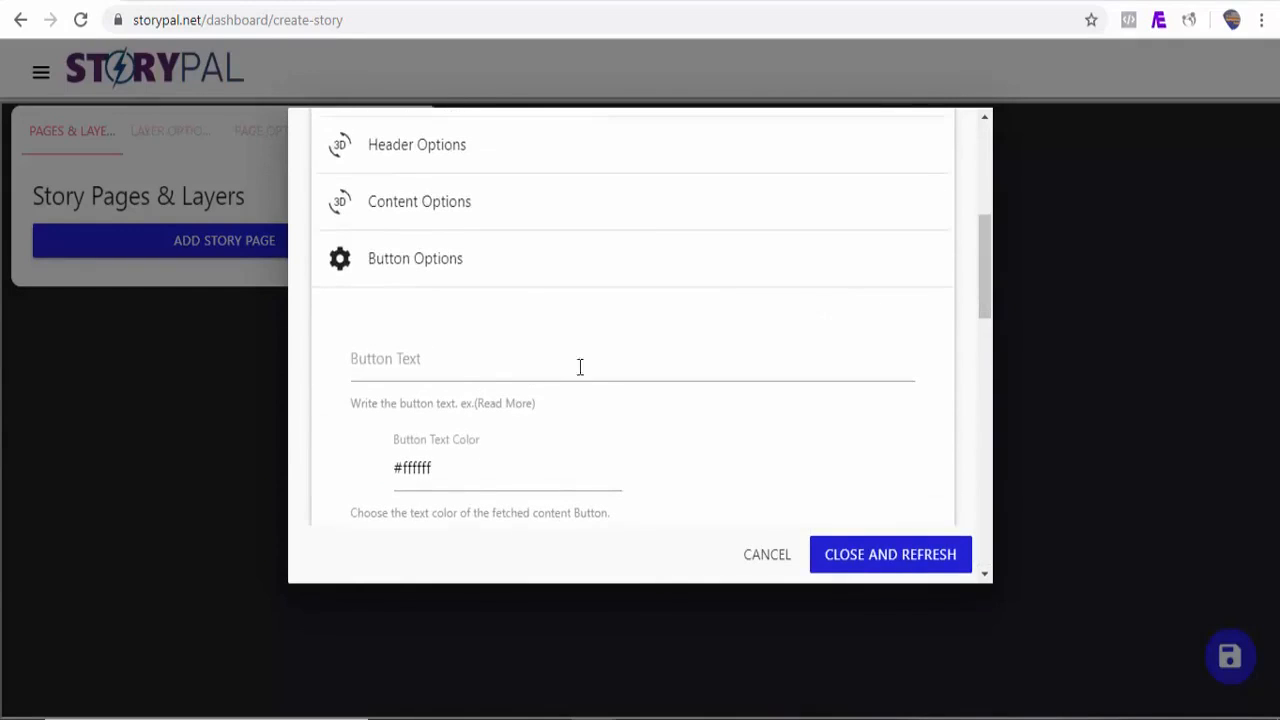
pyautogui.click(448, 376)
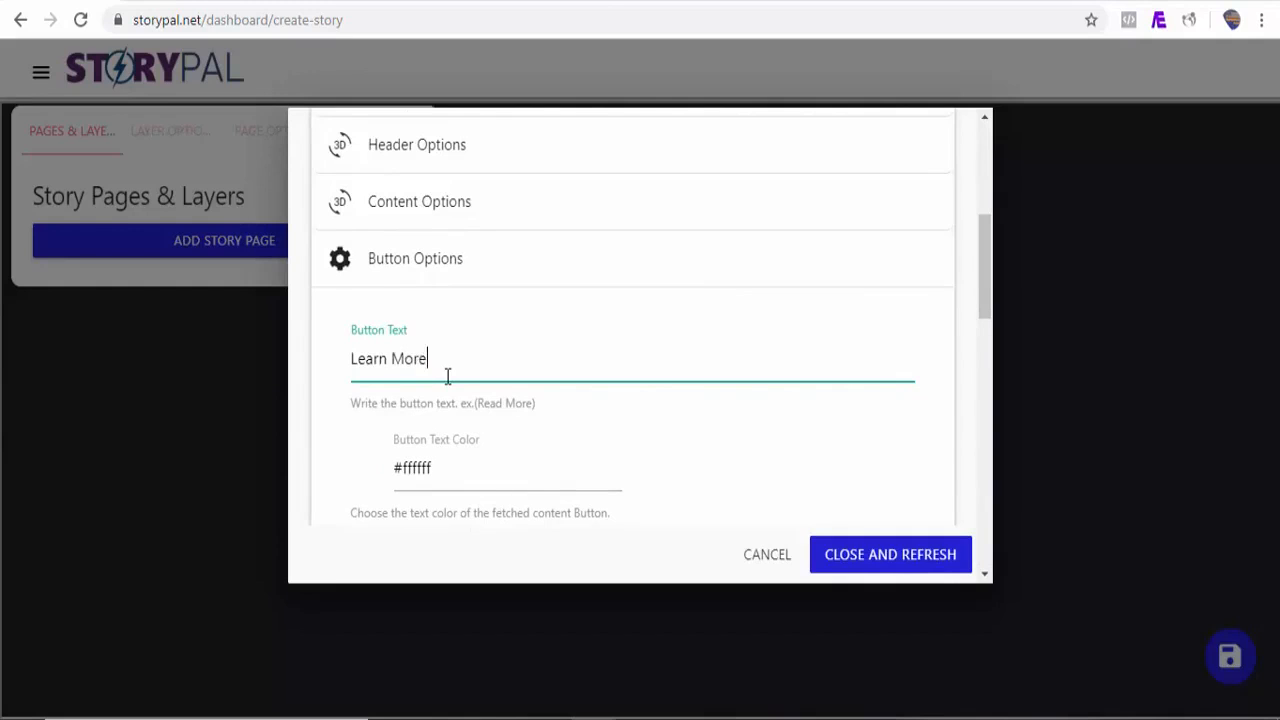
# Step: Fetch the RSS feed content and decline automatic story creation
pyautogui.moveTo(986, 310); pyautogui.dragTo(994, 207)
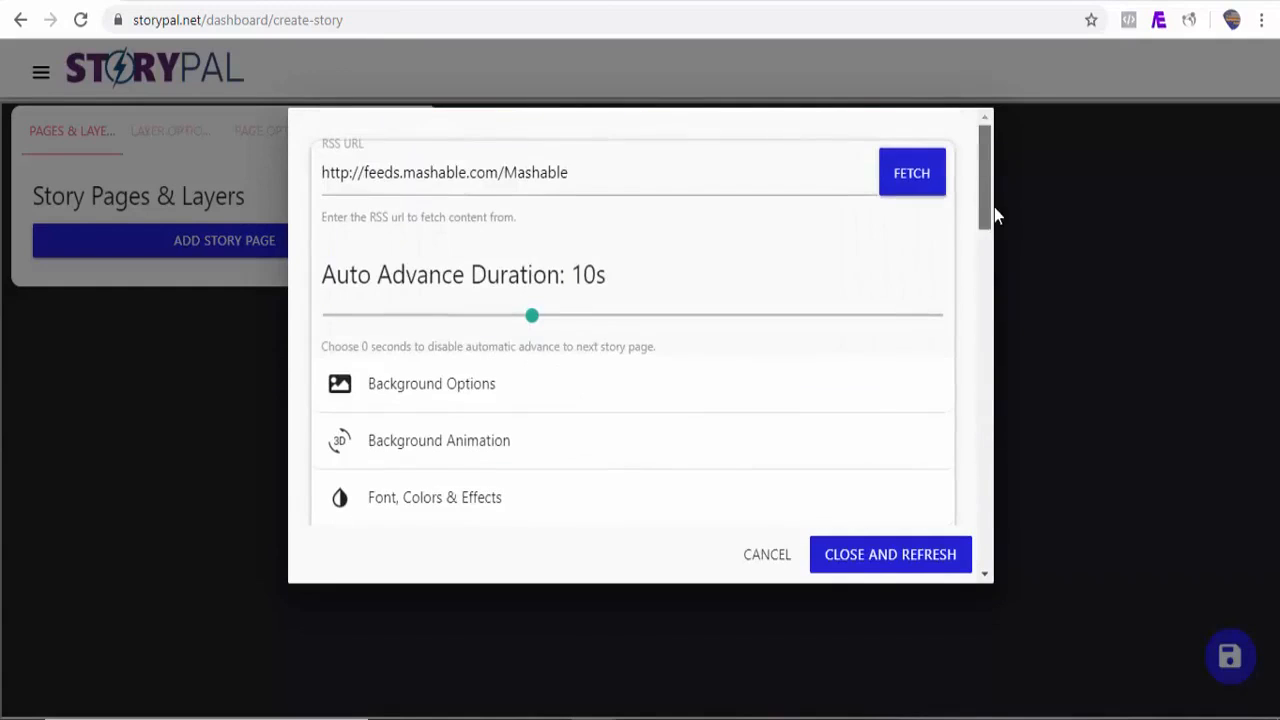
pyautogui.click(912, 177)
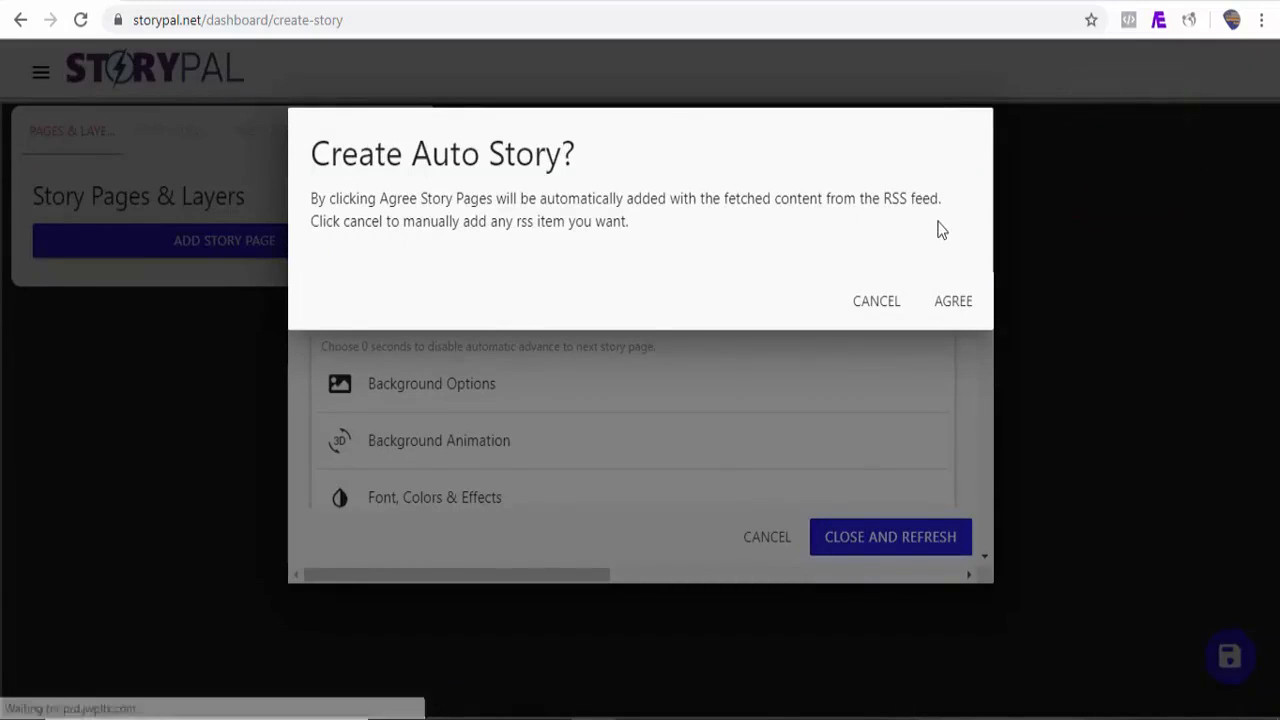
pyautogui.click(876, 303)
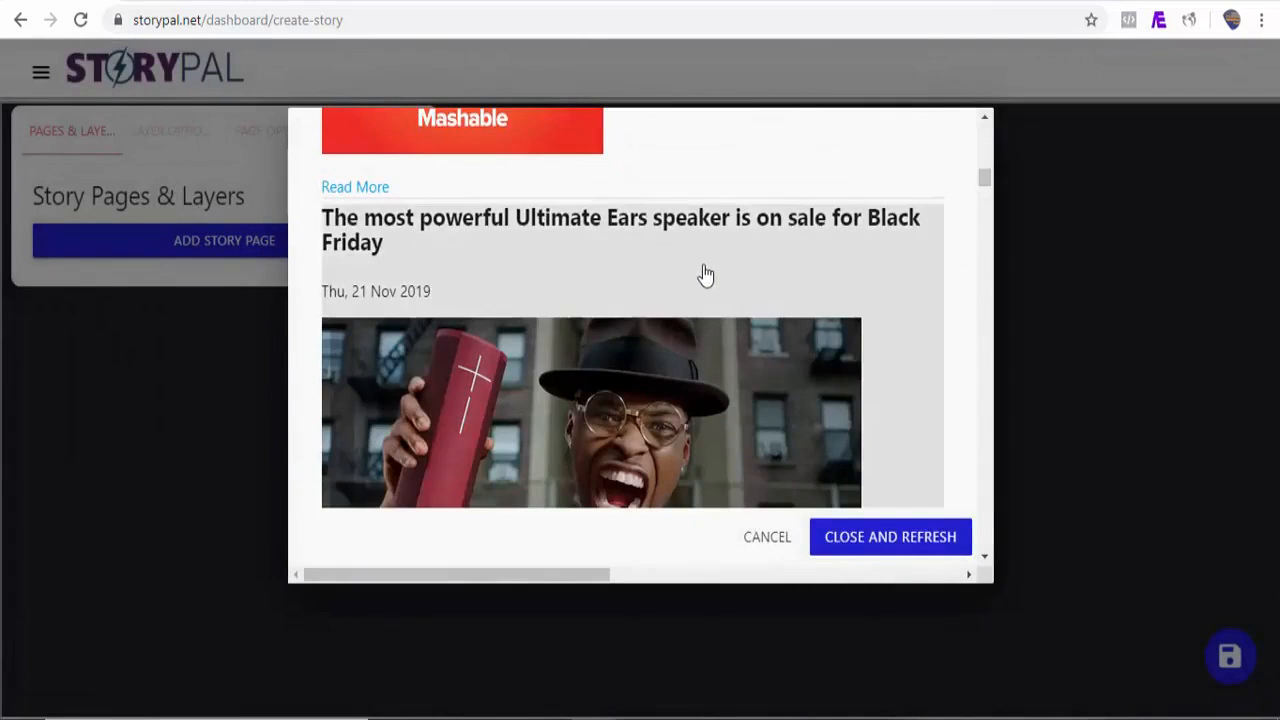
# Step: Add fetched feed items, including the stand mixers article, as new story pages
pyautogui.moveTo(985, 182); pyautogui.dragTo(986, 197)
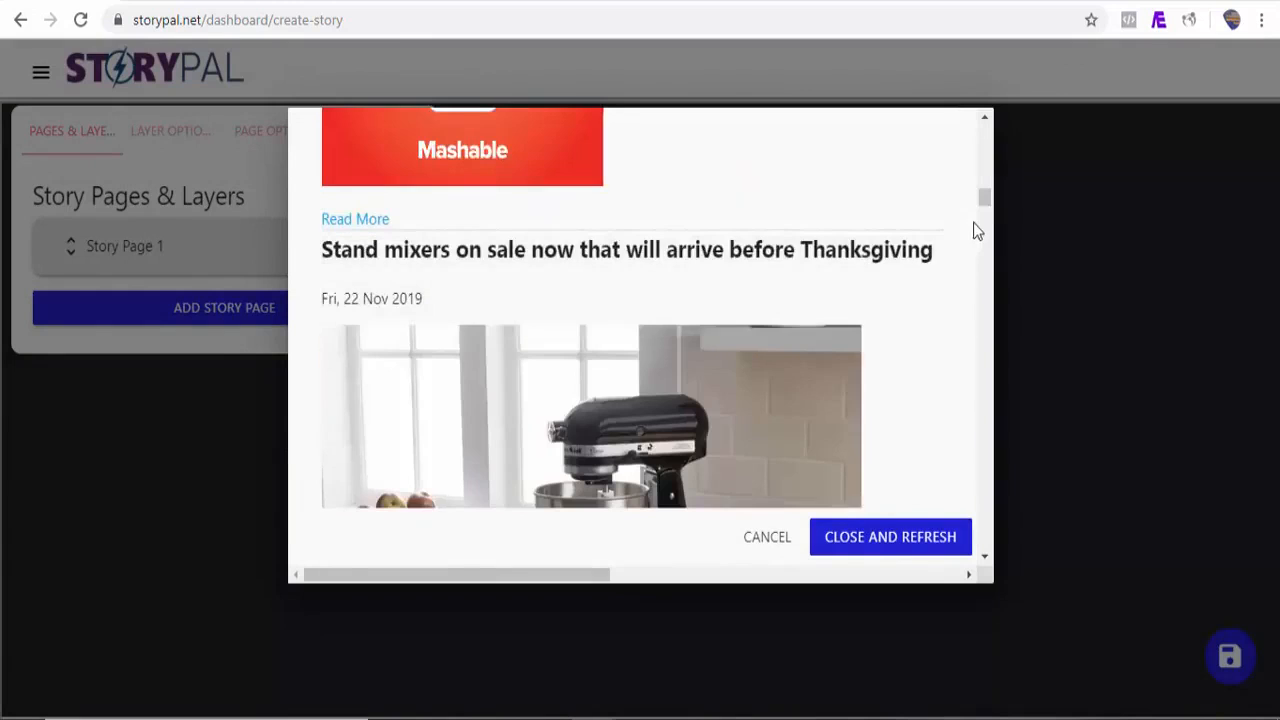
pyautogui.click(916, 288)
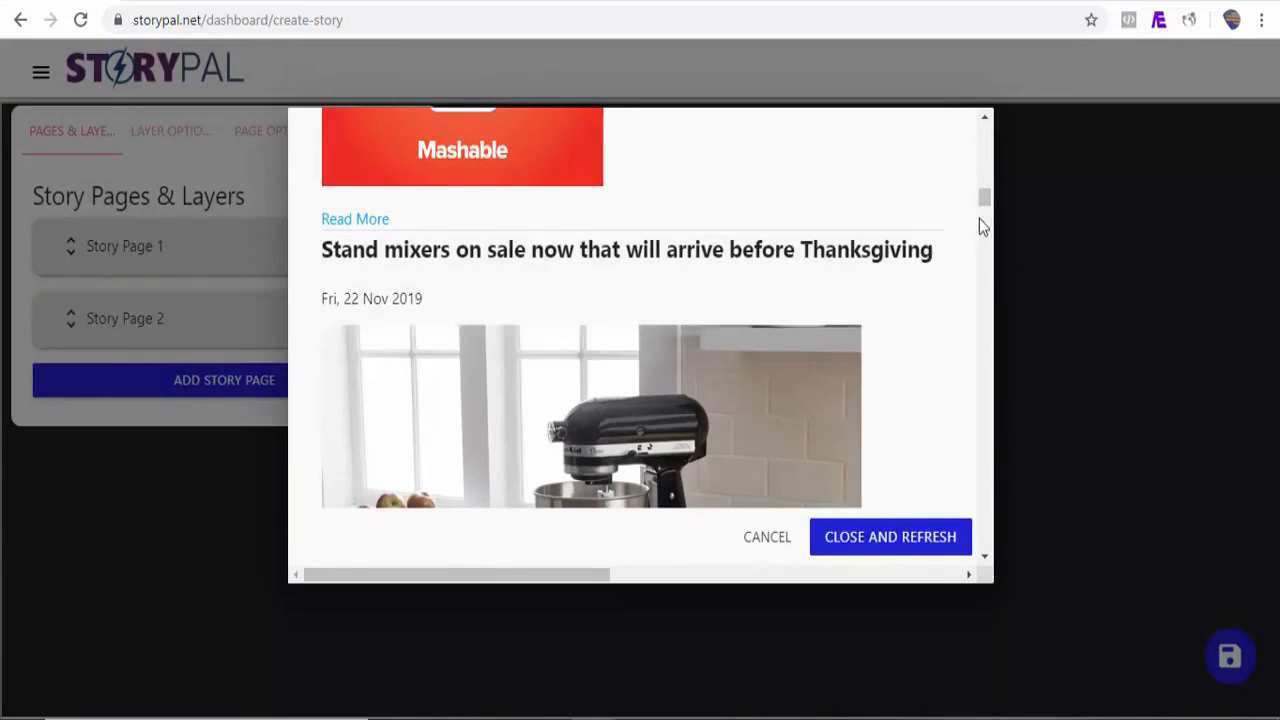
pyautogui.moveTo(985, 208); pyautogui.dragTo(978, 280)
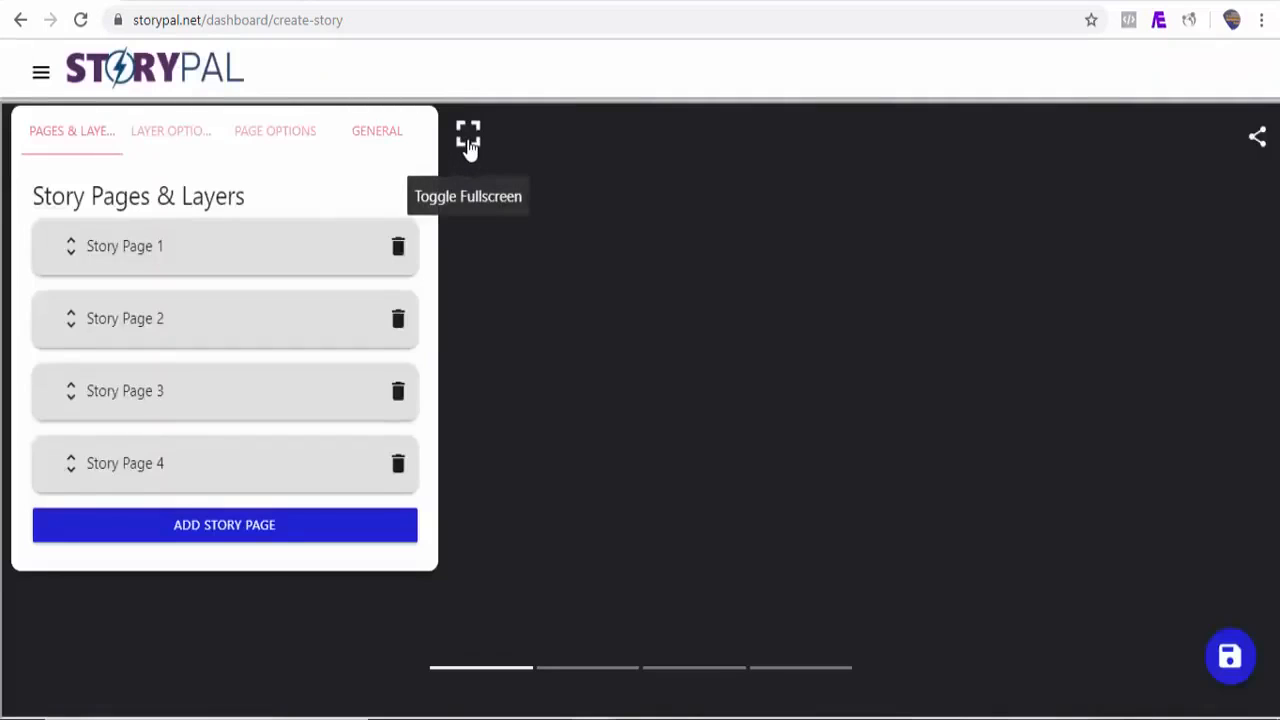
# Step: Preview the RSS story in fullscreen and advance to the next page
pyautogui.click(470, 150)
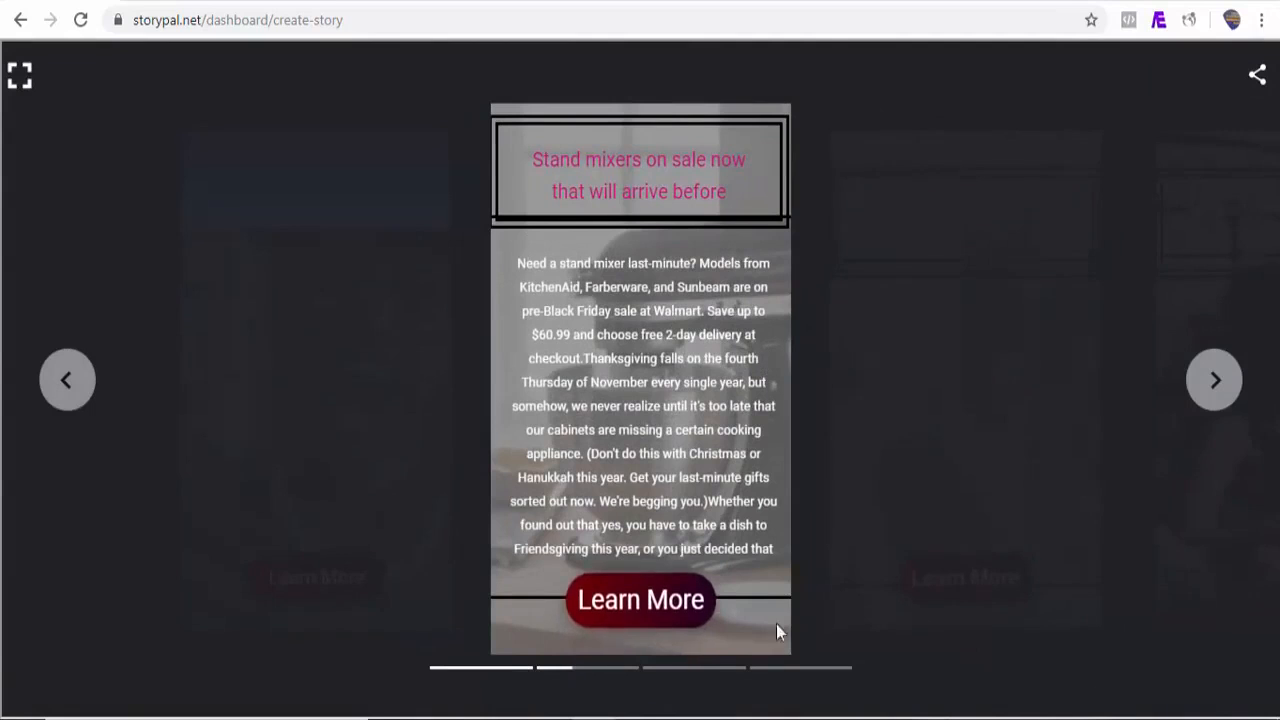
pyautogui.click(1220, 390)
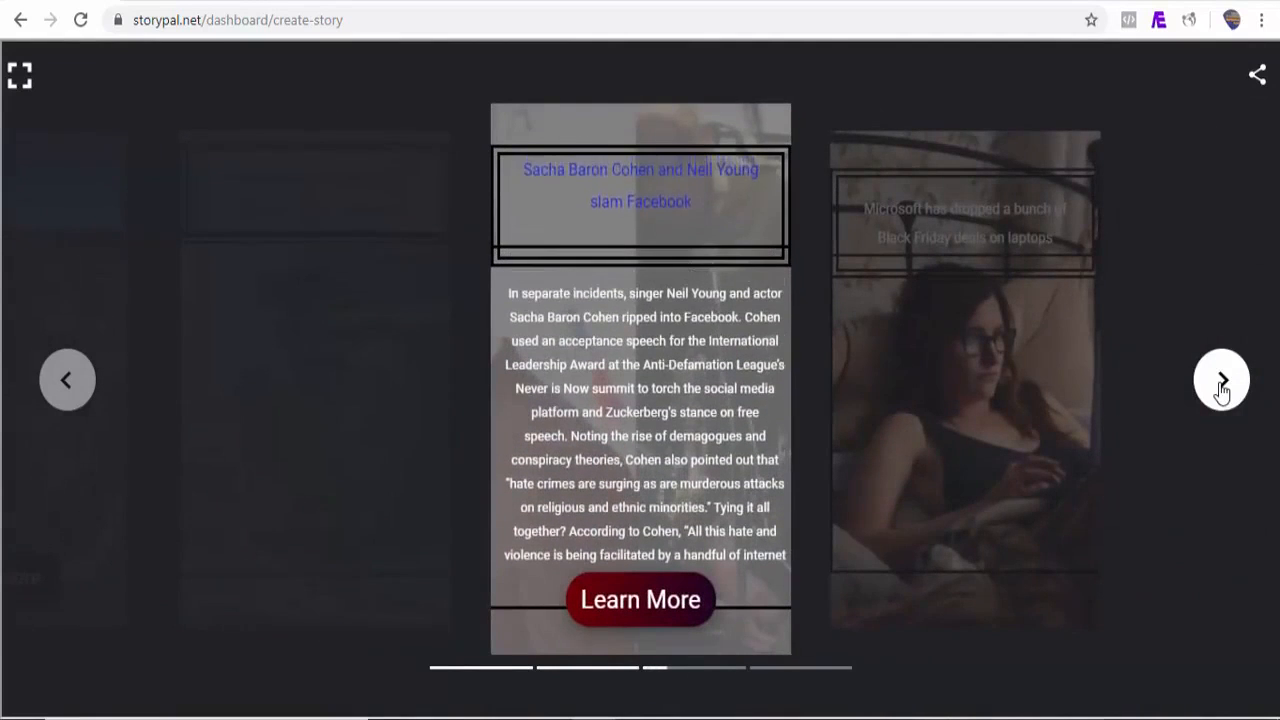
# Step: Advance the fullscreen preview to the last page and exit fullscreen
pyautogui.click(1220, 390)
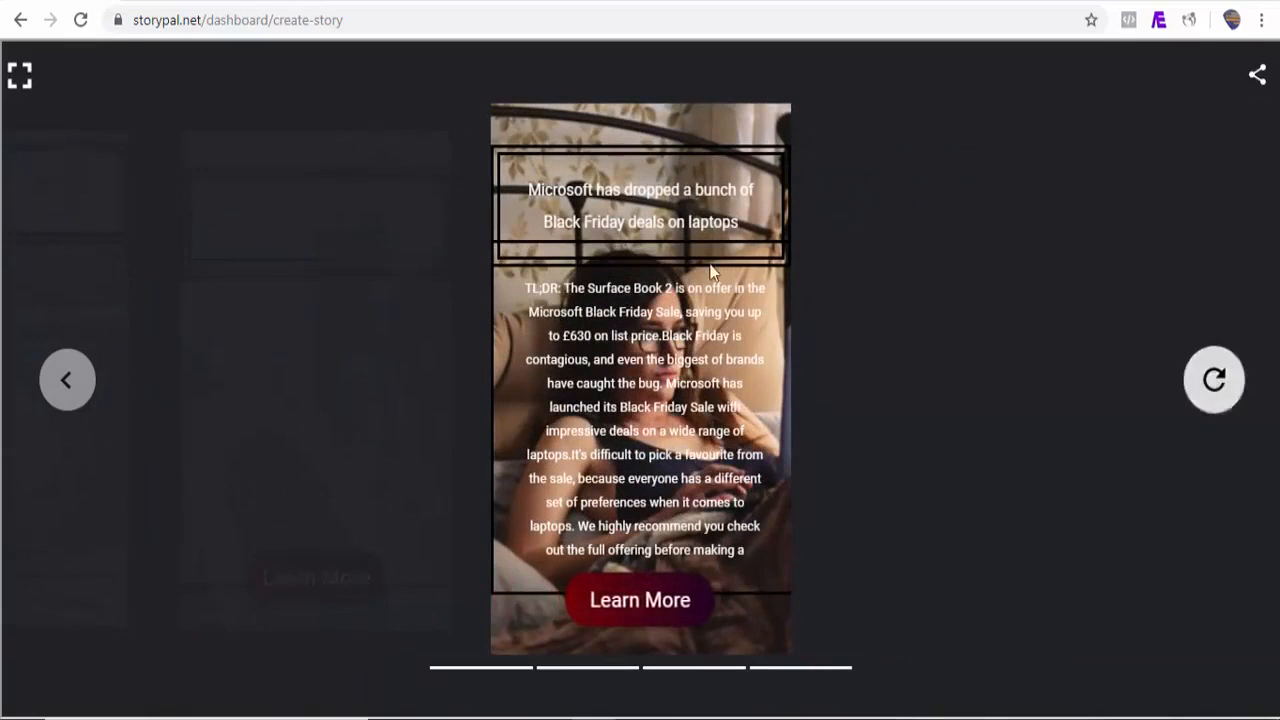
pyautogui.click(20, 76)
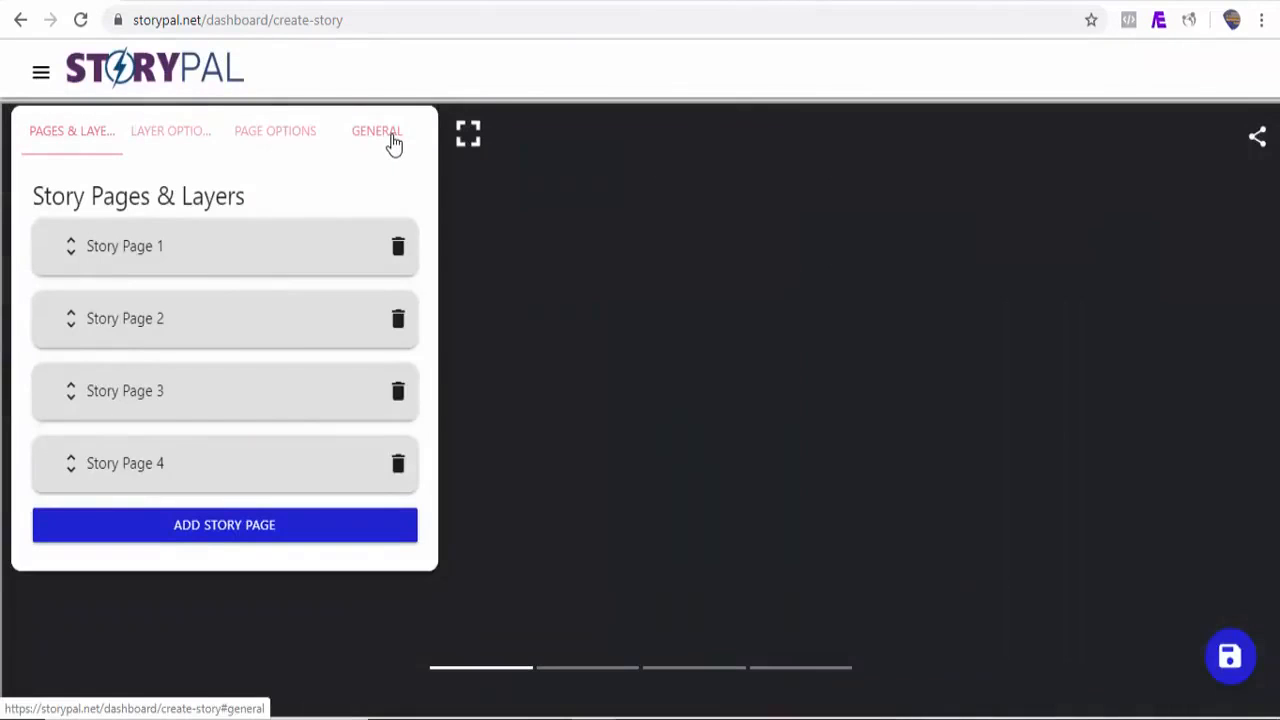
# Step: Set the story's poster portrait to the camping, bedford, dormobile image and save the story
pyautogui.click(391, 143)
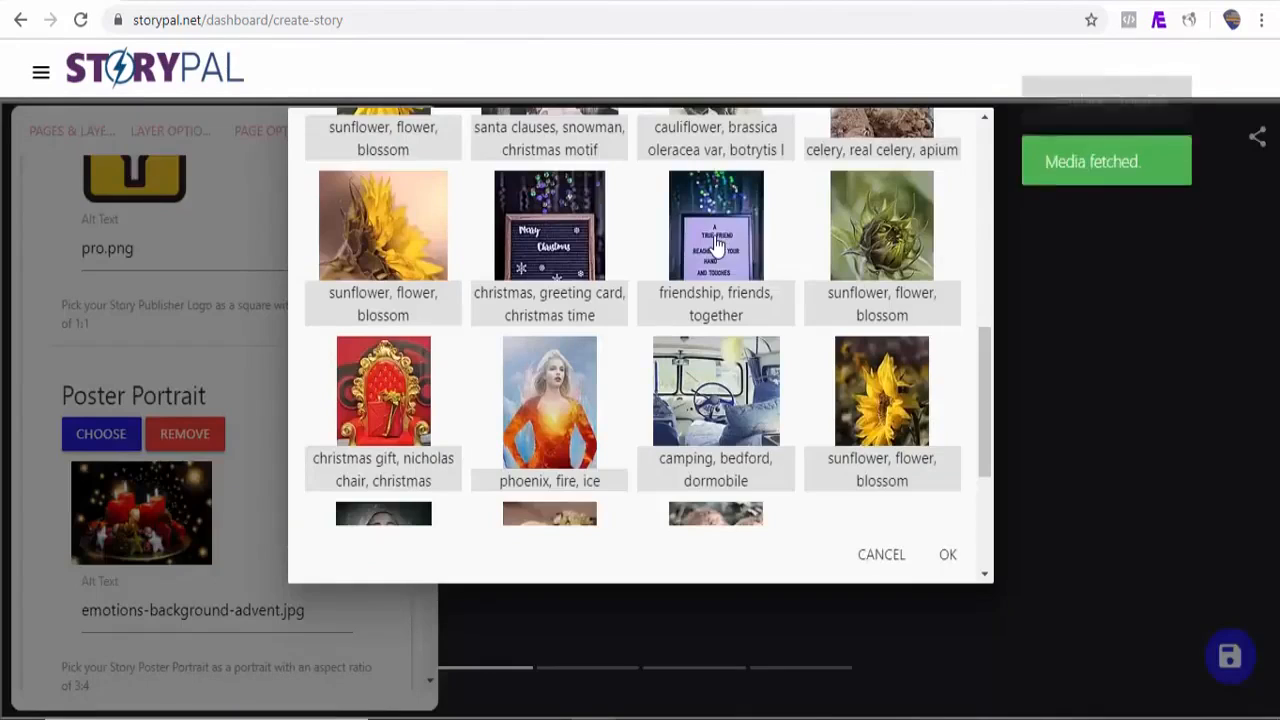
pyautogui.click(715, 243)
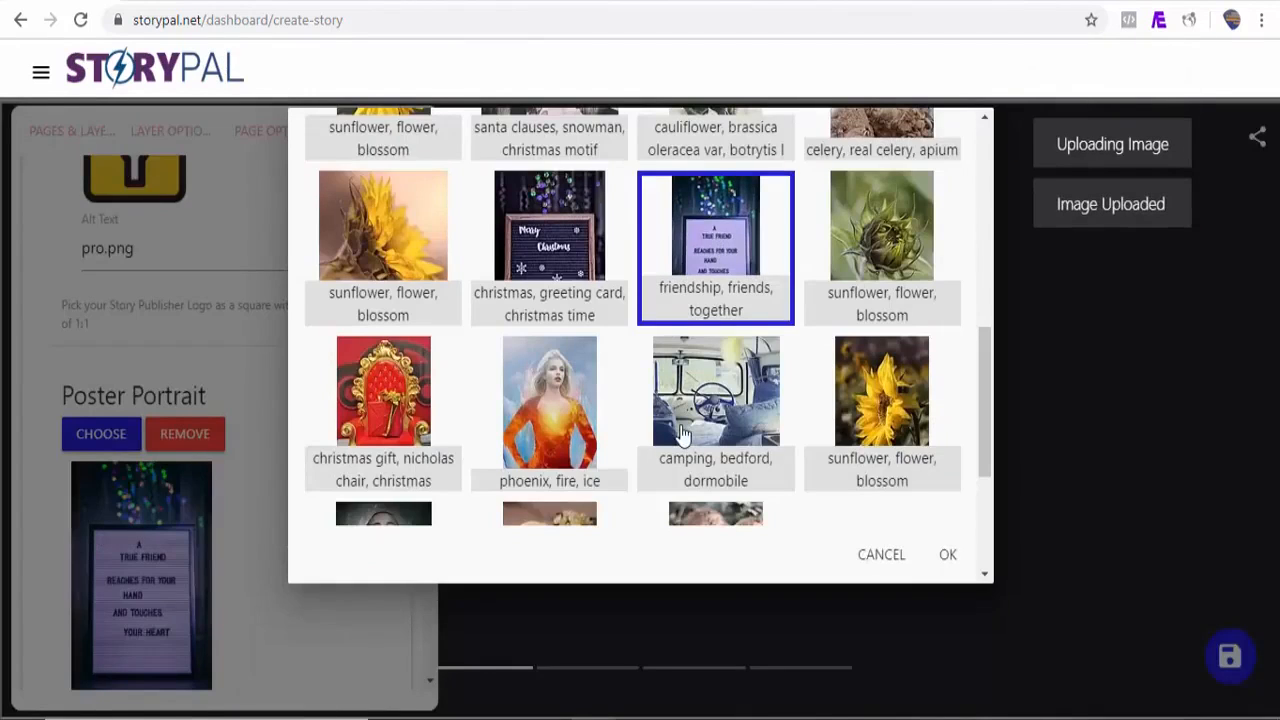
pyautogui.click(705, 458)
pyautogui.click(950, 556)
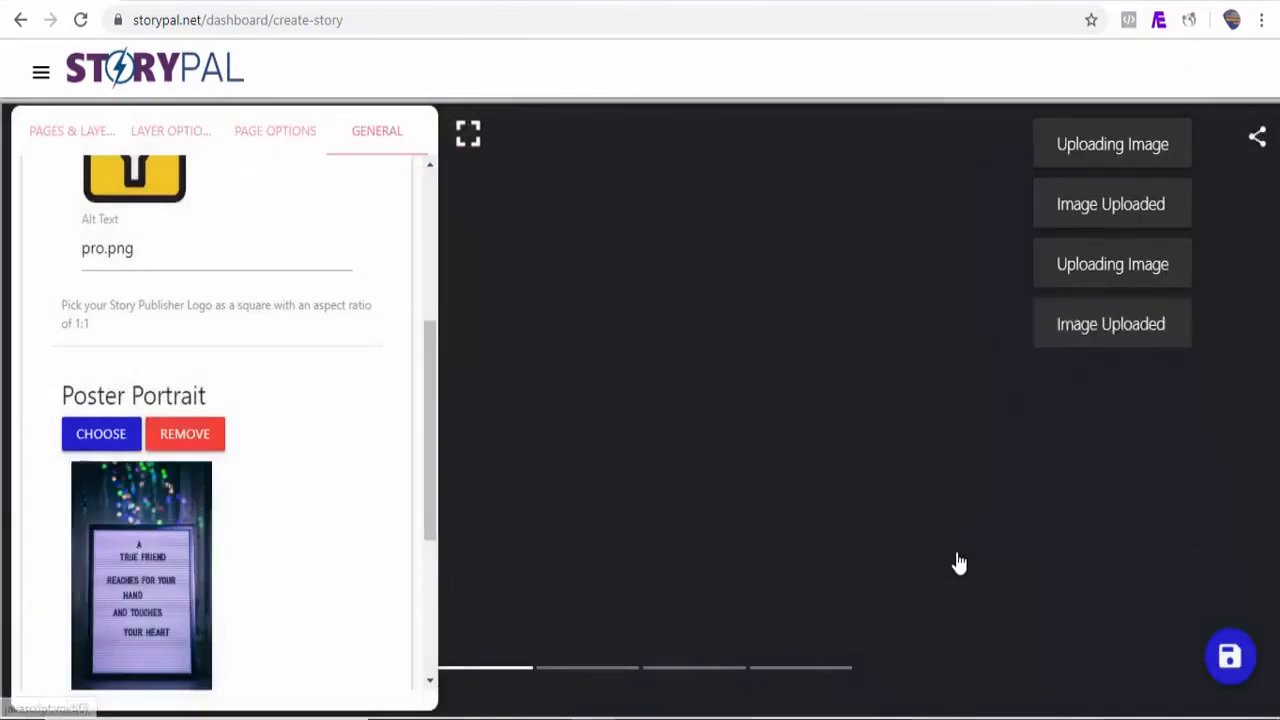
pyautogui.click(1232, 660)
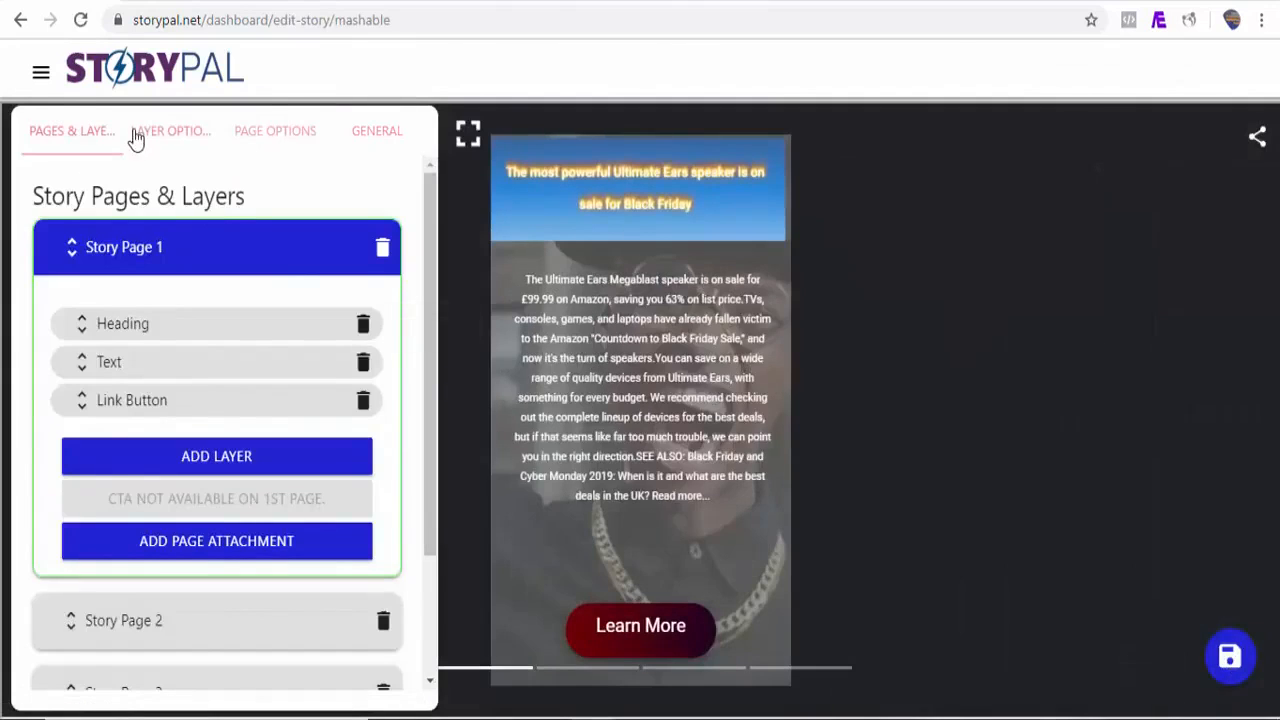
# Step: Create a bookend titled Demo bookend with Email, Facebook, LinkedIn, Pinterest, Tumblr, Twitter and Whatsapp sharing, and save it
pyautogui.click(41, 74)
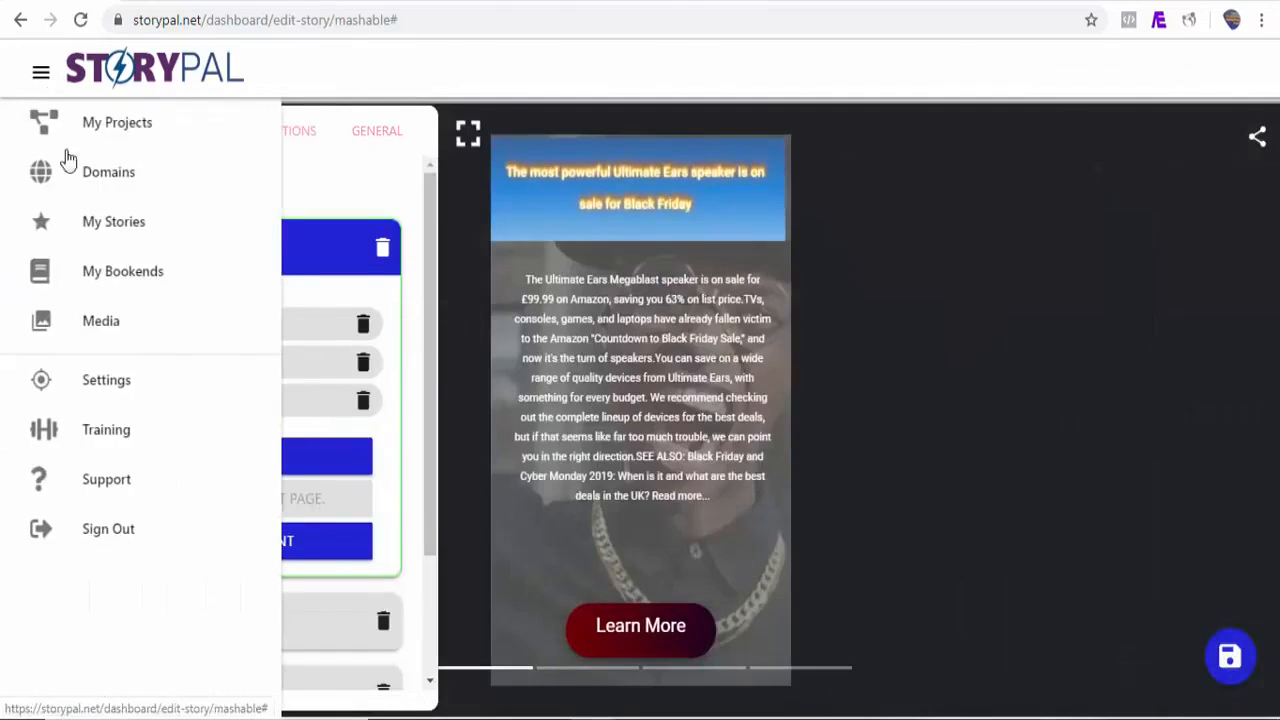
pyautogui.click(127, 280)
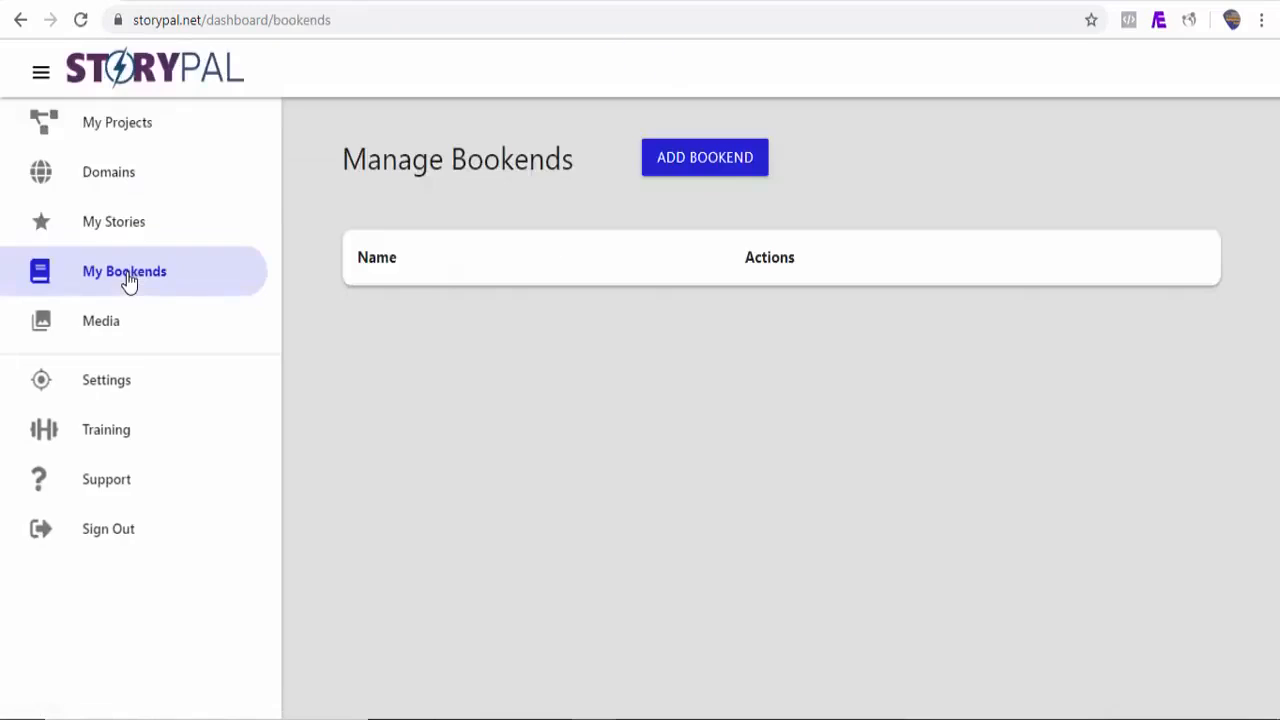
pyautogui.click(724, 172)
pyautogui.click(349, 240)
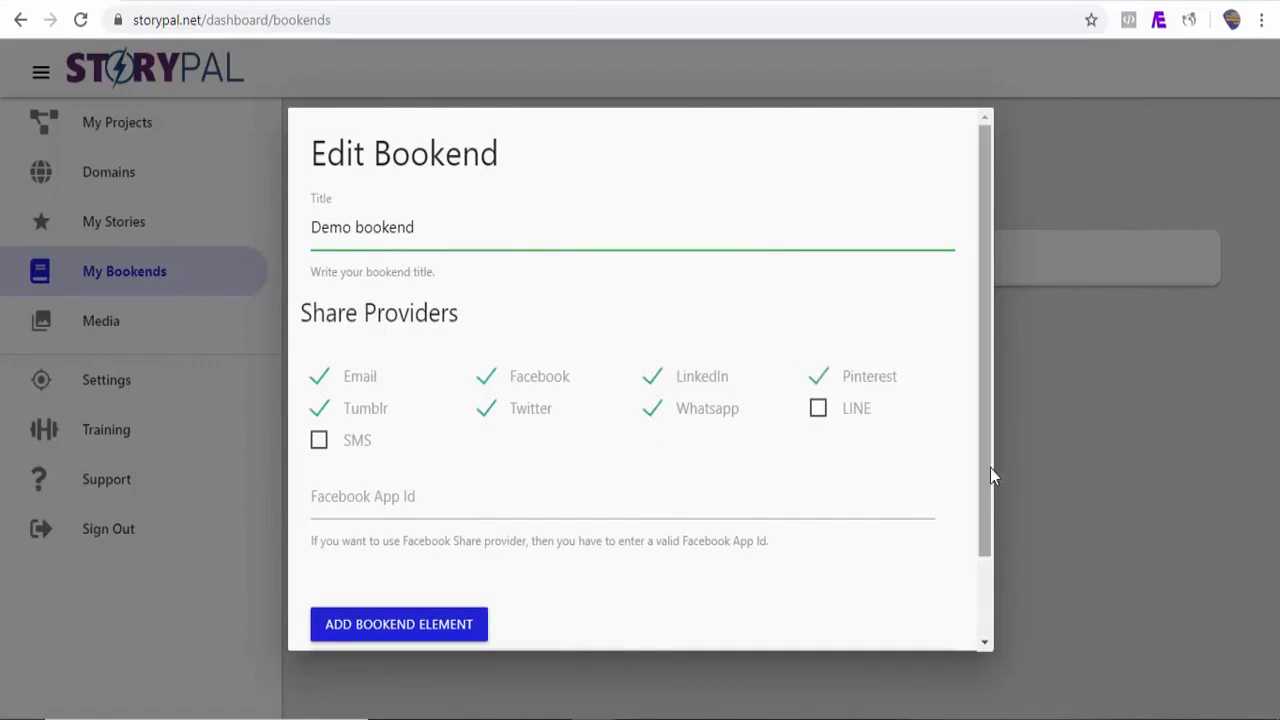
pyautogui.moveTo(990, 468); pyautogui.dragTo(986, 563)
pyautogui.click(940, 622)
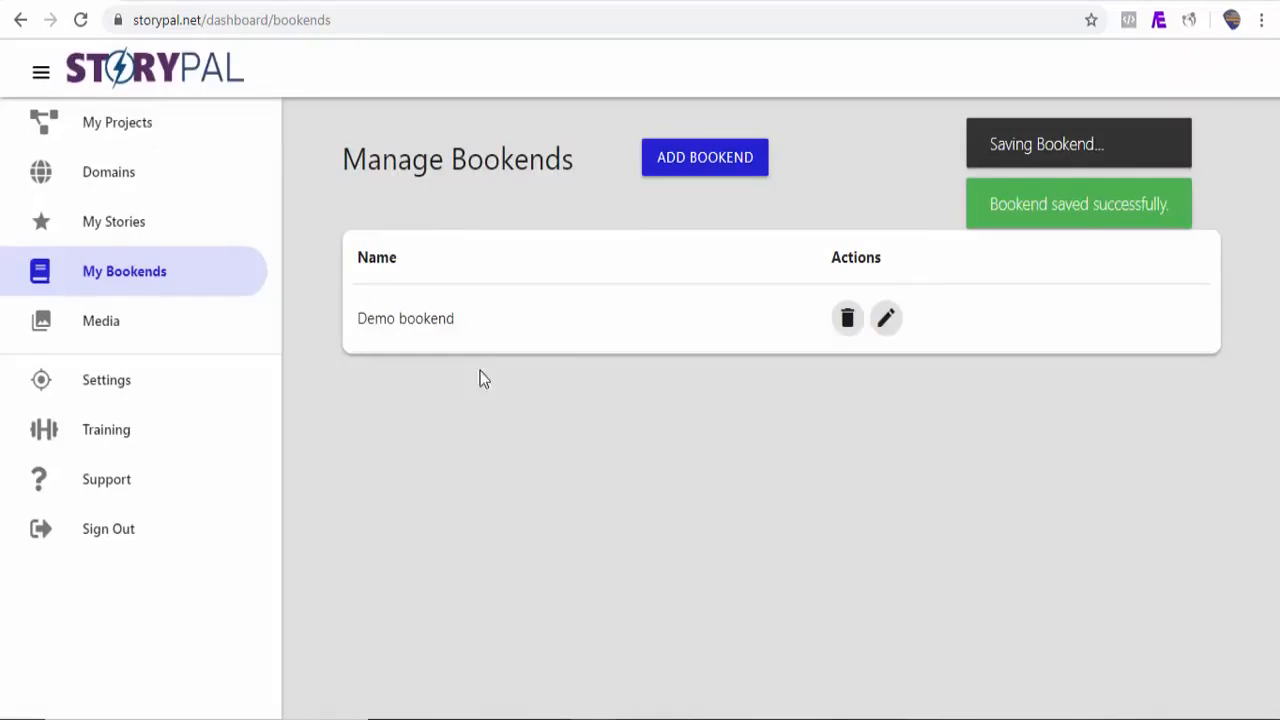
# Step: Attach Demo bookend to the What Exactly Is Google AMP Story? story and save it
pyautogui.click(138, 226)
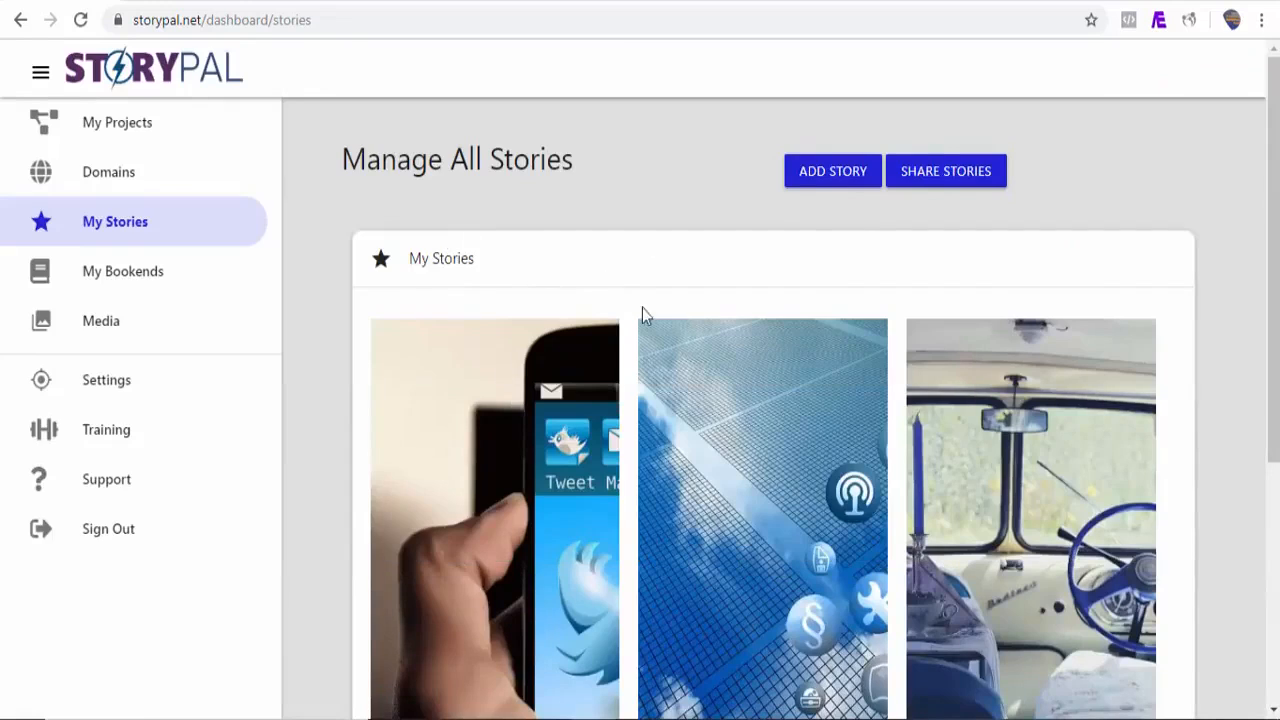
pyautogui.scroll(-3, 661, 458)
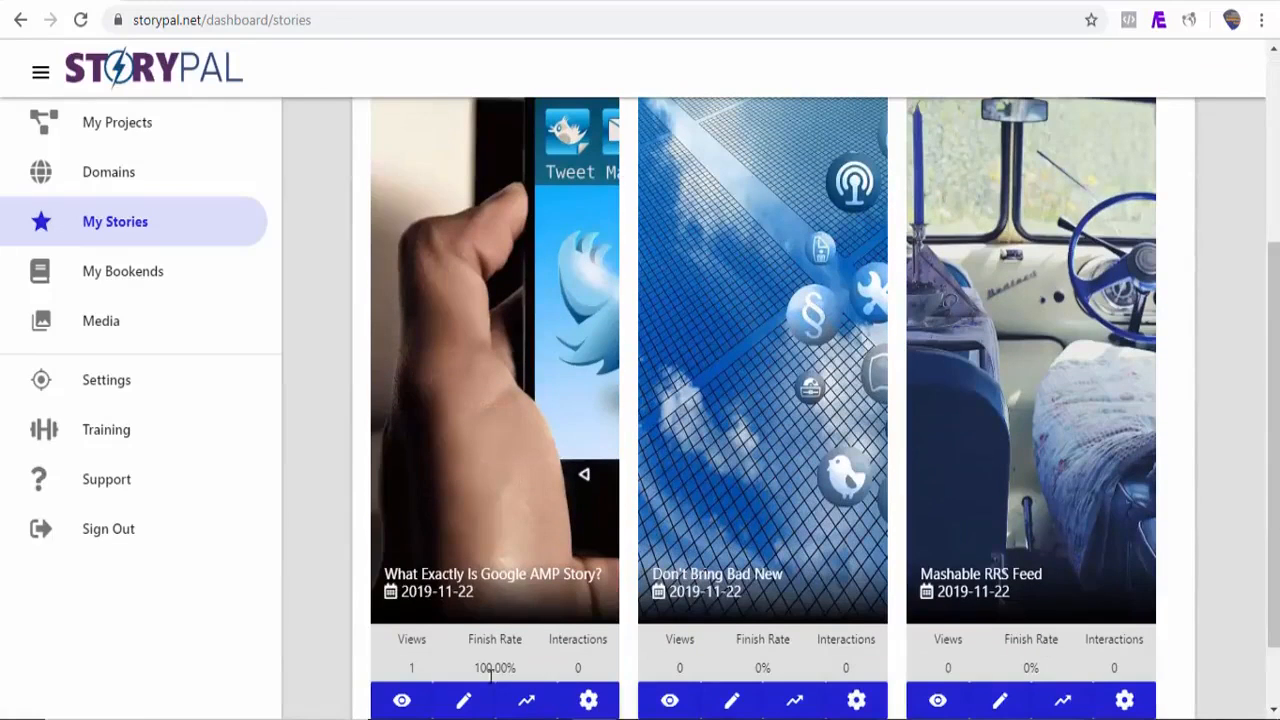
pyautogui.click(465, 701)
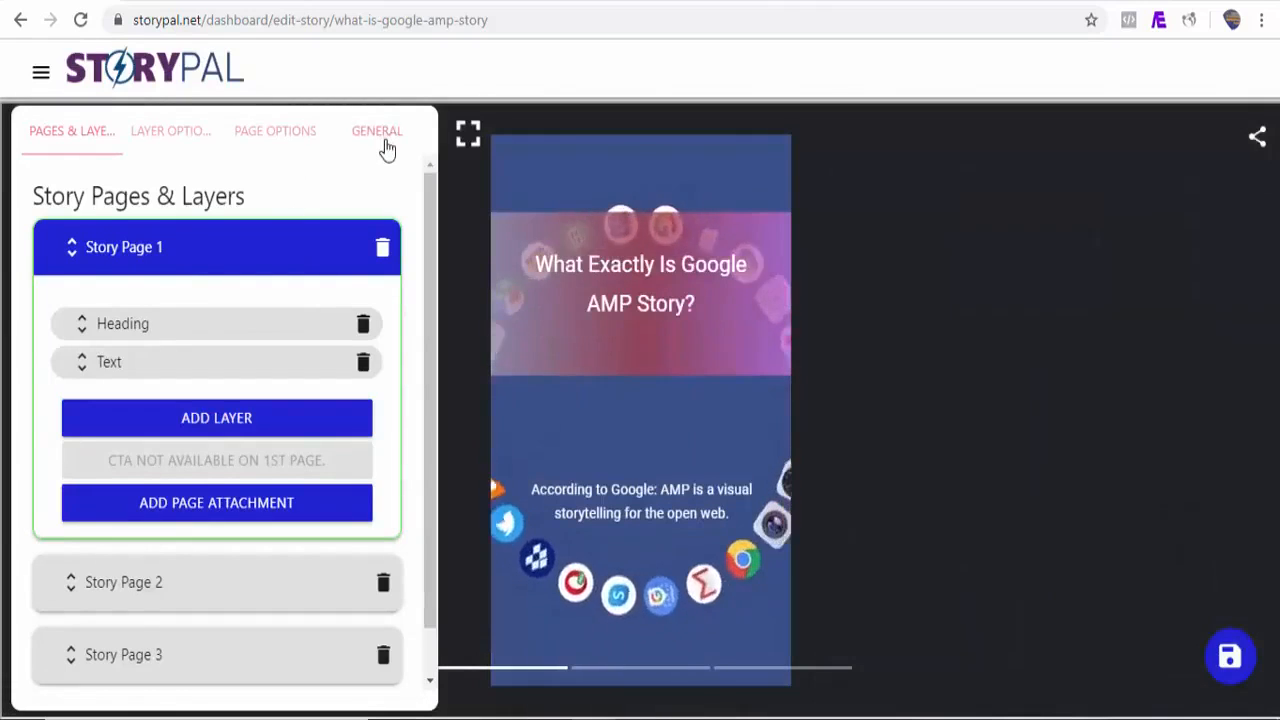
pyautogui.click(379, 132)
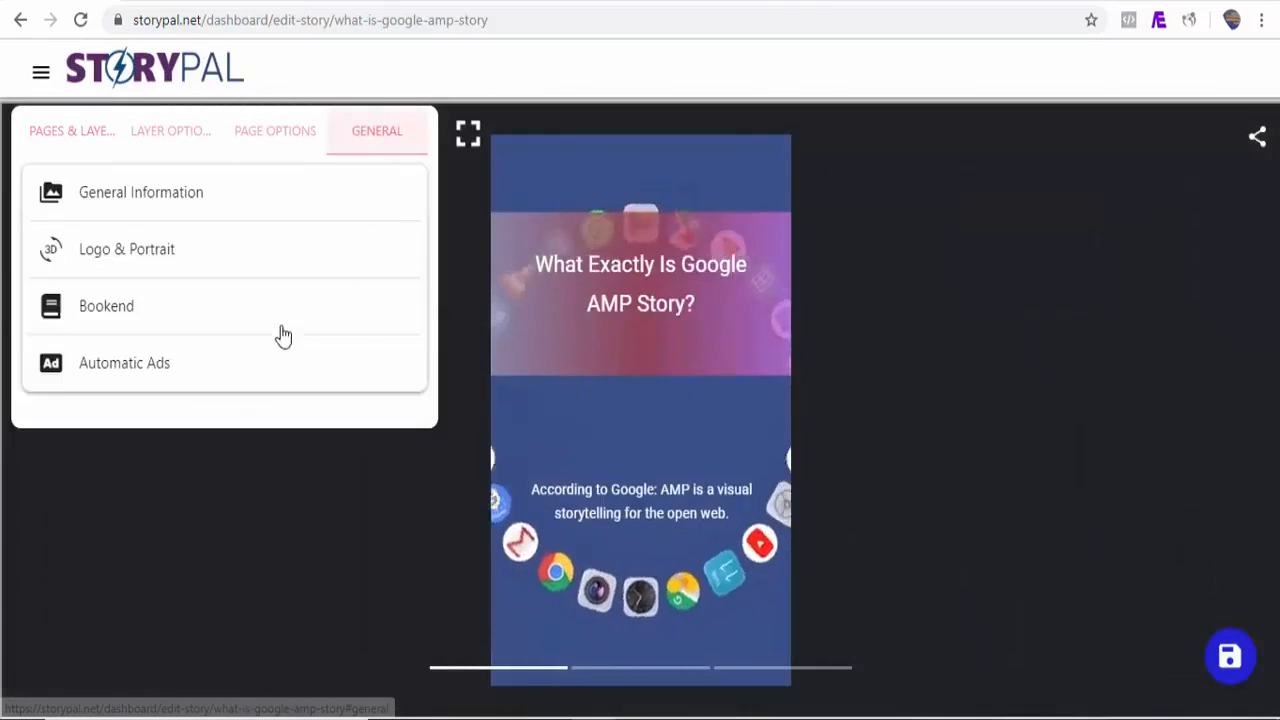
pyautogui.click(171, 323)
pyautogui.click(158, 390)
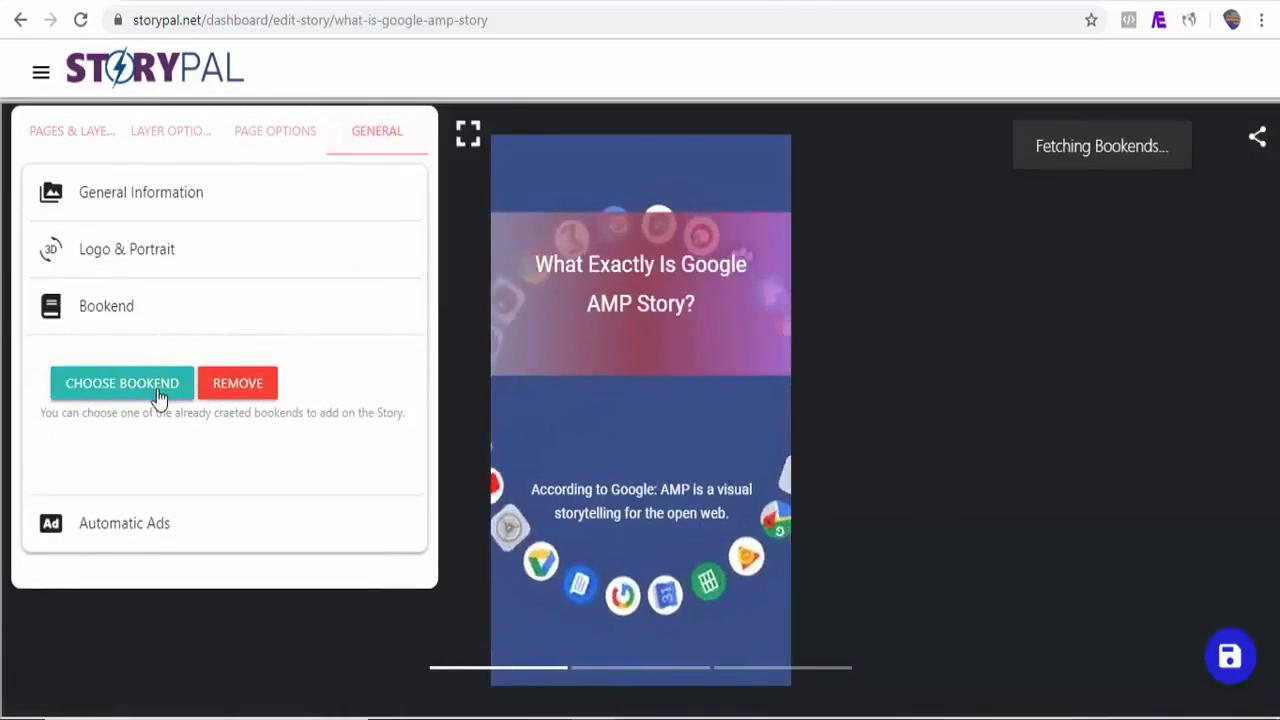
pyautogui.click(492, 232)
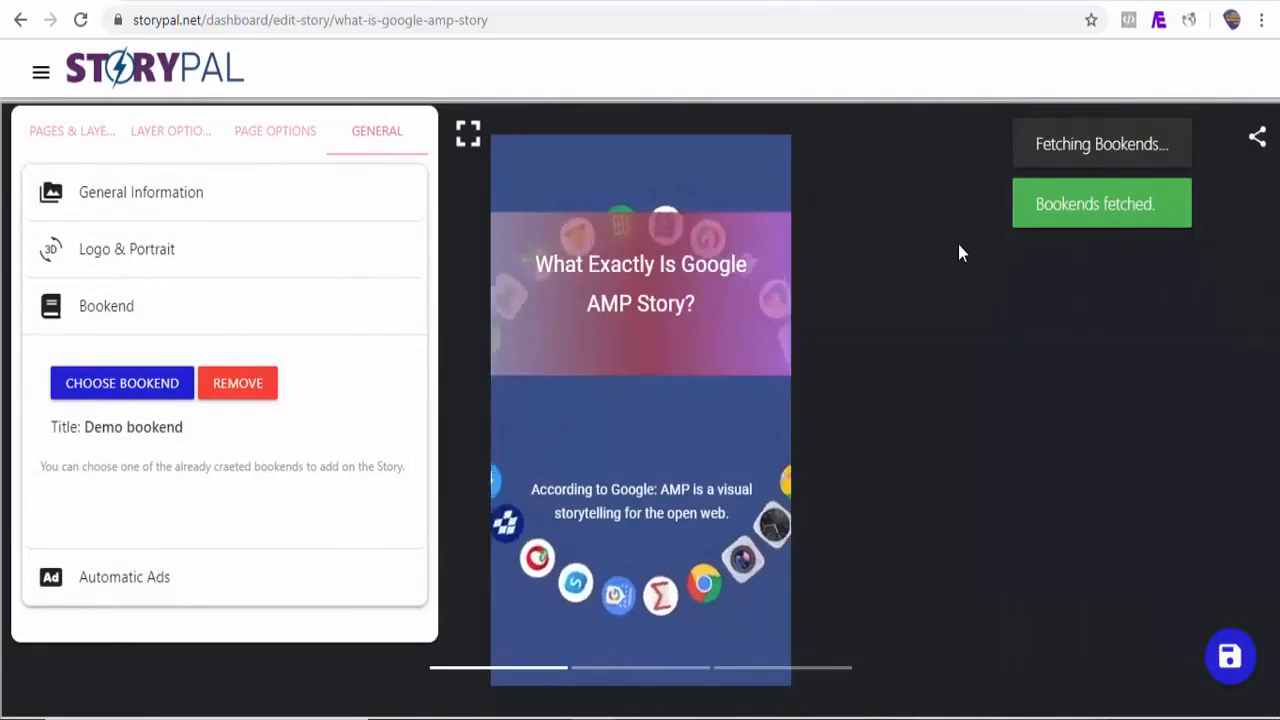
pyautogui.click(1243, 656)
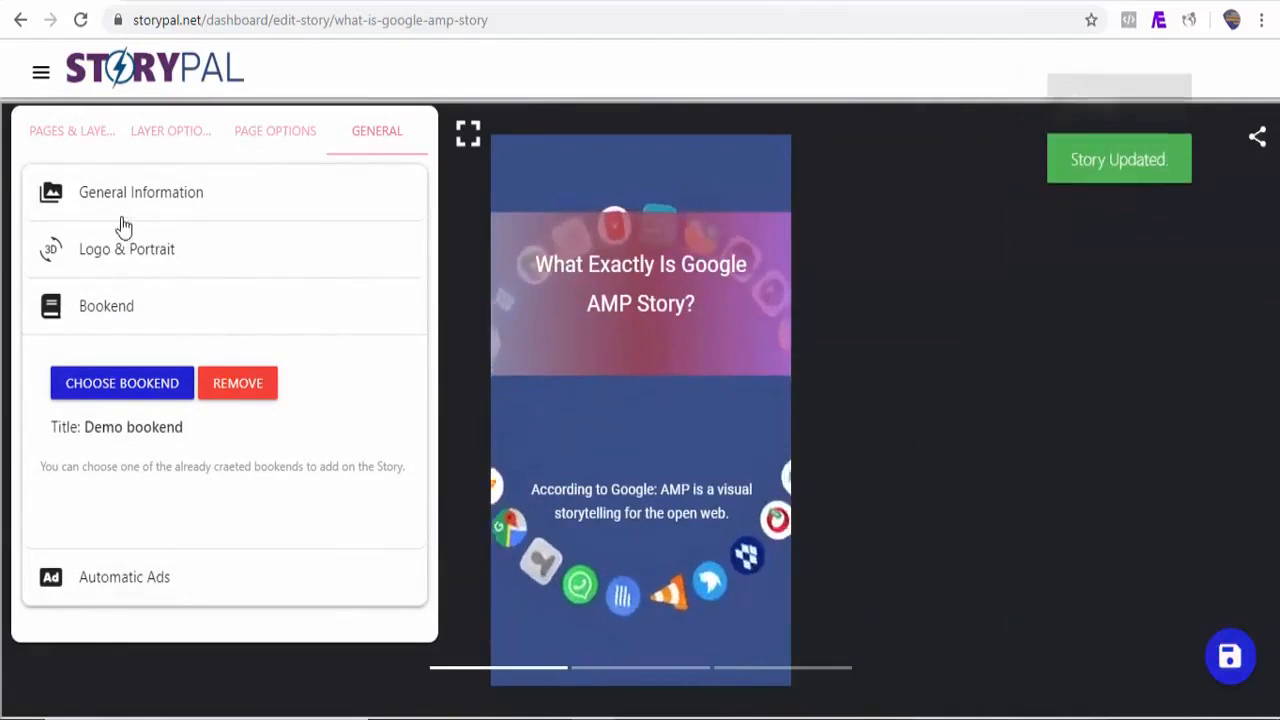
# Step: Attach Demo bookend to the Mashable RRS Feed story and save it
pyautogui.click(40, 86)
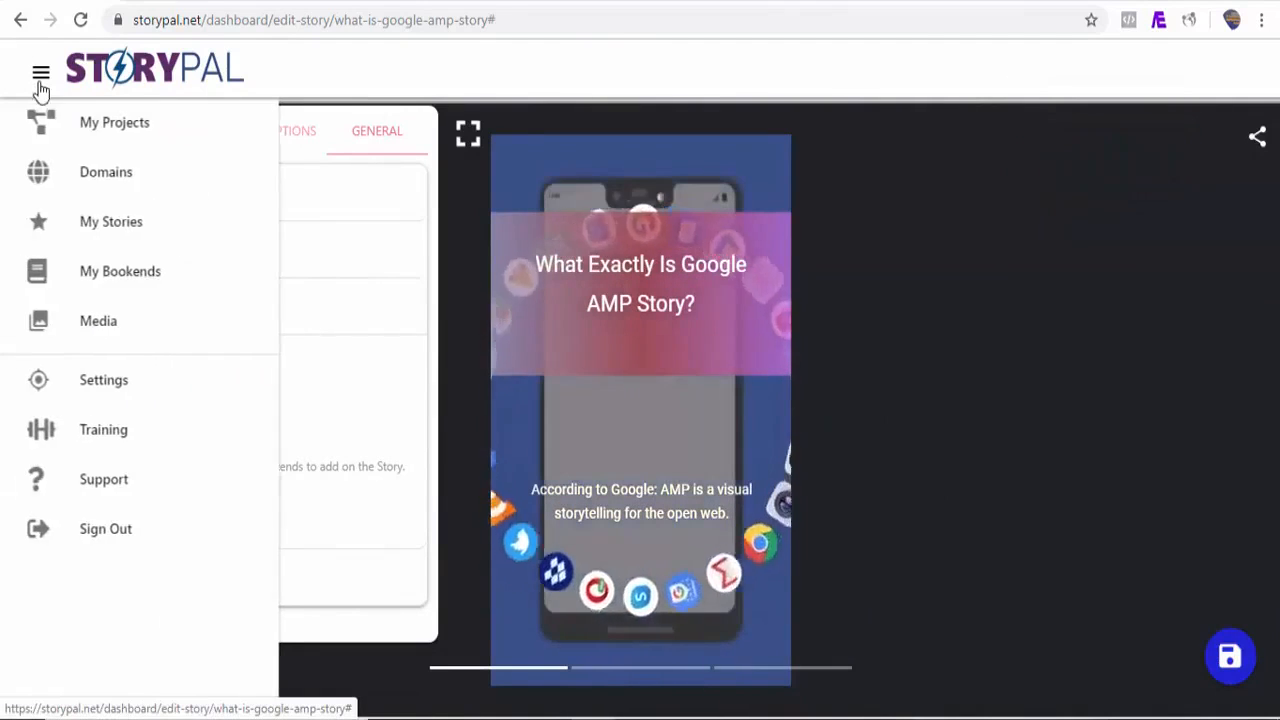
pyautogui.click(115, 241)
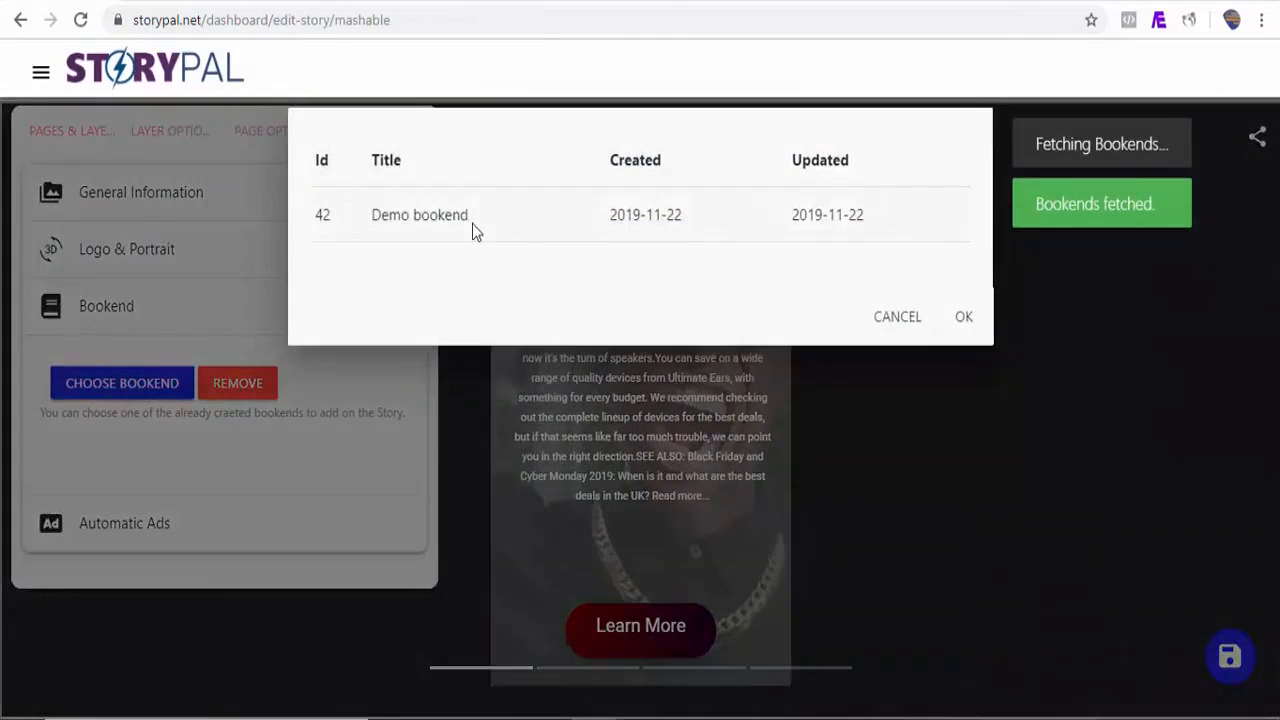
pyautogui.click(472, 223)
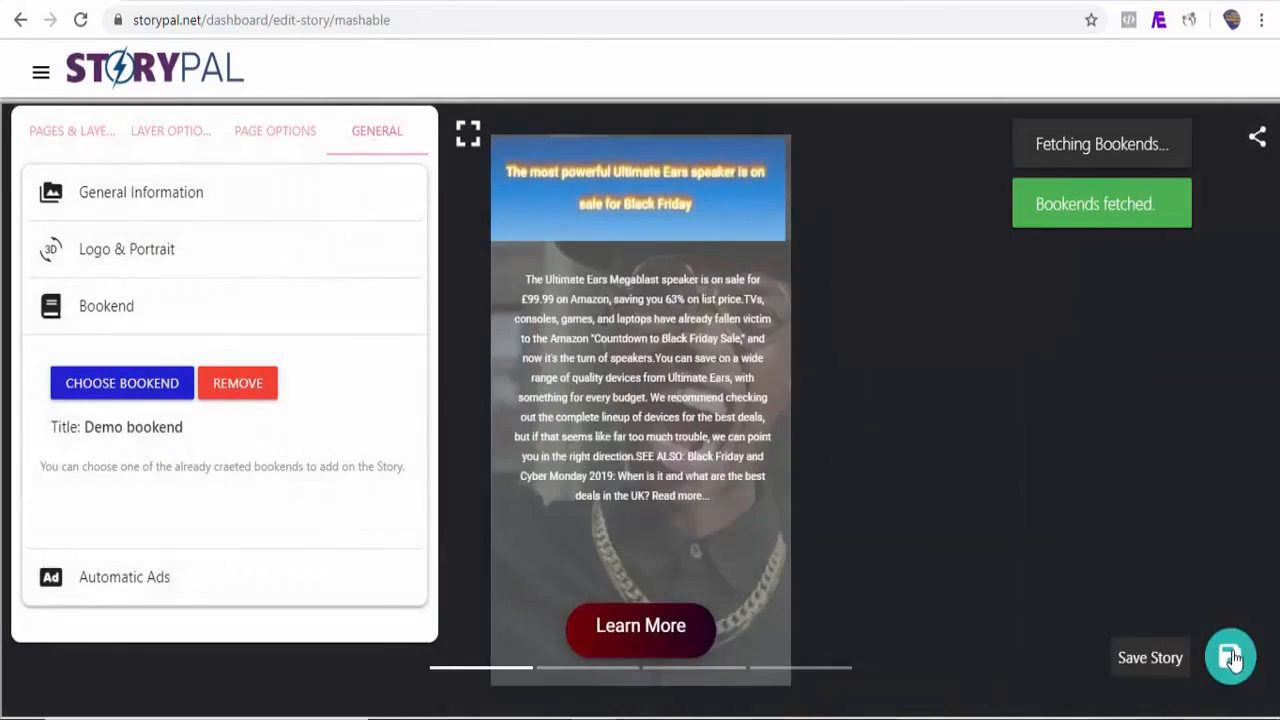
pyautogui.click(1230, 657)
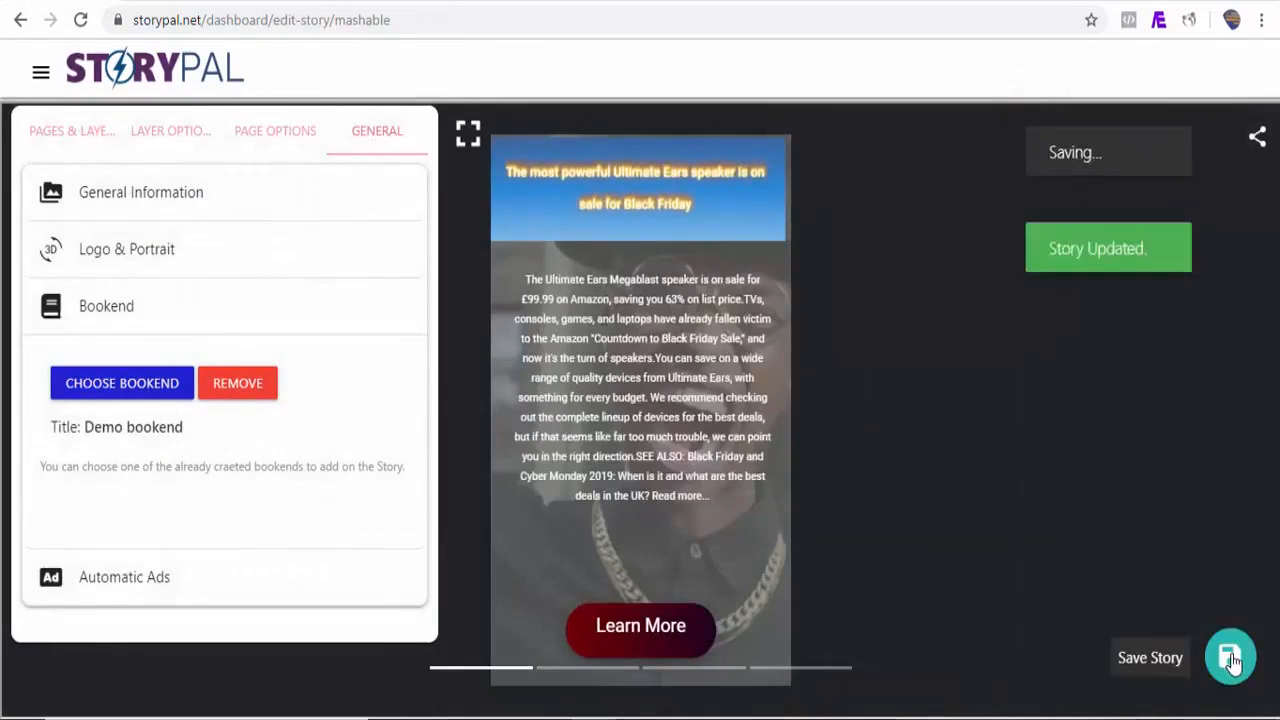
# Step: View the published Mashable RRS Feed story and page through to its last page
pyautogui.click(41, 72)
pyautogui.click(140, 232)
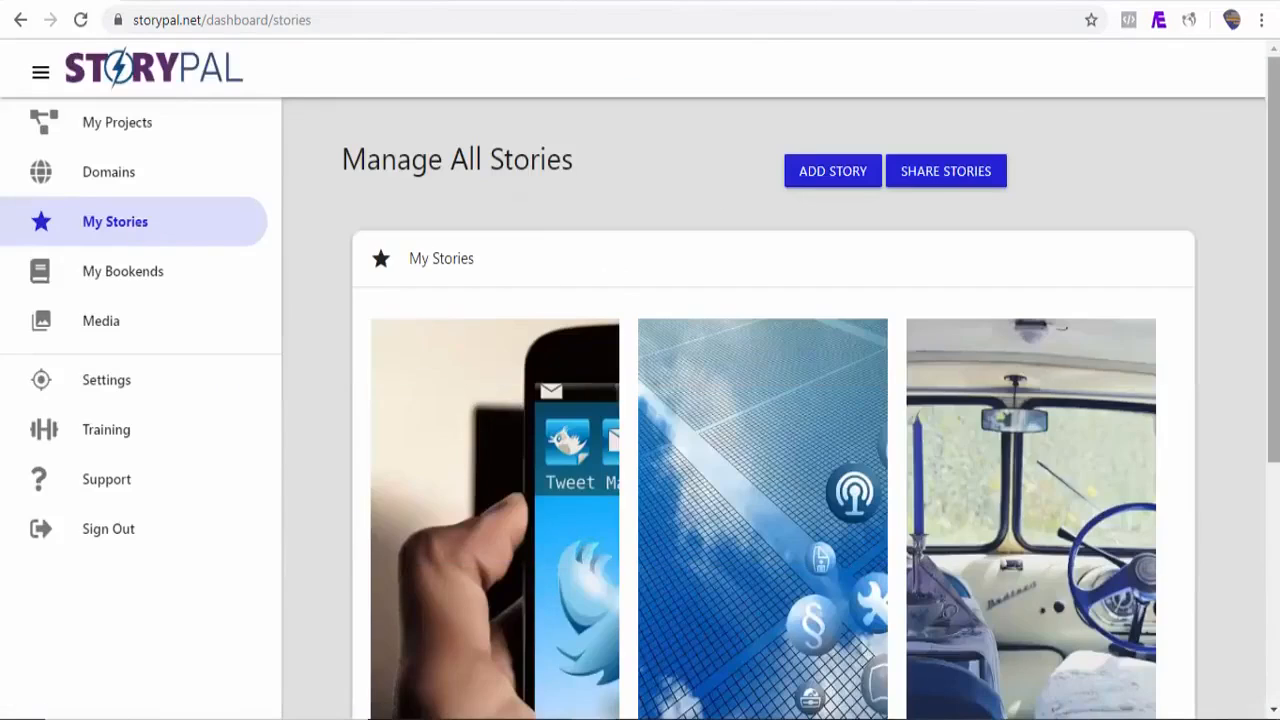
pyautogui.scroll(-3, 768, 408)
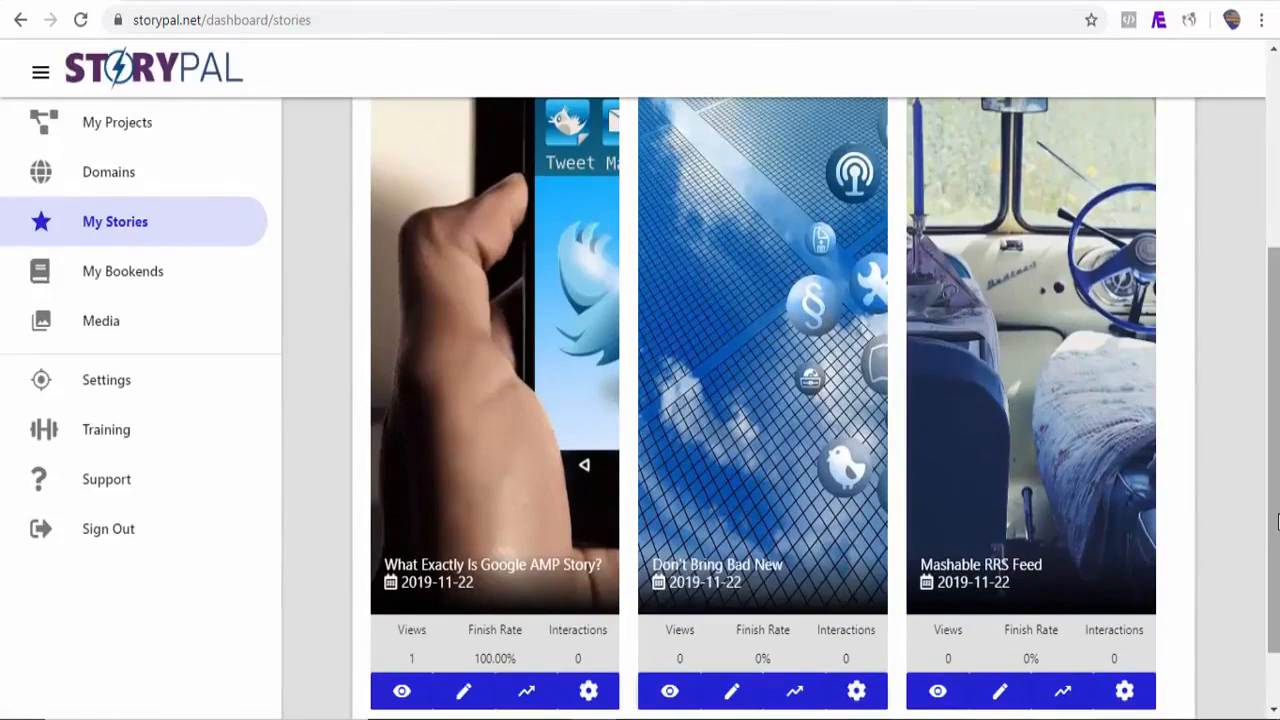
pyautogui.scroll(-1, 1130, 585)
pyautogui.click(957, 629)
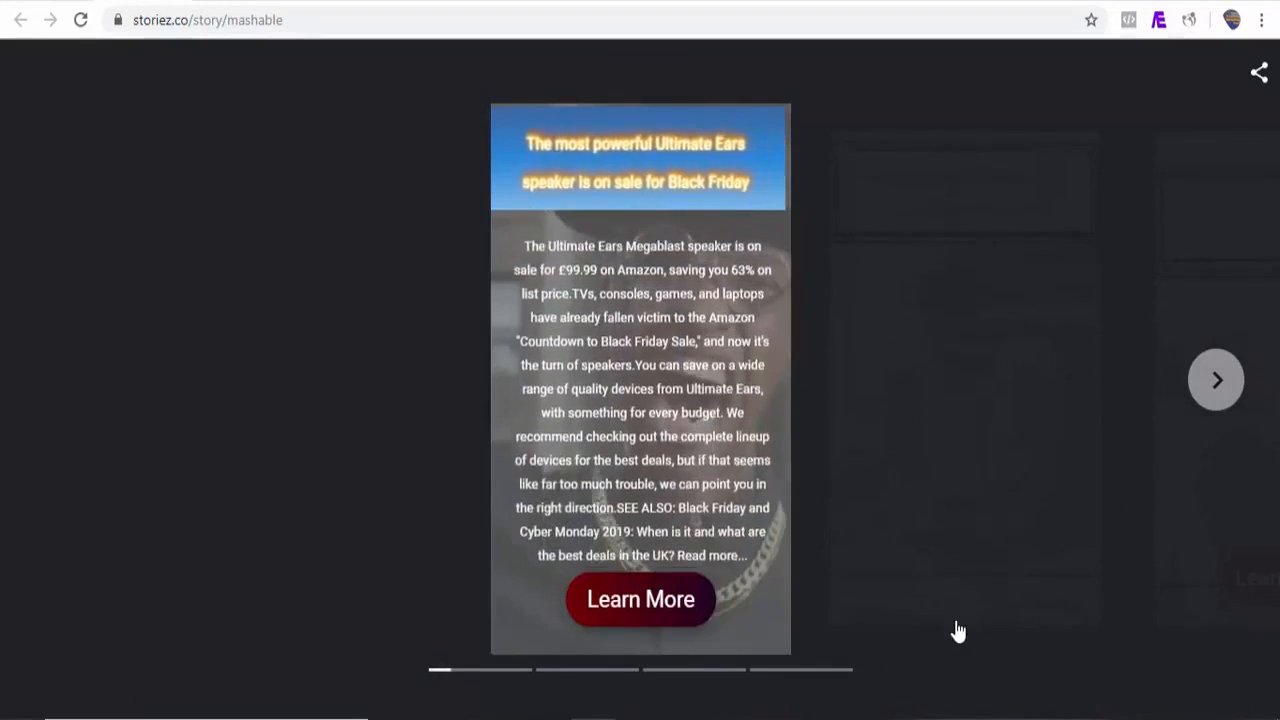
pyautogui.click(1225, 398)
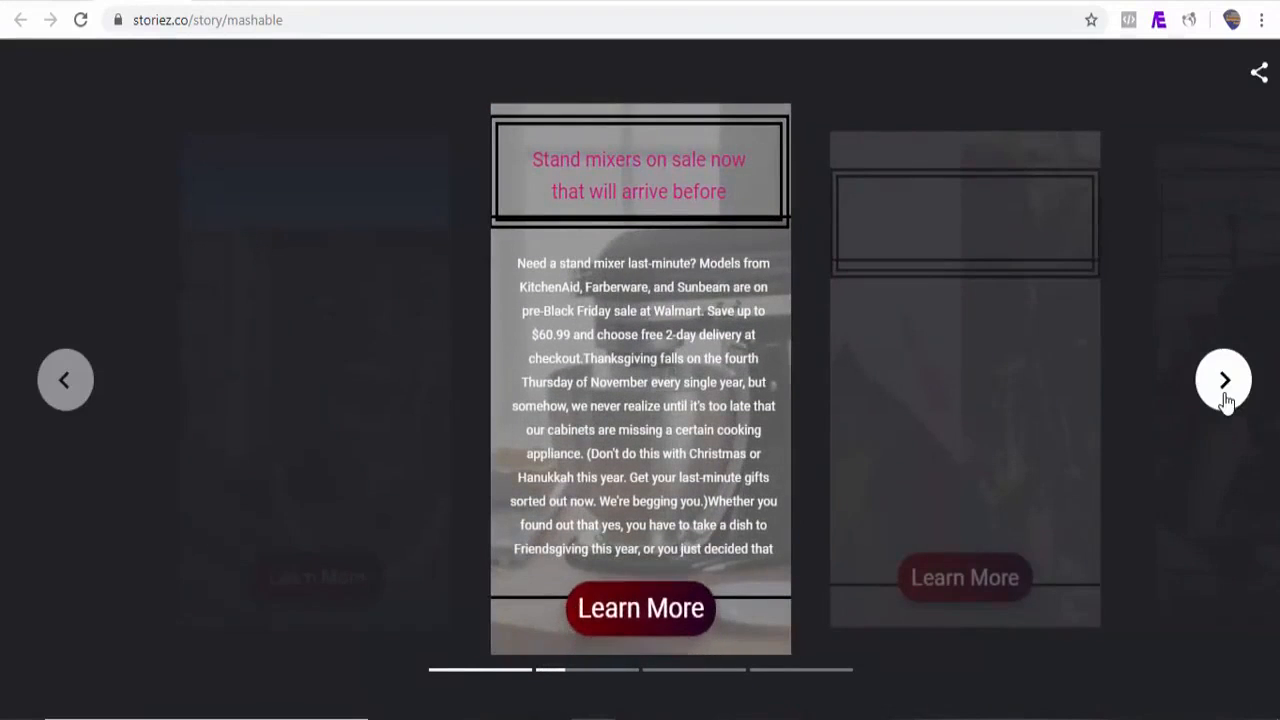
pyautogui.click(1225, 380)
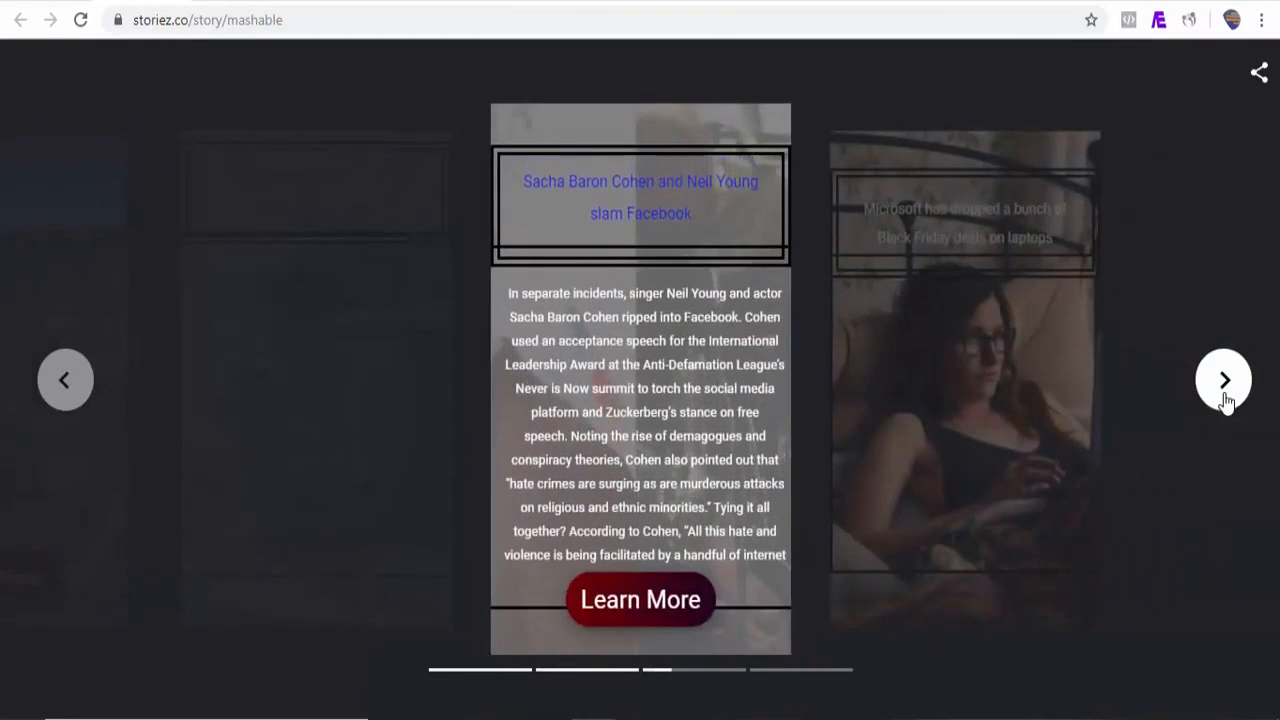
pyautogui.click(1225, 385)
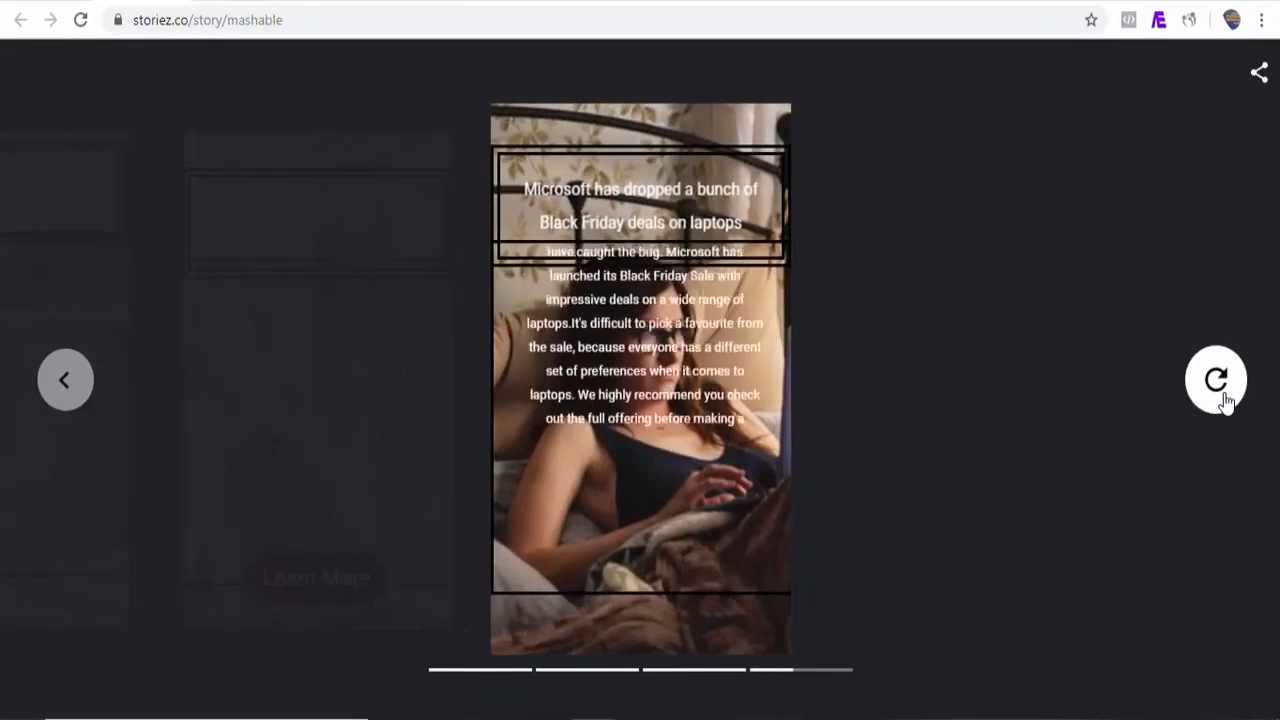
# Step: Open the published story's share options, then return to the stories list
pyautogui.click(1259, 75)
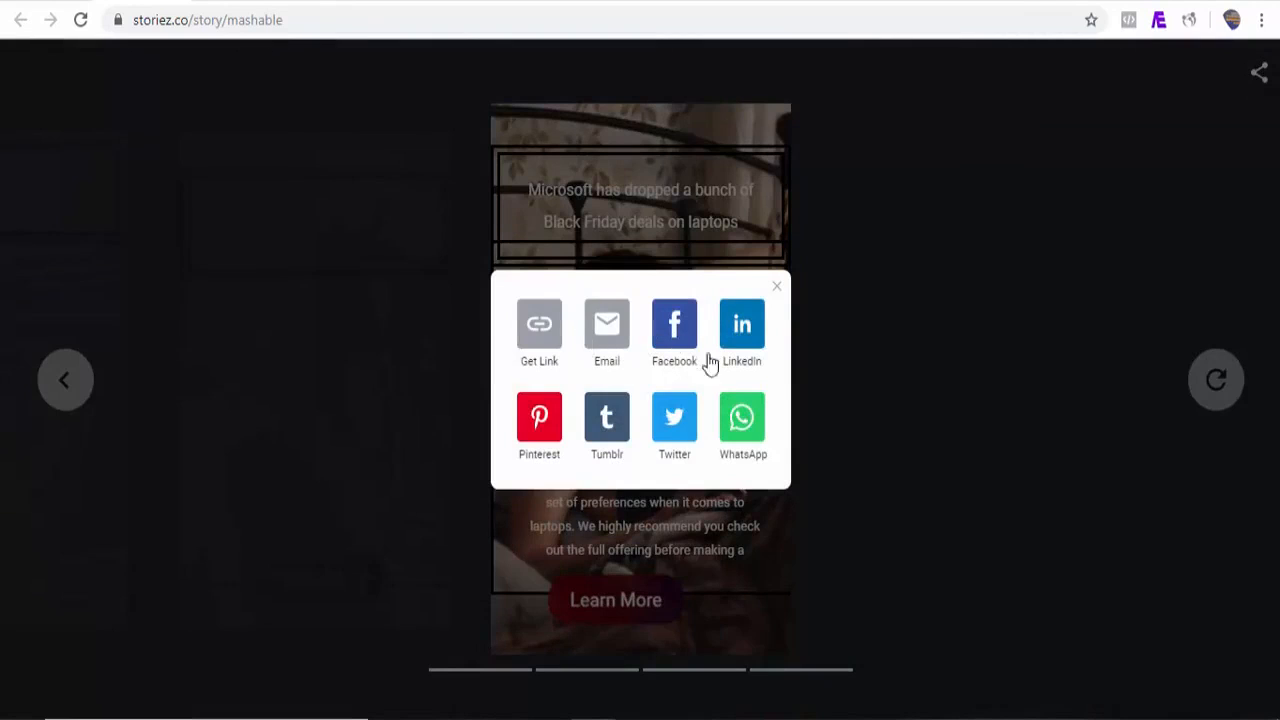
pyautogui.click(50, 3)
pyautogui.moveTo(1275, 320)
pyautogui.mouseDown()
pyautogui.moveTo(1275, 116)
pyautogui.moveTo(1275, 335)
pyautogui.mouseUp()
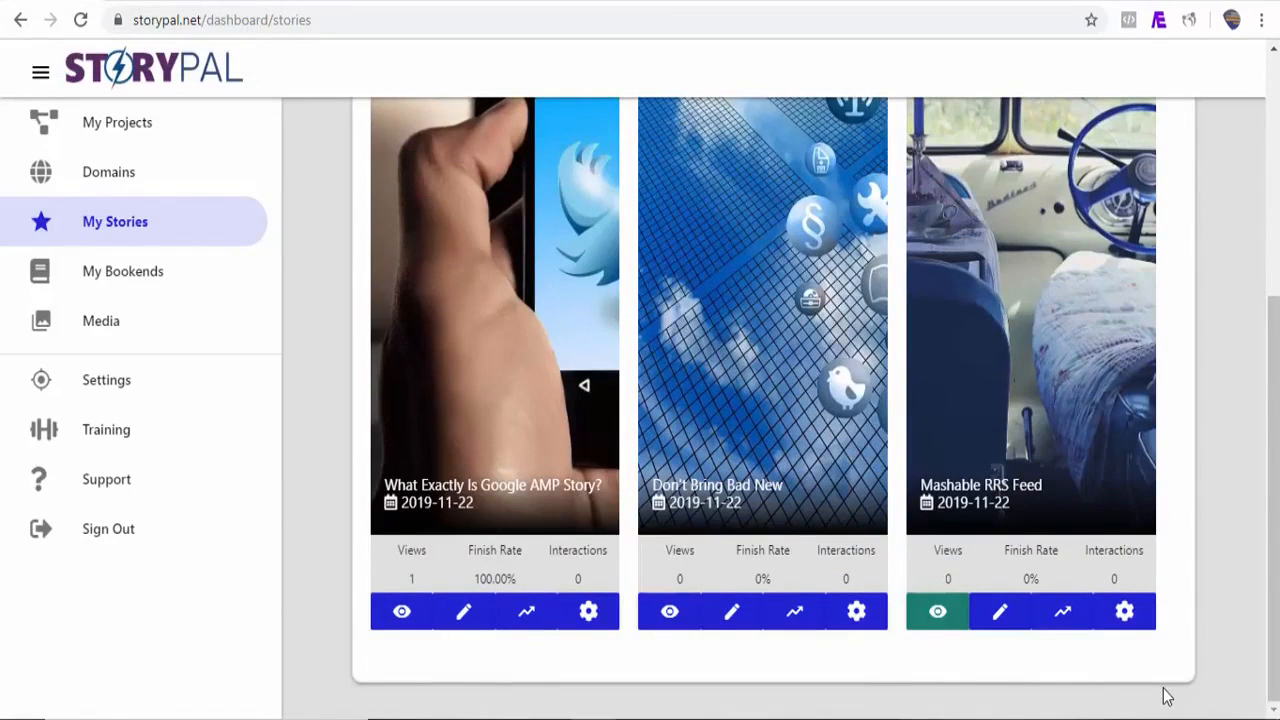
# Step: Open sharing for the Mashable RRS Feed story and view its QR code and embed options
pyautogui.click(1125, 614)
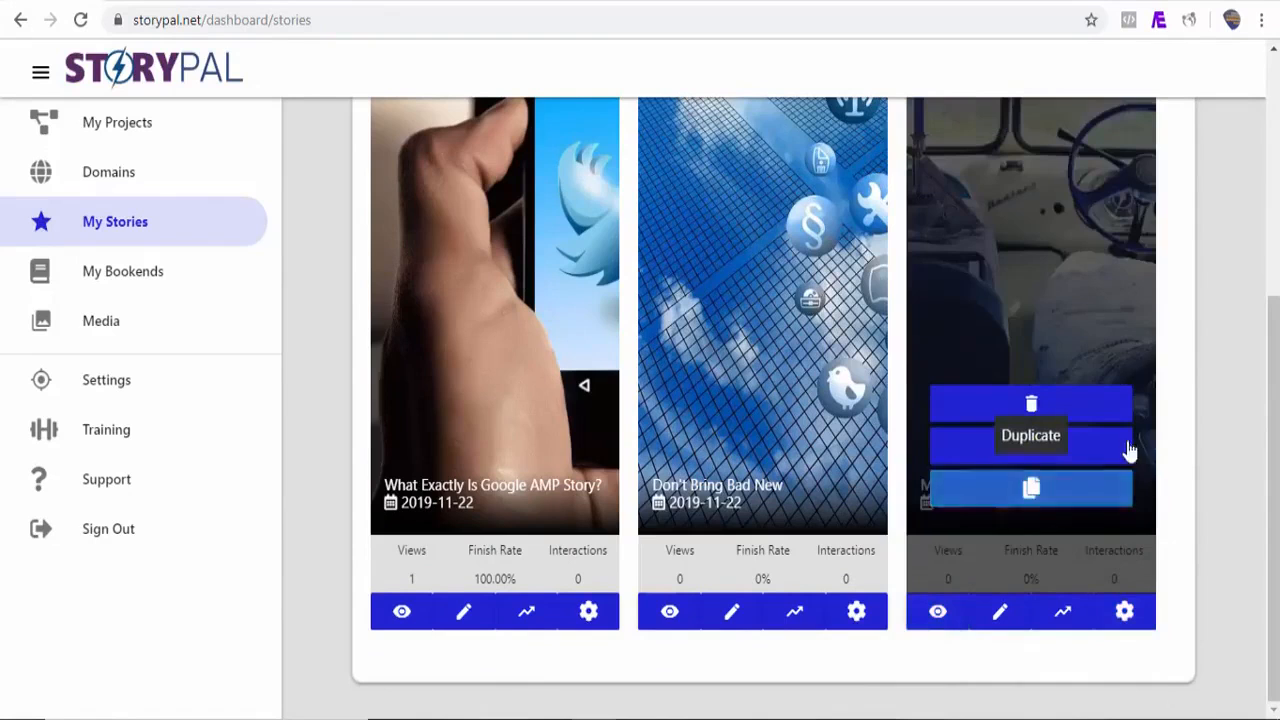
pyautogui.click(1030, 452)
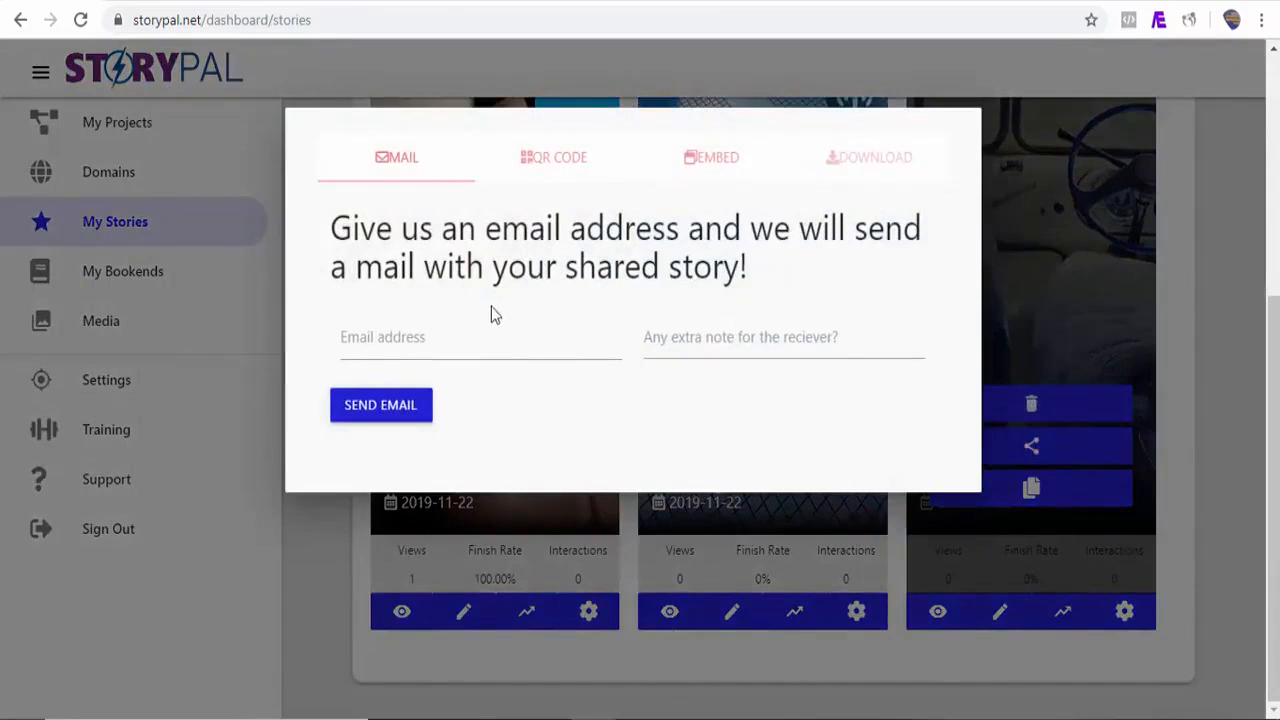
pyautogui.click(552, 161)
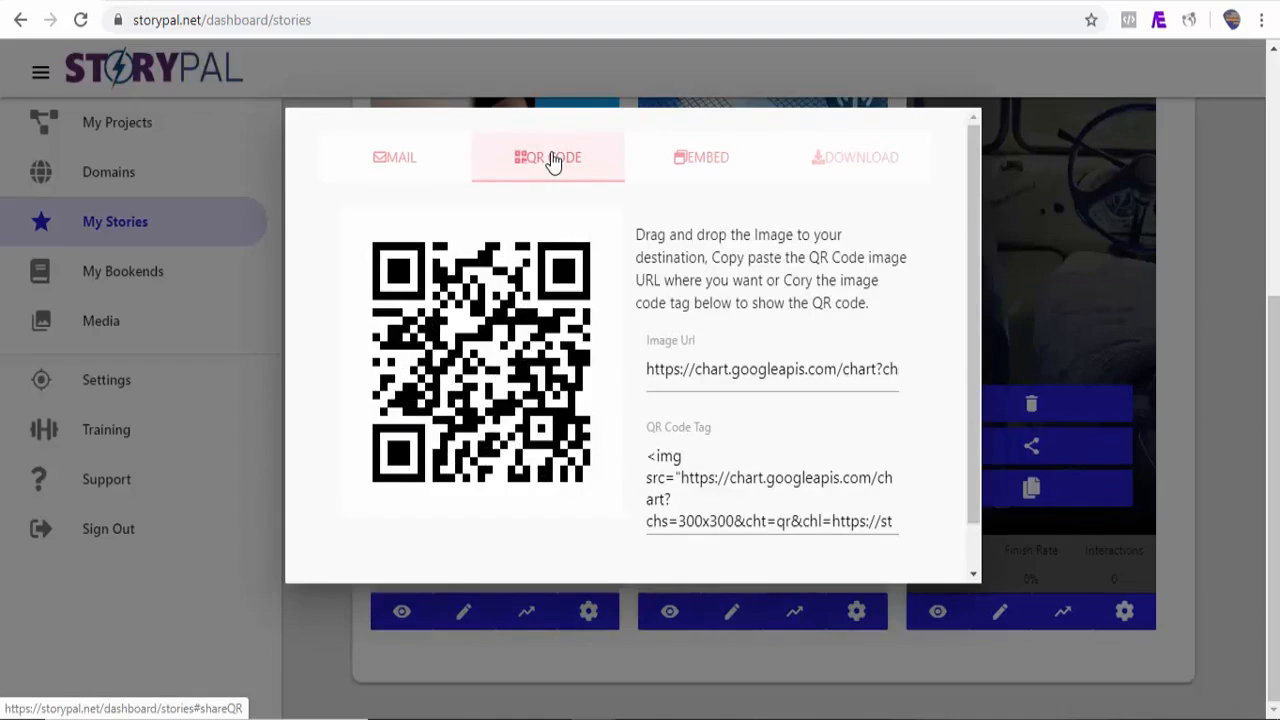
pyautogui.click(705, 168)
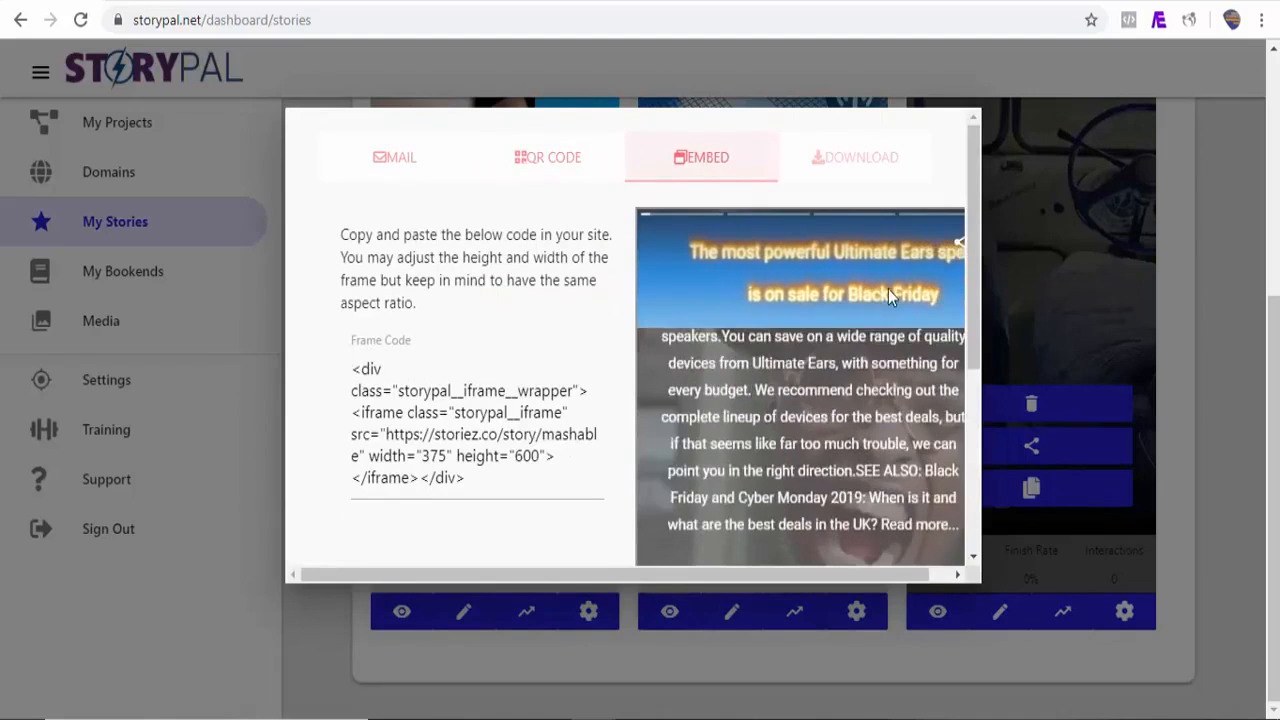
# Step: Select the story's embed frame code and switch to the WordPress new post editor
pyautogui.moveTo(975, 300); pyautogui.dragTo(966, 338)
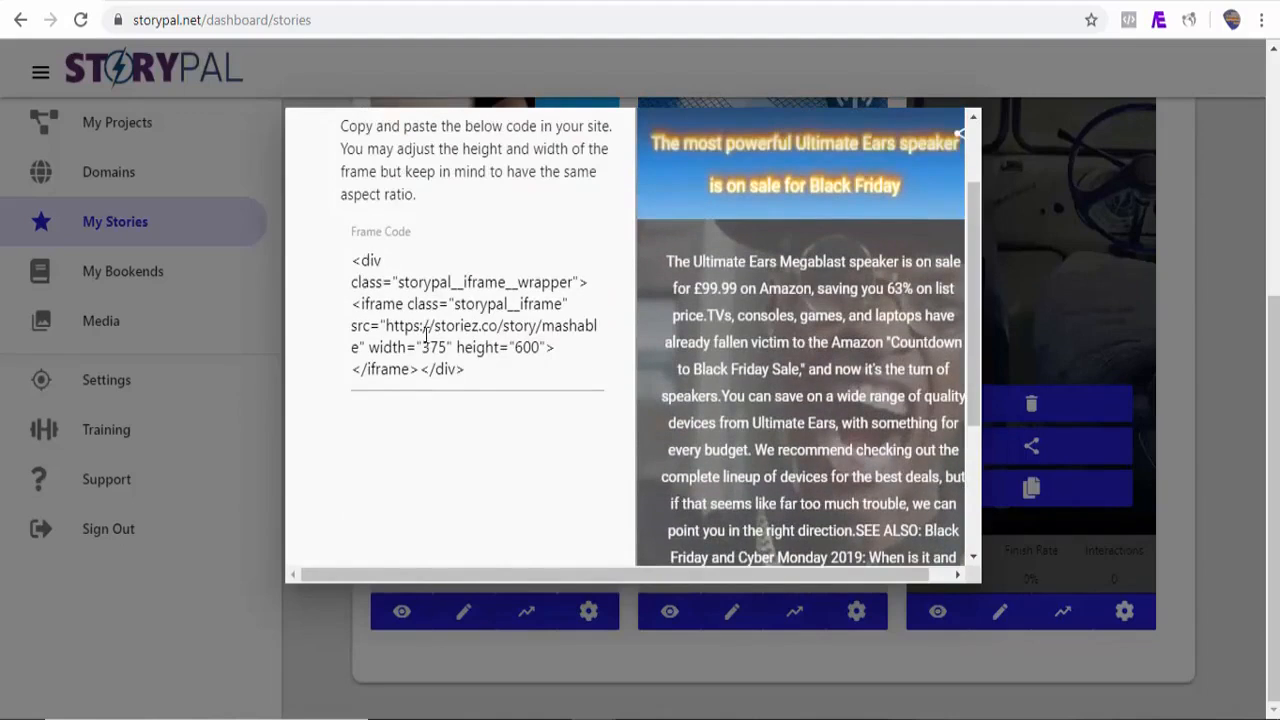
pyautogui.moveTo(352, 263); pyautogui.dragTo(440, 378)
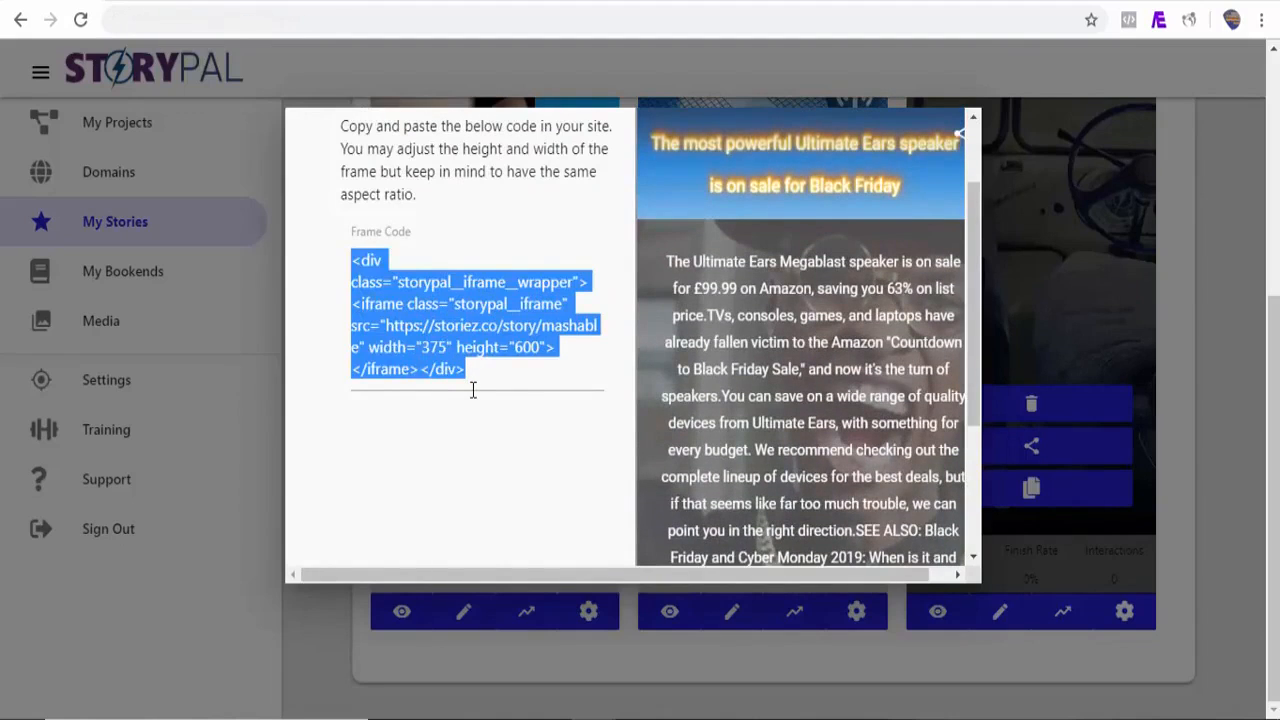
pyautogui.click(1026, 2)
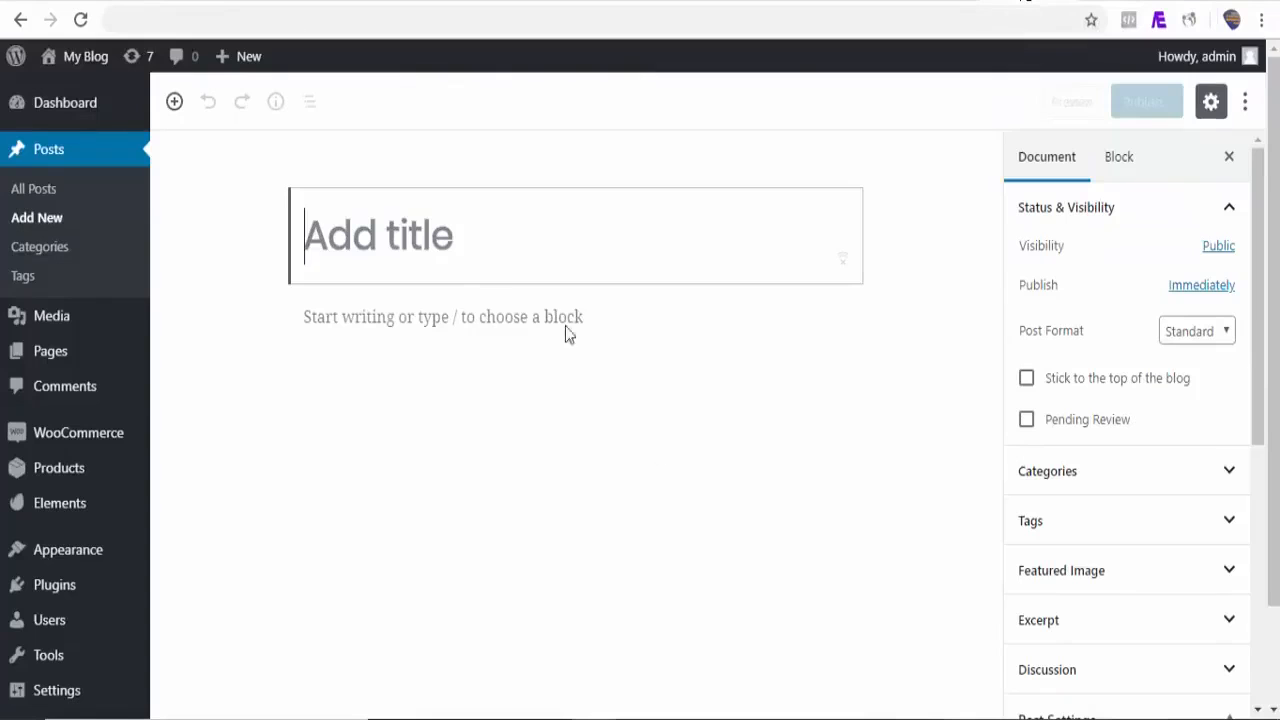
# Step: Add a Custom HTML block to the new post and paste the story's embed frame code into it
pyautogui.click(261, 318)
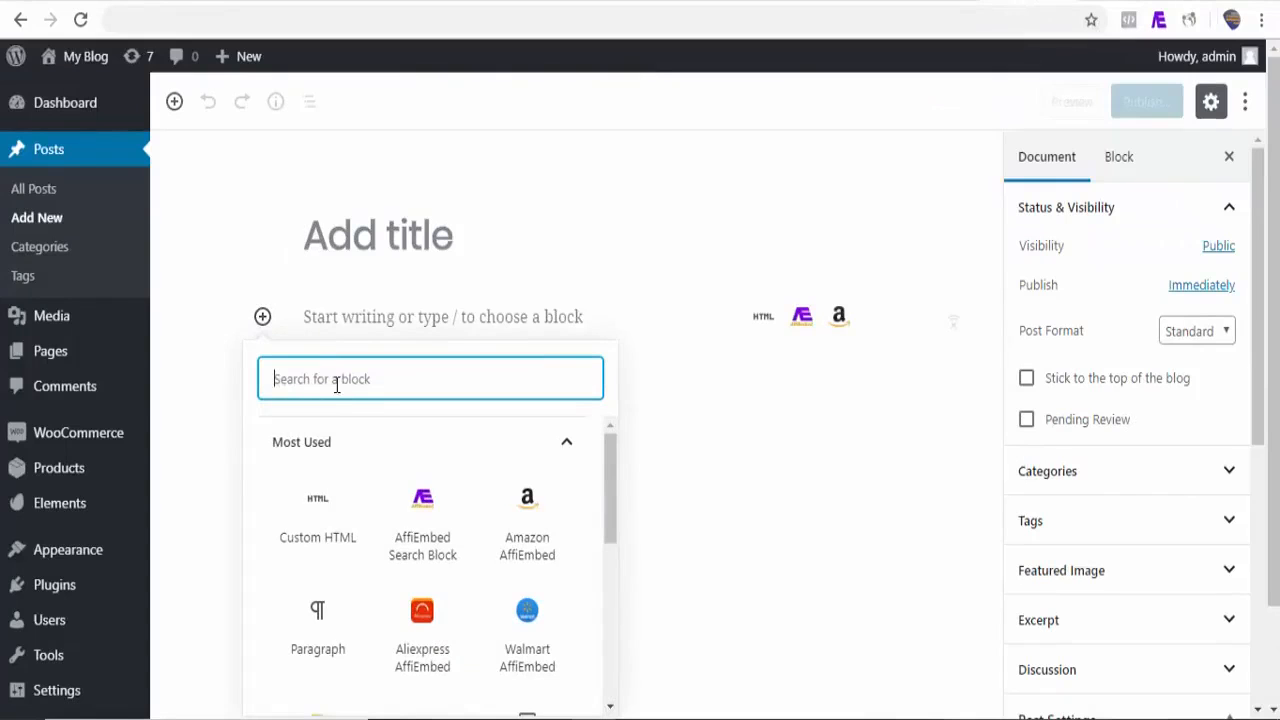
pyautogui.click(330, 522)
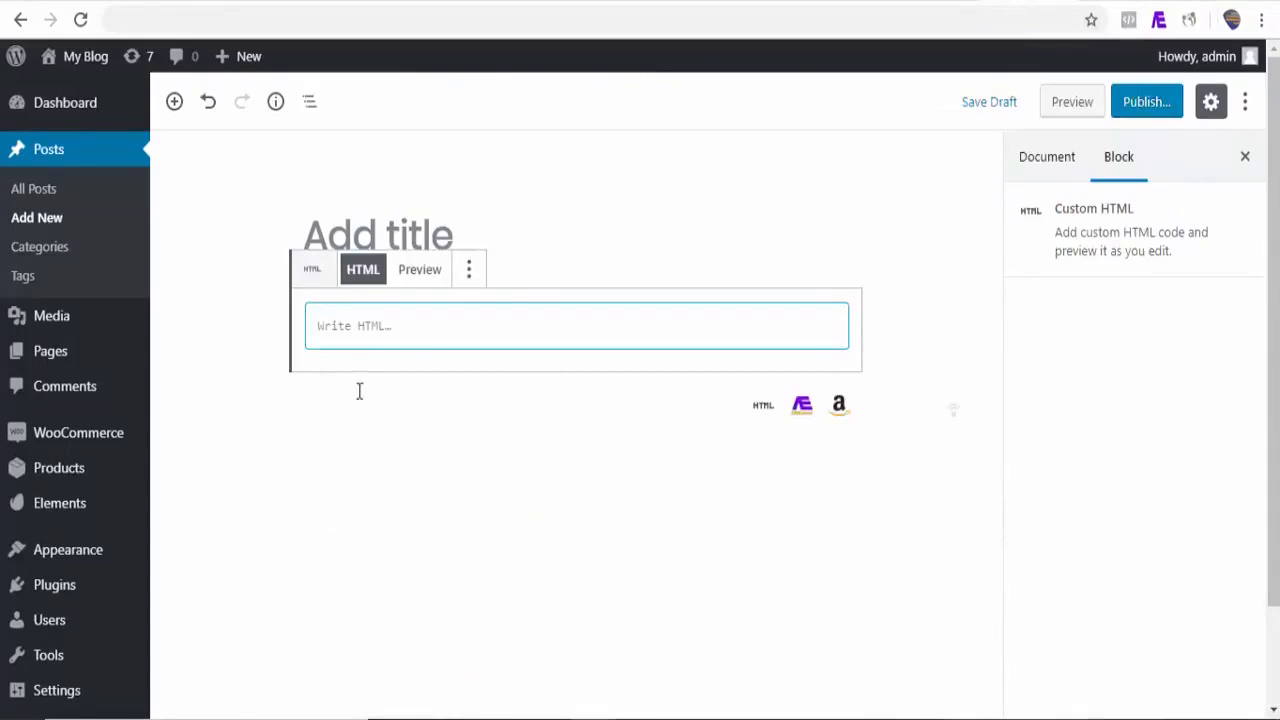
pyautogui.write('<div class="storypal__iframe__wrapper"><iframe class="storypal__iframe" src="https://storiez.co/story/mashable" width="375" height="600"></iframe></div>')
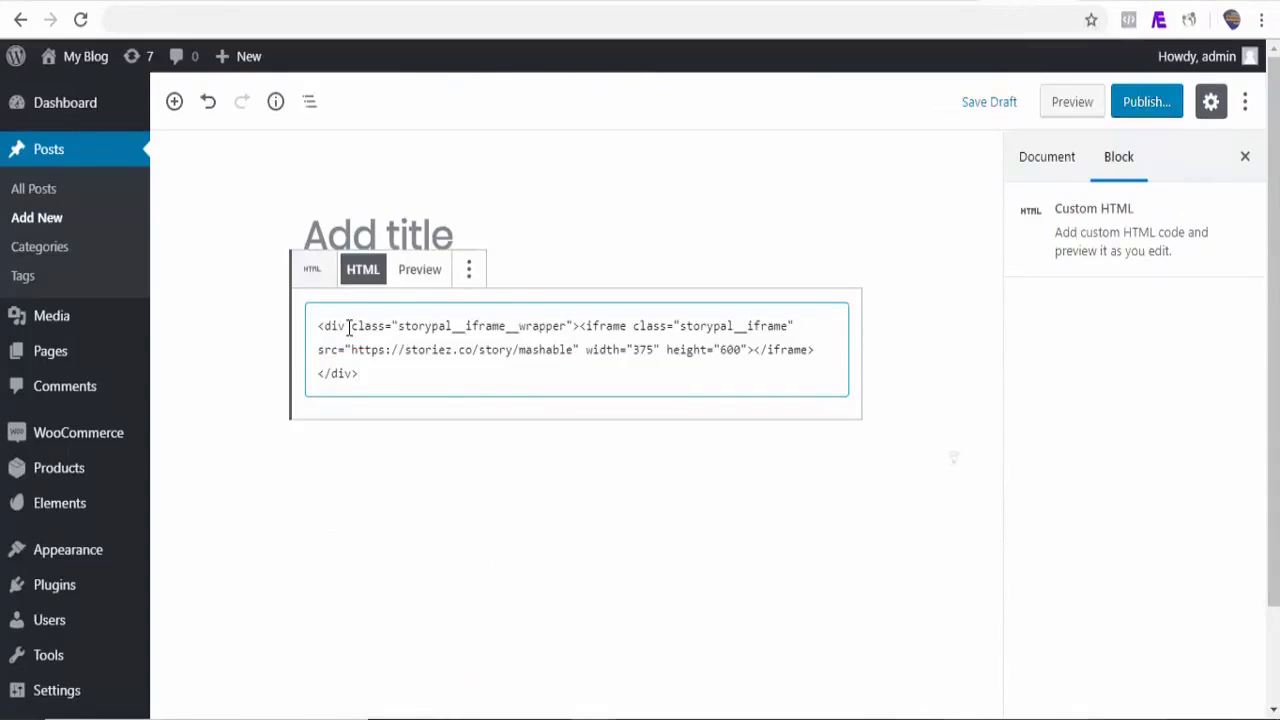
# Step: Preview the post and scroll through the embedded Mashable story
pyautogui.click(1068, 108)
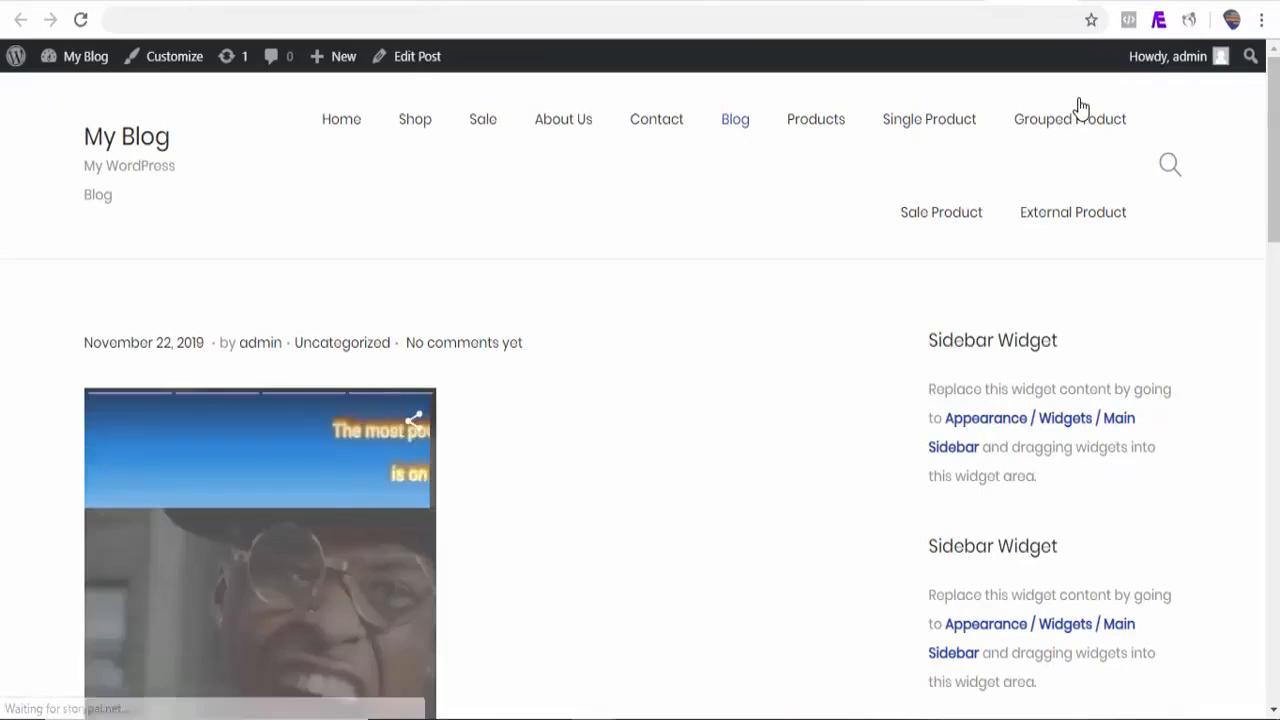
pyautogui.moveTo(1275, 104); pyautogui.dragTo(1277, 150)
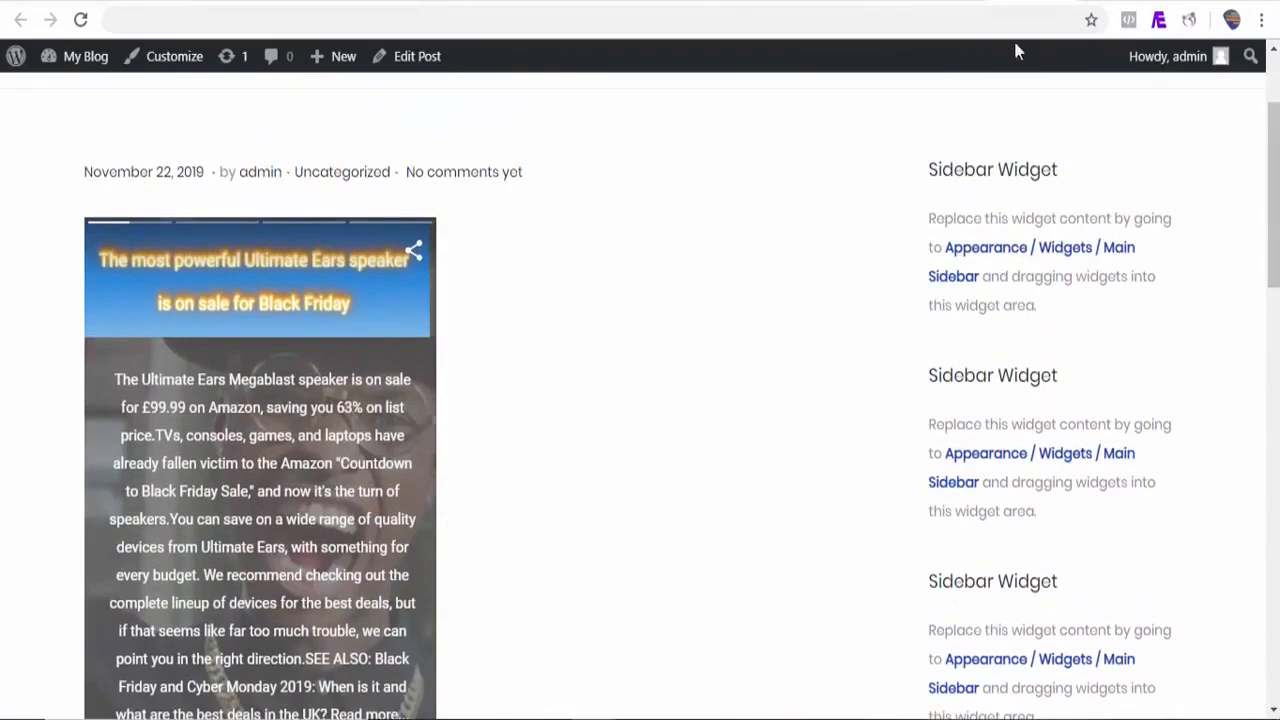
pyautogui.moveTo(1276, 214)
pyautogui.mouseDown()
pyautogui.moveTo(1274, 274)
pyautogui.moveTo(1275, 223)
pyautogui.mouseUp()
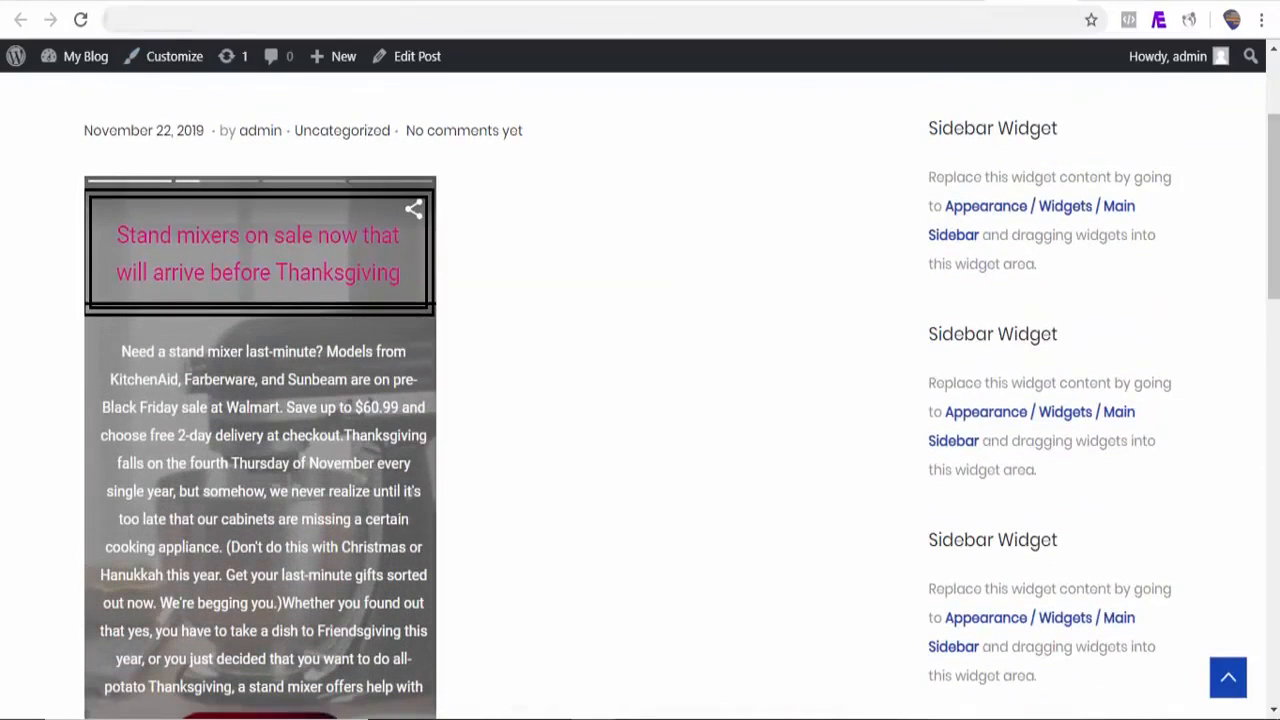
# Step: Return to StoryPal, close the embed dialog and open the Share Stories options
pyautogui.click(120, 2)
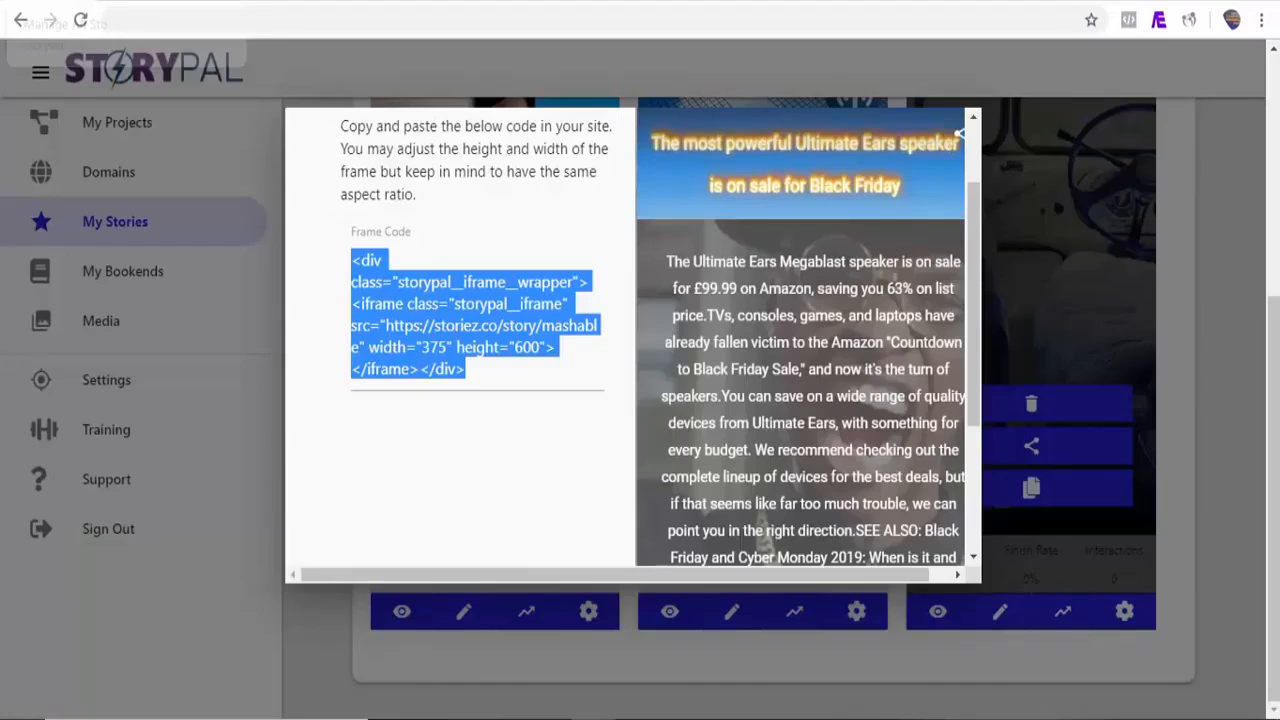
pyautogui.click(1210, 351)
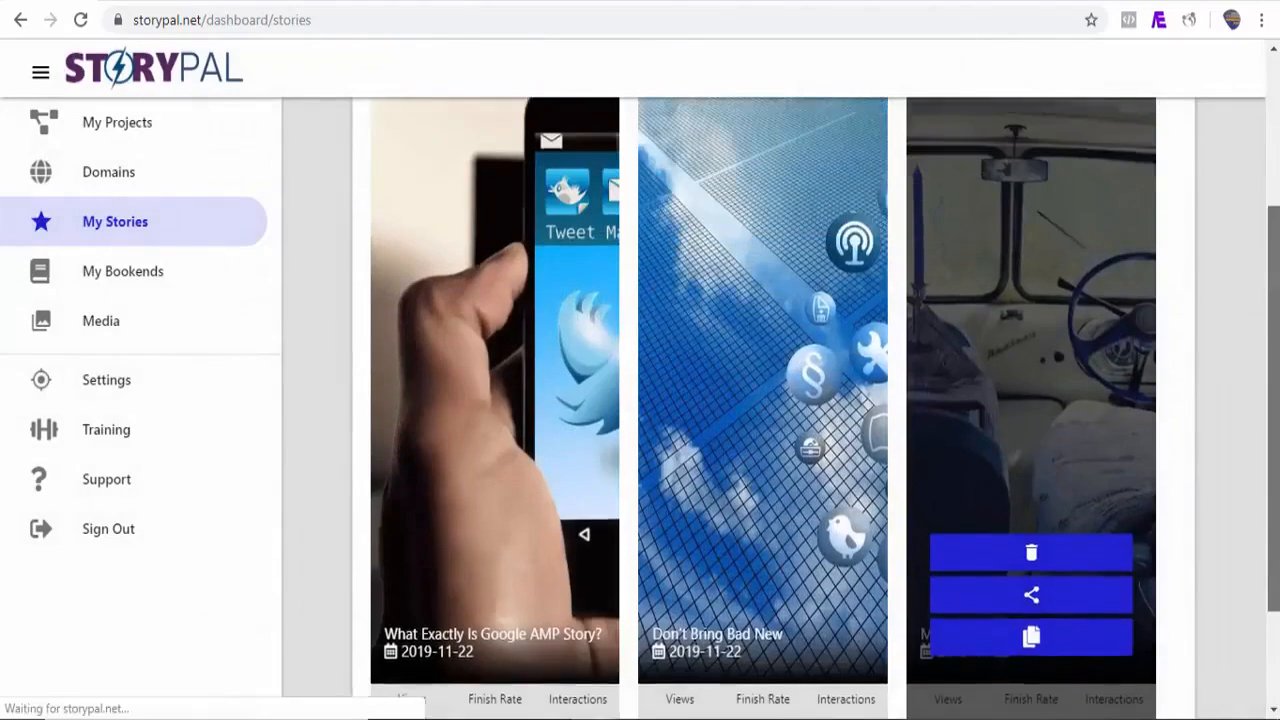
pyautogui.moveTo(1274, 170); pyautogui.dragTo(1275, 120)
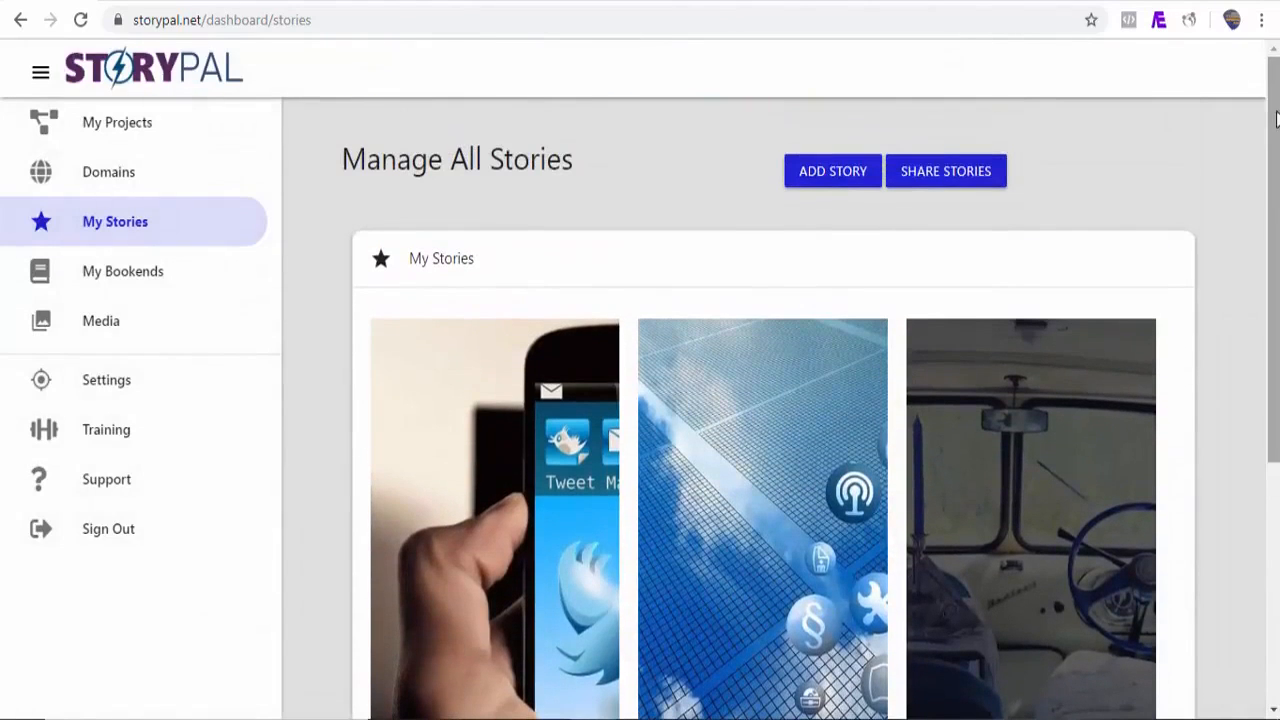
pyautogui.click(946, 174)
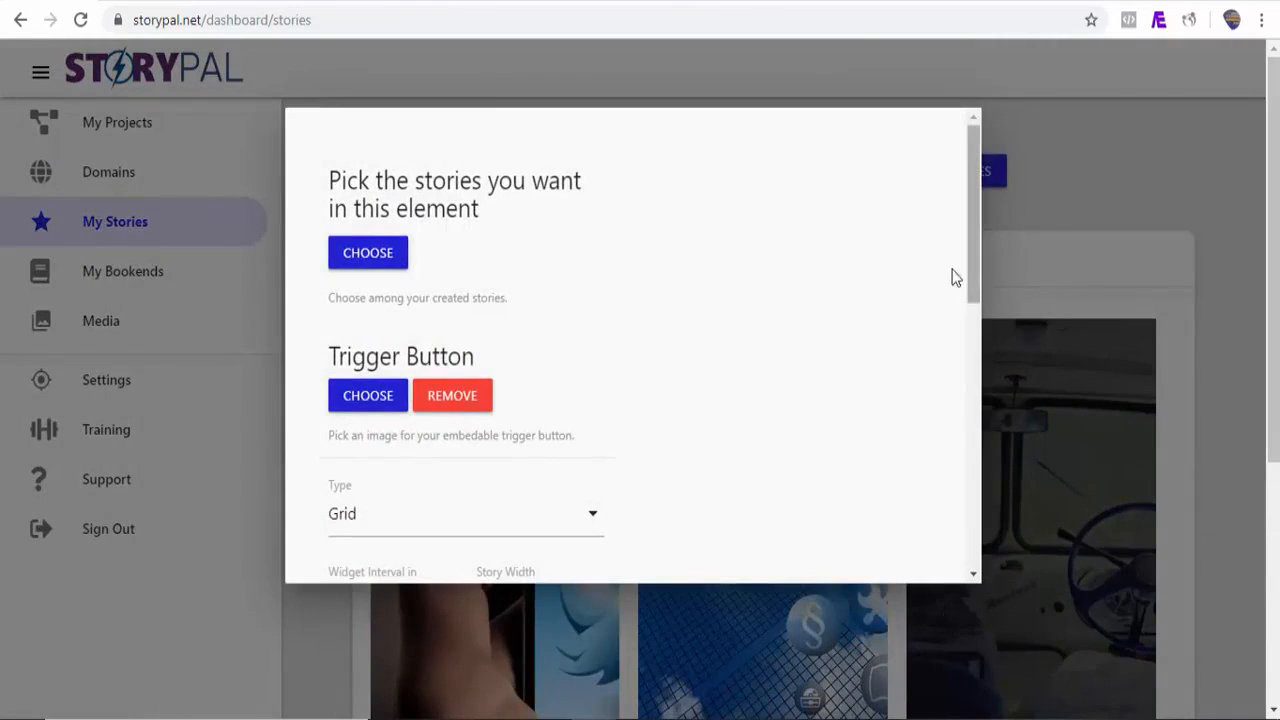
# Step: Choose all three stories, What Exactly Is Google AMP Story?, Don't Bring Bad New and Mashable RRS Feed, for the element
pyautogui.click(393, 265)
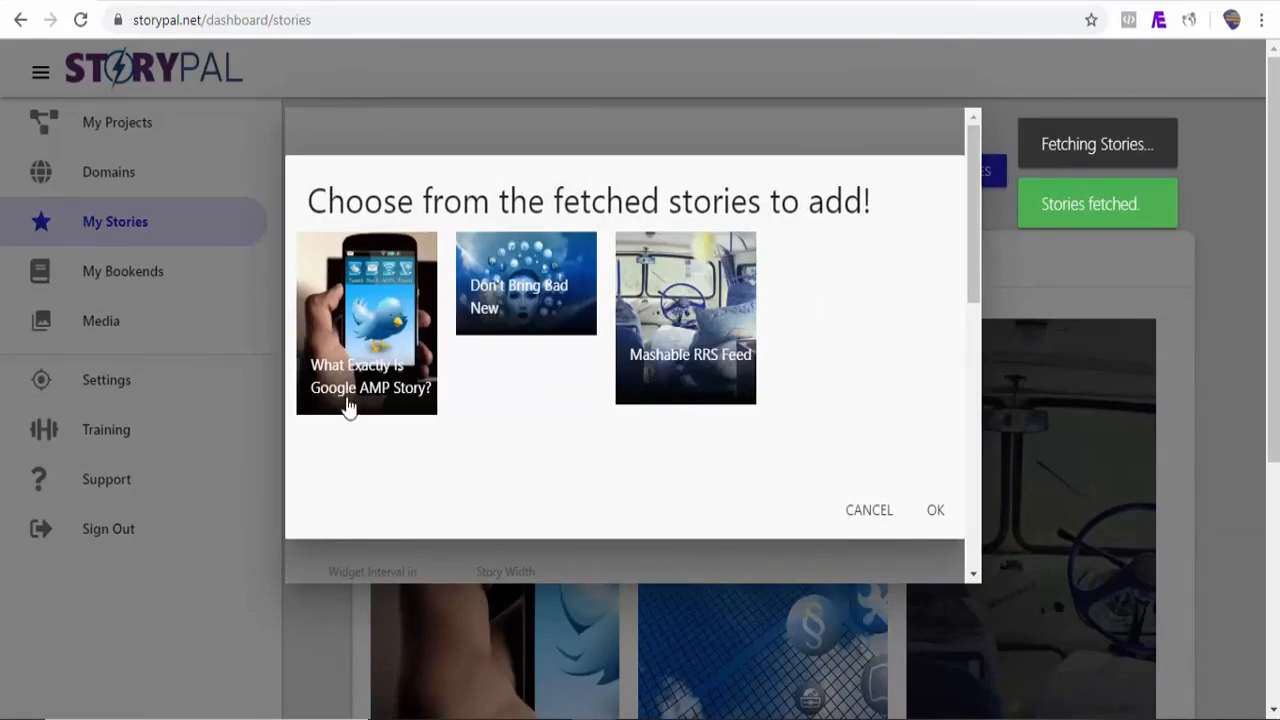
pyautogui.click(348, 408)
pyautogui.click(498, 338)
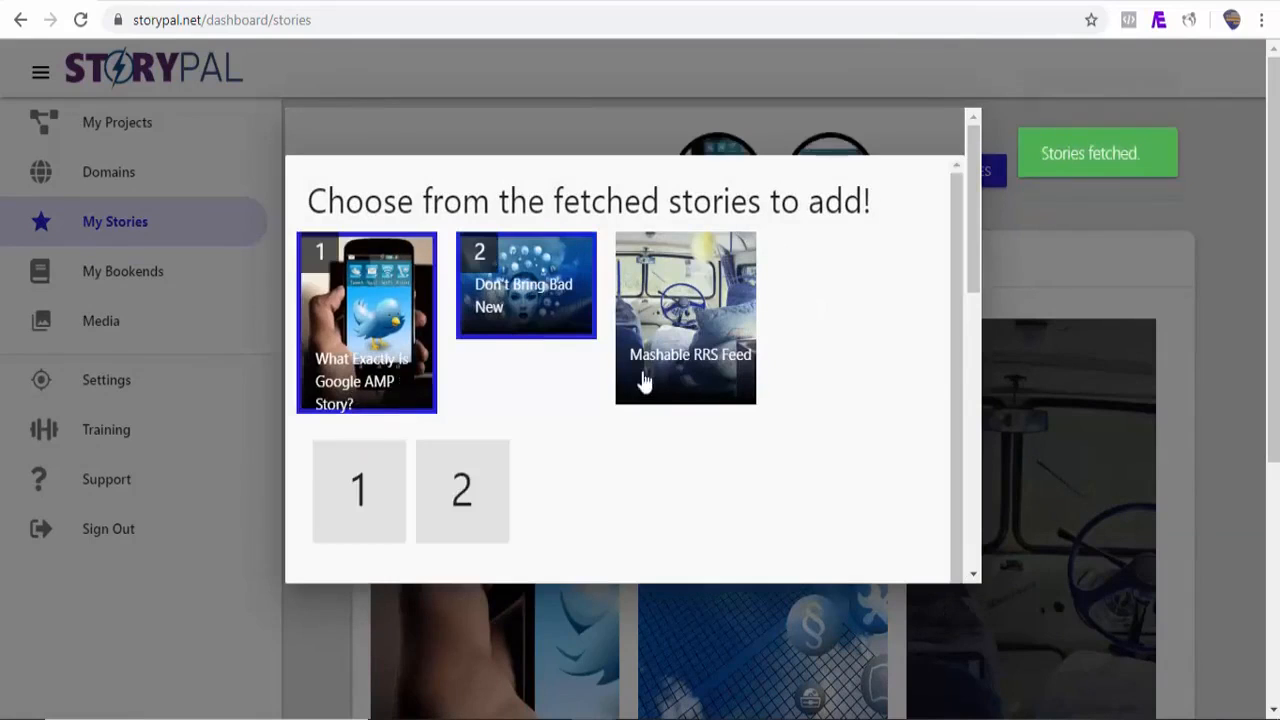
pyautogui.click(657, 380)
pyautogui.moveTo(971, 273)
pyautogui.mouseDown()
pyautogui.moveTo(957, 449)
pyautogui.moveTo(952, 355)
pyautogui.moveTo(974, 308)
pyautogui.moveTo(974, 260)
pyautogui.moveTo(974, 281)
pyautogui.mouseUp()
pyautogui.click(921, 360)
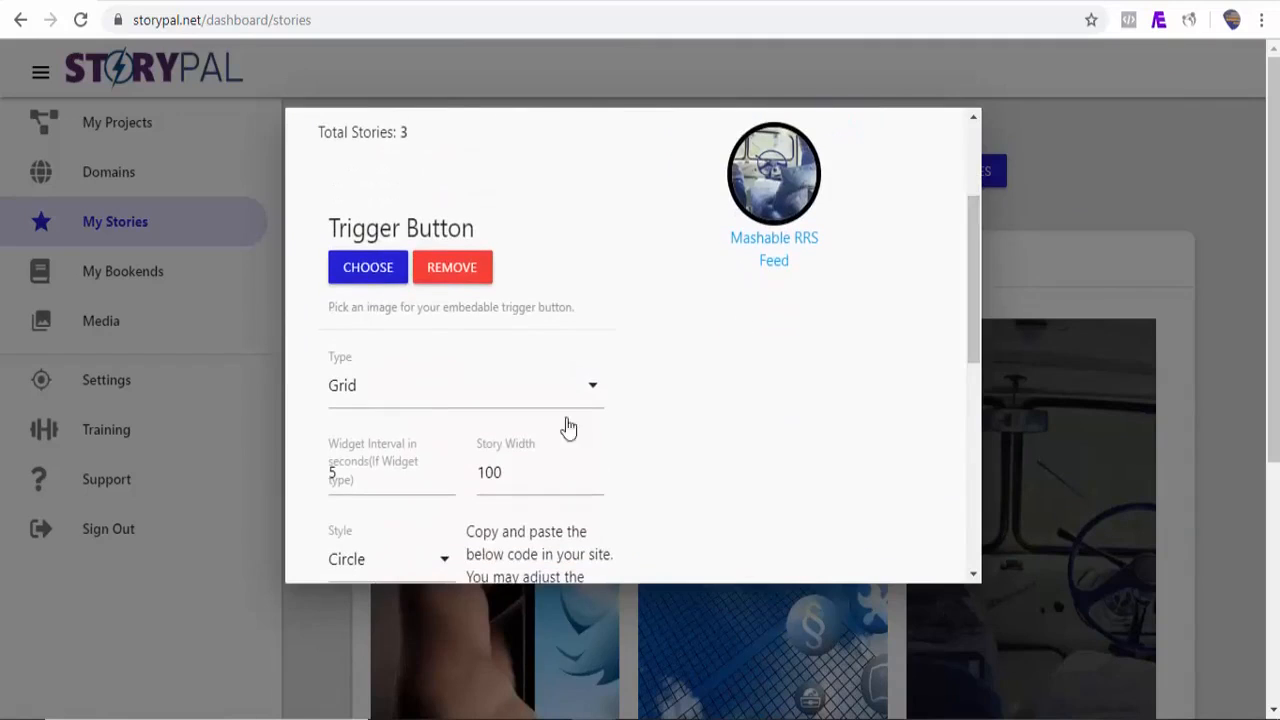
# Step: Set the Story Width to 200
pyautogui.moveTo(523, 476); pyautogui.dragTo(479, 472)
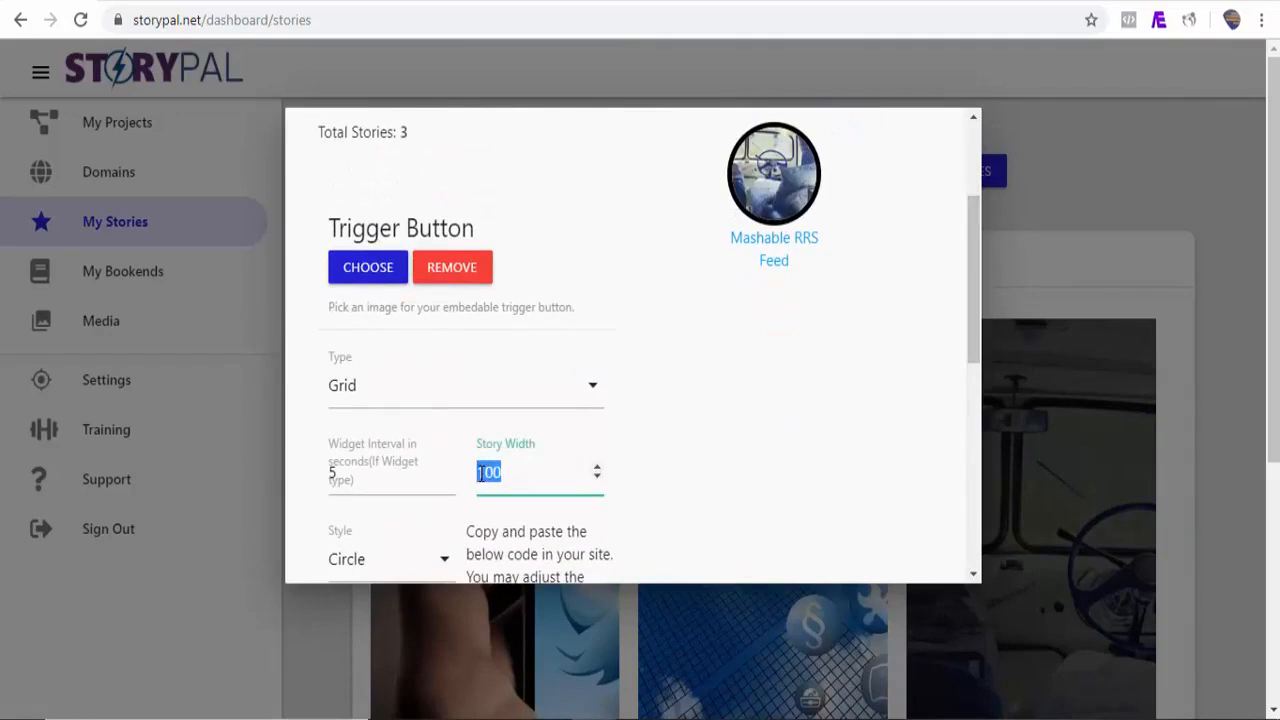
pyautogui.write('200')
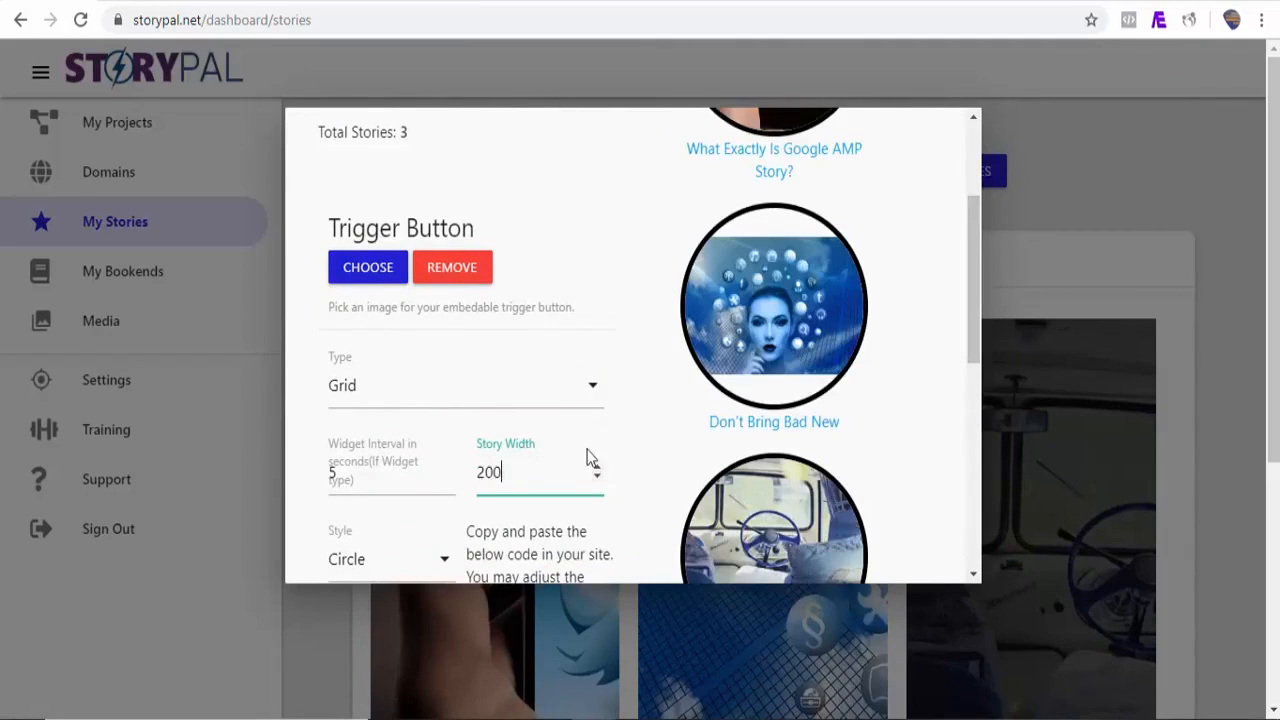
pyautogui.moveTo(978, 294); pyautogui.dragTo(971, 342)
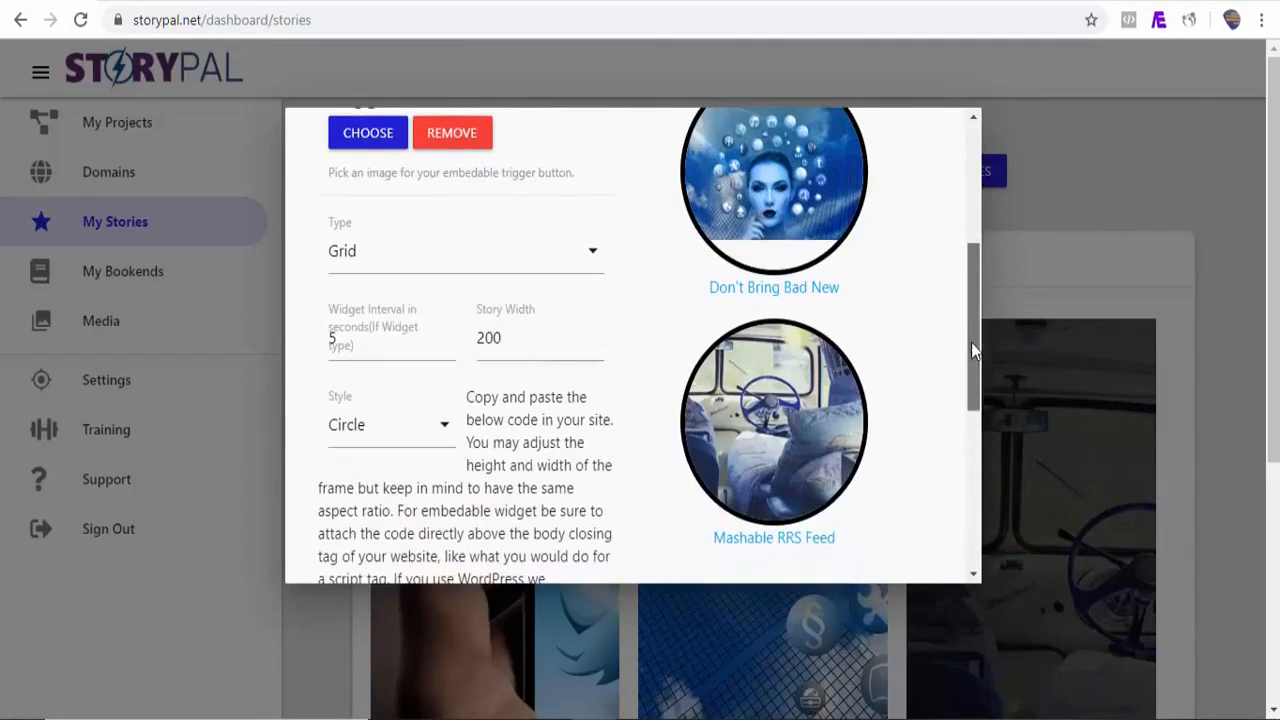
pyautogui.click(443, 434)
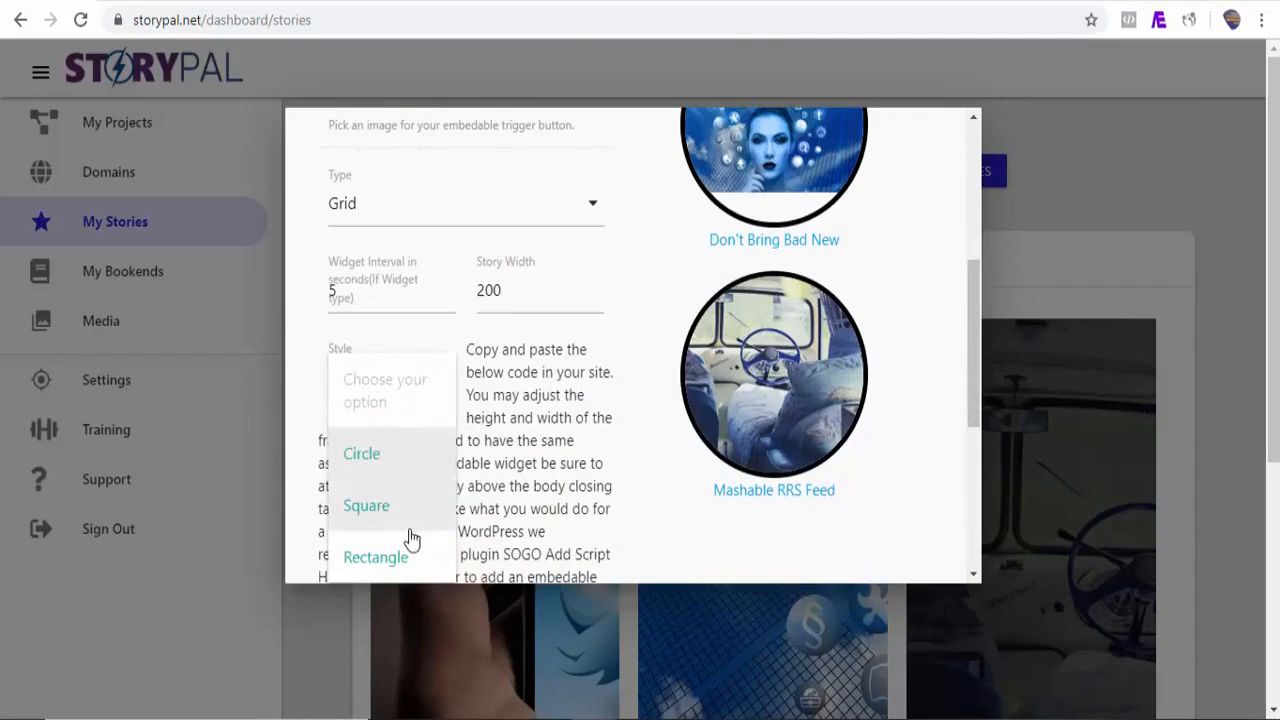
pyautogui.click(388, 510)
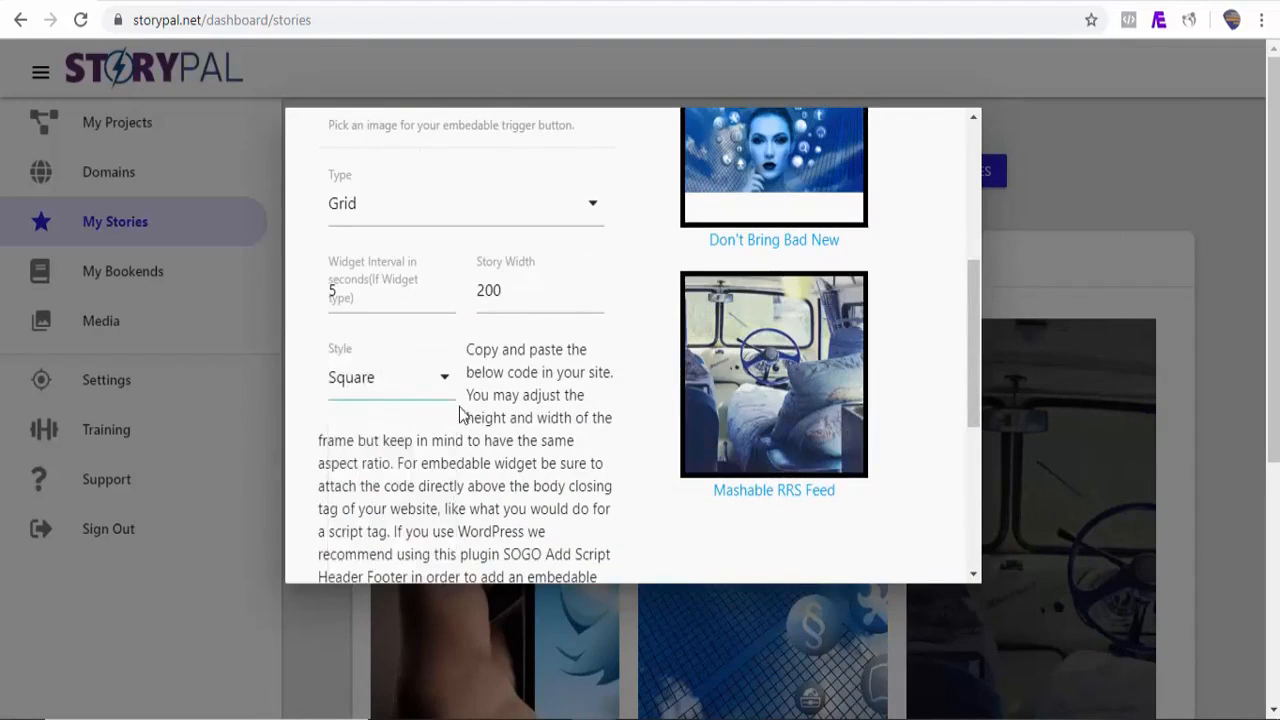
pyautogui.click(446, 397)
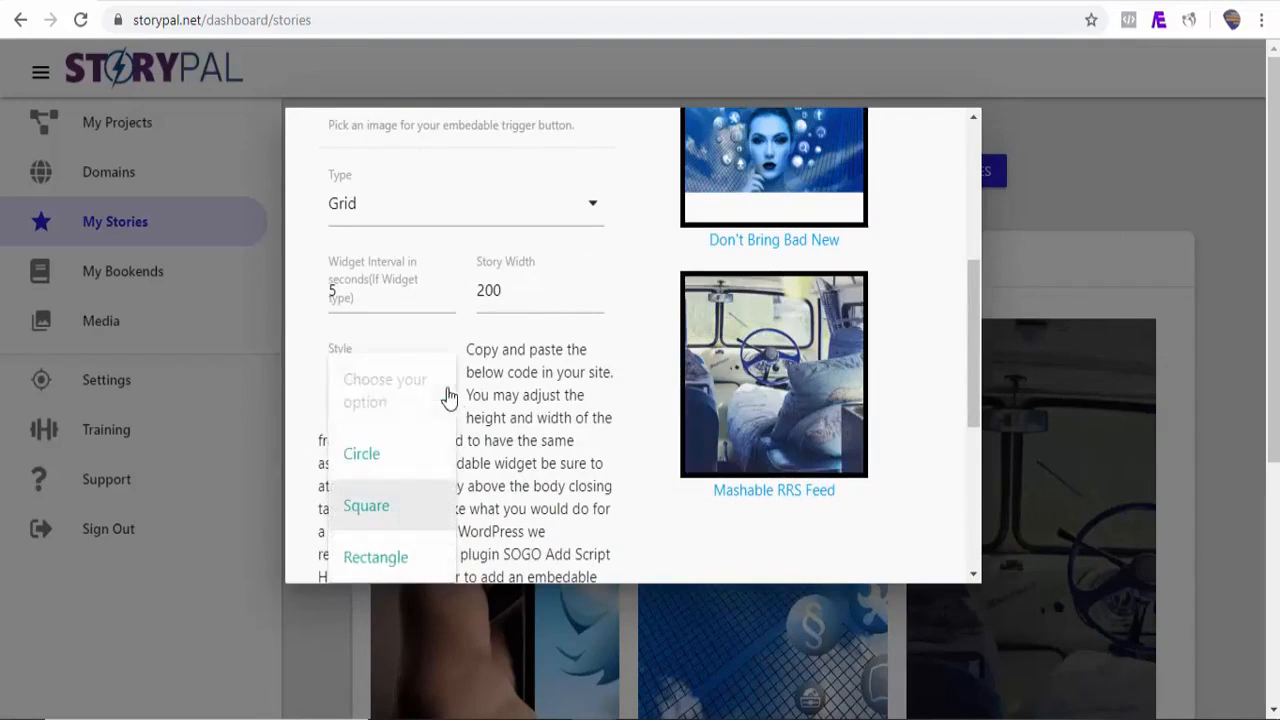
pyautogui.click(400, 568)
pyautogui.moveTo(976, 381)
pyautogui.mouseDown()
pyautogui.moveTo(970, 333)
pyautogui.moveTo(966, 423)
pyautogui.moveTo(960, 394)
pyautogui.mouseUp()
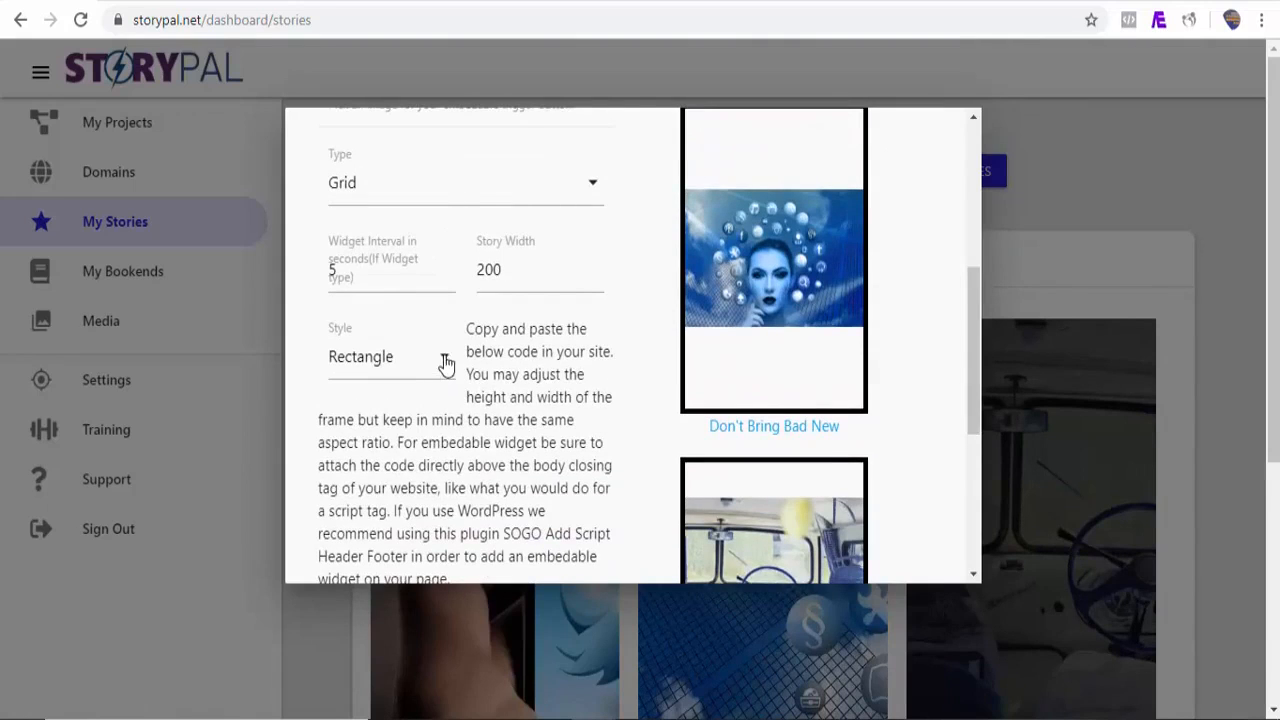
pyautogui.click(446, 364)
pyautogui.click(364, 442)
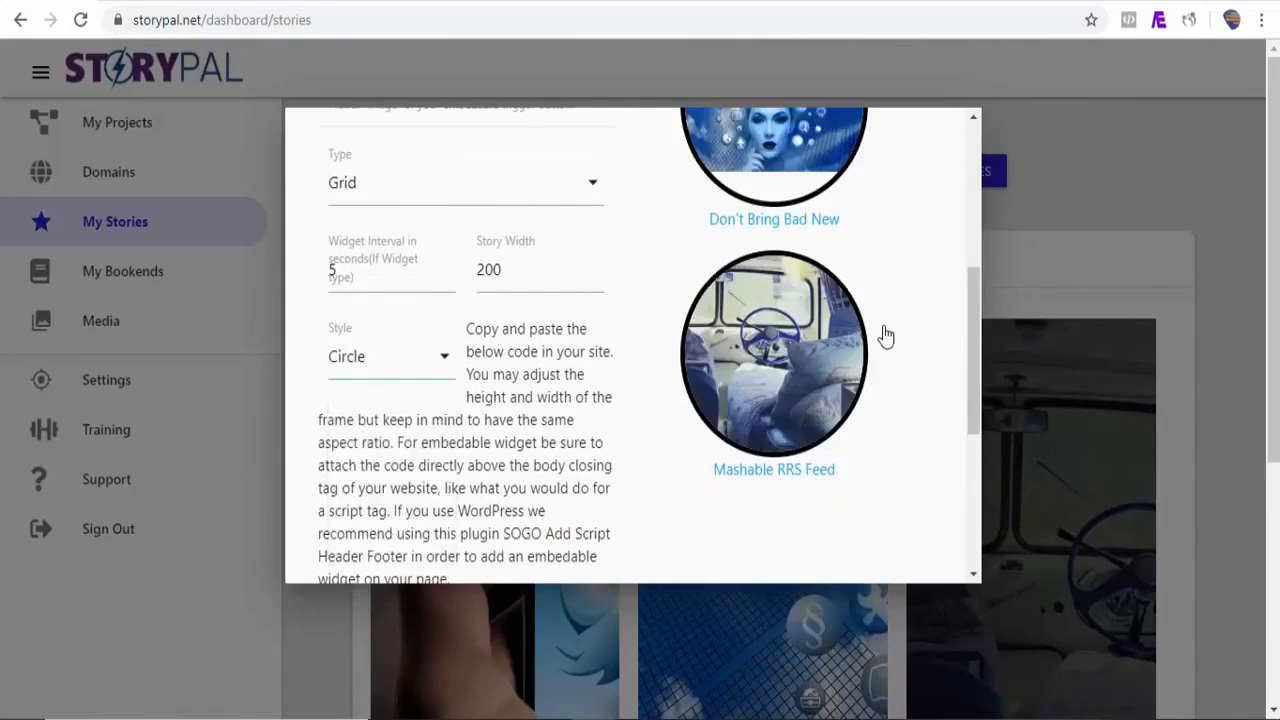
# Step: Select the Share Stories Code and switch back to the WordPress editor
pyautogui.moveTo(974, 346); pyautogui.dragTo(970, 470)
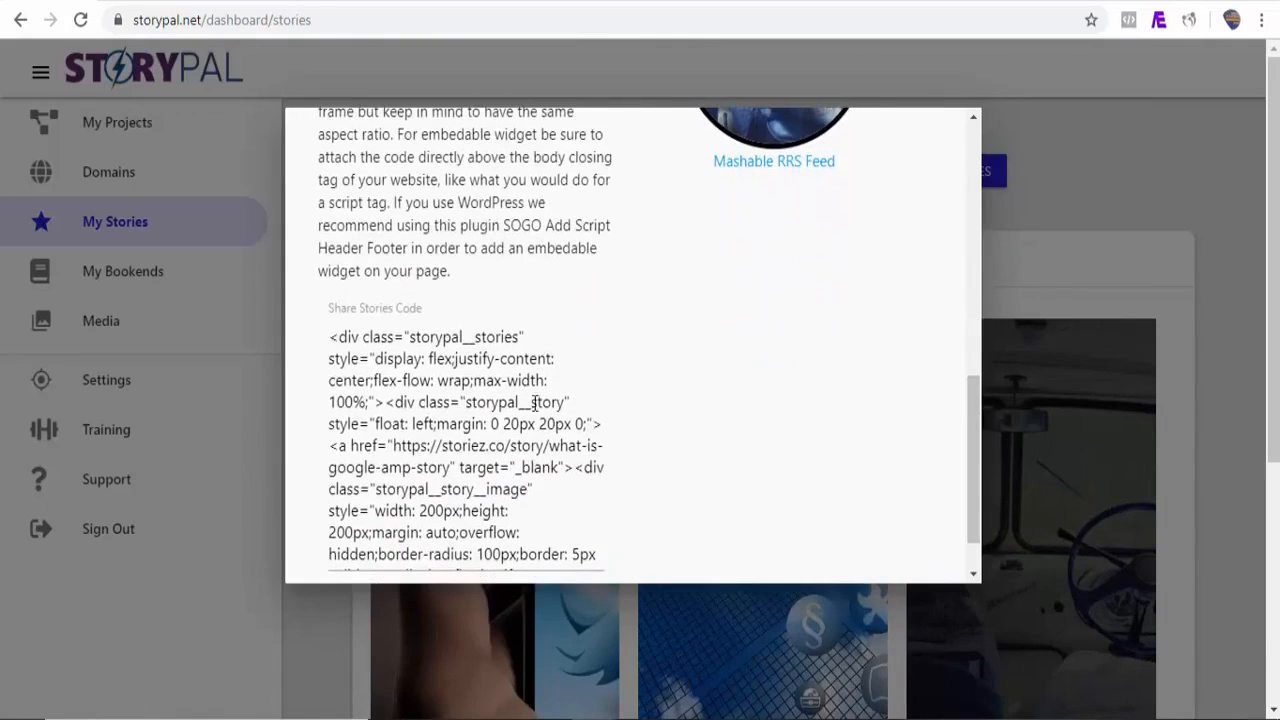
pyautogui.click(415, 383)
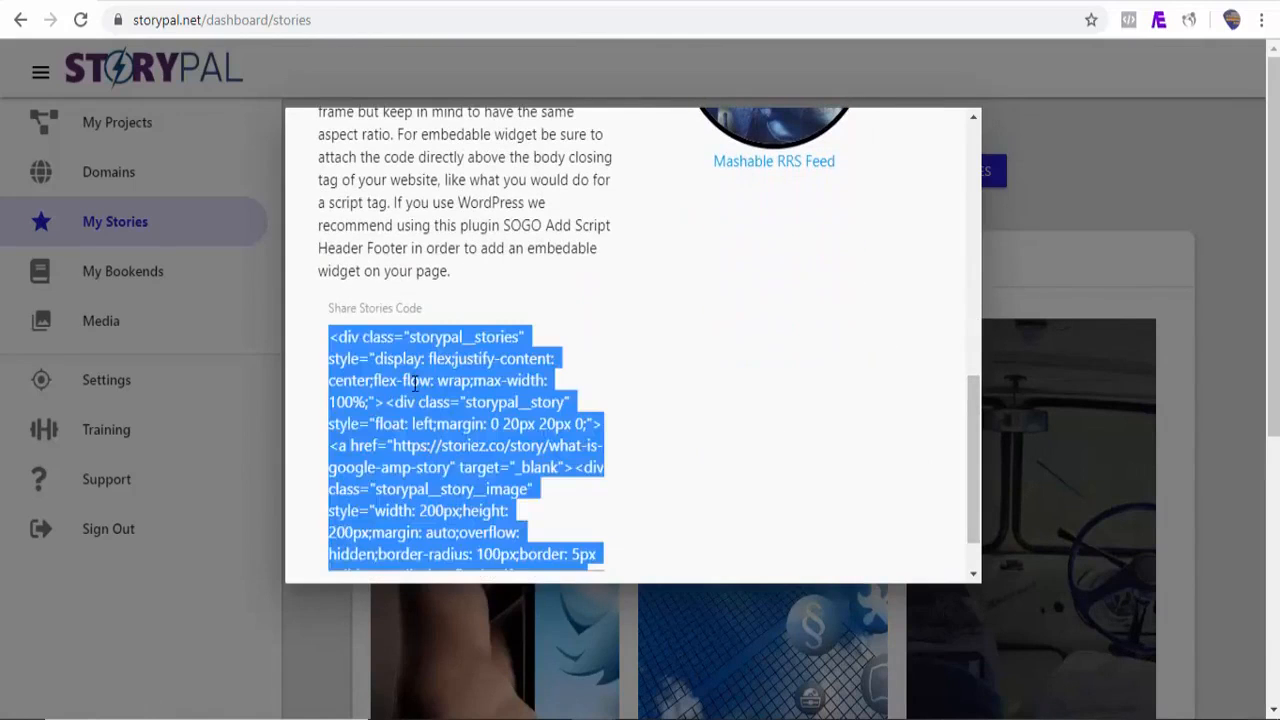
pyautogui.click(957, 2)
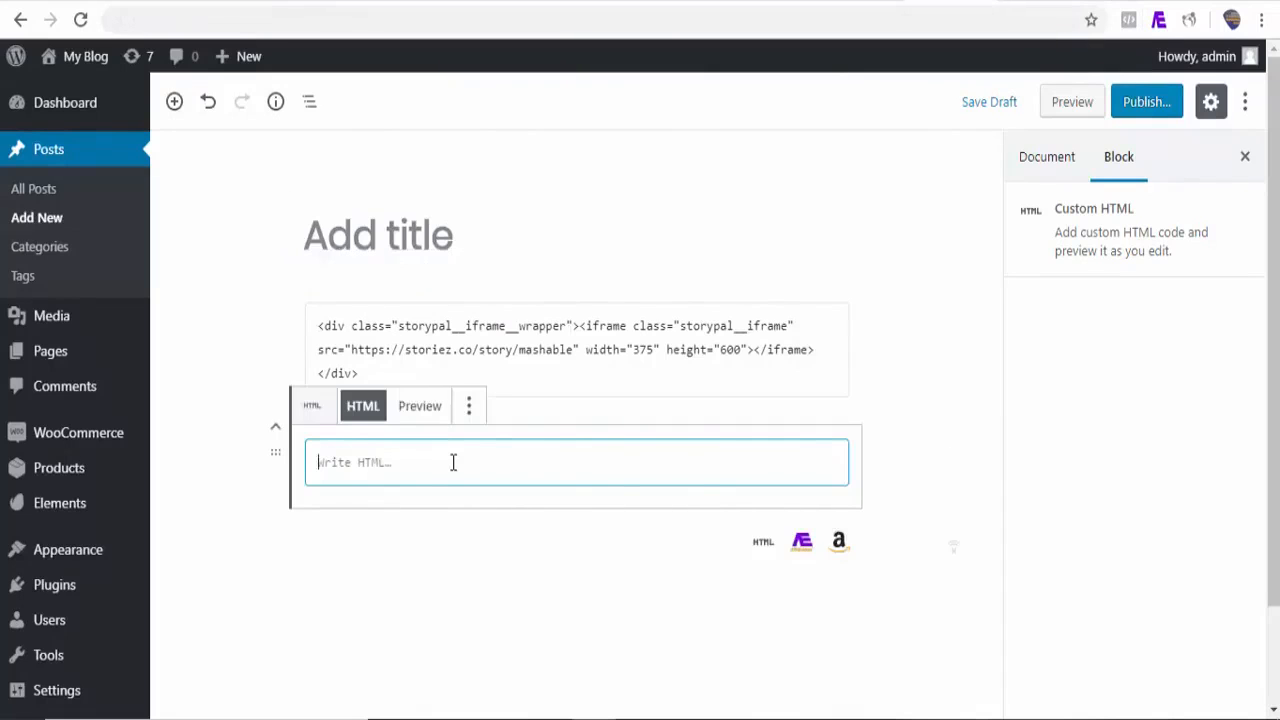
# Step: Paste the share stories code into a new Custom HTML block and preview the post's story grid
pyautogui.hotkey('ctrl', 'v')
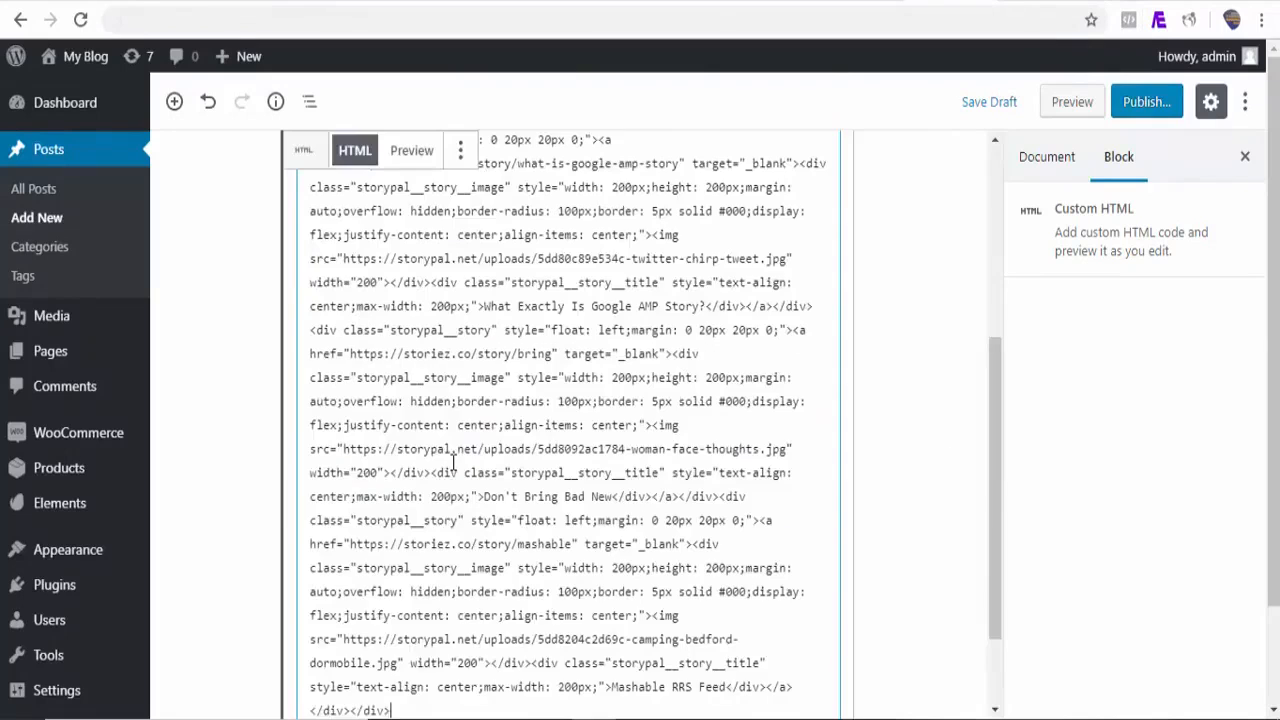
pyautogui.click(1068, 112)
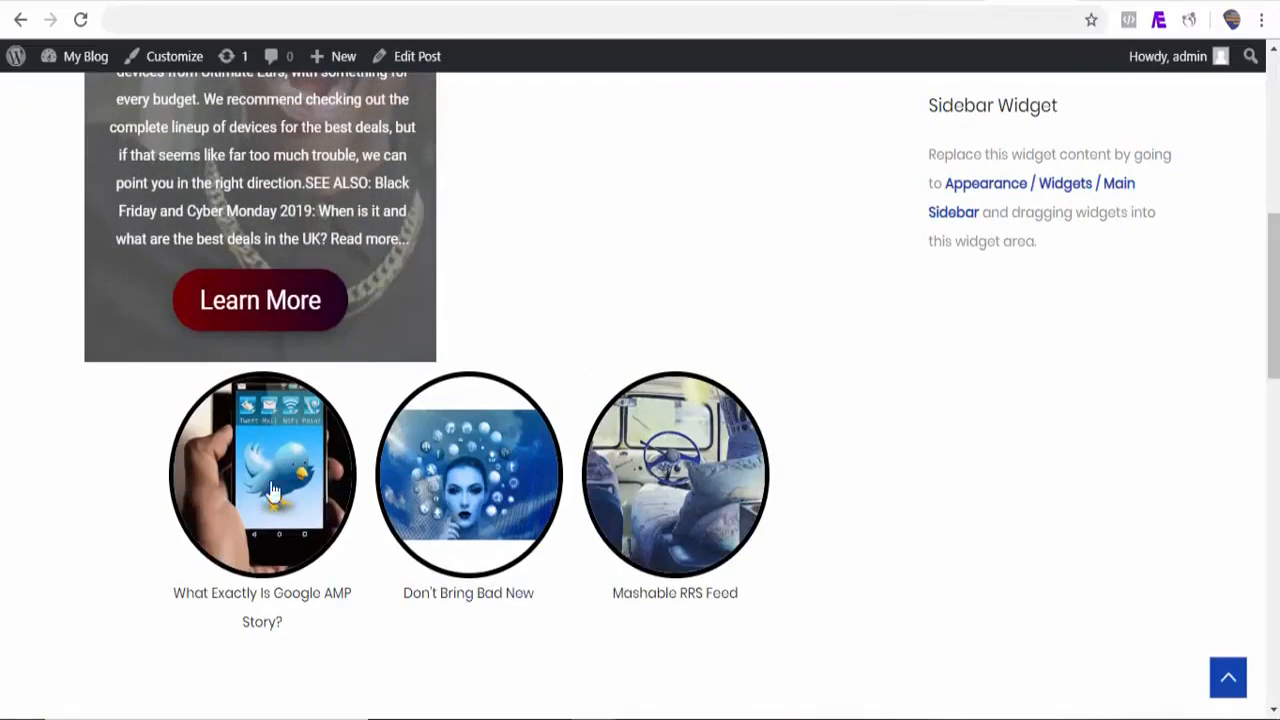
pyautogui.click(447, 518)
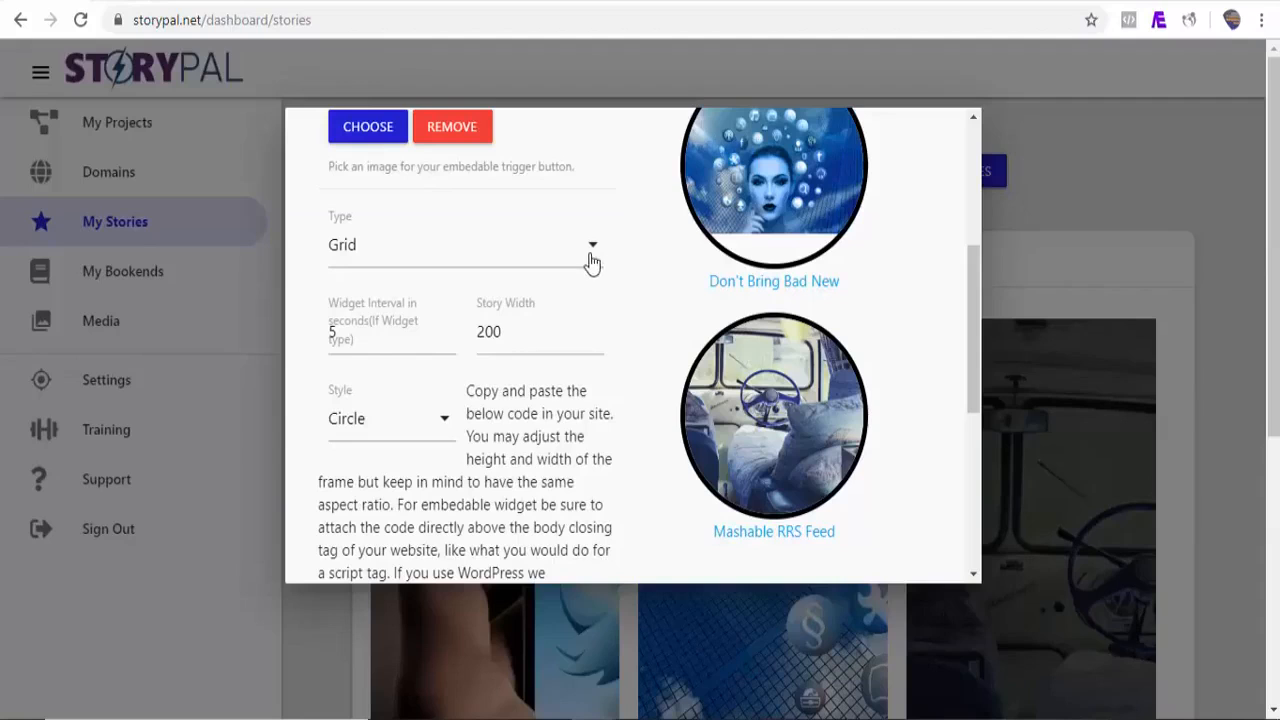
# Step: Set the Type to Embedable Widget and choose pro.png as the trigger button image
pyautogui.click(592, 262)
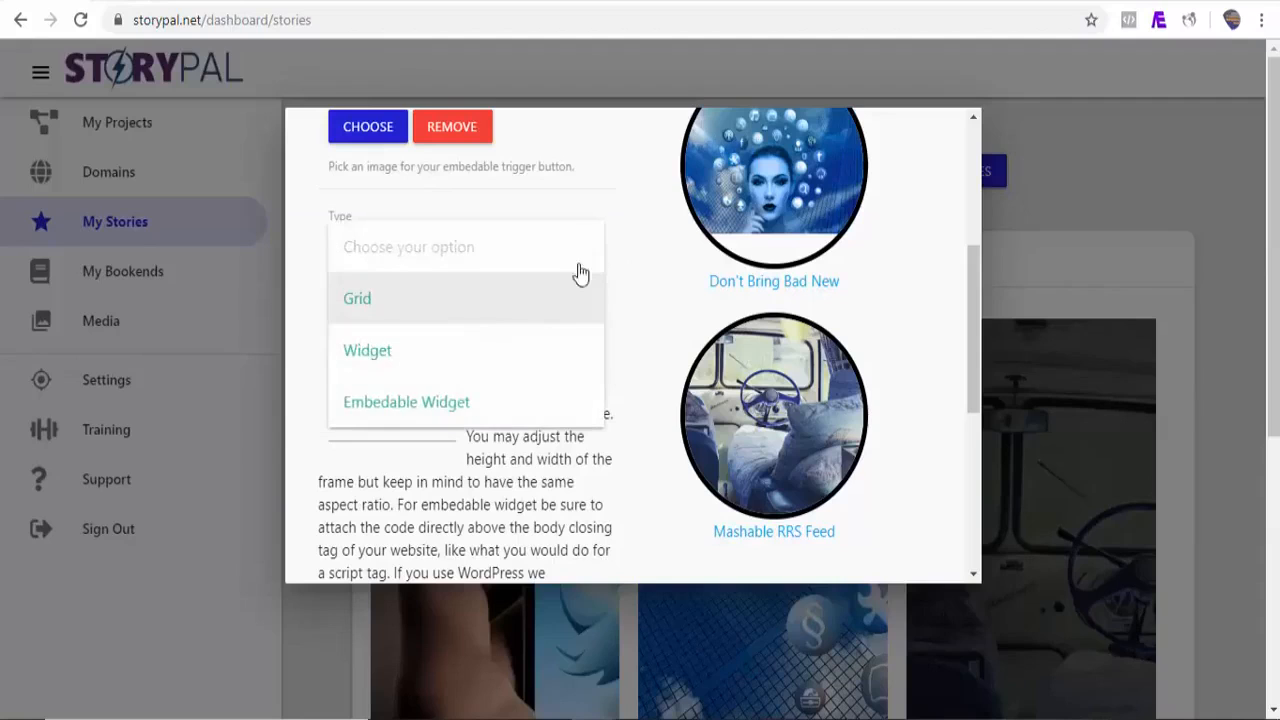
pyautogui.click(468, 413)
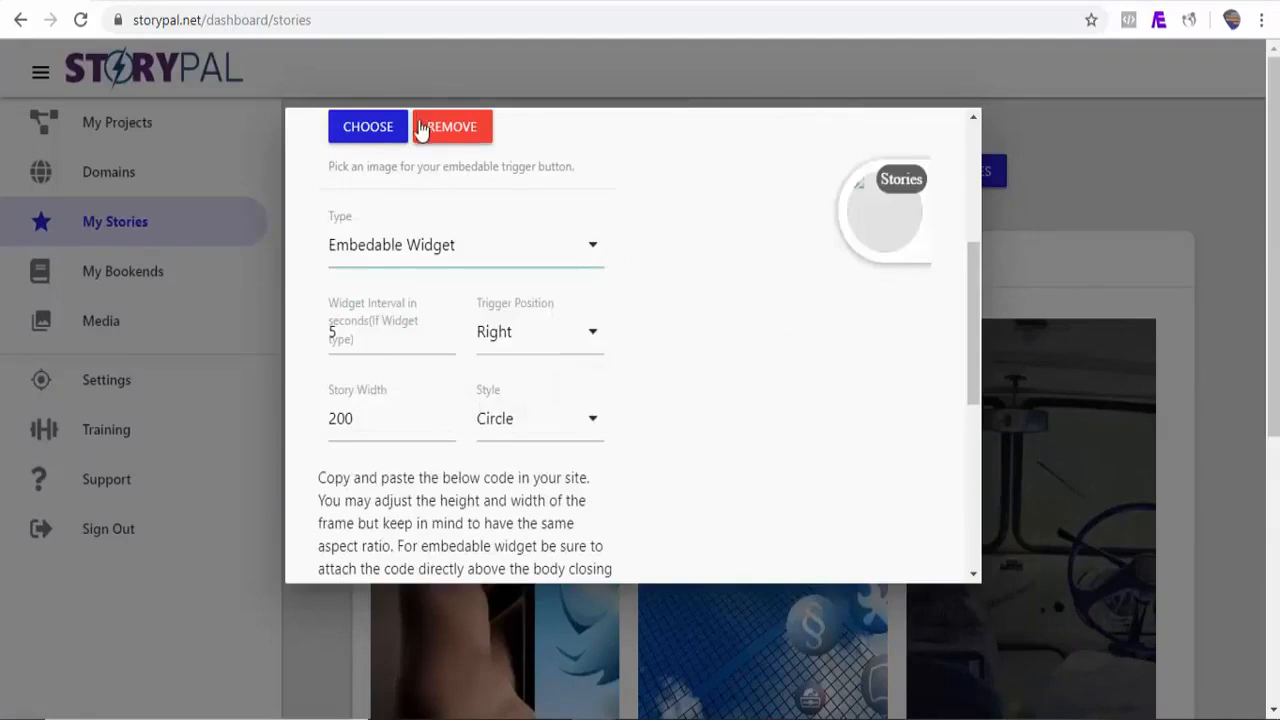
pyautogui.click(366, 132)
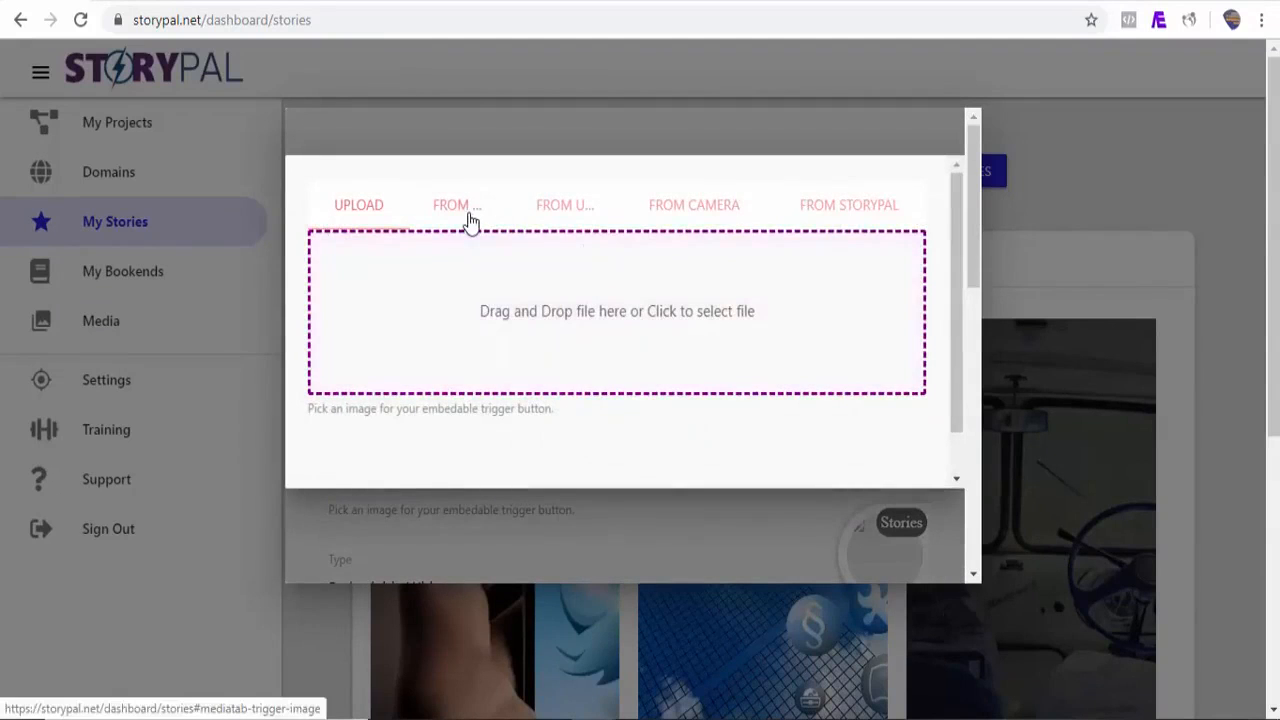
pyautogui.click(470, 212)
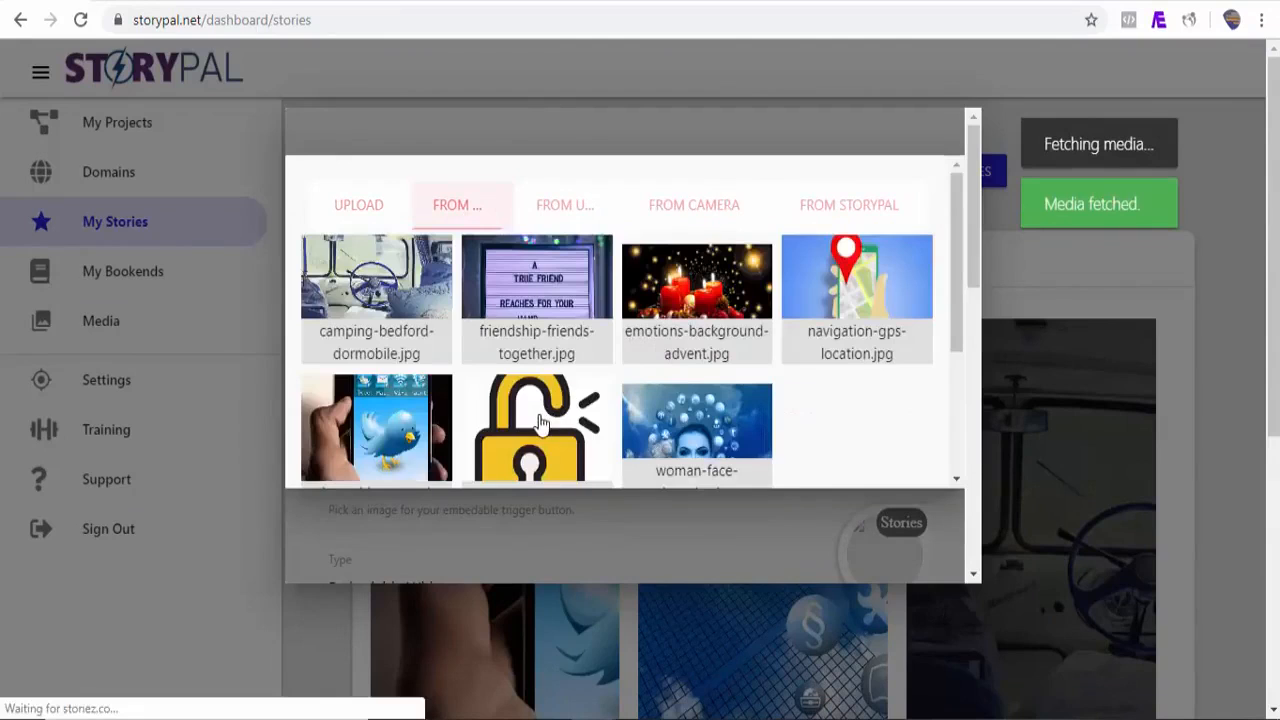
pyautogui.click(541, 420)
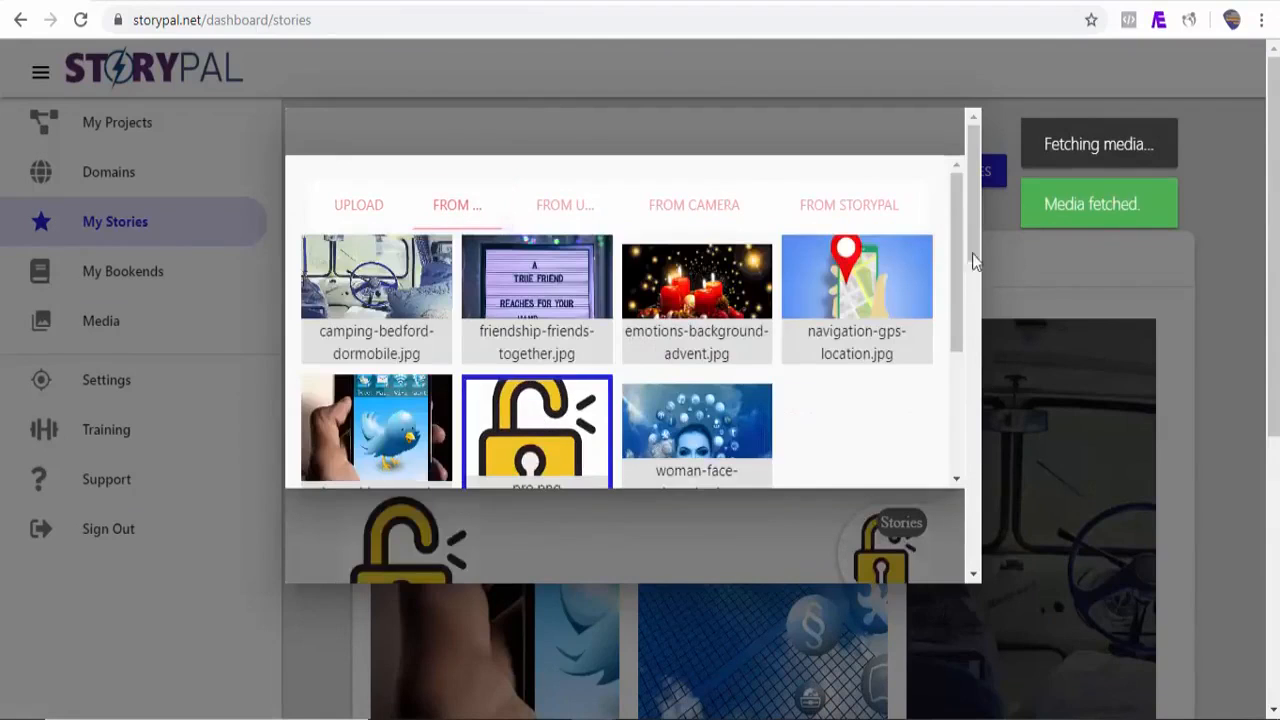
pyautogui.scroll(-5, 950, 329)
pyautogui.click(920, 377)
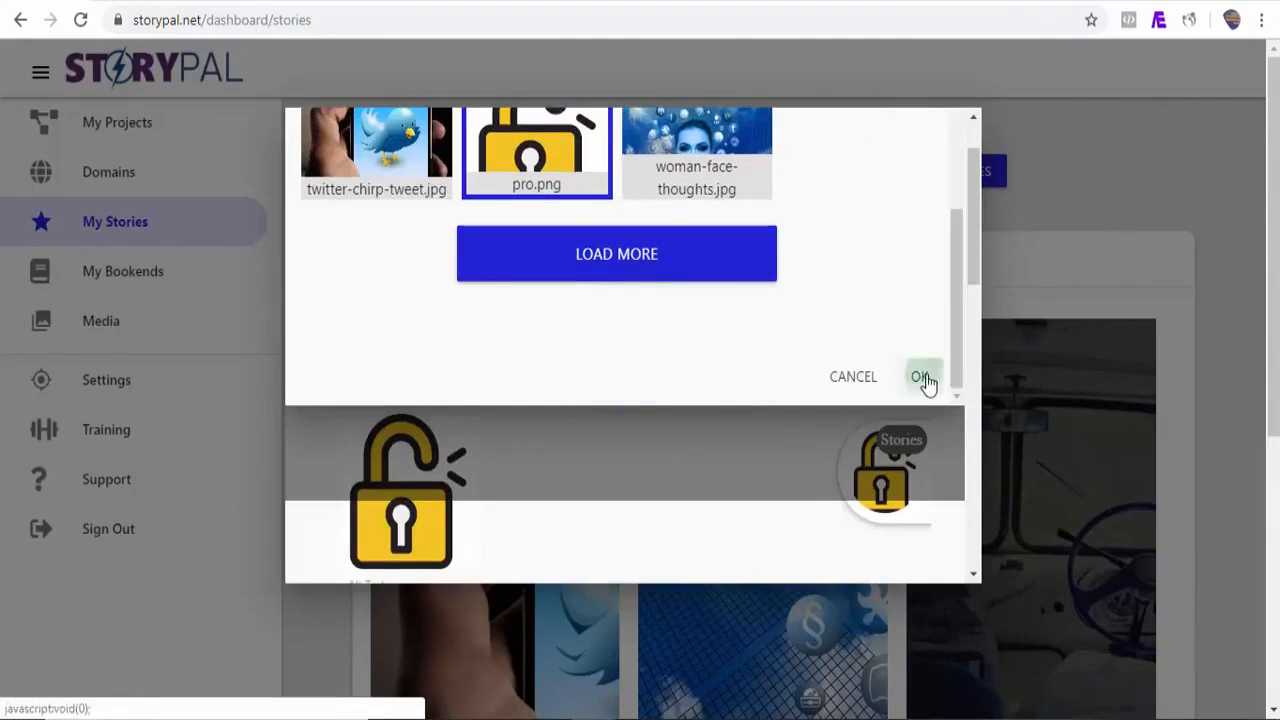
# Step: Select the embeddable widget's Share Stories Code and switch back to the WordPress editor
pyautogui.scroll(-10, 923, 383)
pyautogui.click(446, 470)
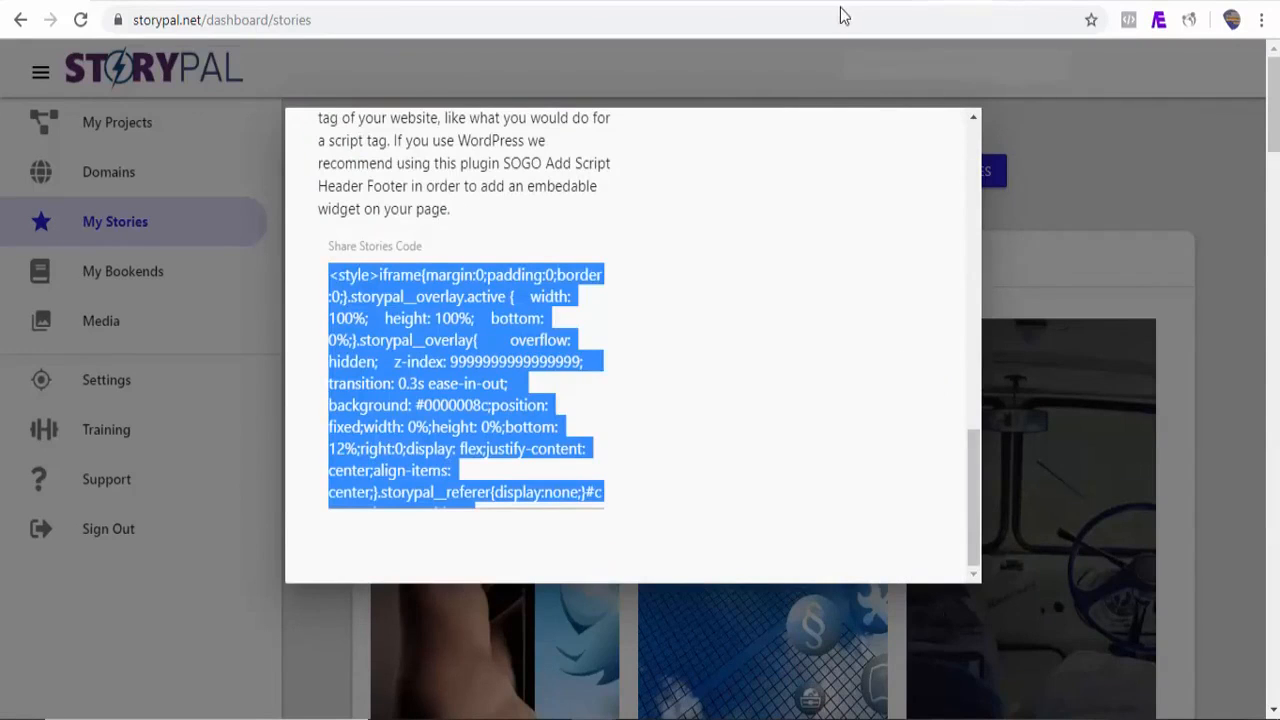
pyautogui.click(950, 3)
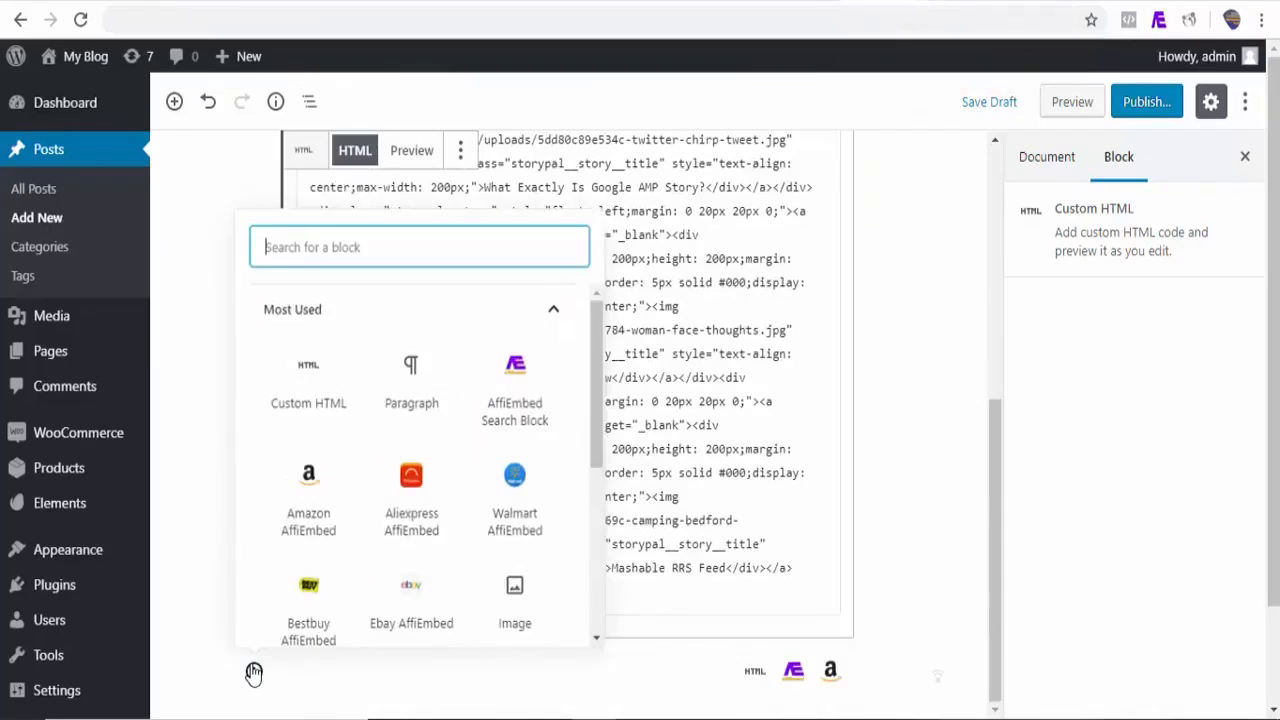
# Step: Add a Custom HTML block containing the embeddable widget code and preview the post
pyautogui.click(284, 398)
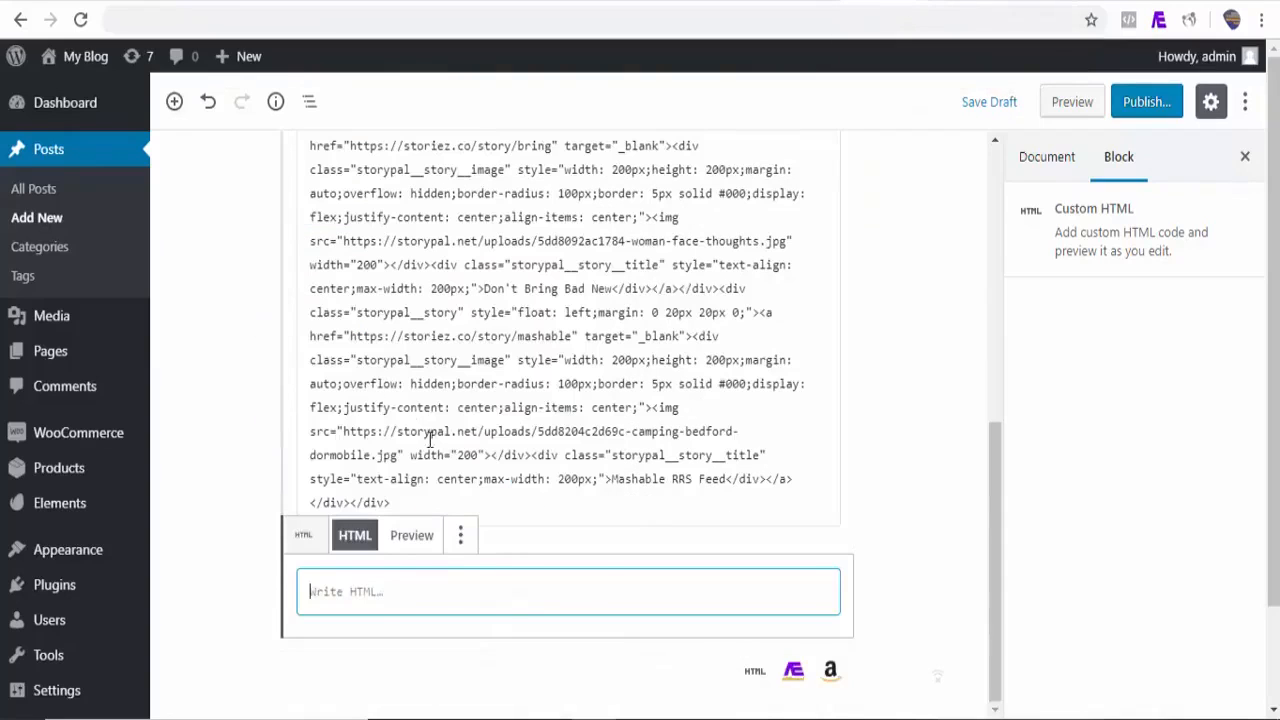
pyautogui.hotkey('ctrl', 'v')
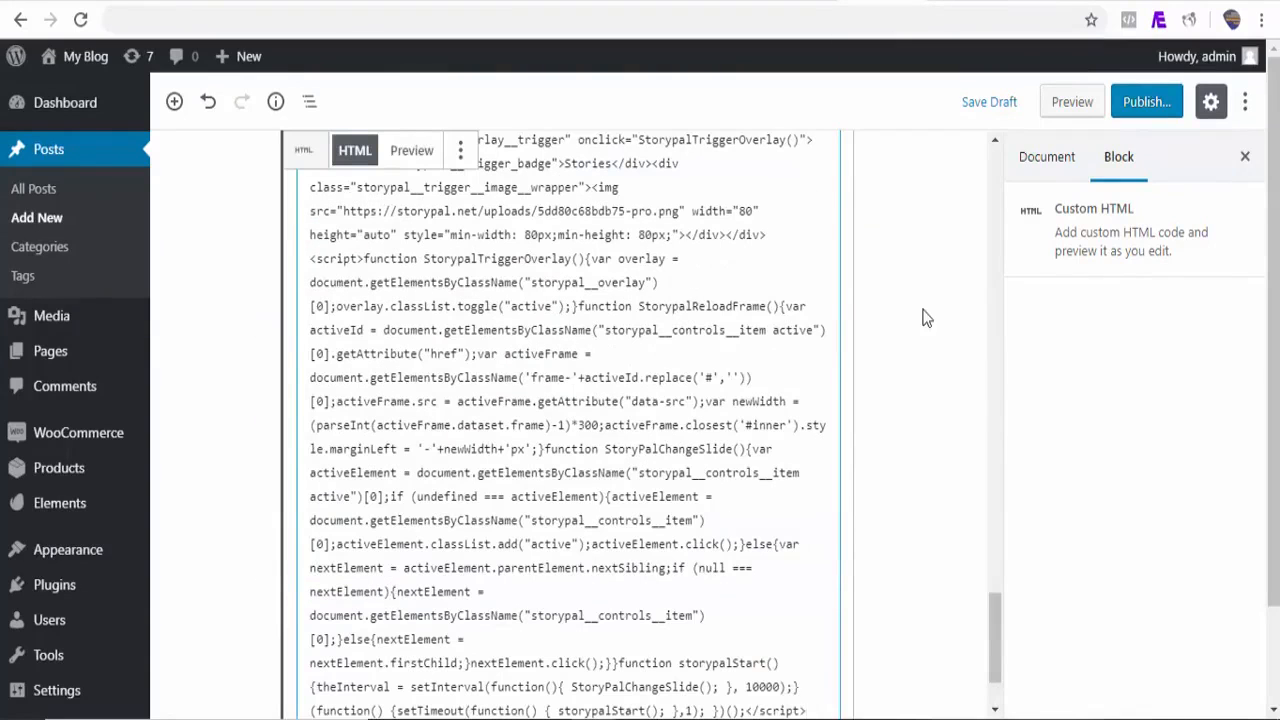
pyautogui.click(1077, 104)
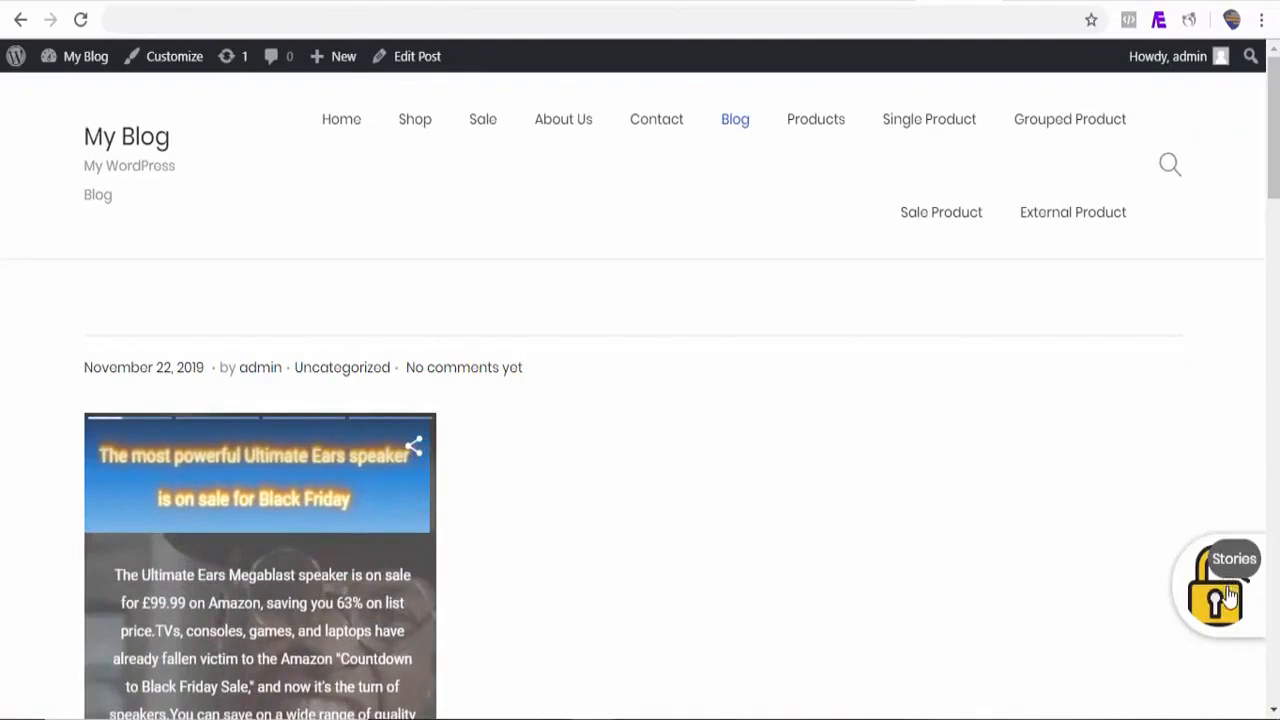
# Step: Open the Stories widget on the previewed post and browse its stories
pyautogui.scroll(-8, 1144, 427)
pyautogui.click(1222, 598)
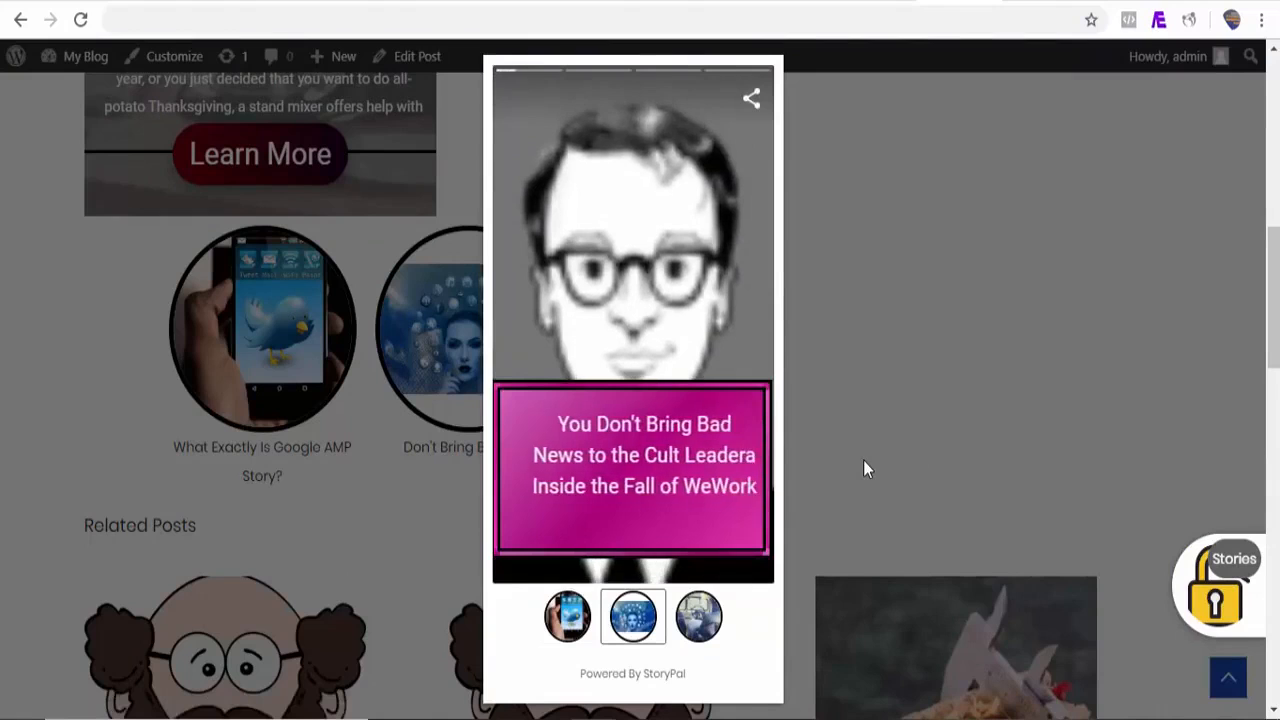
pyautogui.click(646, 354)
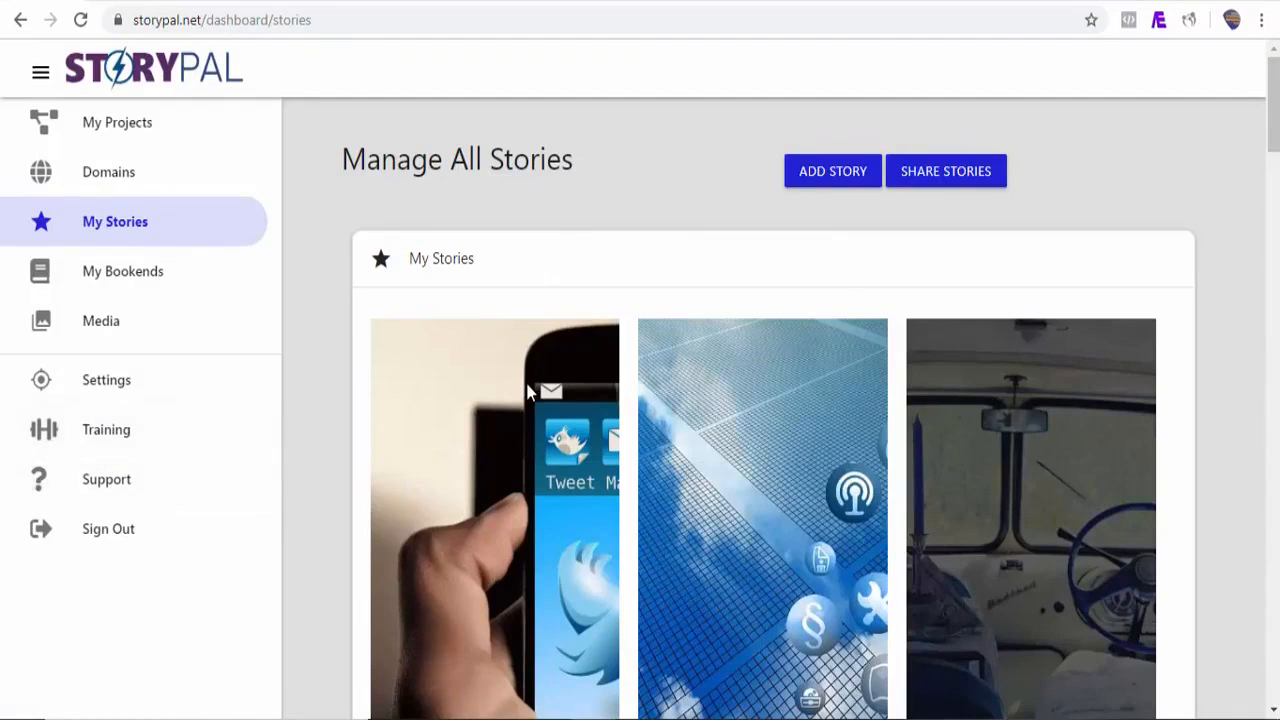
pyautogui.click(530, 392)
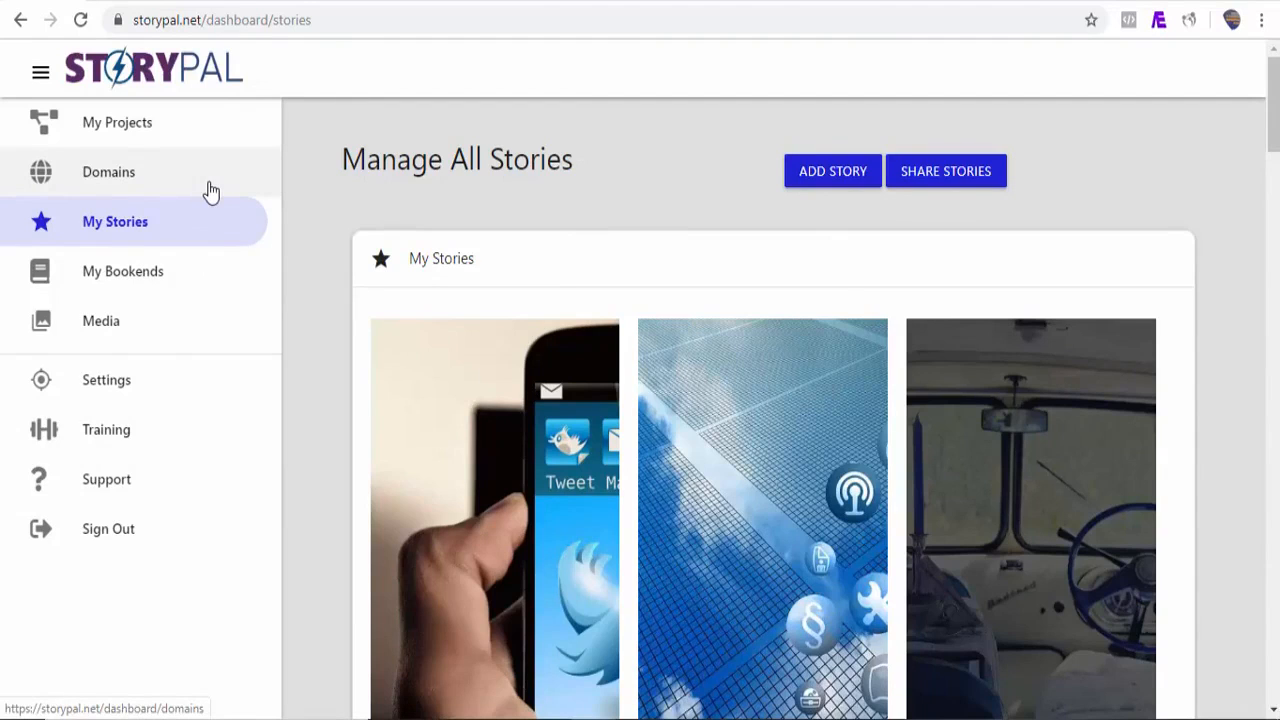
pyautogui.click(210, 190)
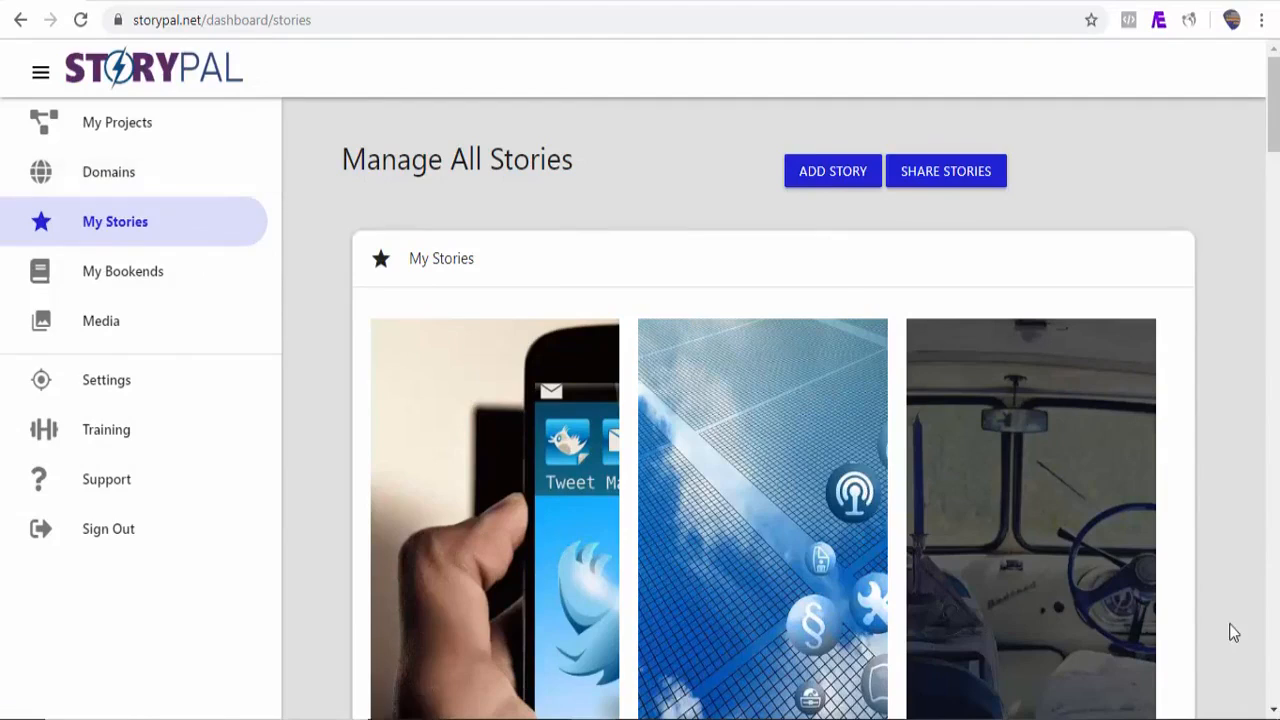